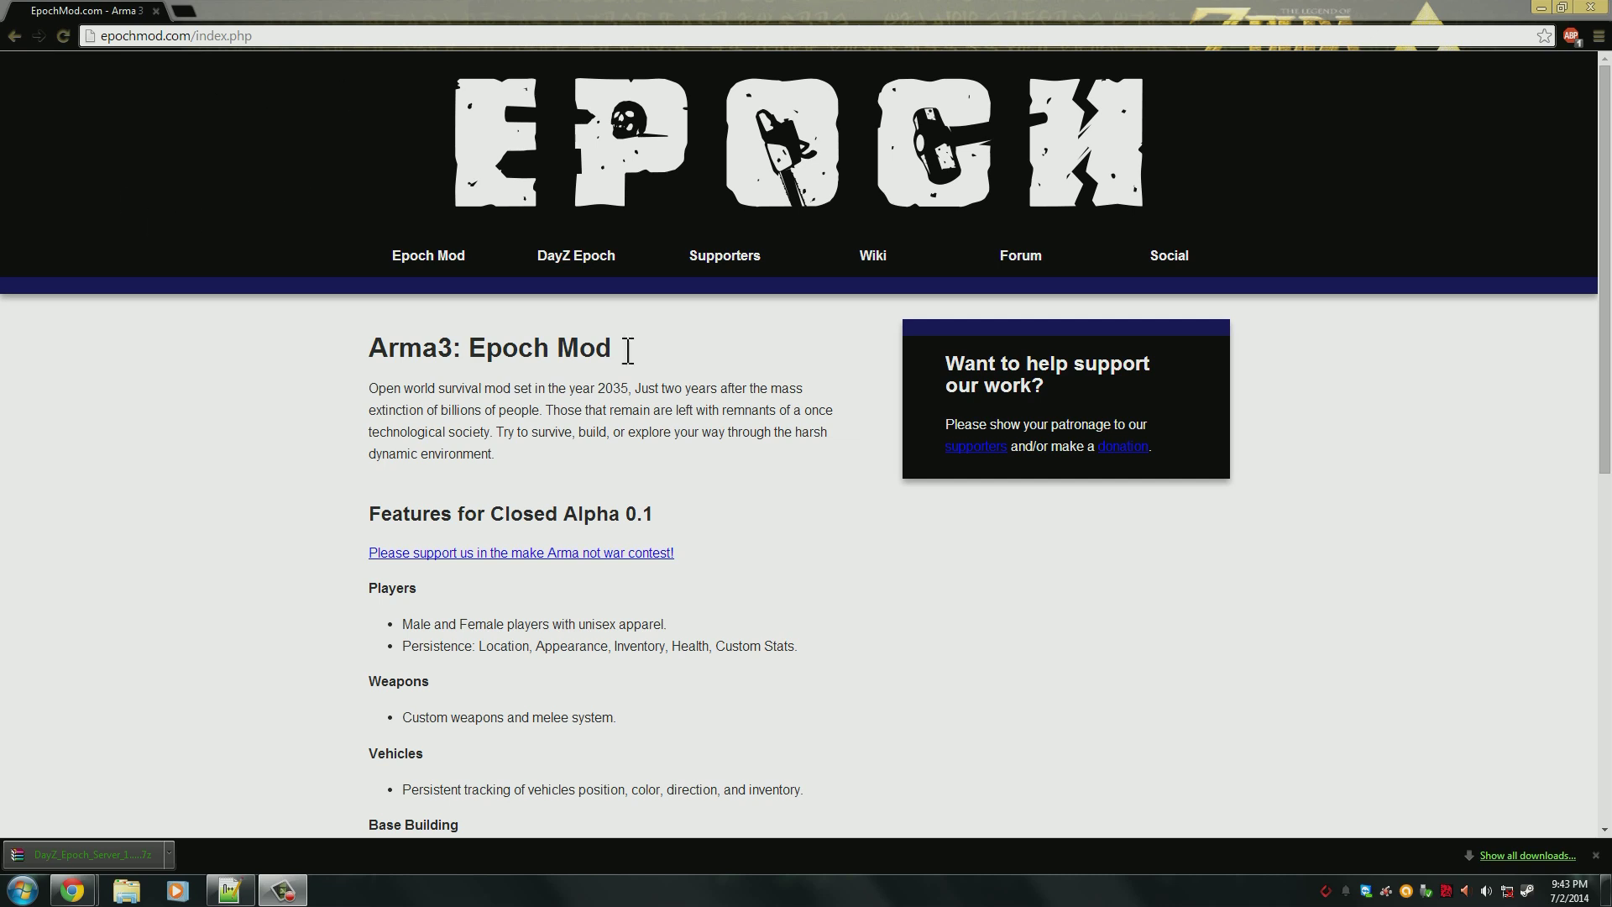
- Open the DayZ Epoch page of the Epoch site and look over the client and server file downloads
left_click(567, 262)
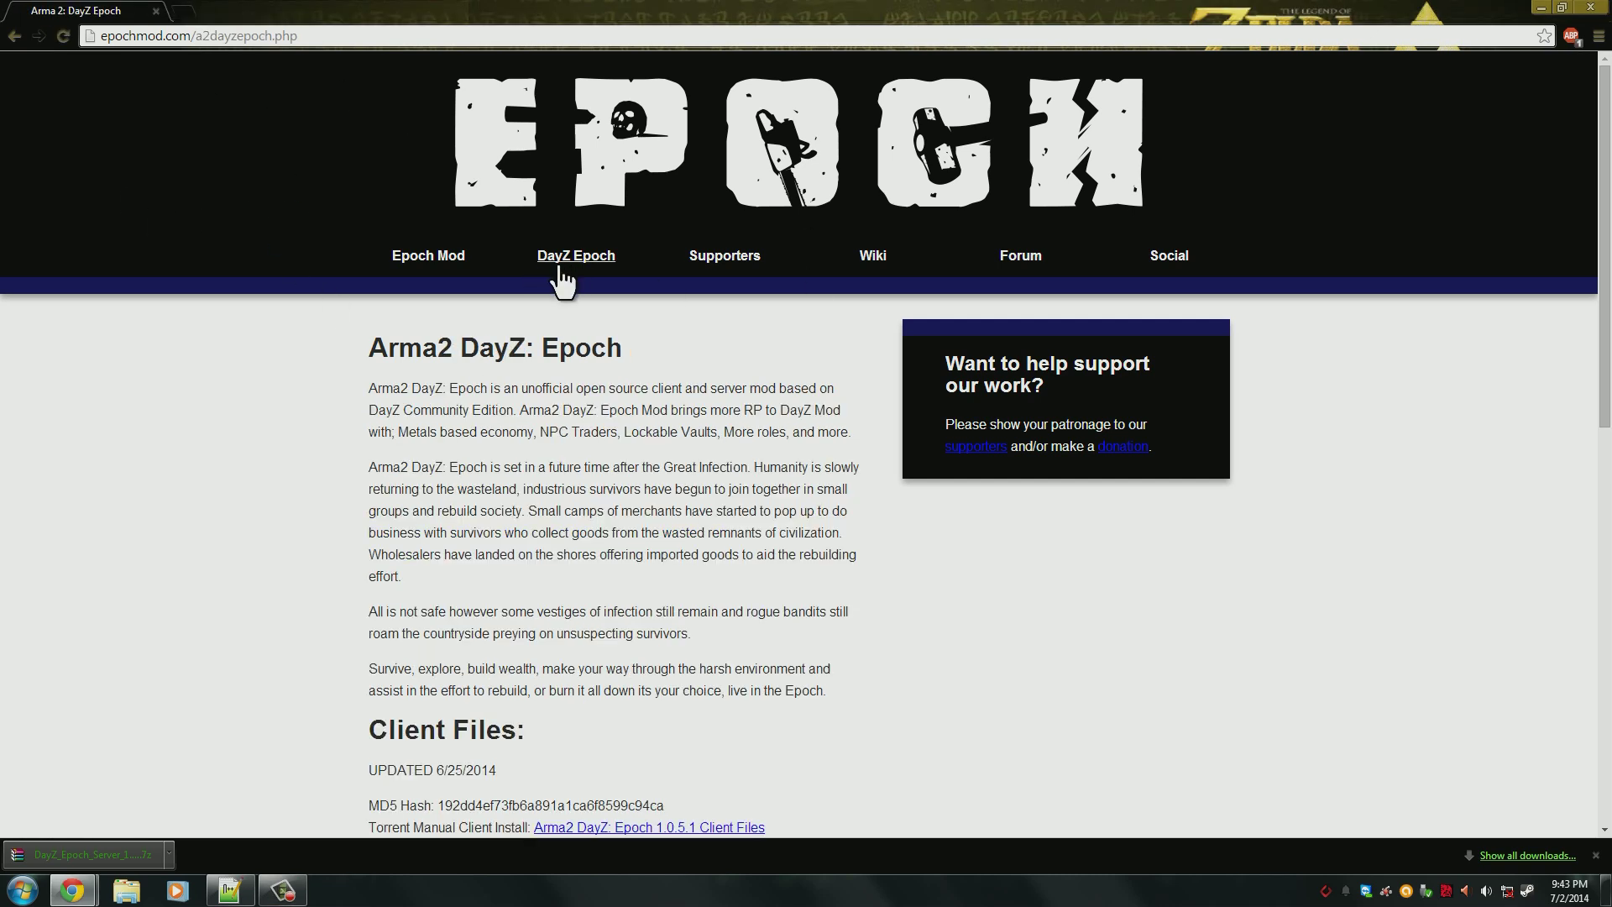
scroll(604, 356, "down", 4)
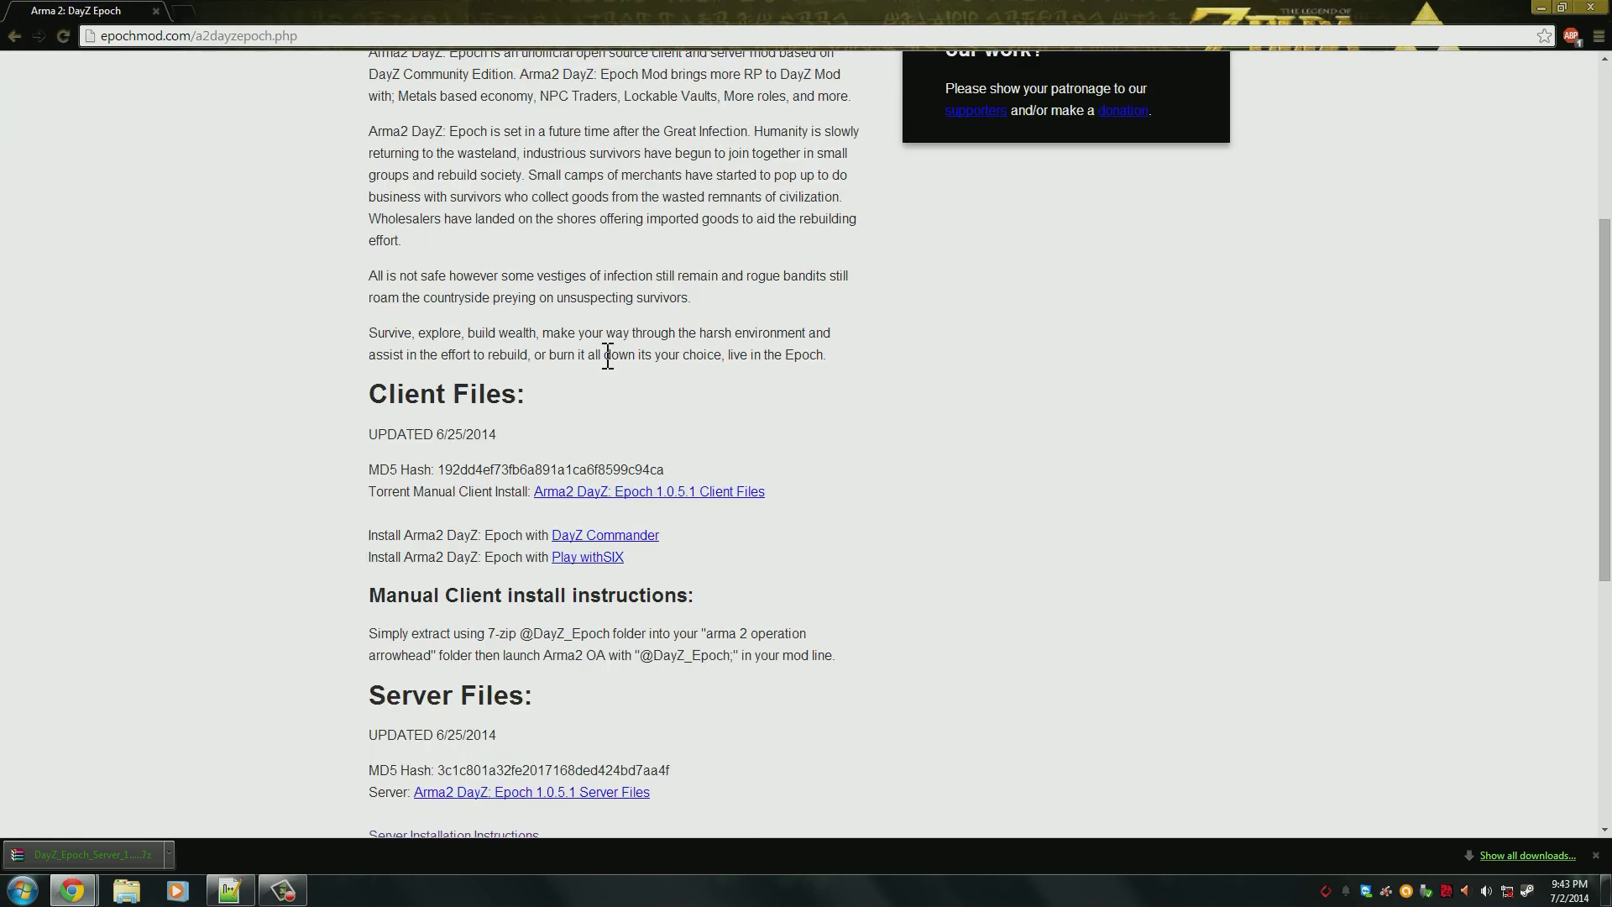
scroll(608, 361, "down", 3)
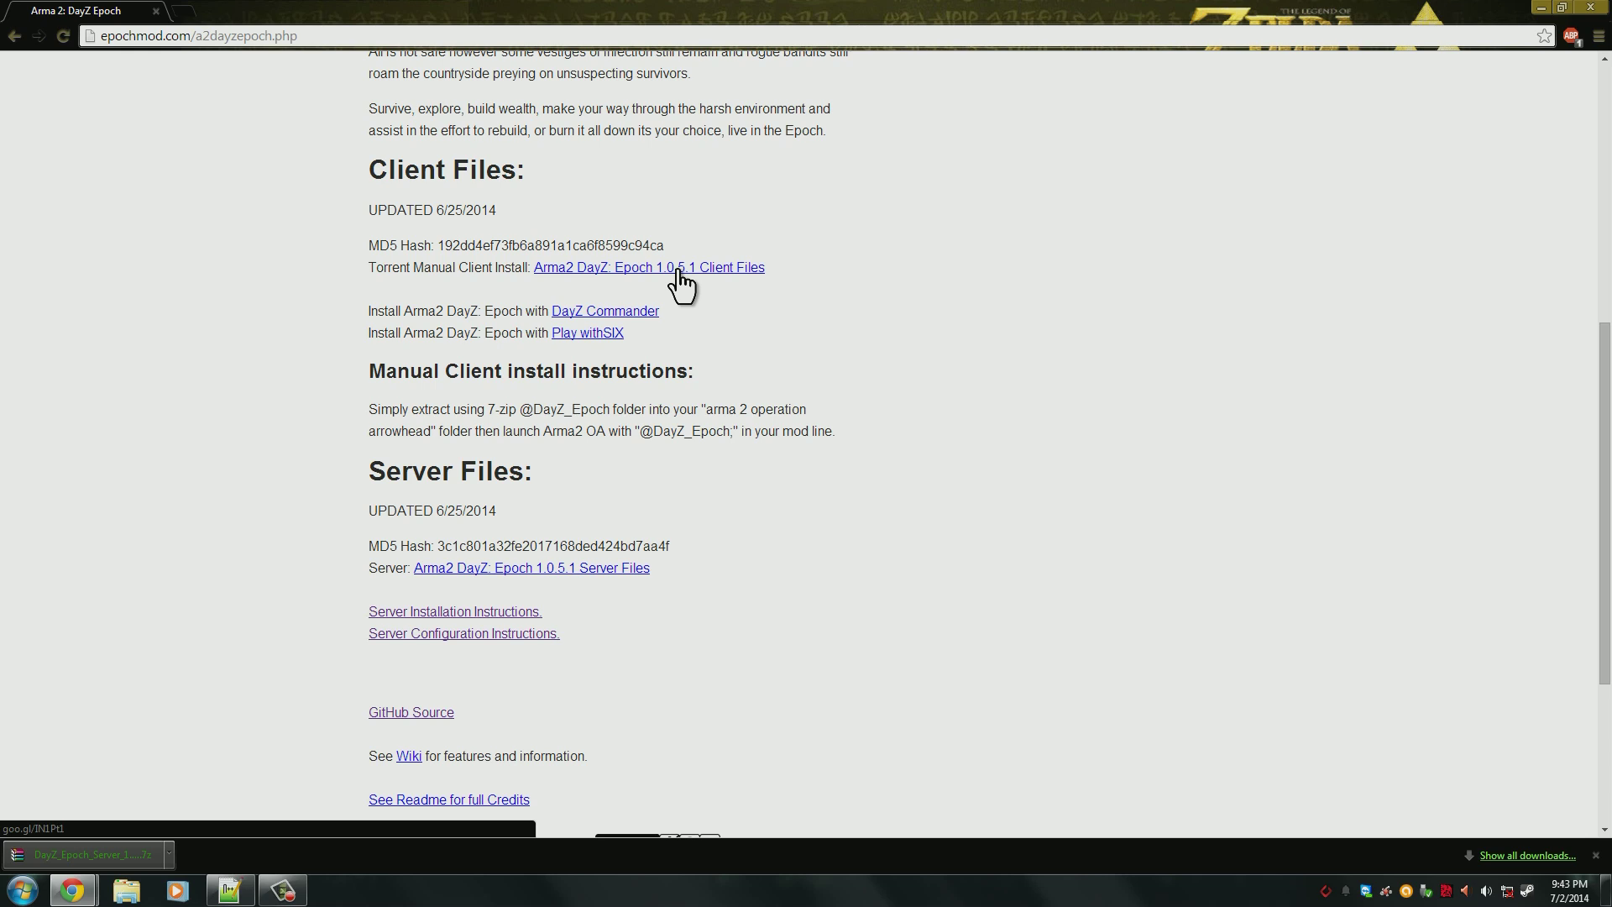
left_click(1540, 7)
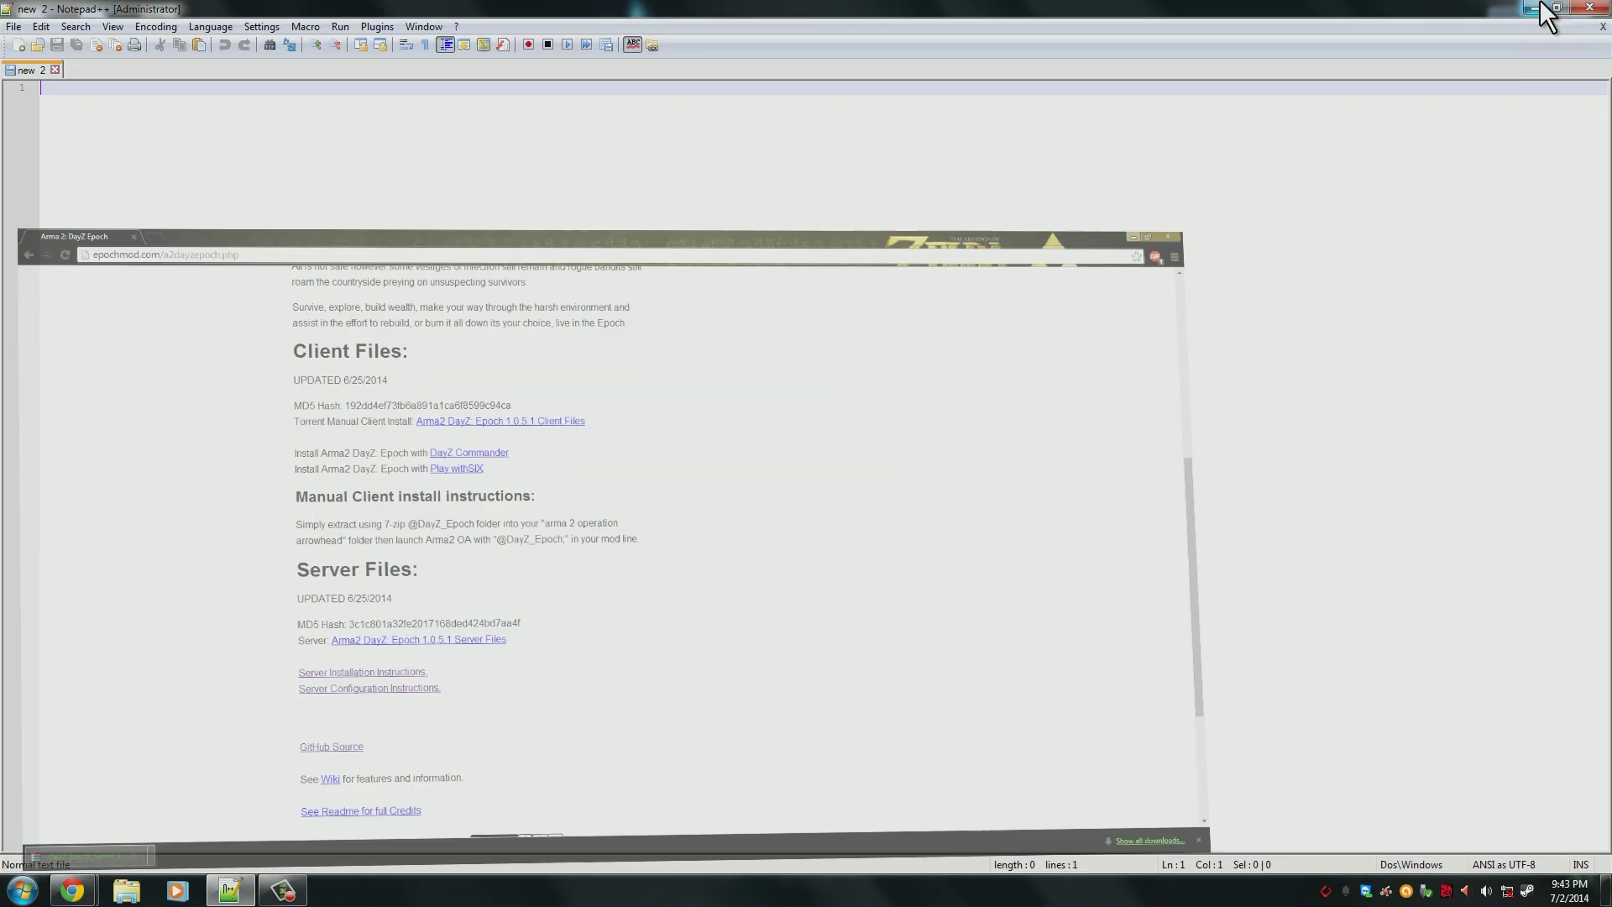
left_click(1531, 8)
left_click(477, 378)
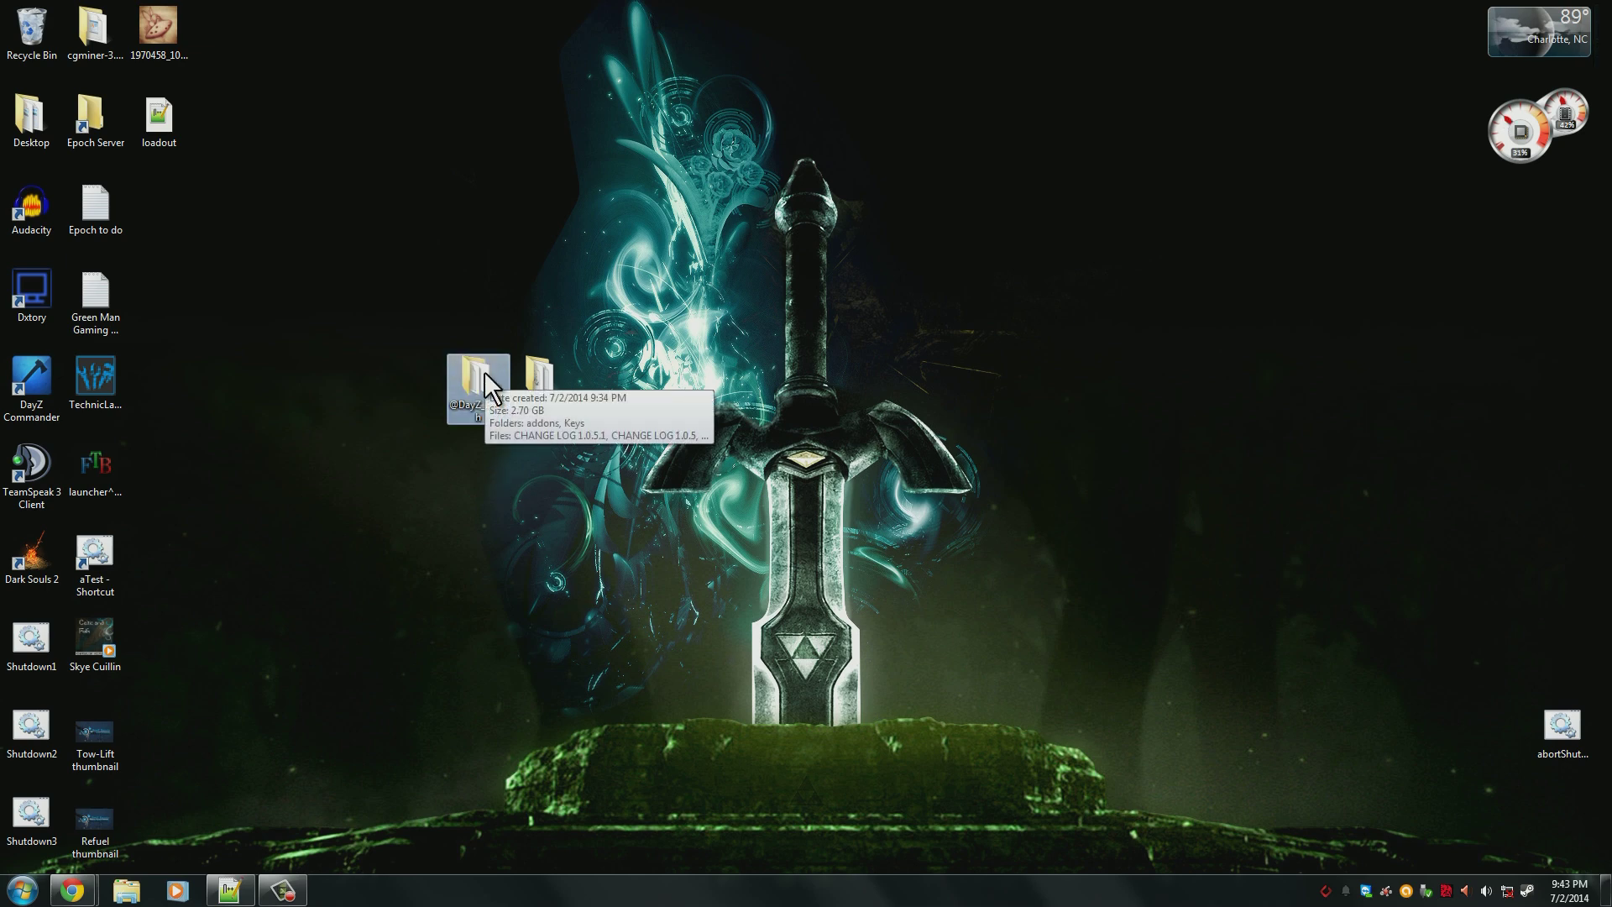
double_click(485, 371)
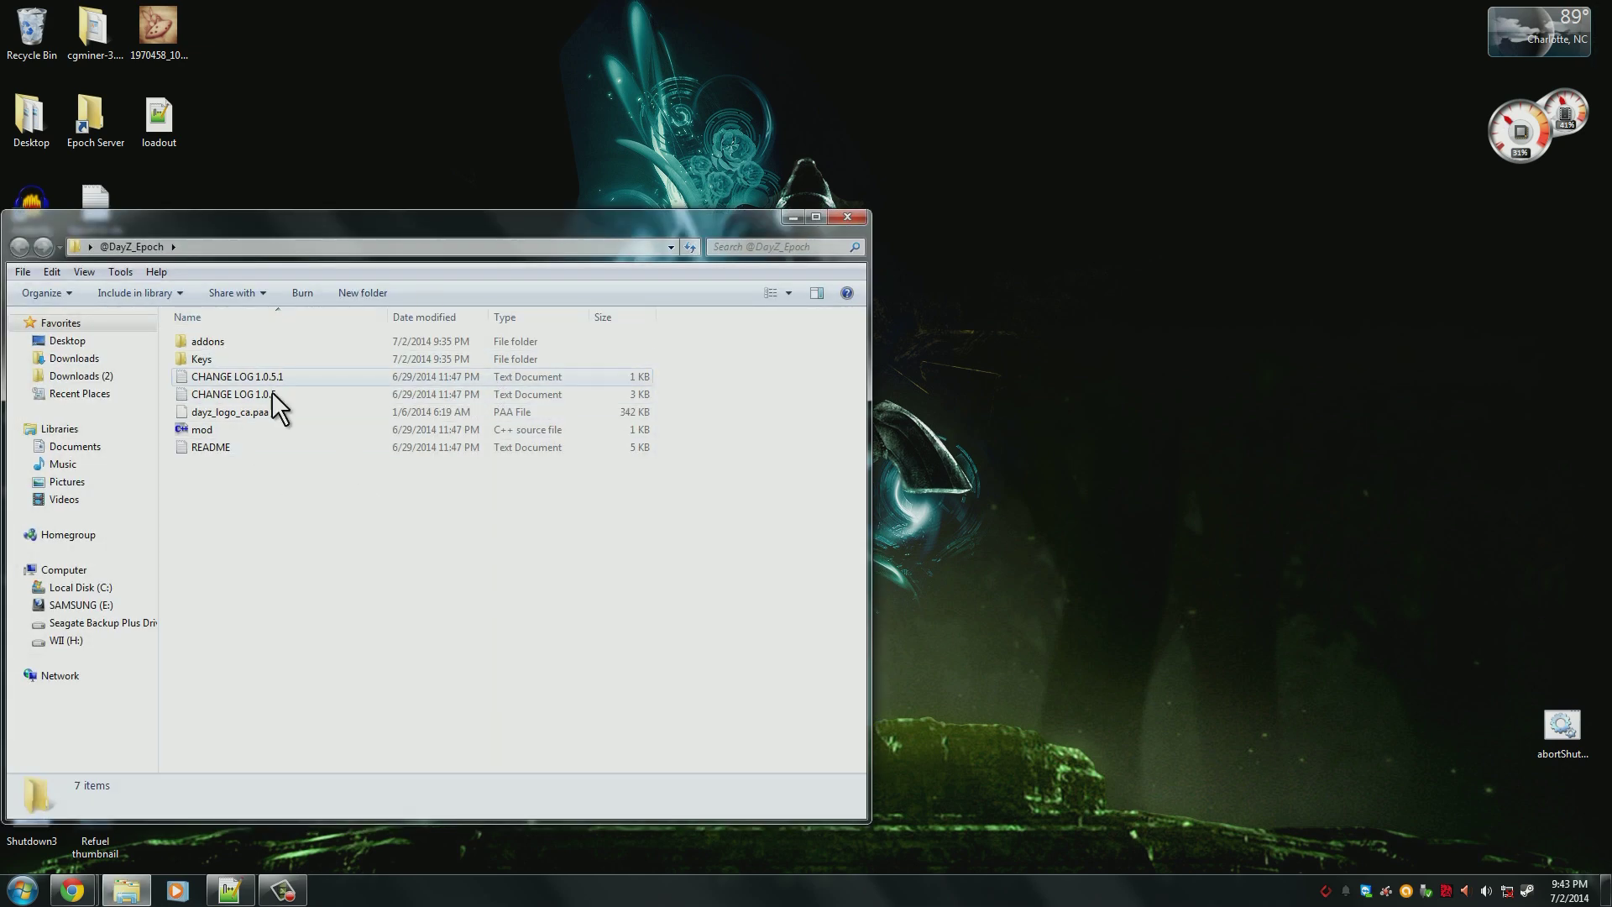
left_click(845, 218)
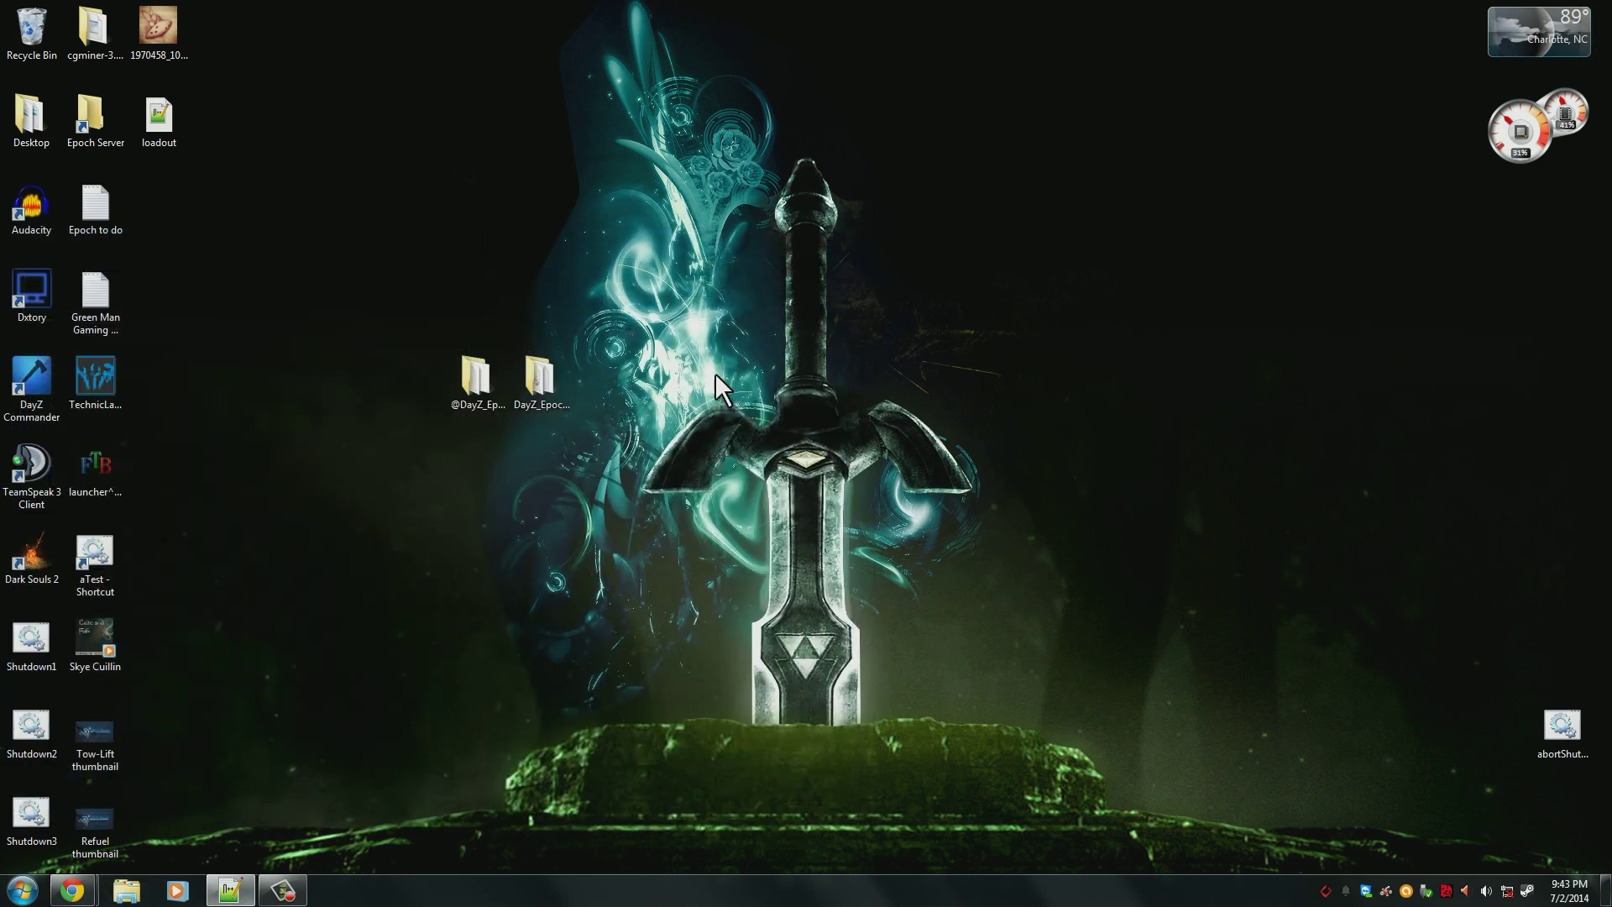
left_click(538, 376)
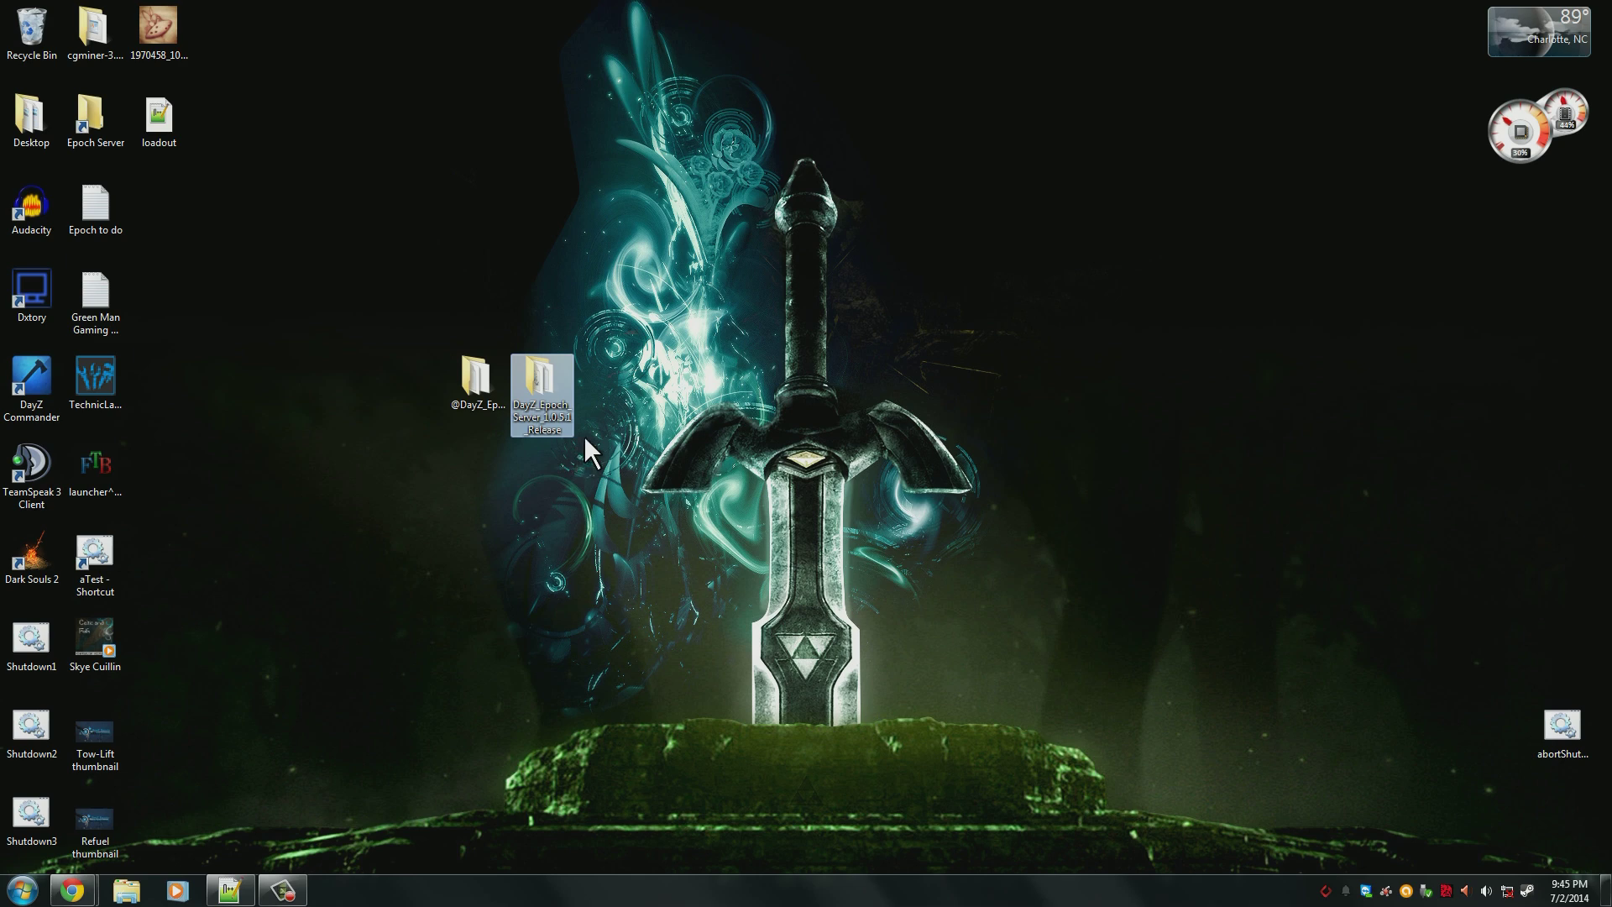
double_click(91, 108)
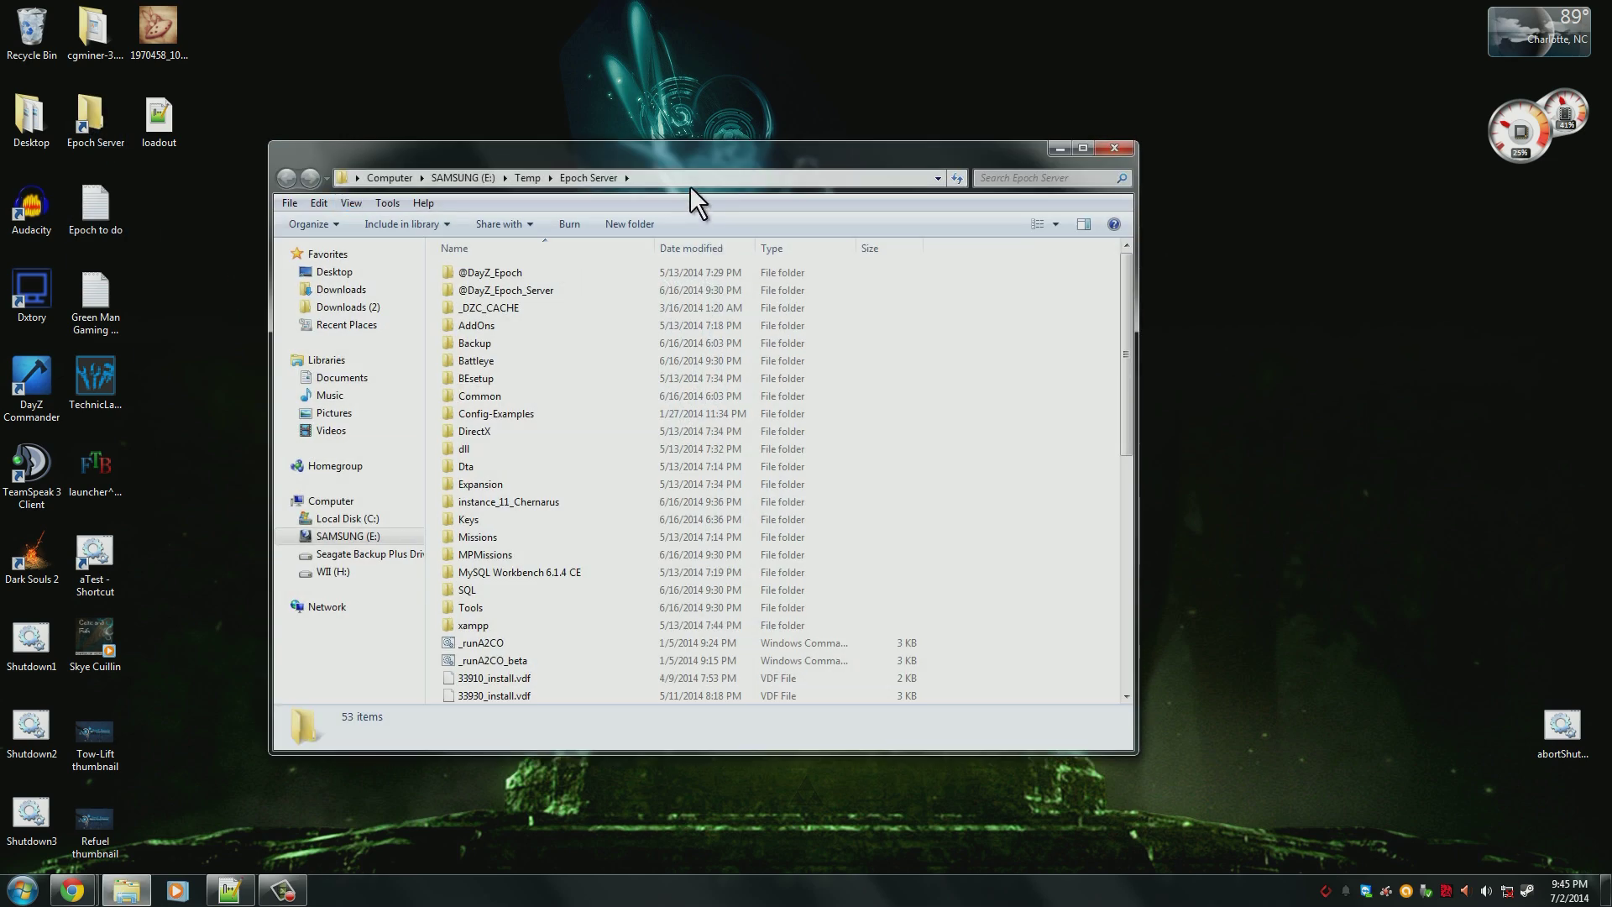
left_click(552, 279)
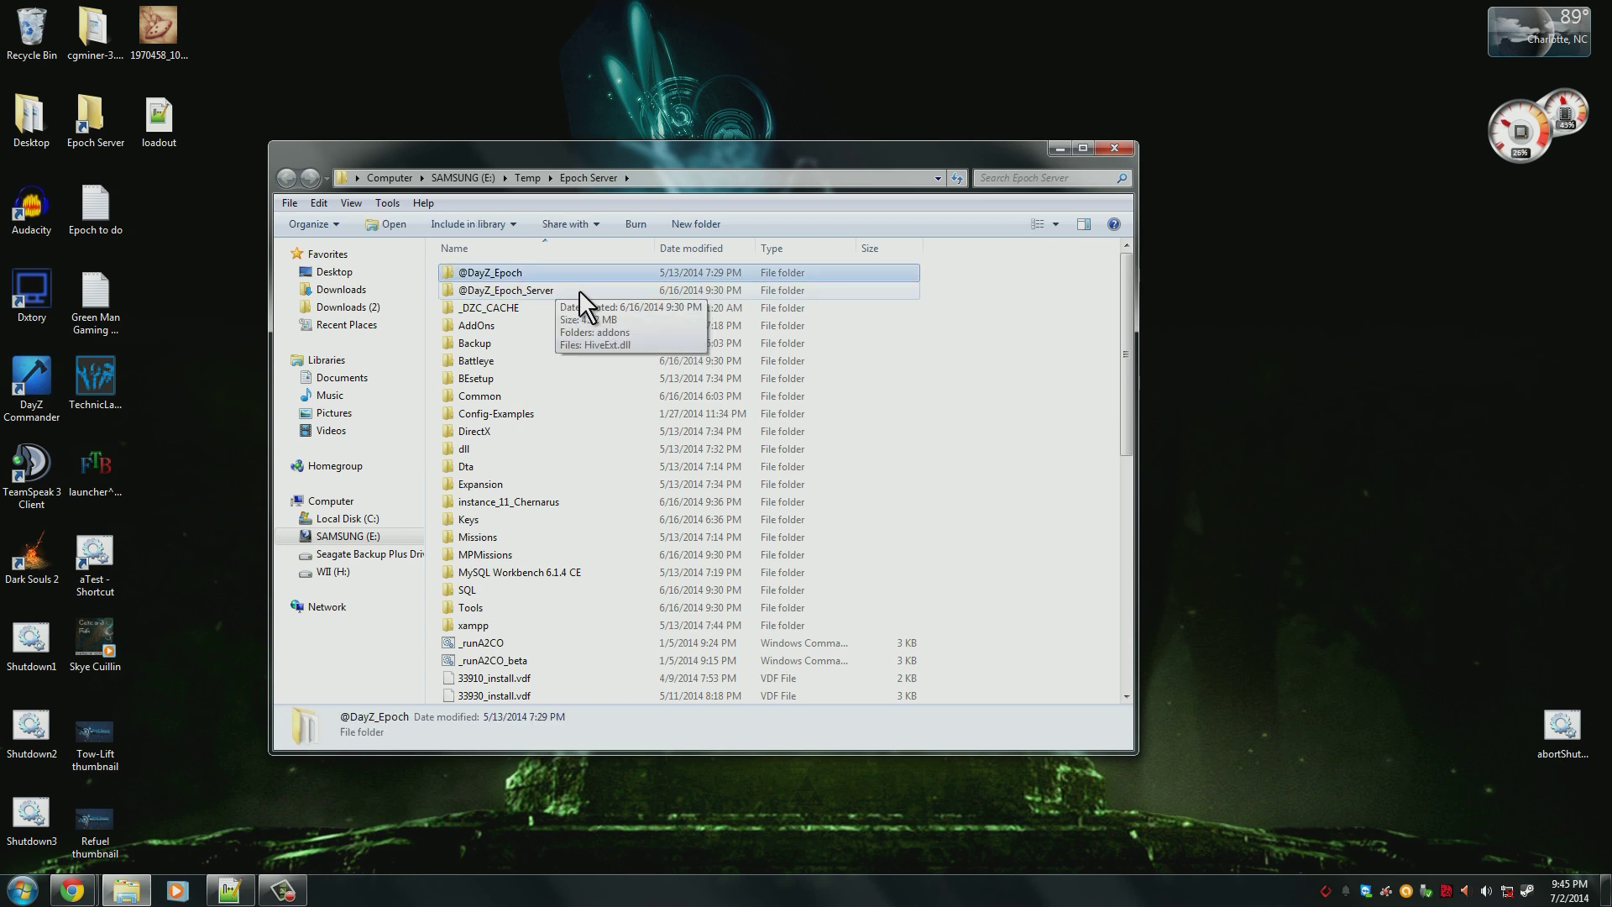
left_click(579, 290, "shift")
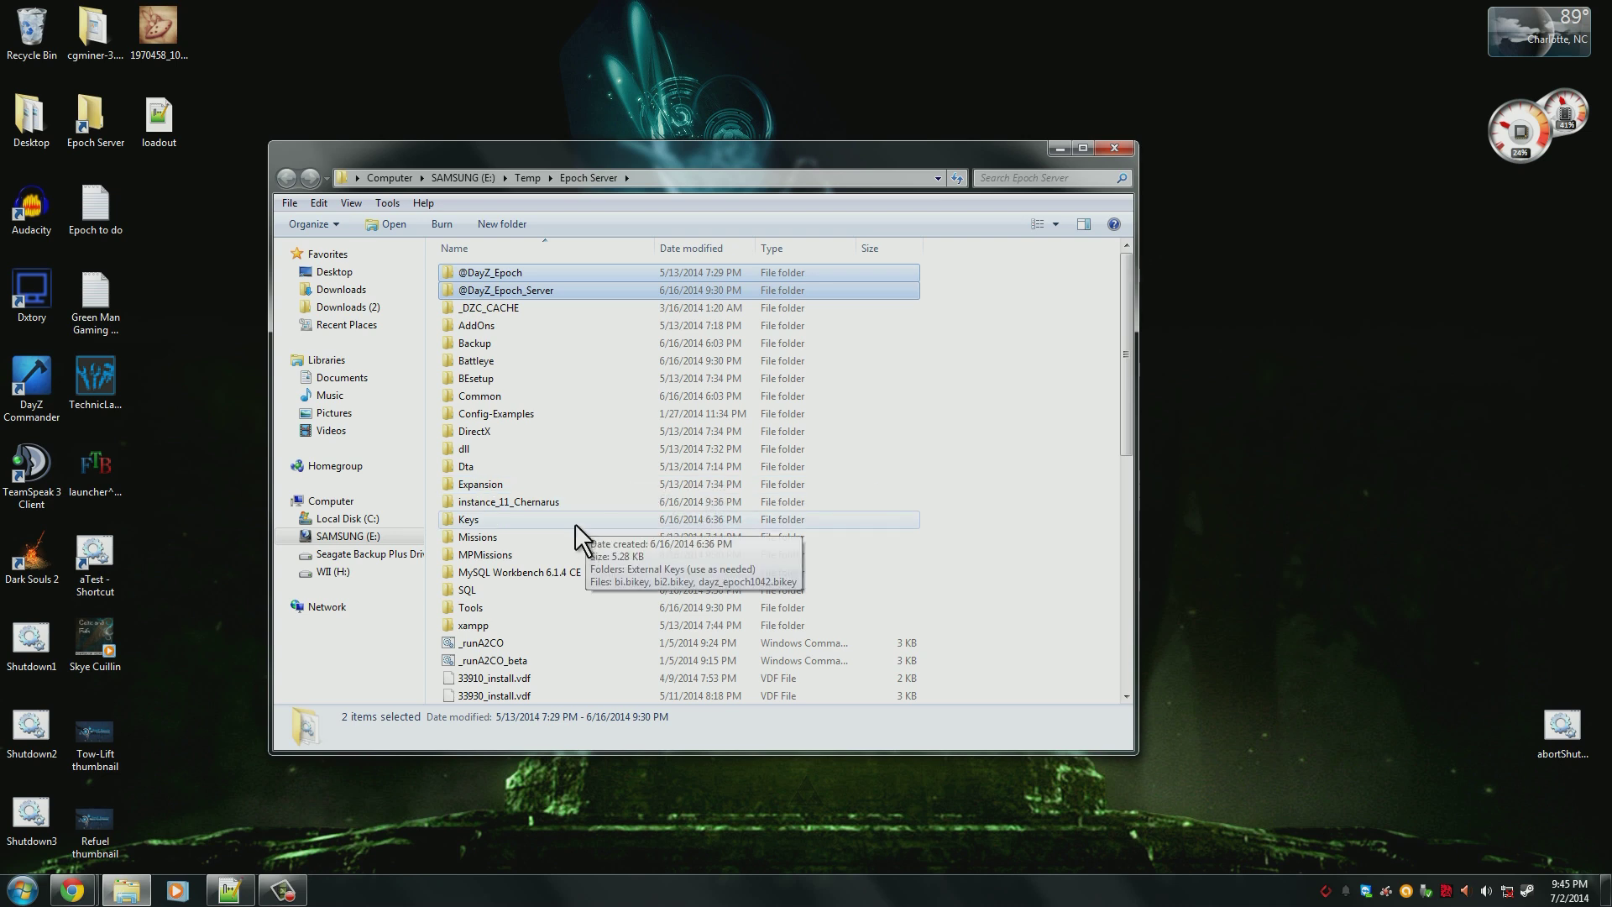
left_click(578, 556, "ctrl")
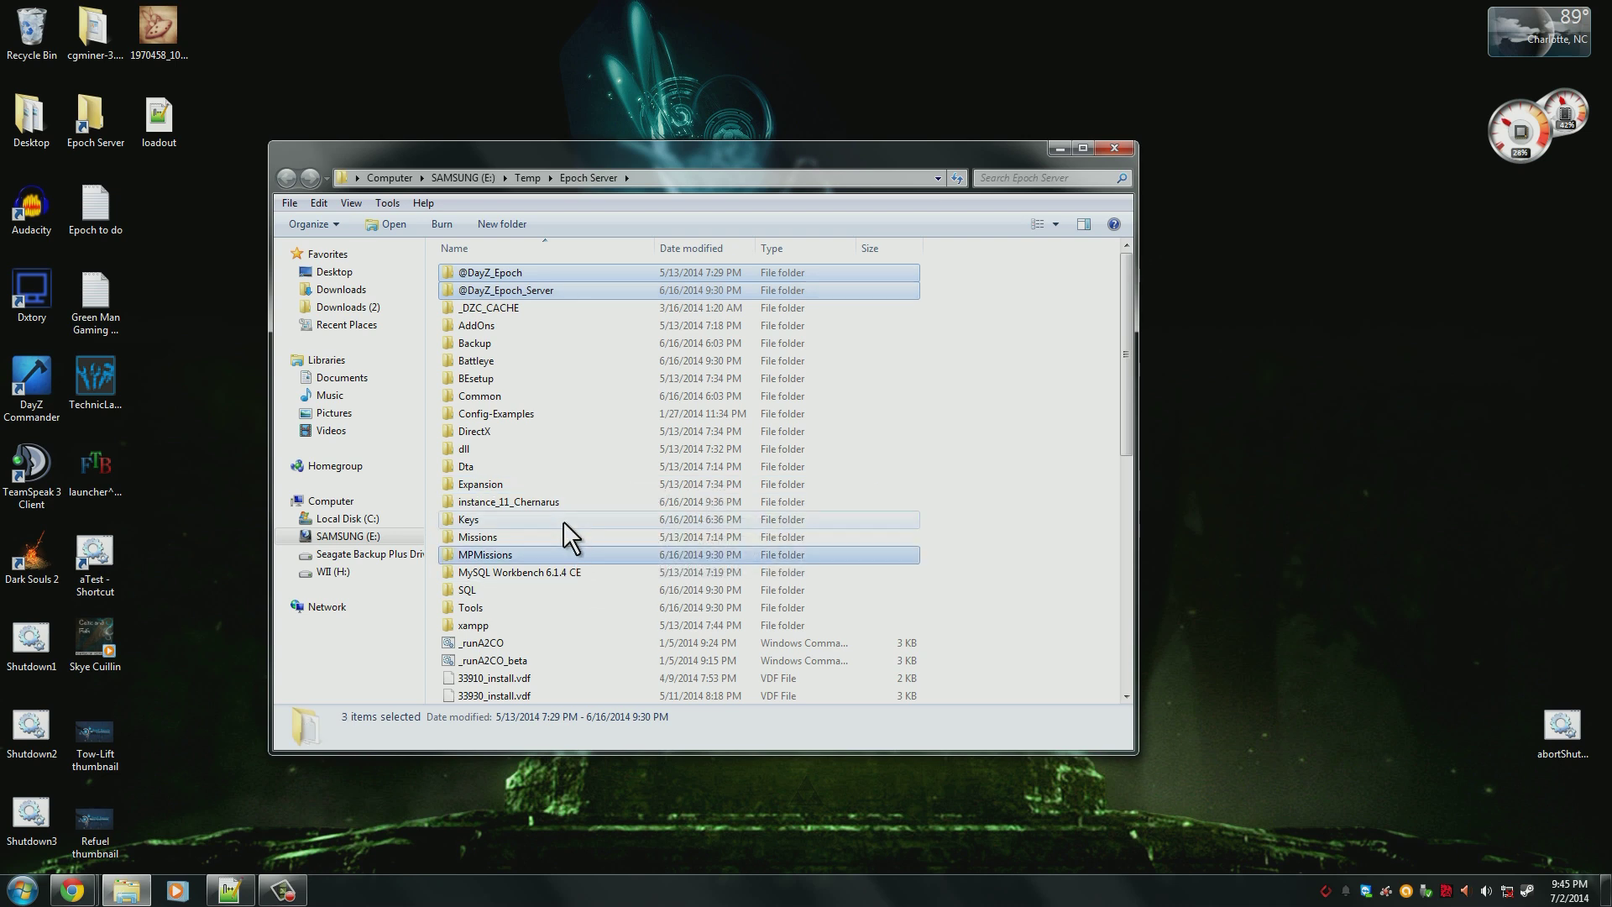
left_click(563, 521, "ctrl")
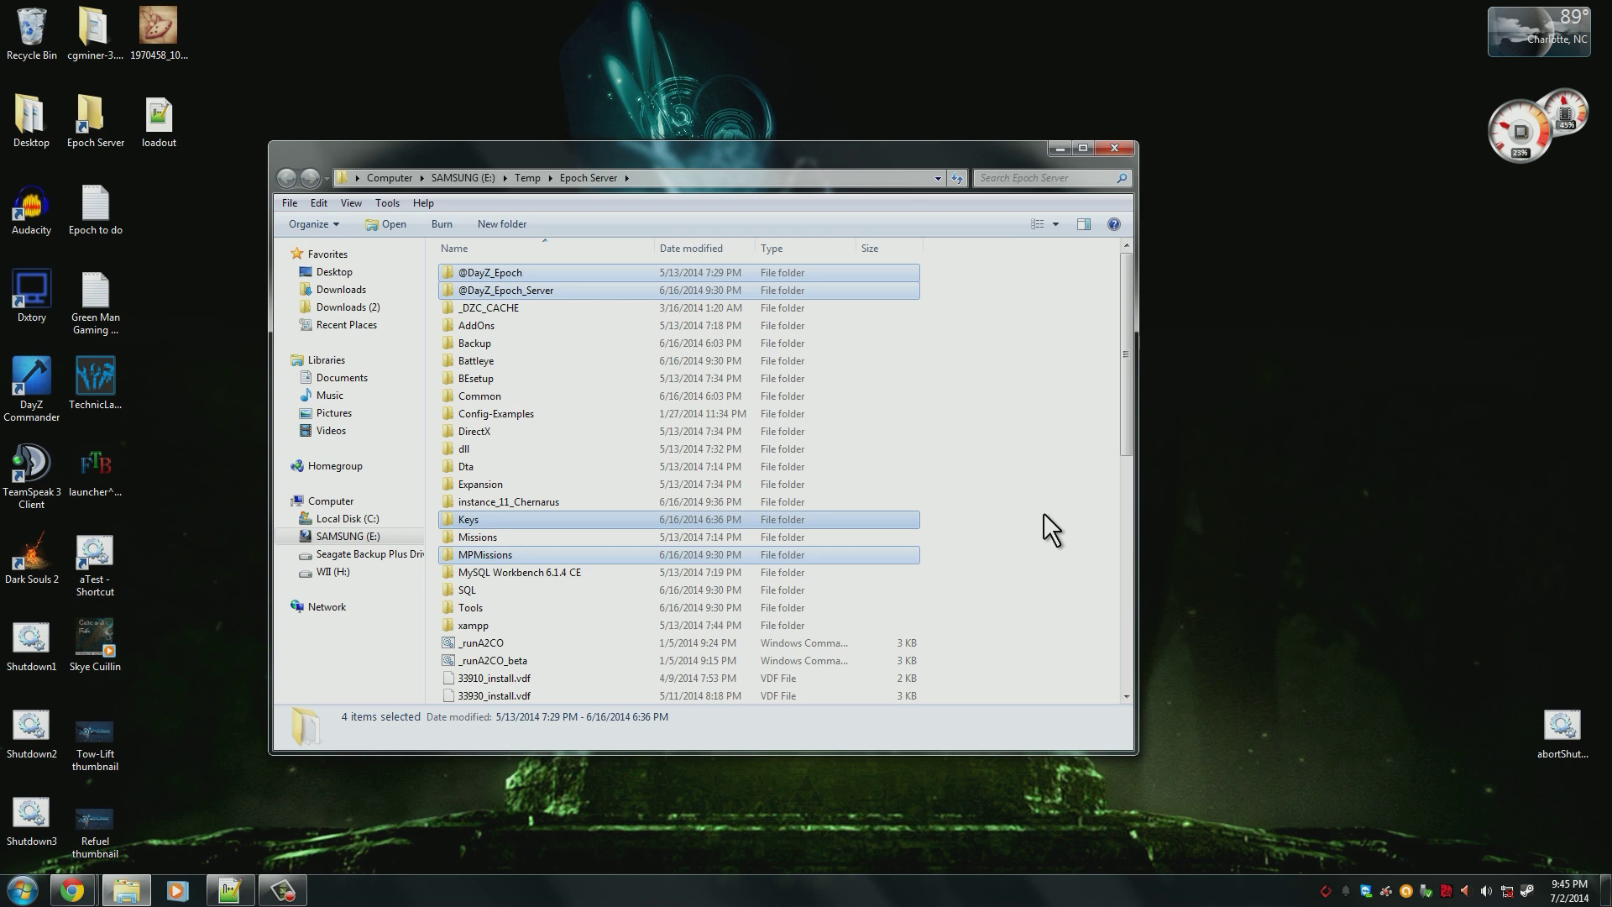
key("Delete")
key("Return")
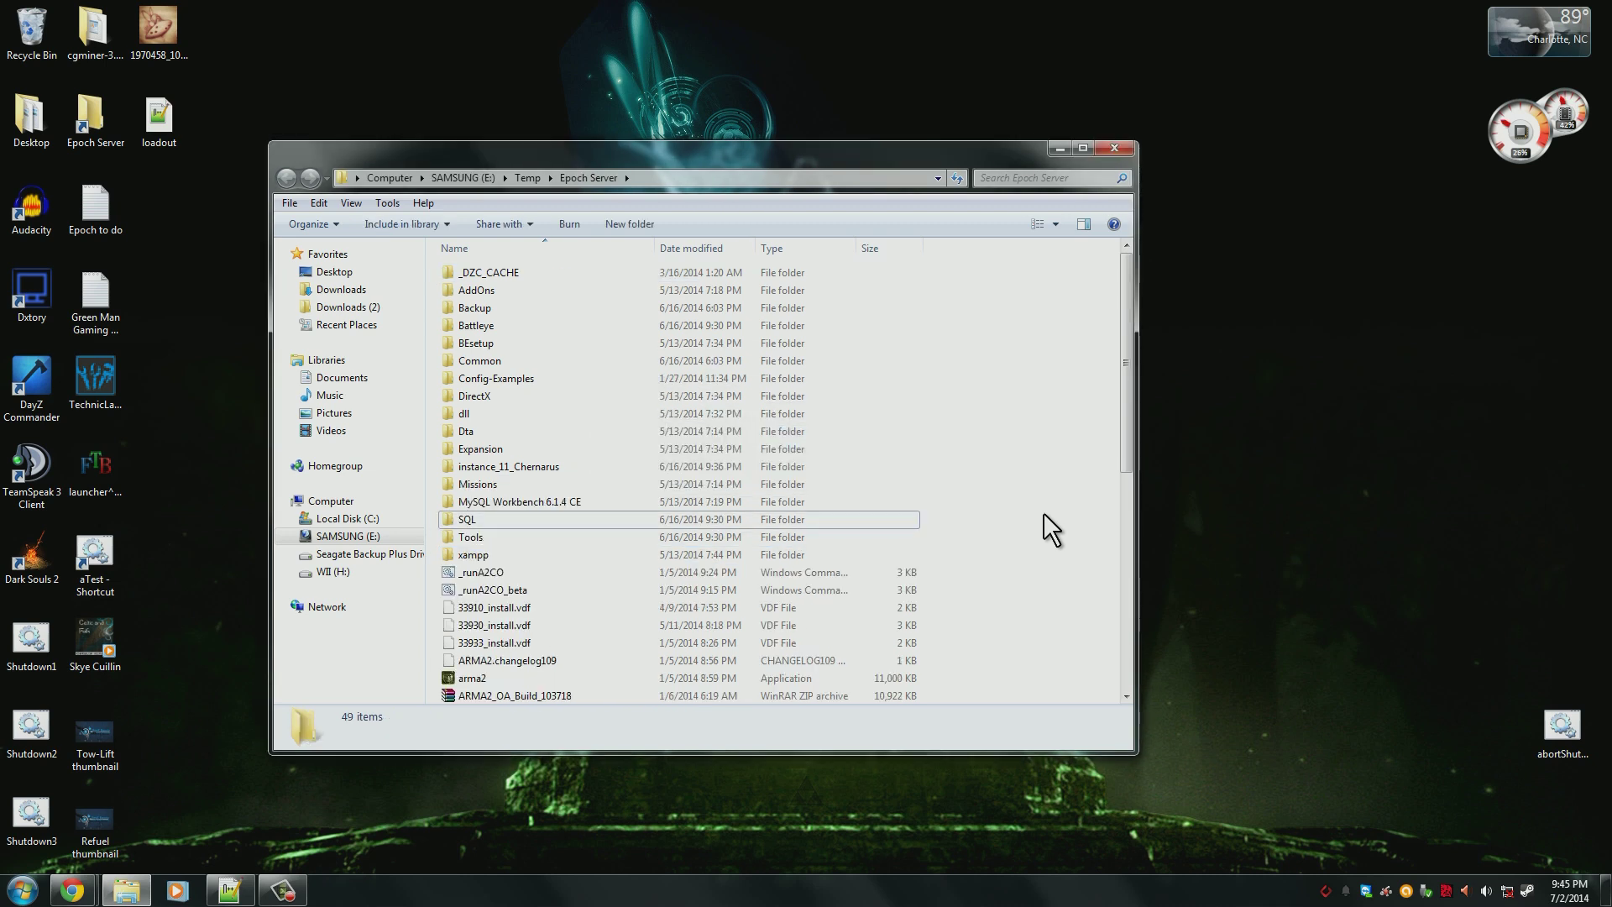
- Open the DayZ_Epoch_Server_1.0.5.1_Release folder from the desktop and arrange it beside the Epoch Server folder
left_click_drag(744, 160, 1026, 152)
left_click_drag(526, 477, 267, 384)
double_click(380, 385)
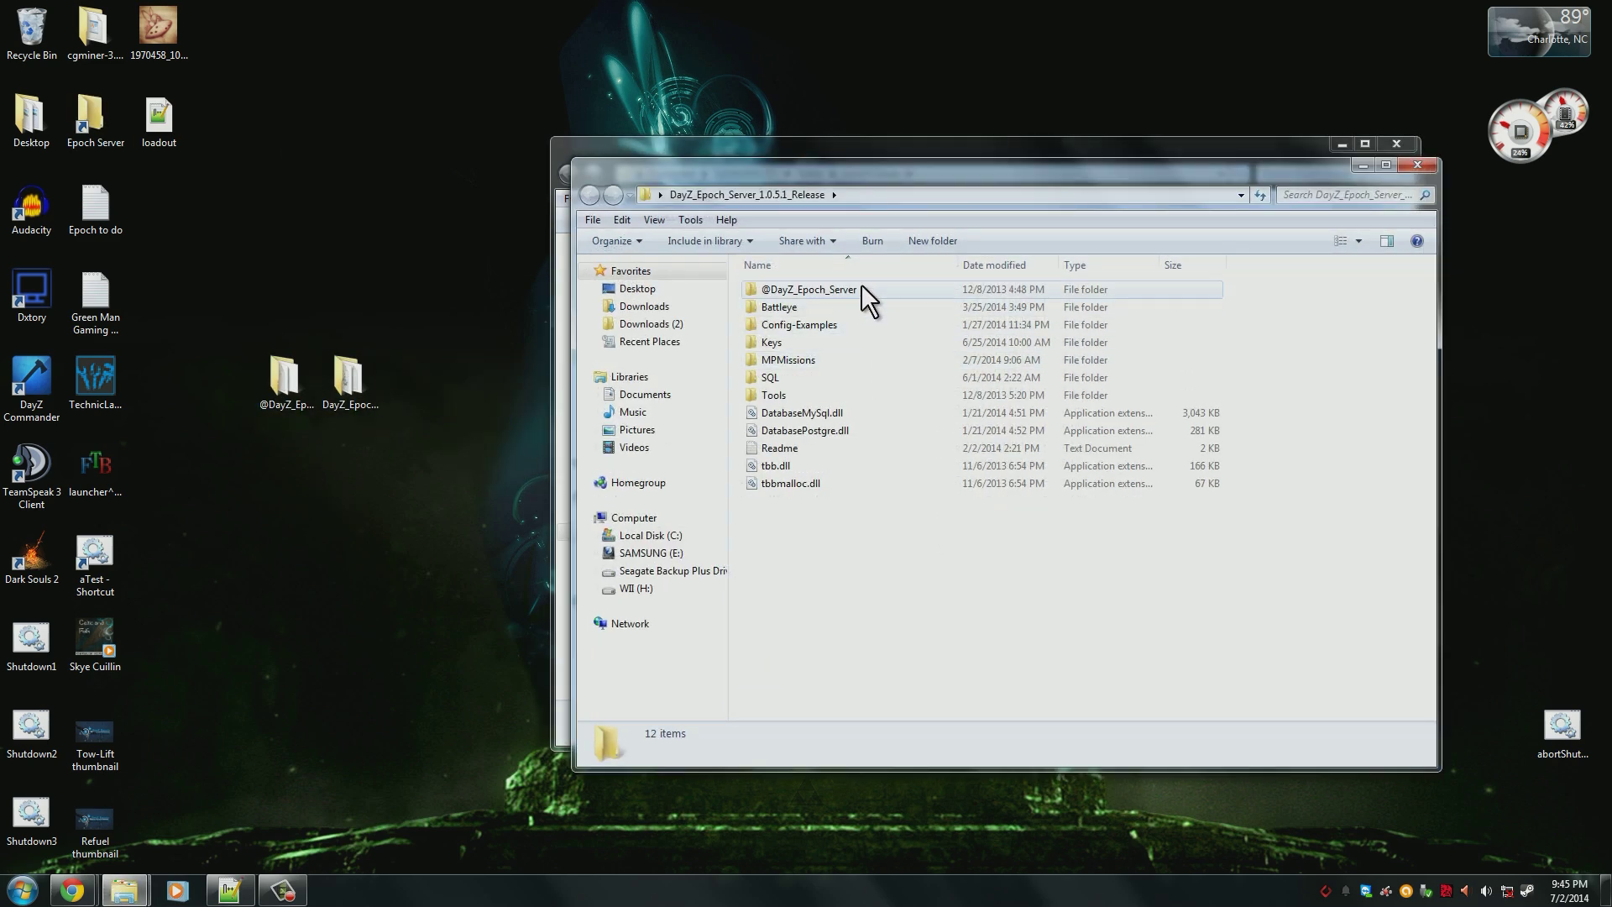
left_click_drag(954, 173, 380, 190)
left_click_drag(881, 151, 1007, 175)
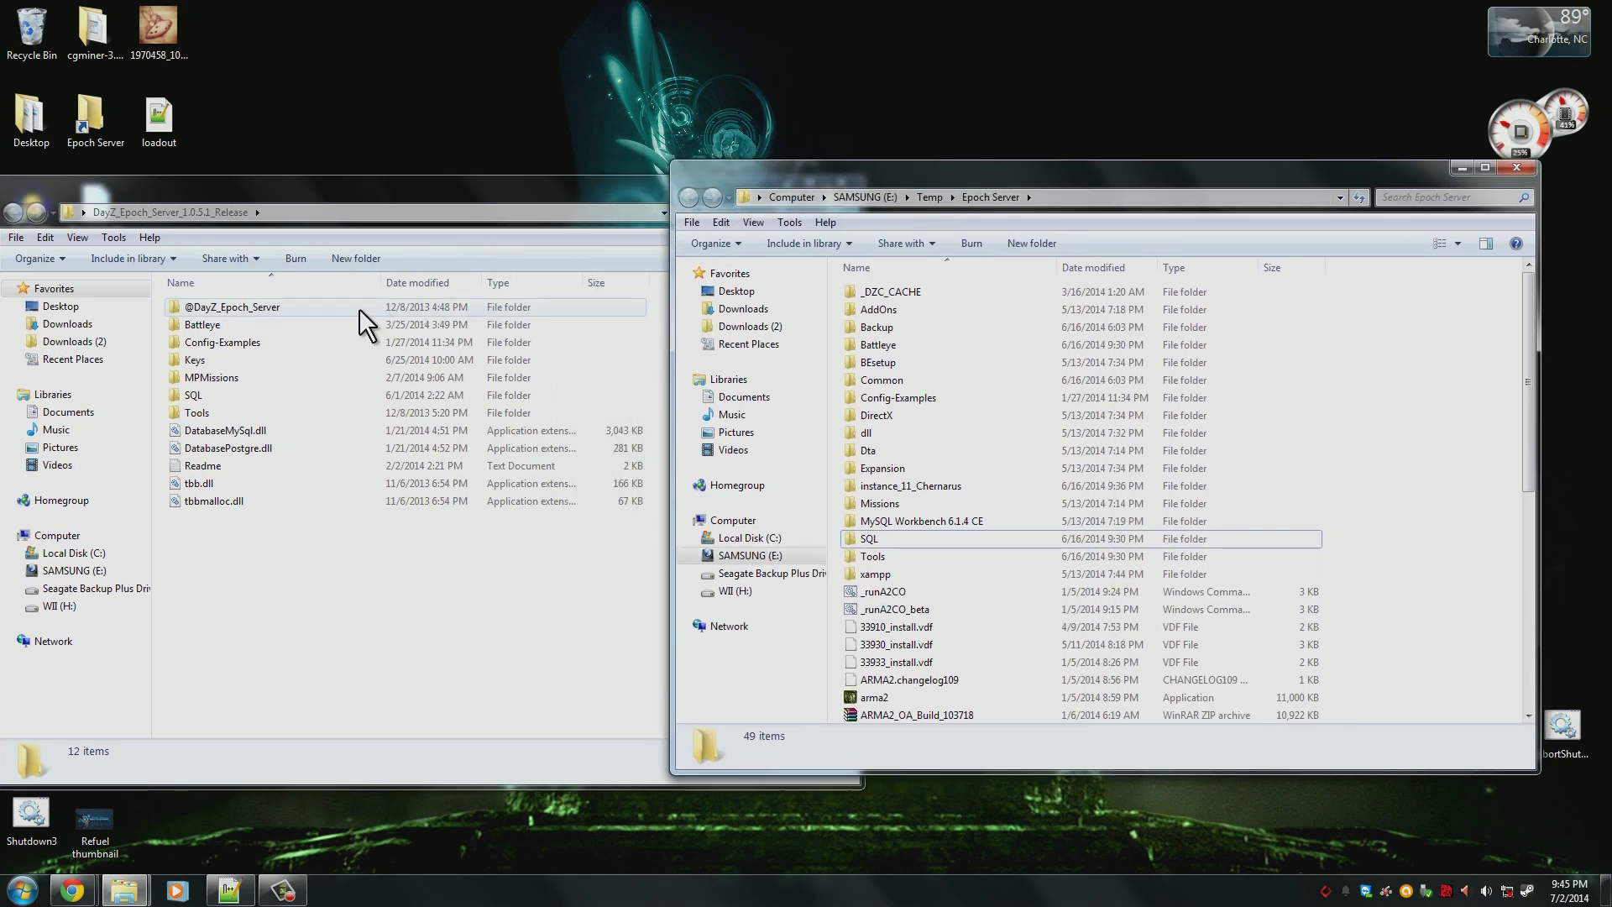
- Copy everything from the DayZ_Epoch_Server_1.0.5.1_Release folder into Epoch Server, merging existing folders and replacing files with the same names
left_click_drag(393, 584, 218, 304)
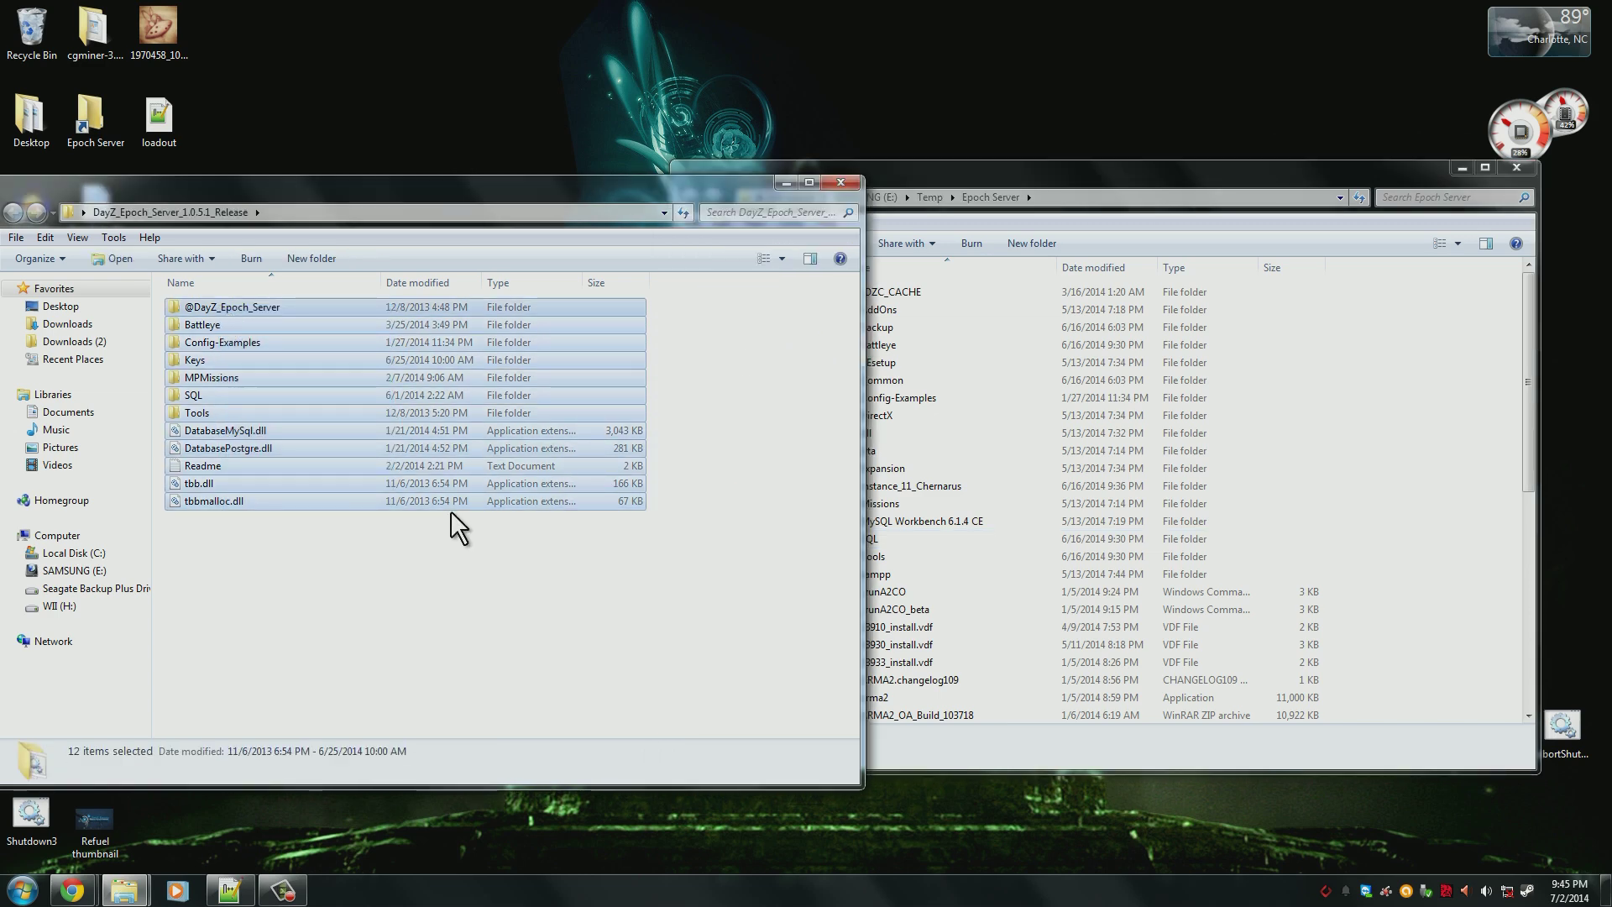
right_click(323, 410)
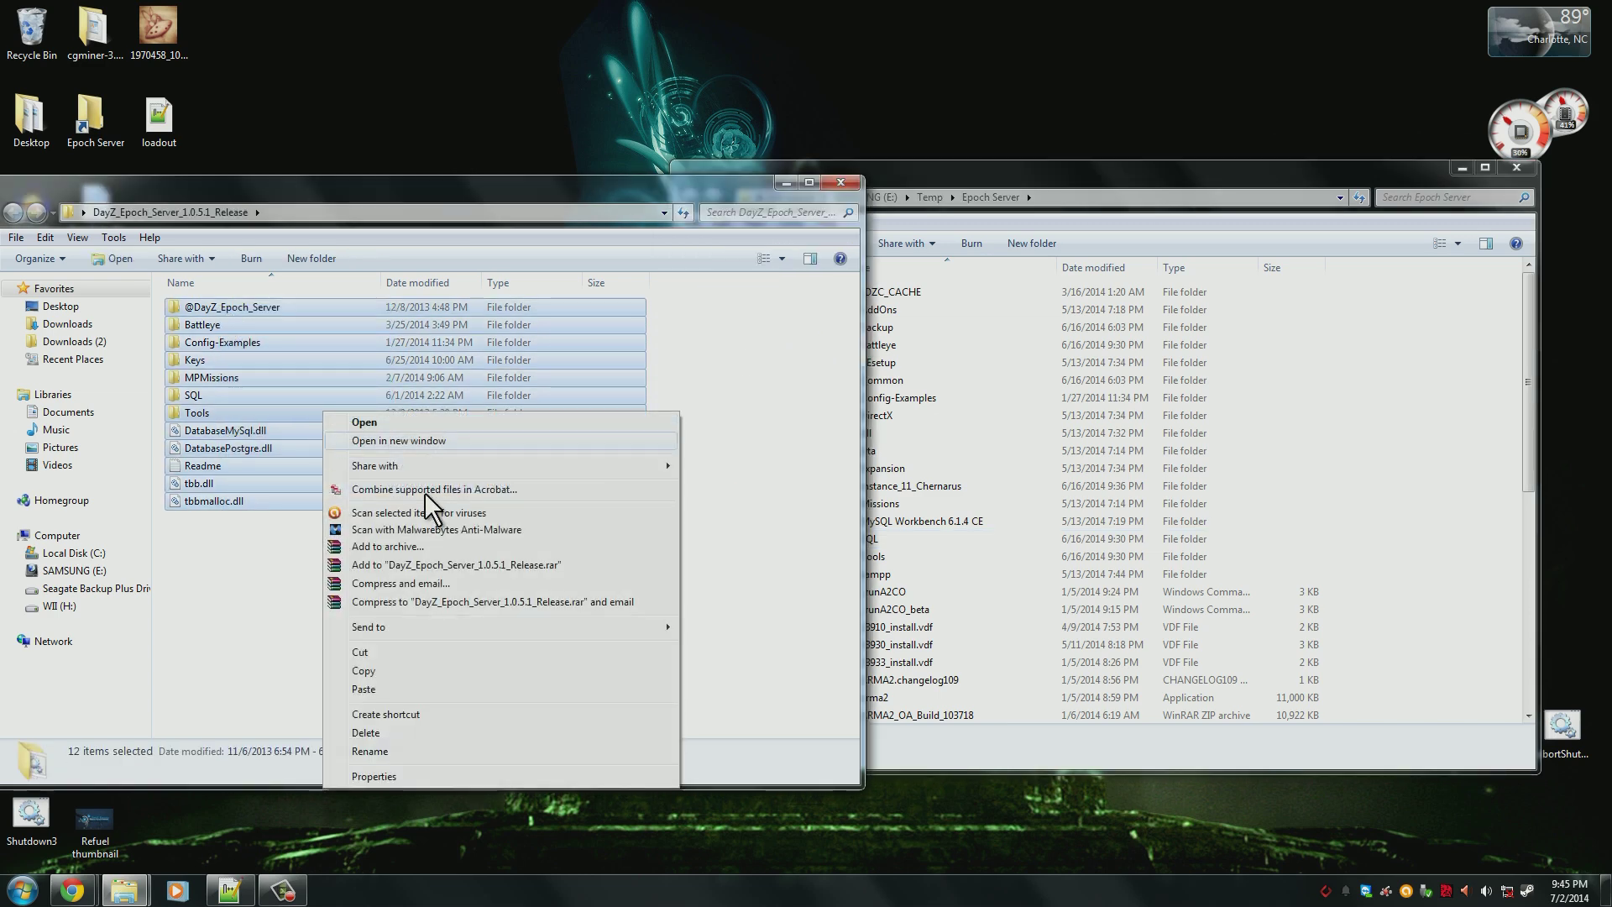
left_click(405, 671)
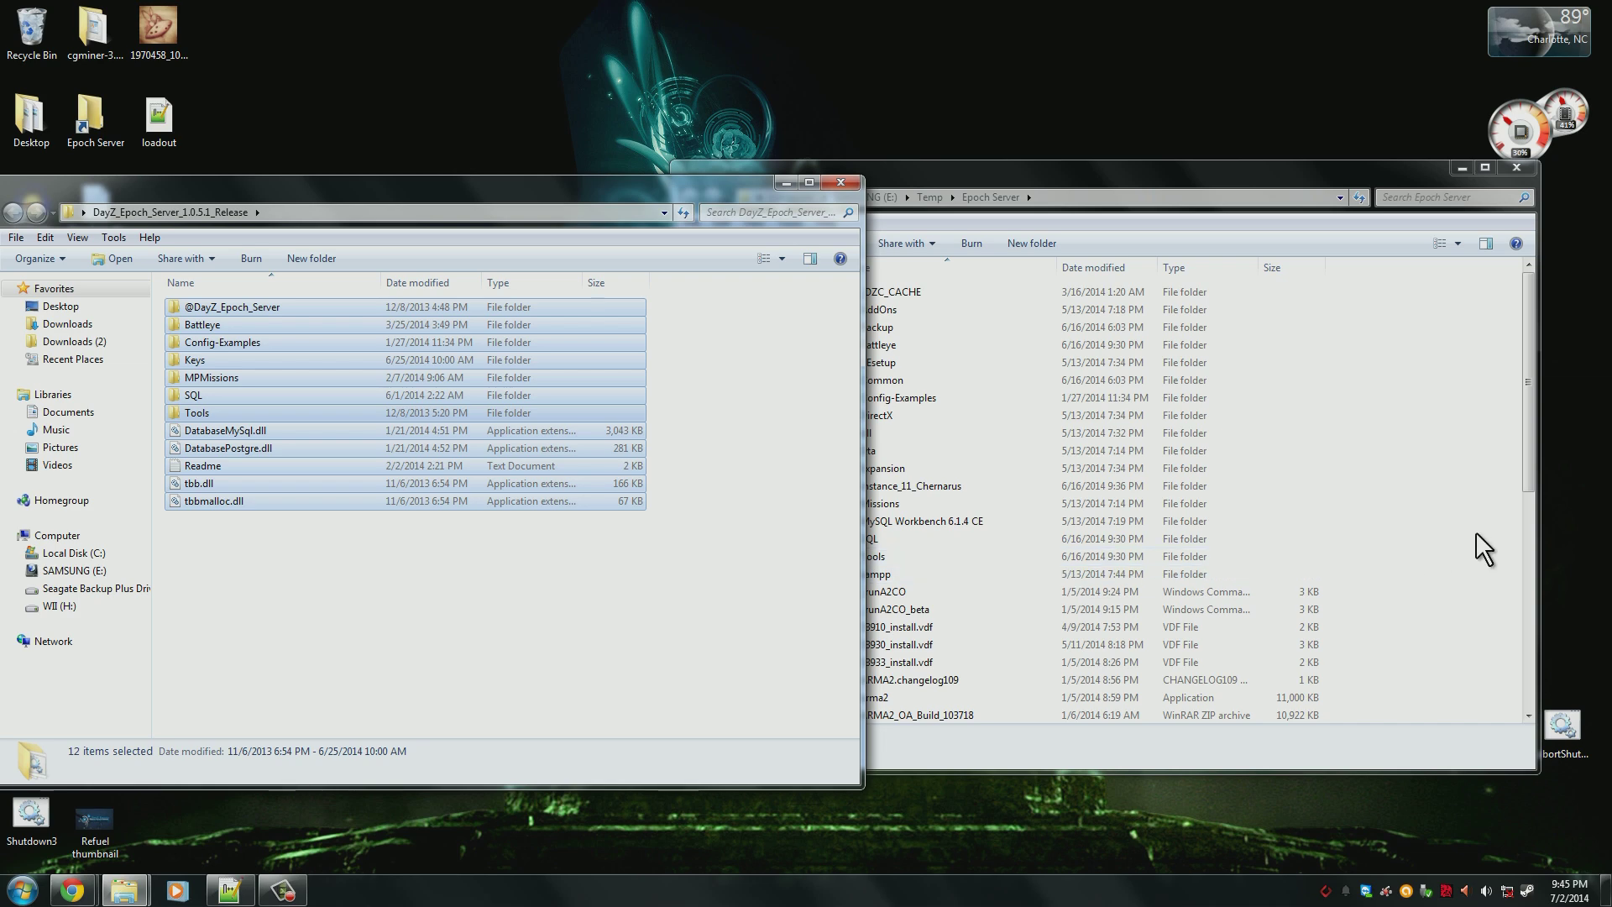
right_click(1468, 569)
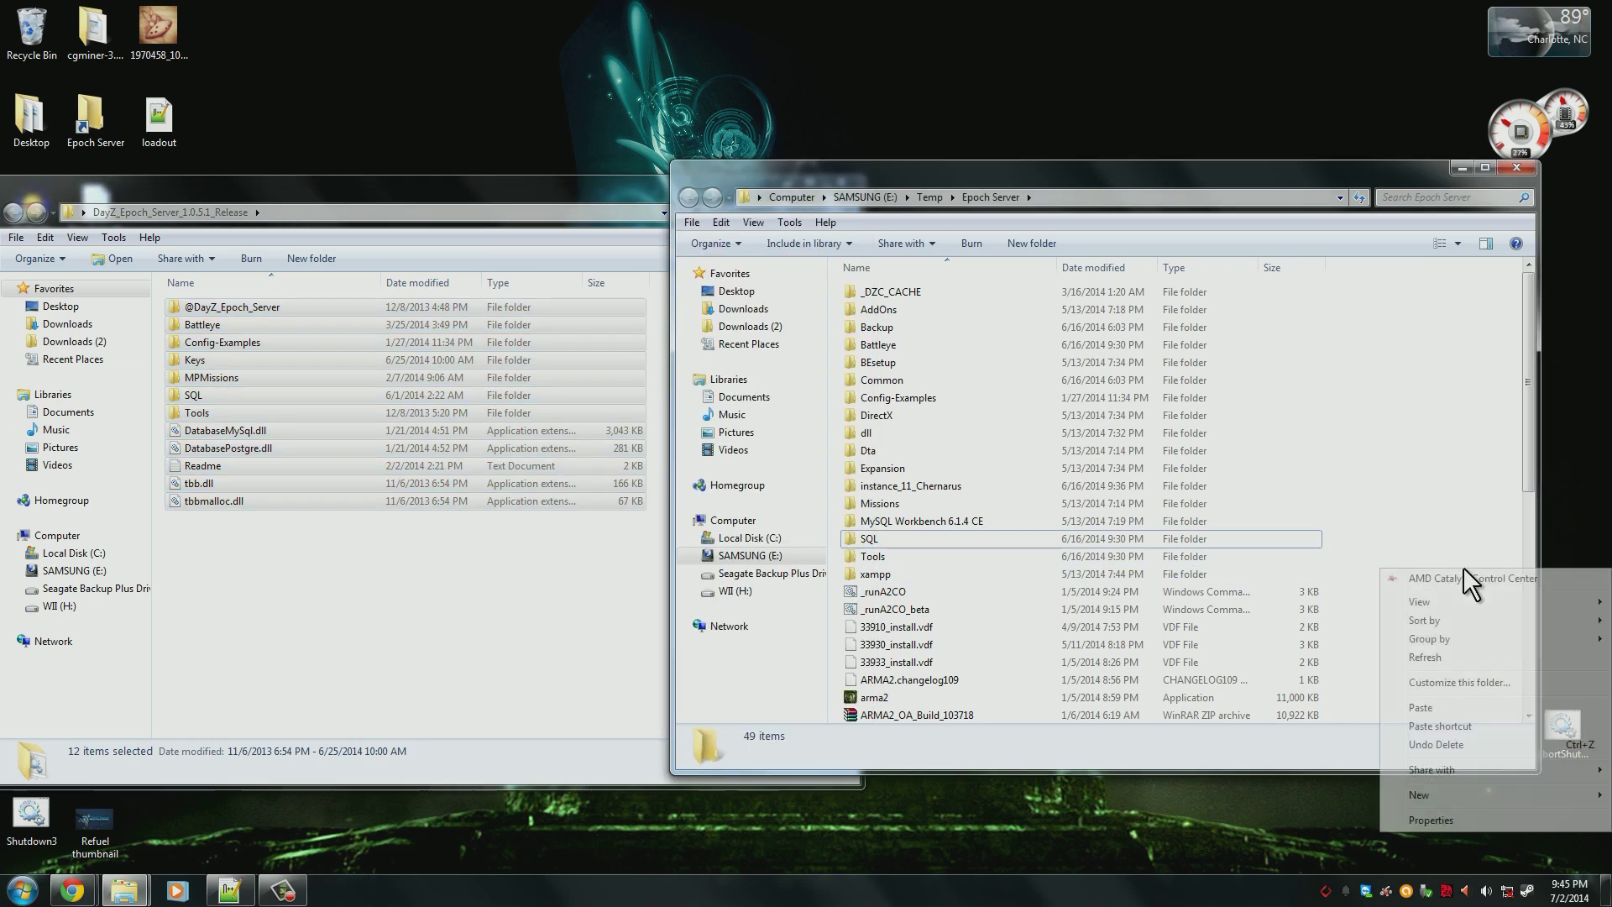
left_click(1420, 706)
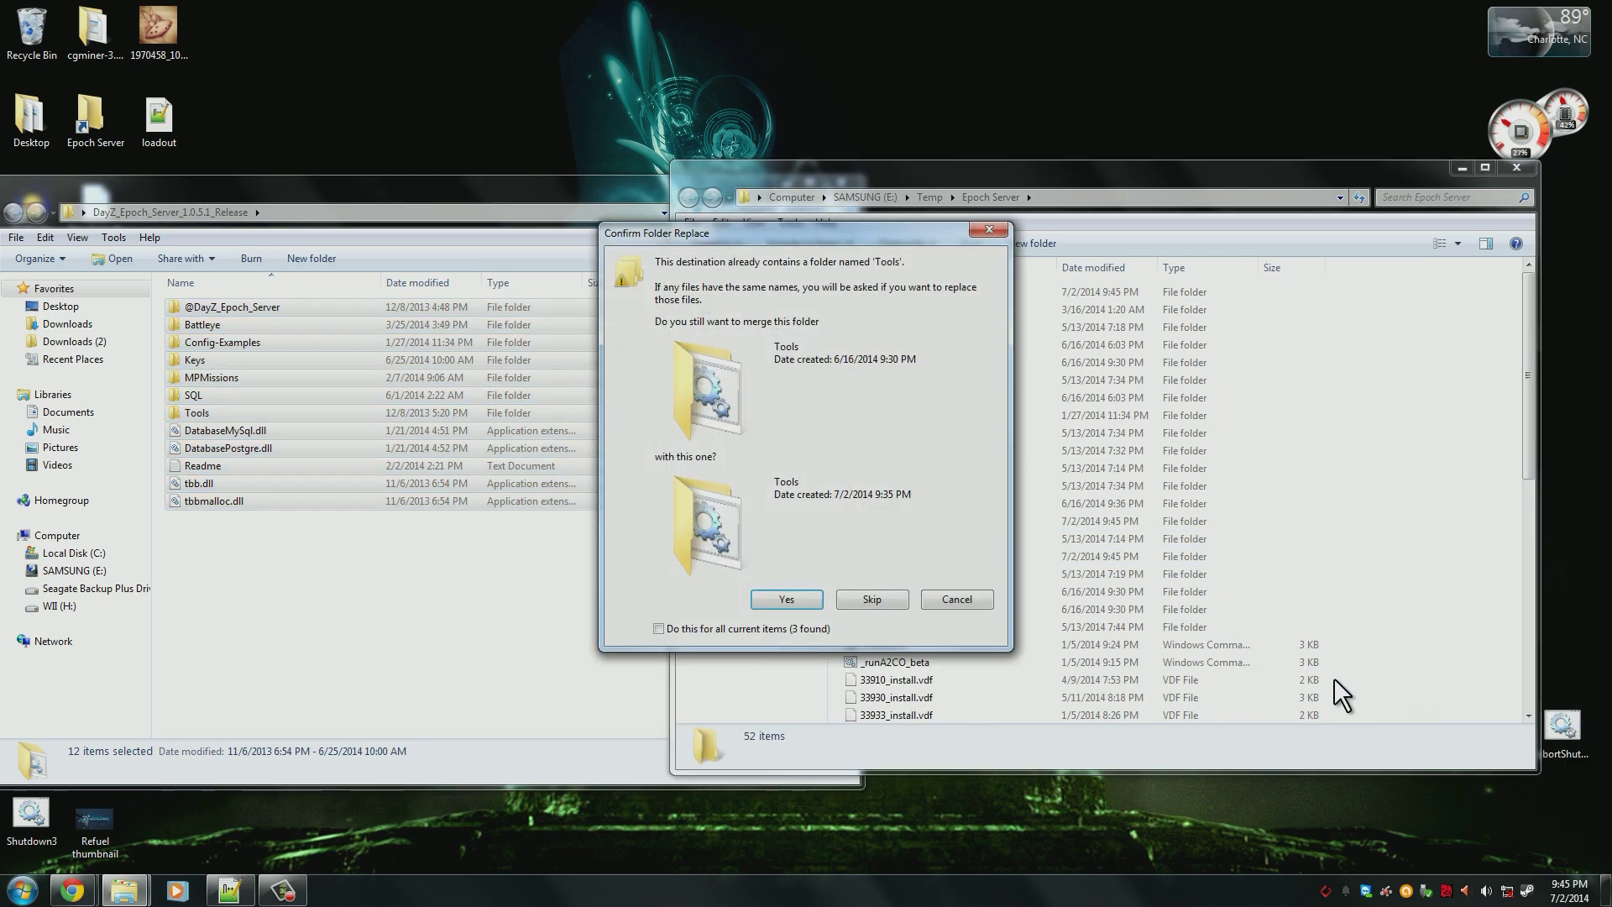
left_click(793, 598)
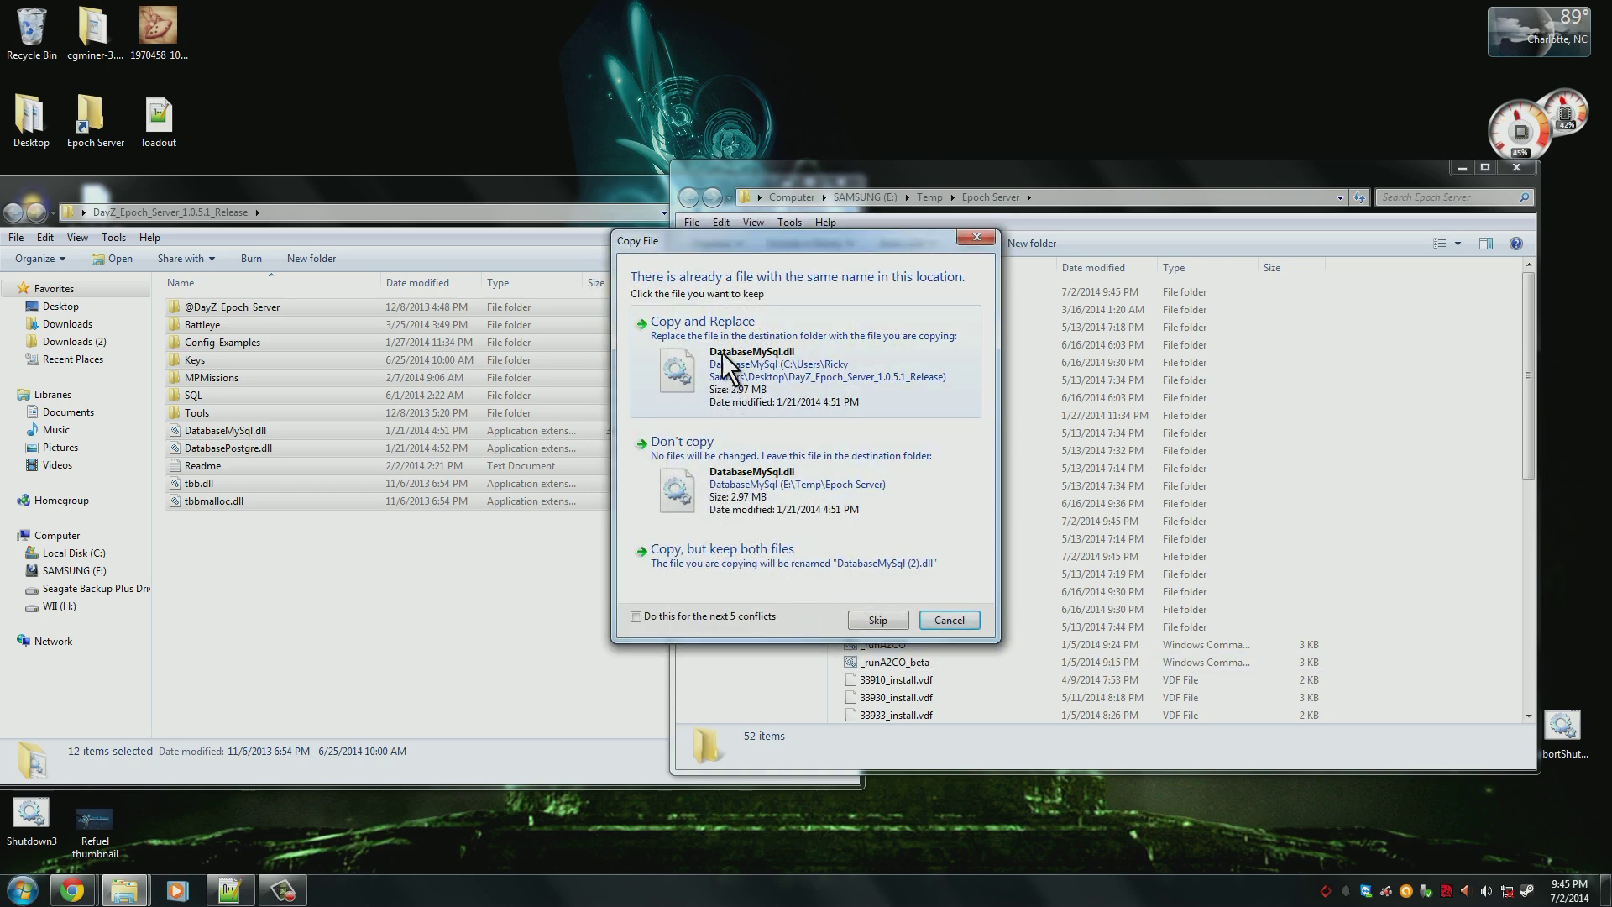
left_click(753, 386)
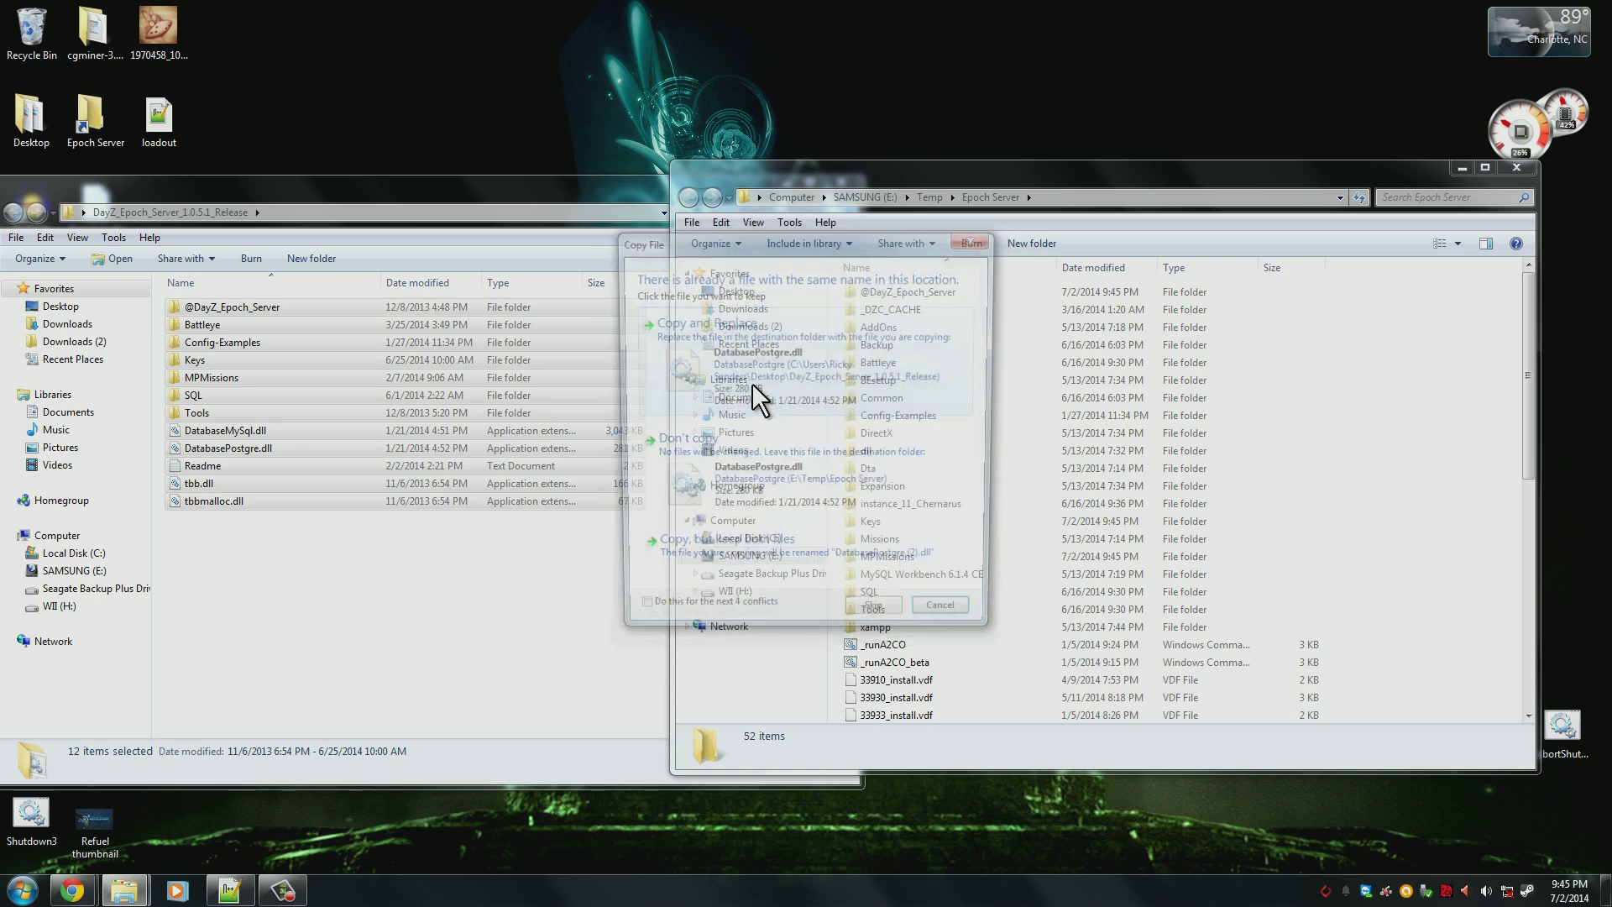
left_click(753, 386)
left_click(753, 386)
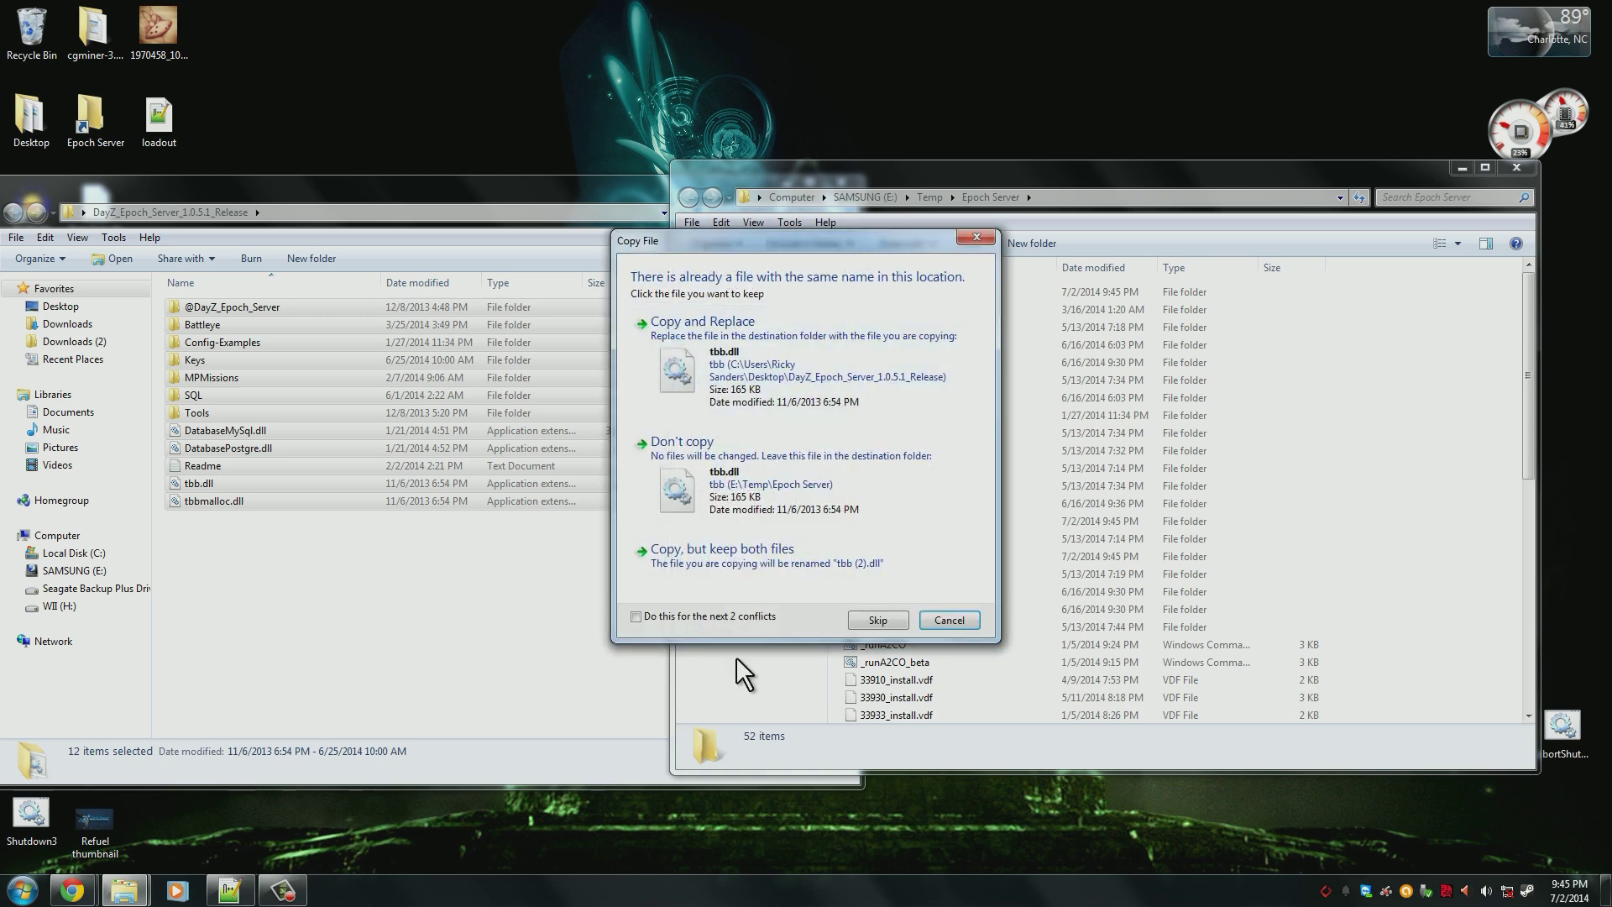
left_click(763, 386)
left_click(759, 628)
left_click(784, 598)
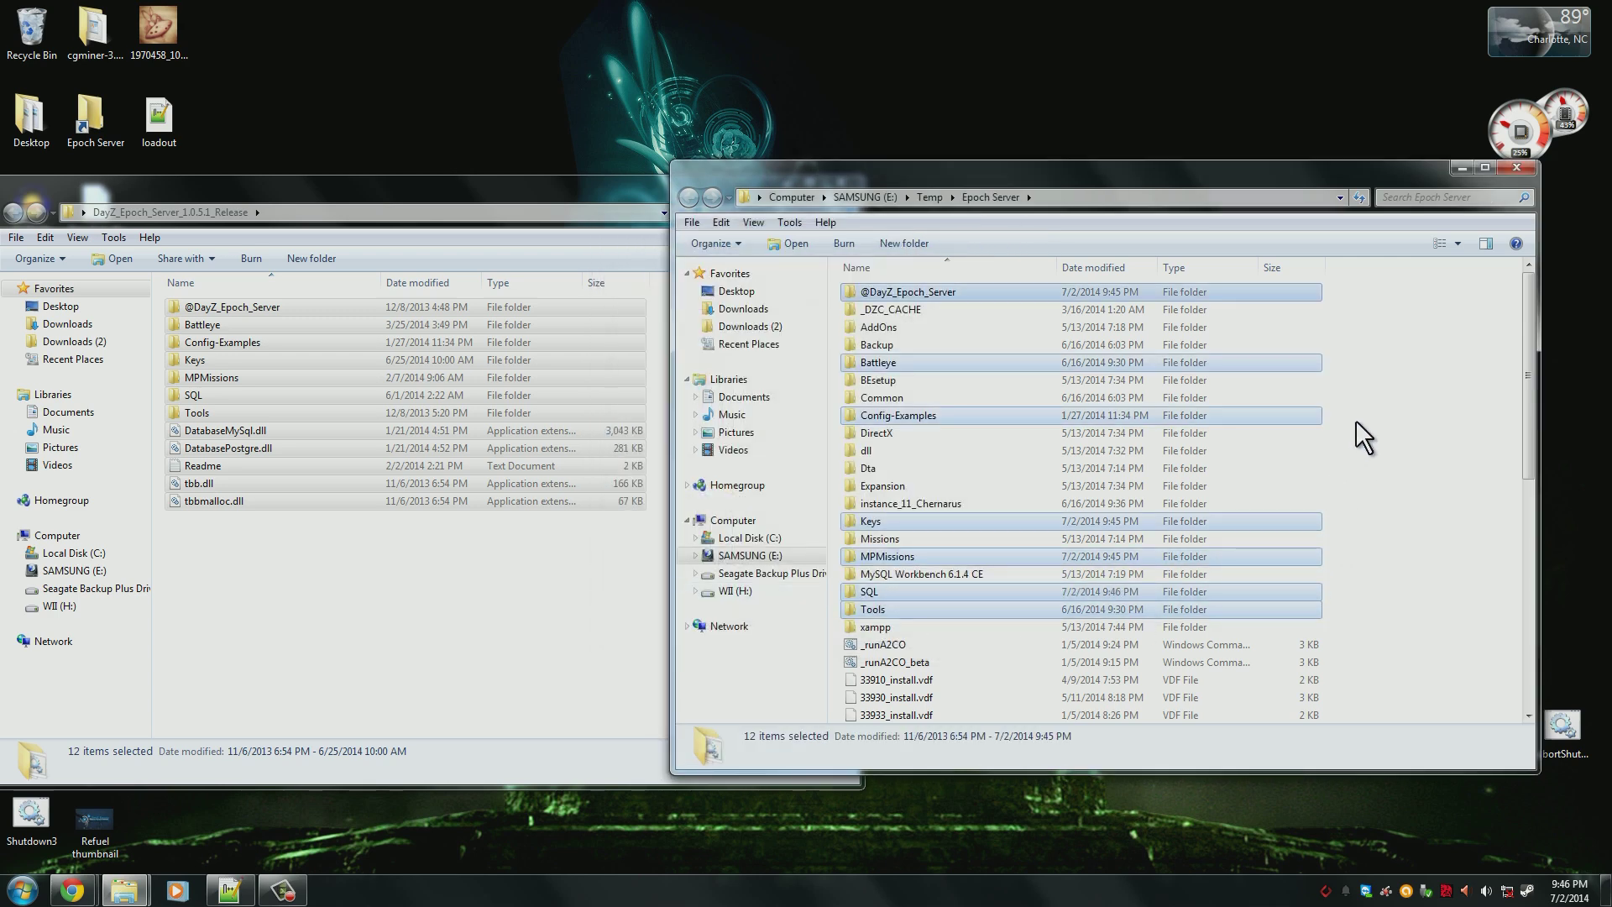
left_click(1429, 360)
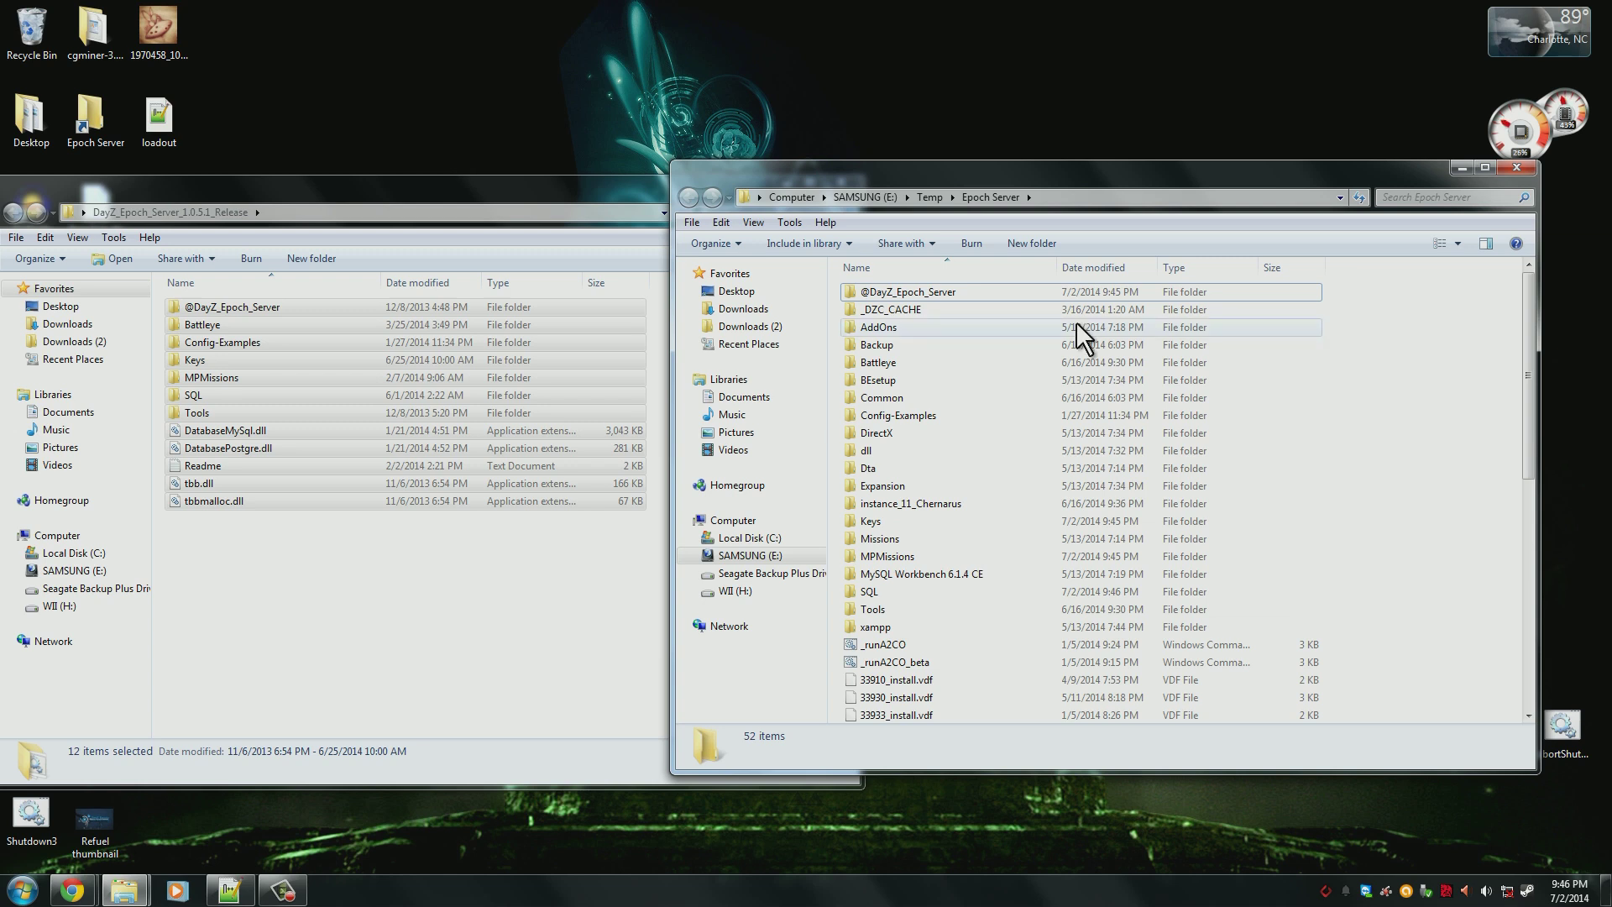
left_click(584, 192)
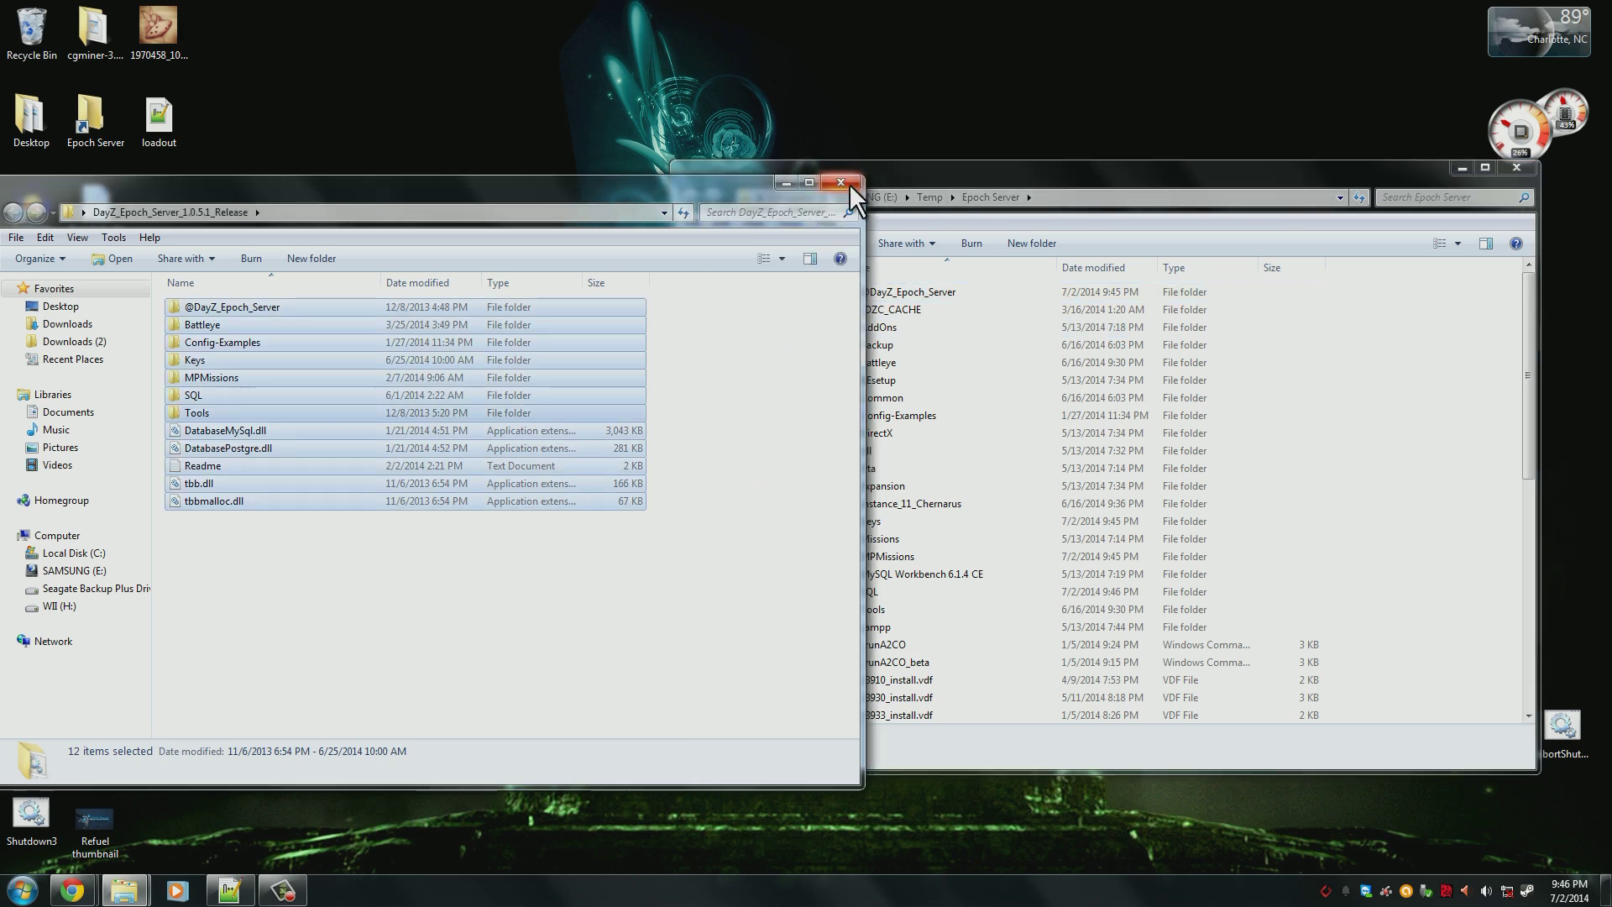
left_click(841, 183)
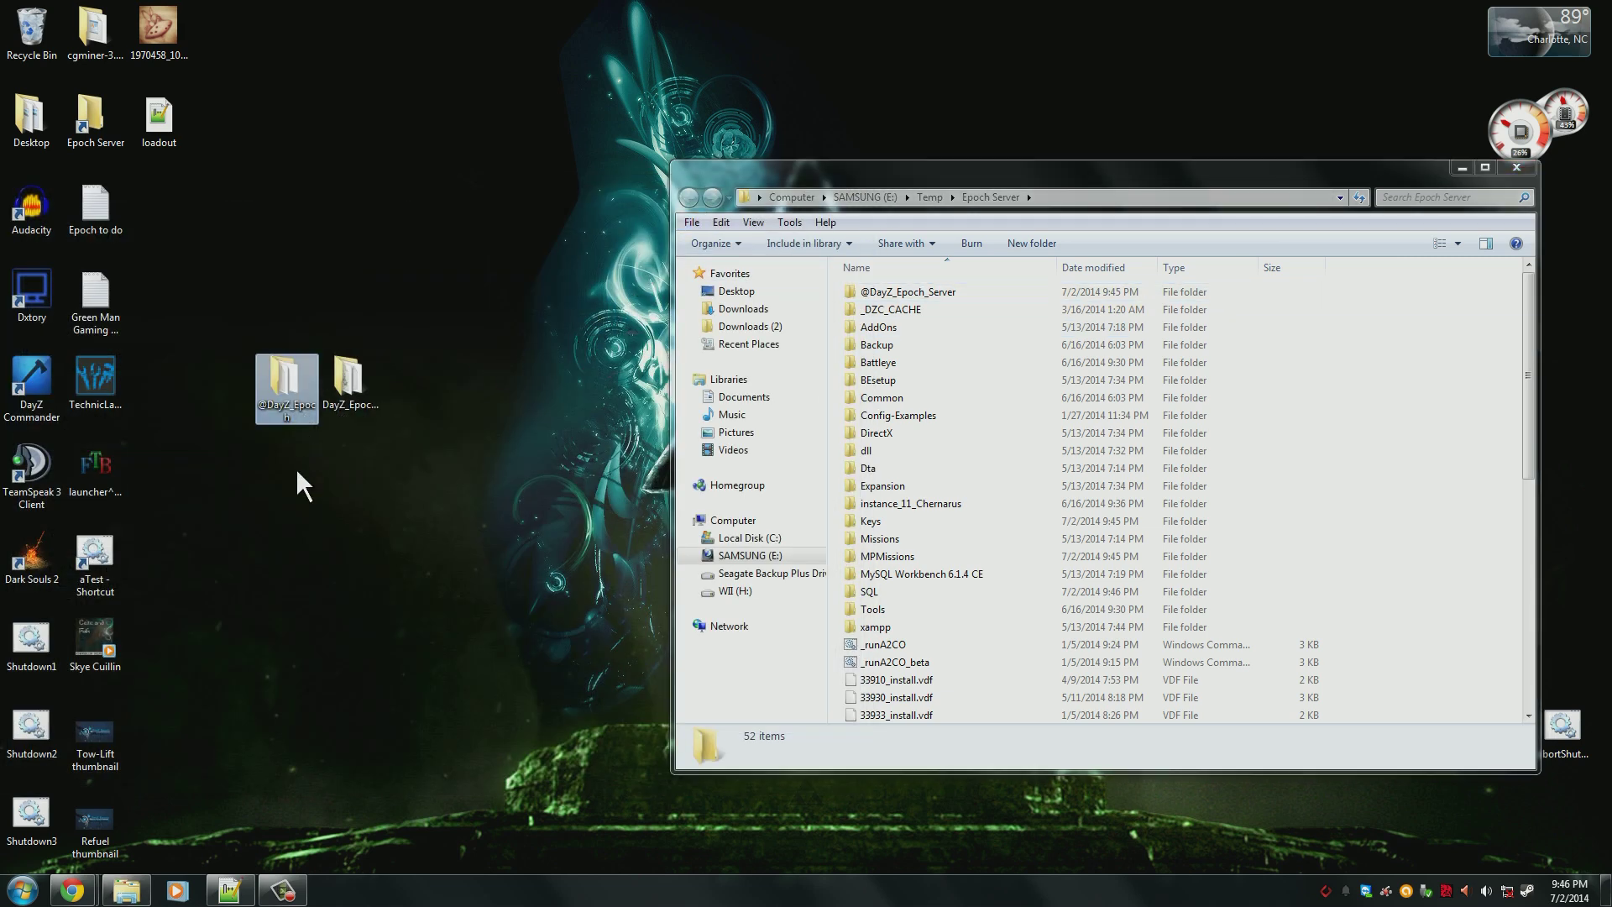
right_click(276, 395)
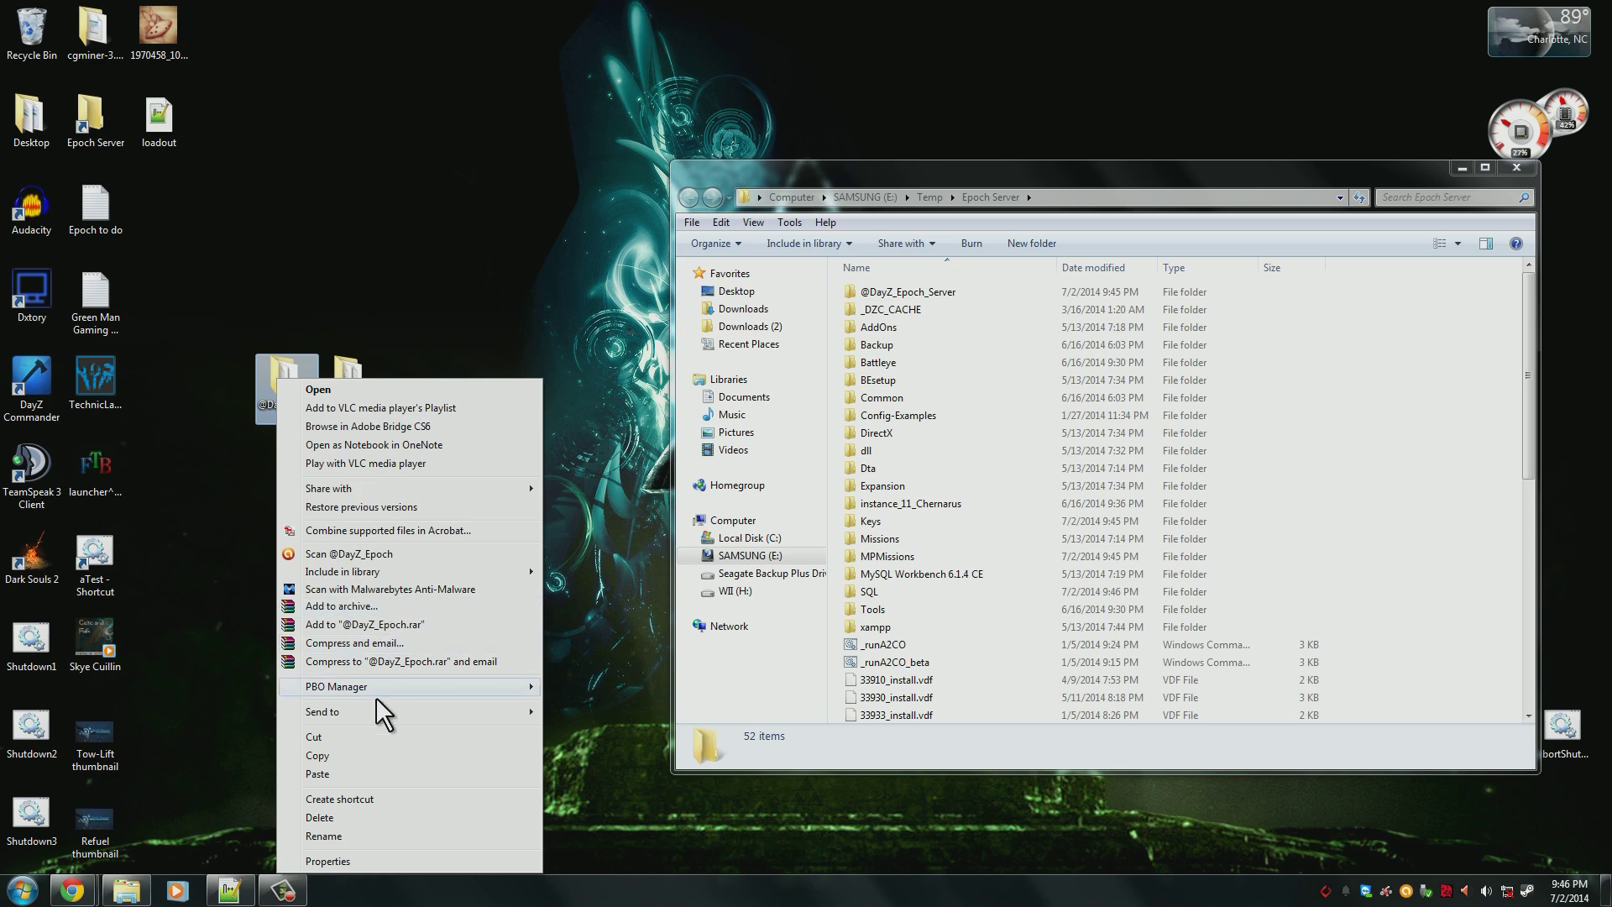
left_click(346, 772)
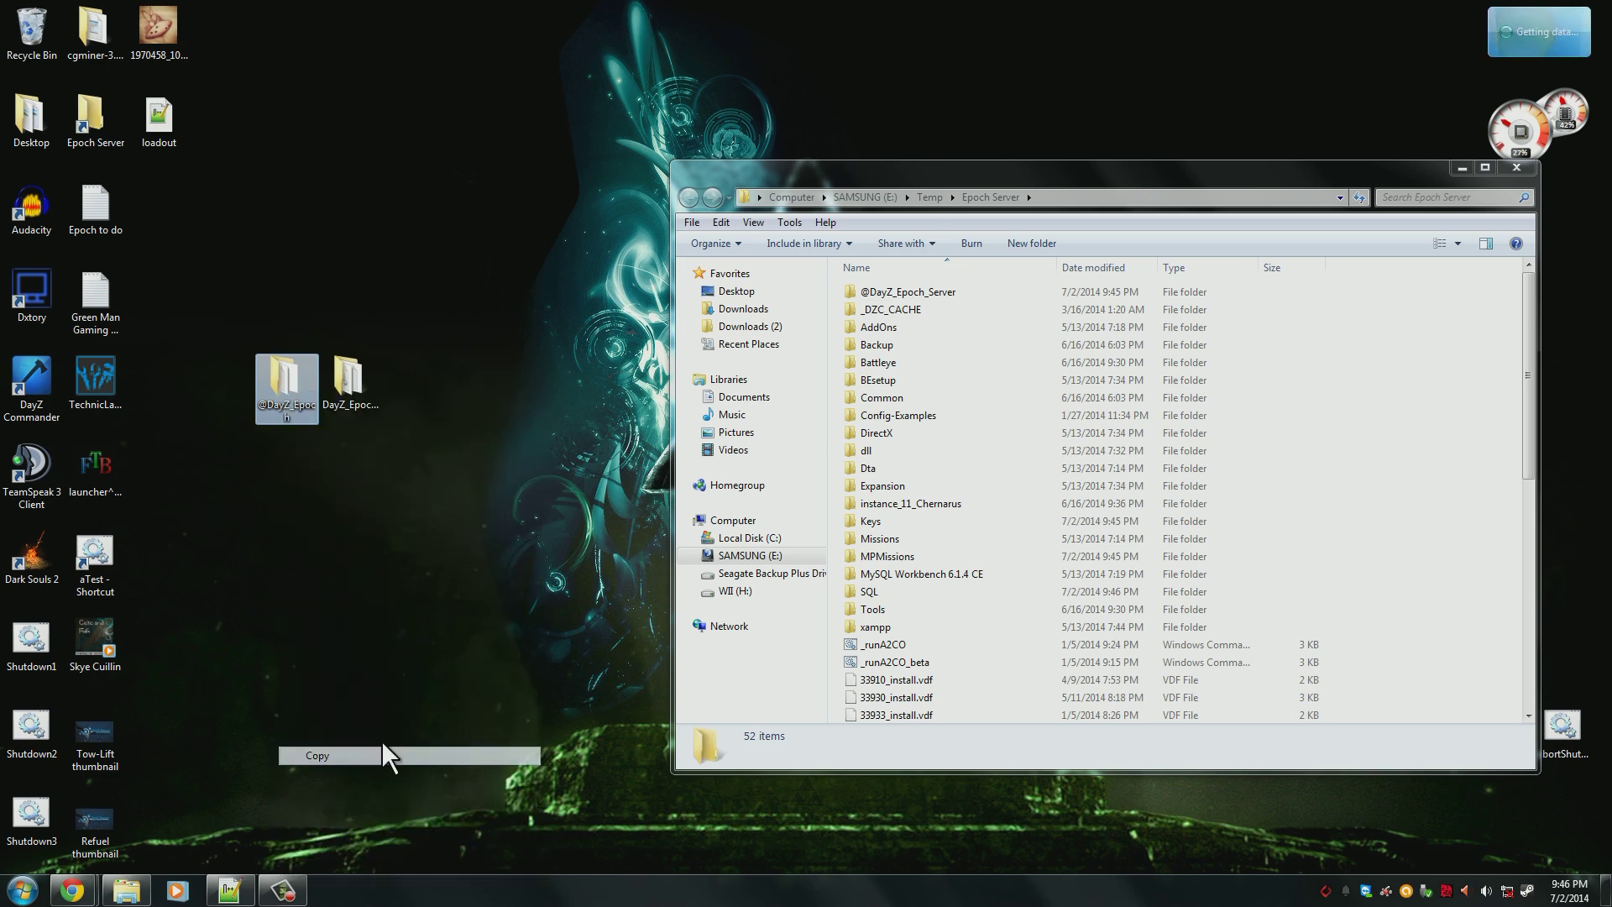
right_click(1442, 456)
left_click(1449, 596)
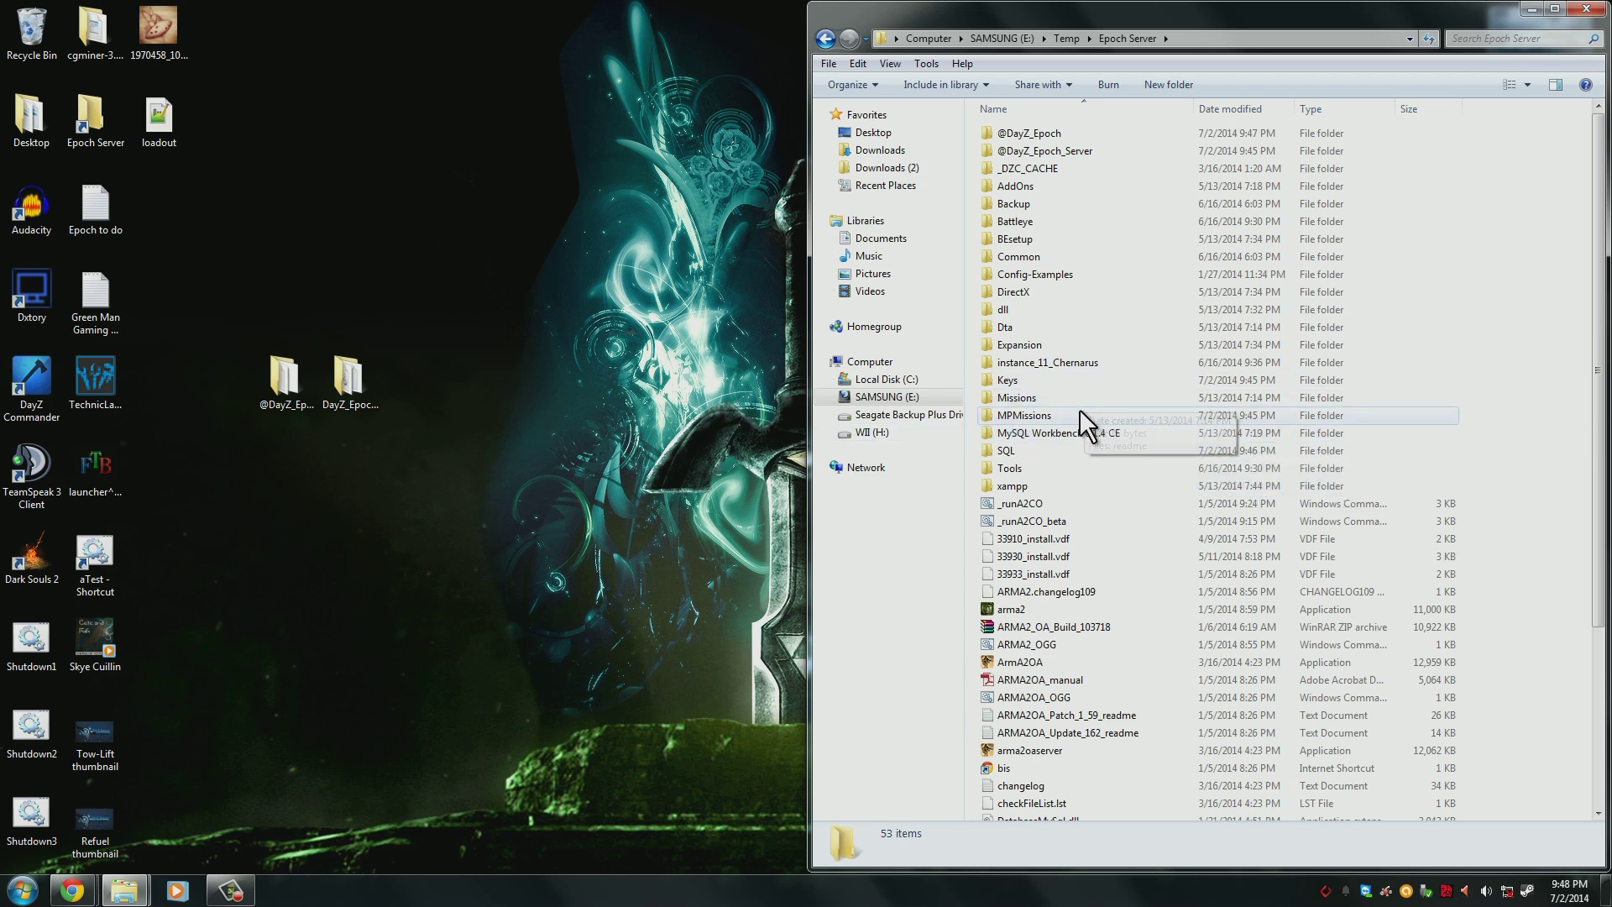
- Open the config file from the instance_11_Chernarus folder in Notepad++
double_click(1055, 358)
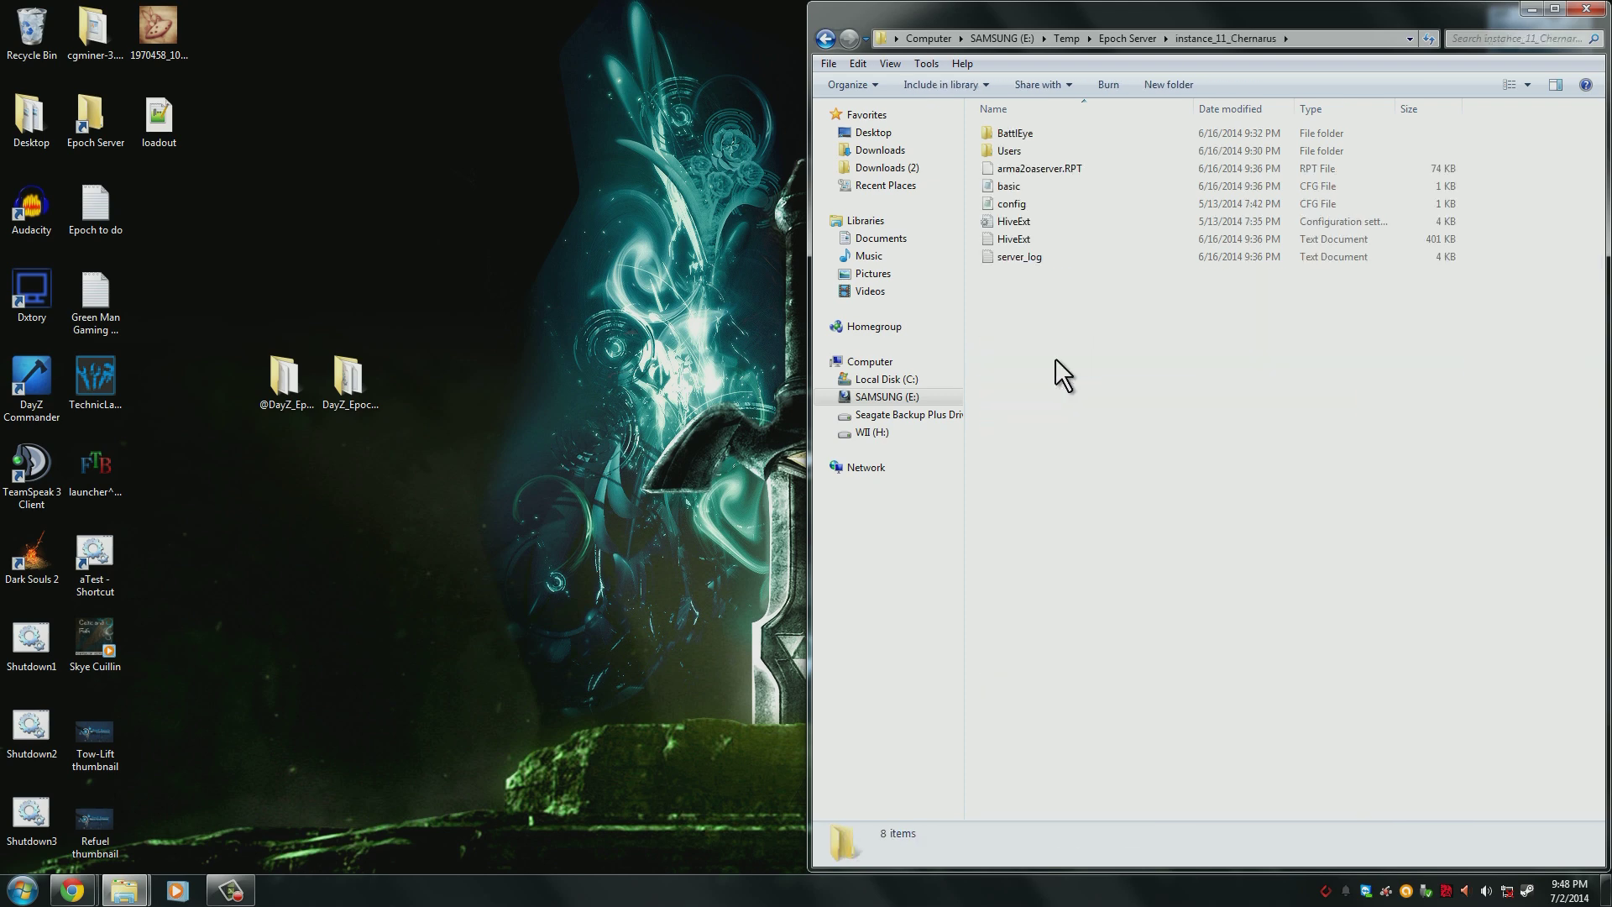
left_click(1035, 205)
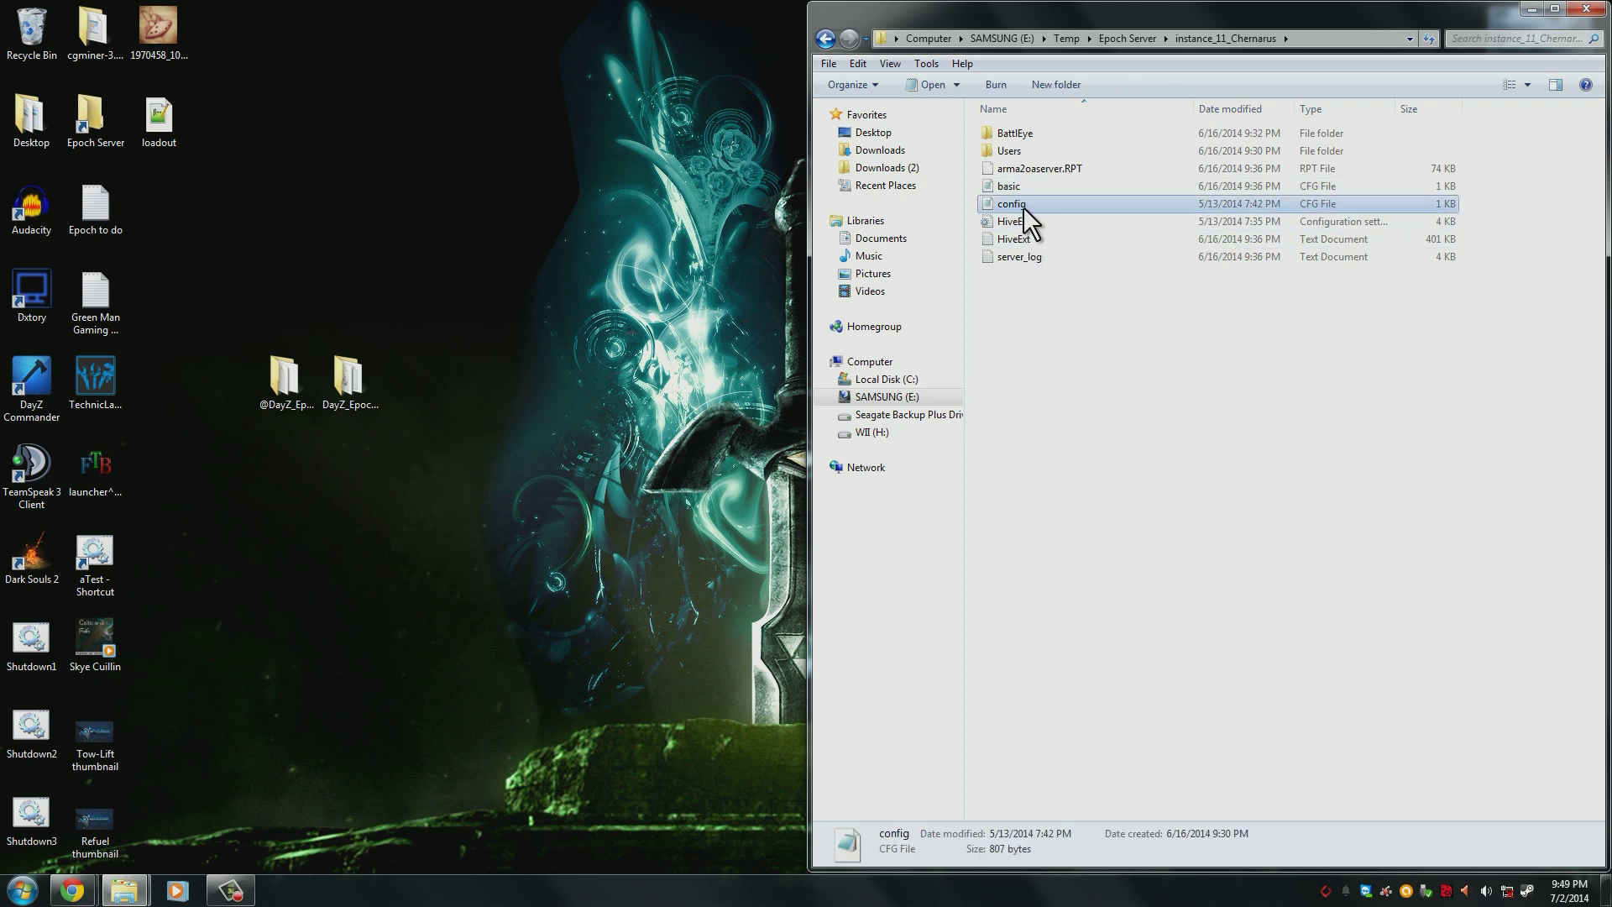
right_click(1032, 207)
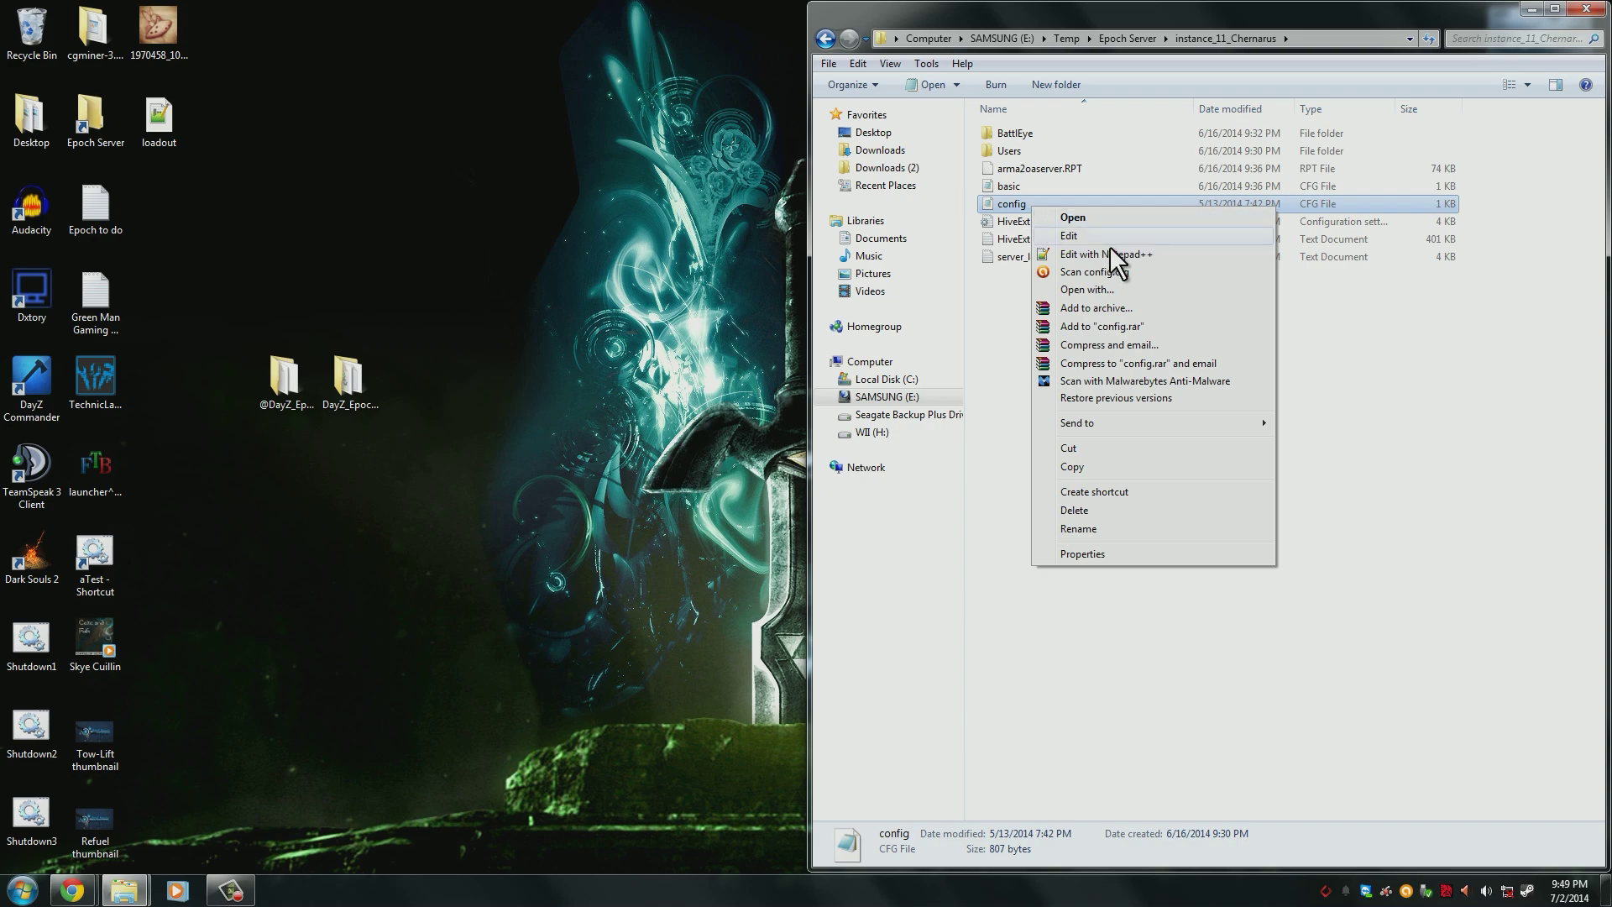
left_click(1112, 251)
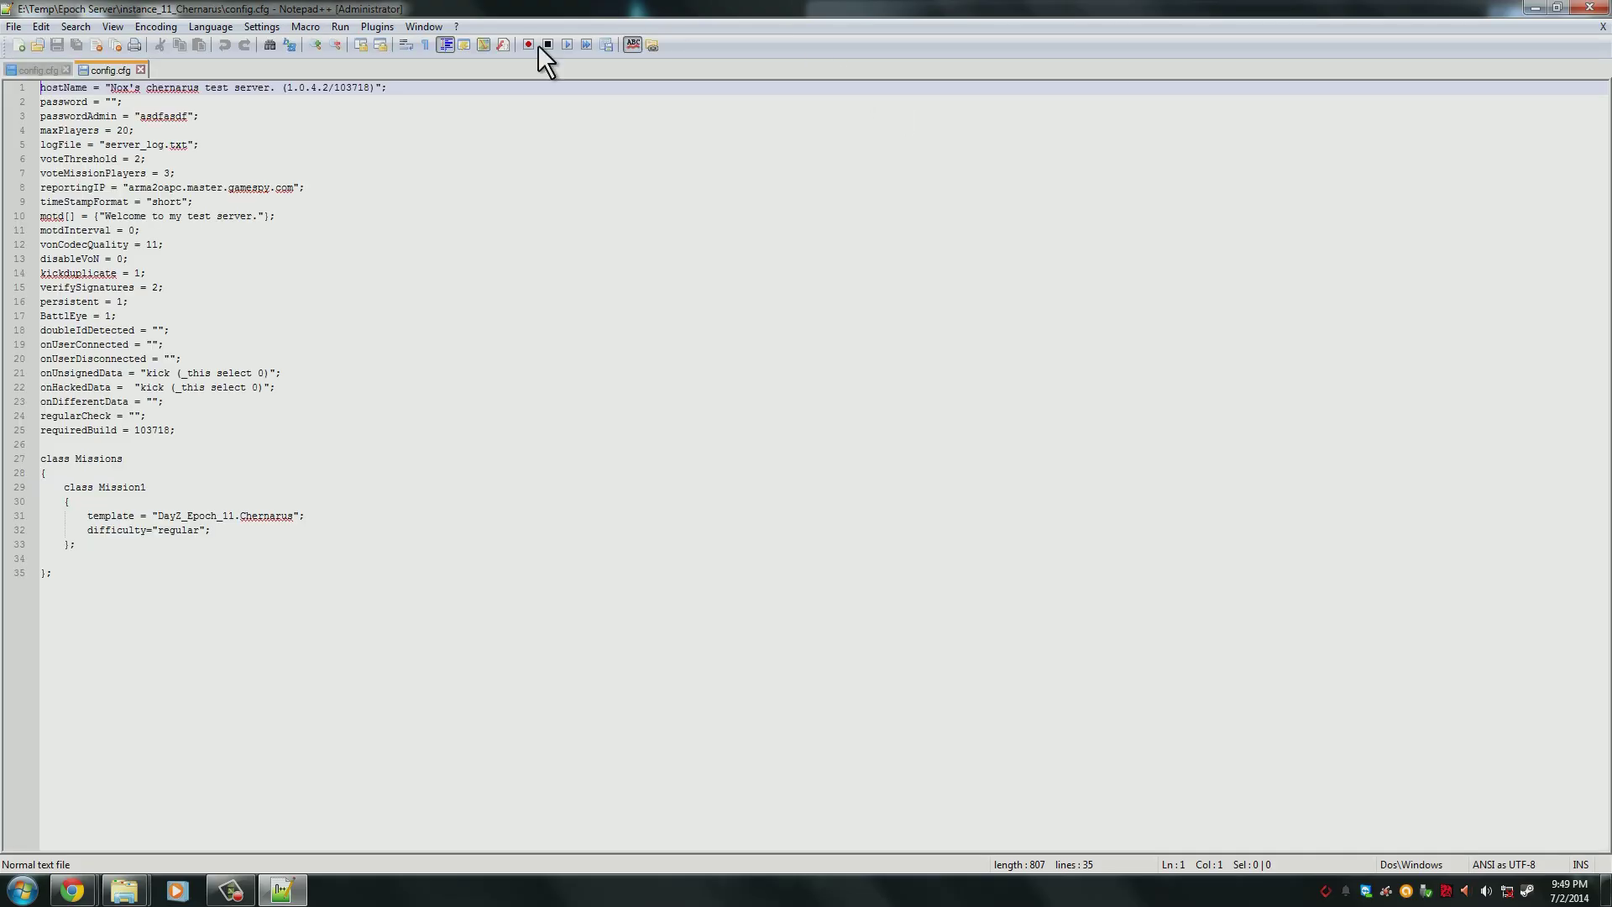
- Close the backup copy of config.cfg and restore Notepad++ to its half-screen size beside the instance_11_Chernarus folder
left_click(65, 70)
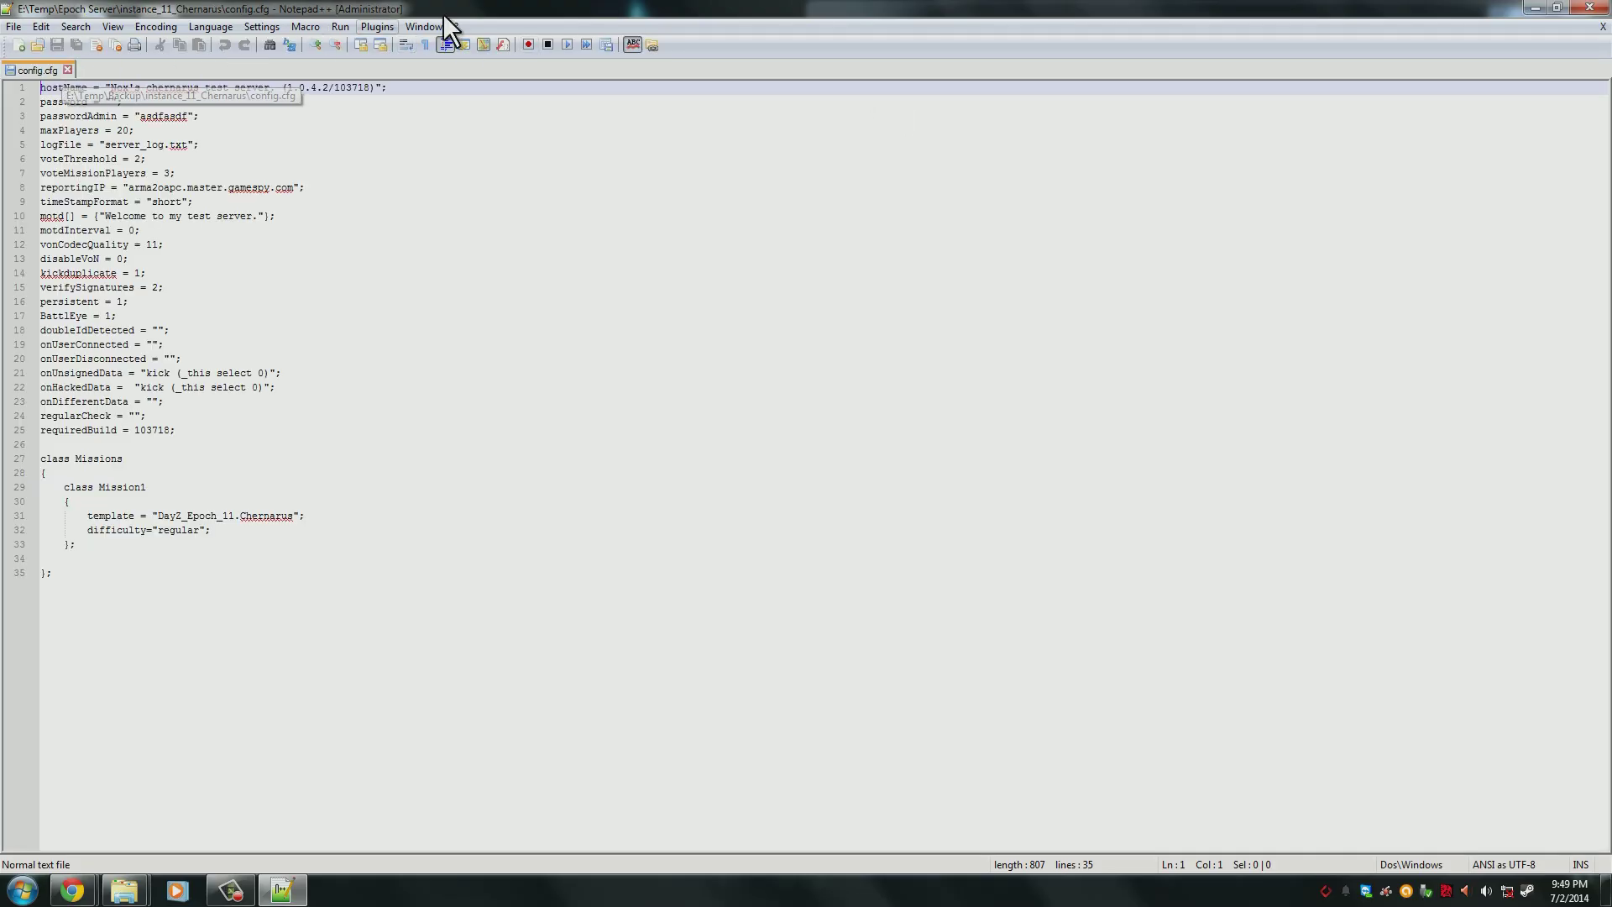
double_click(443, 14)
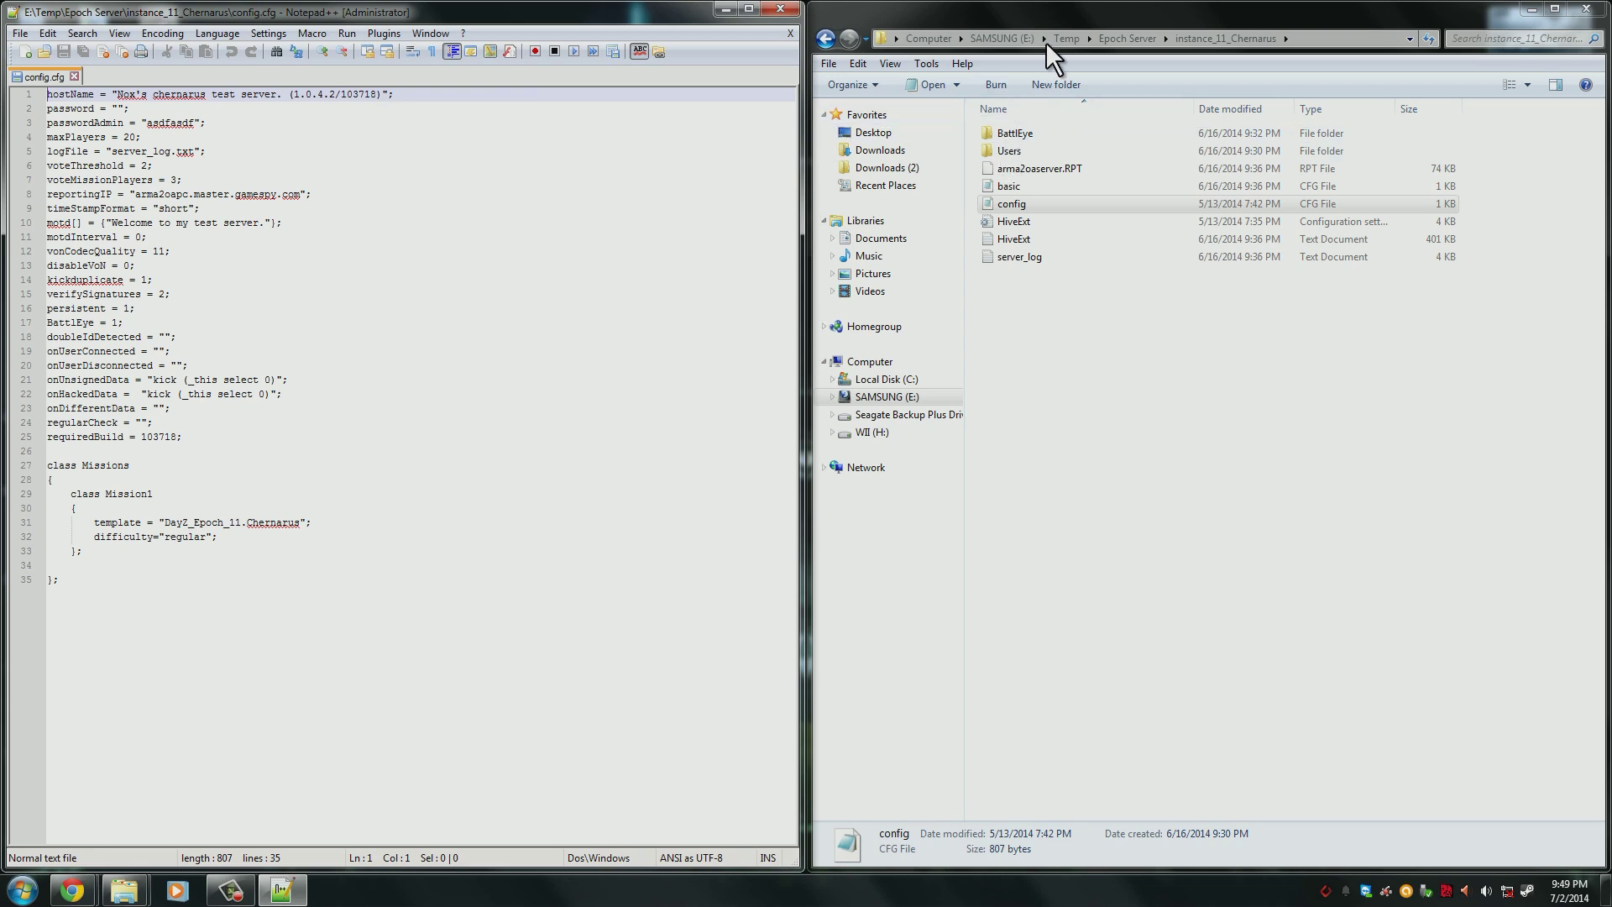
- Open the example config from Config-Examples\instance_11_Chernarus in Notepad++ and place it in its own window beside the existing server config
left_click(1118, 39)
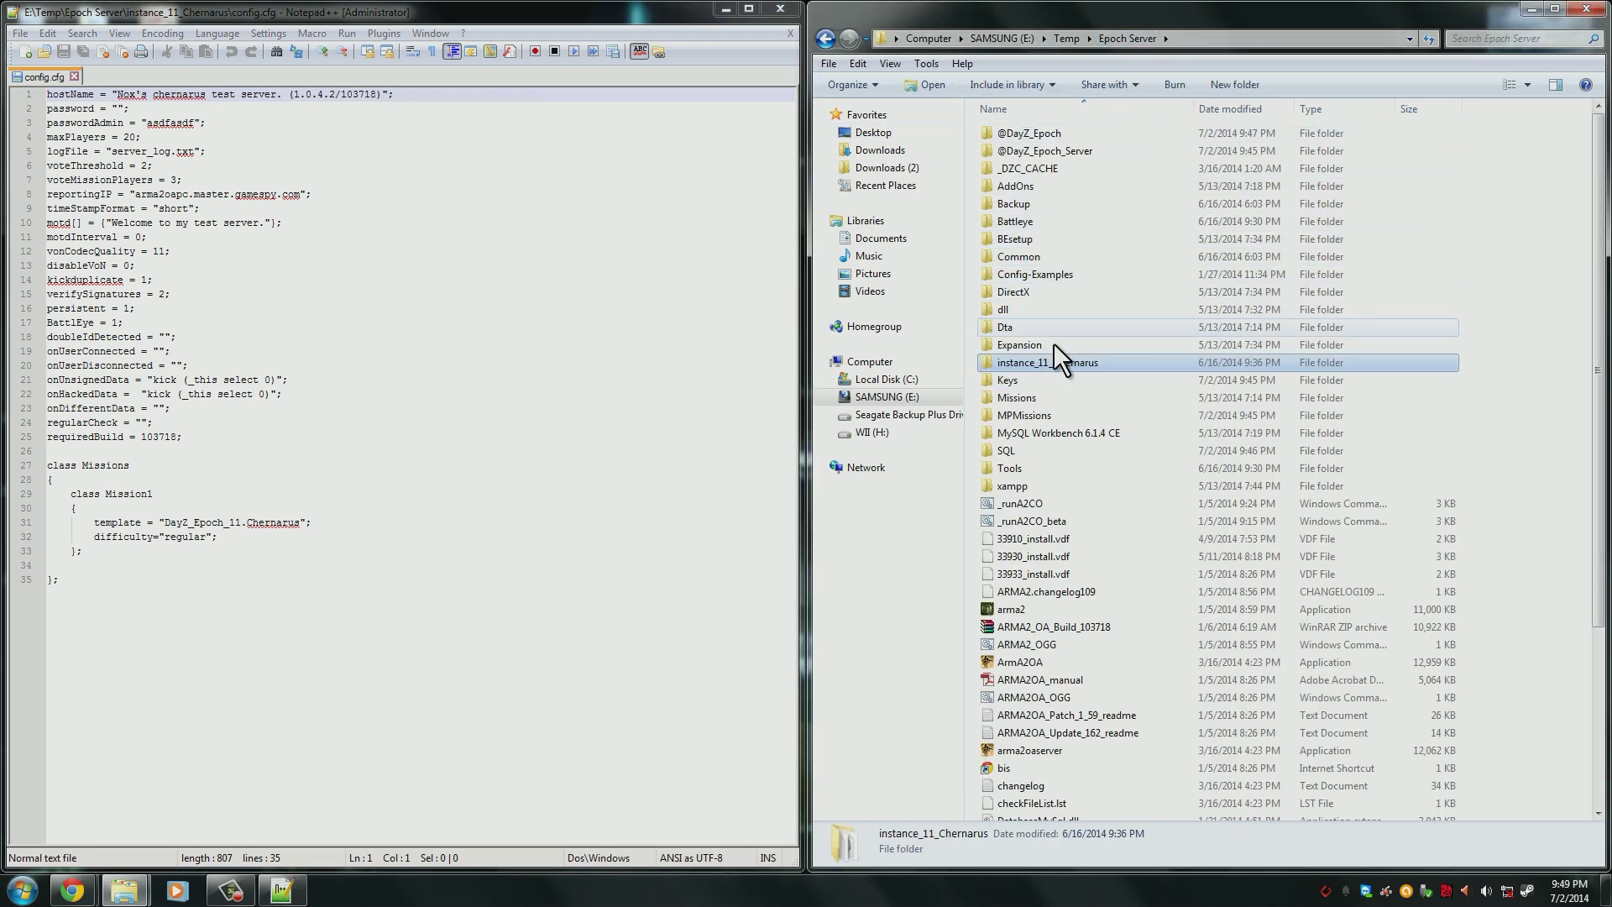
double_click(1075, 272)
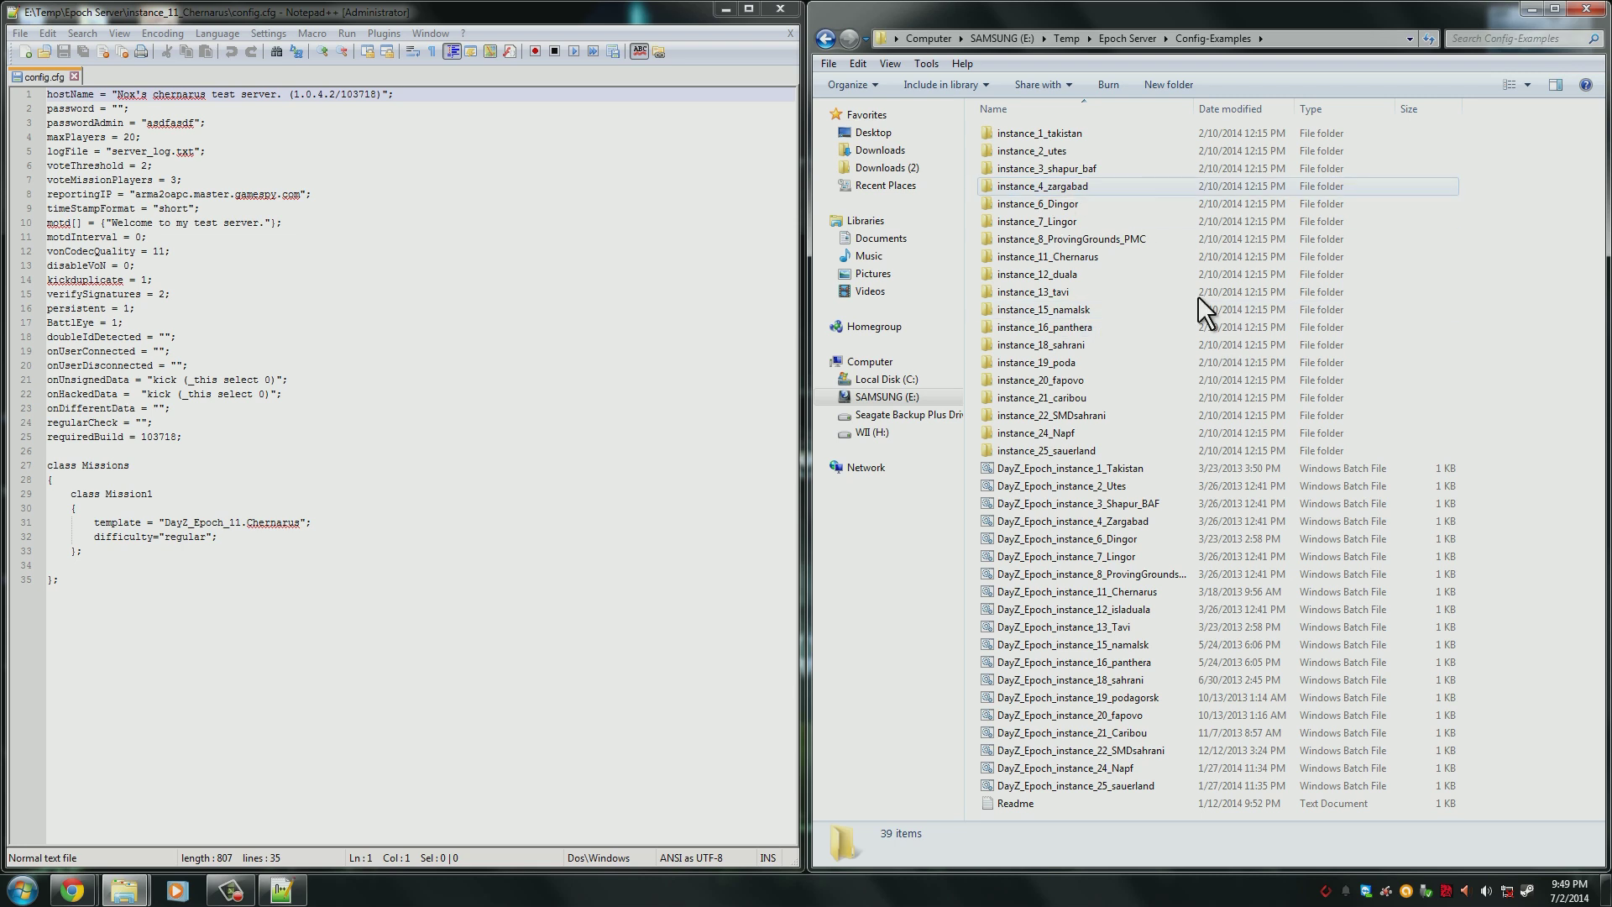
double_click(1118, 258)
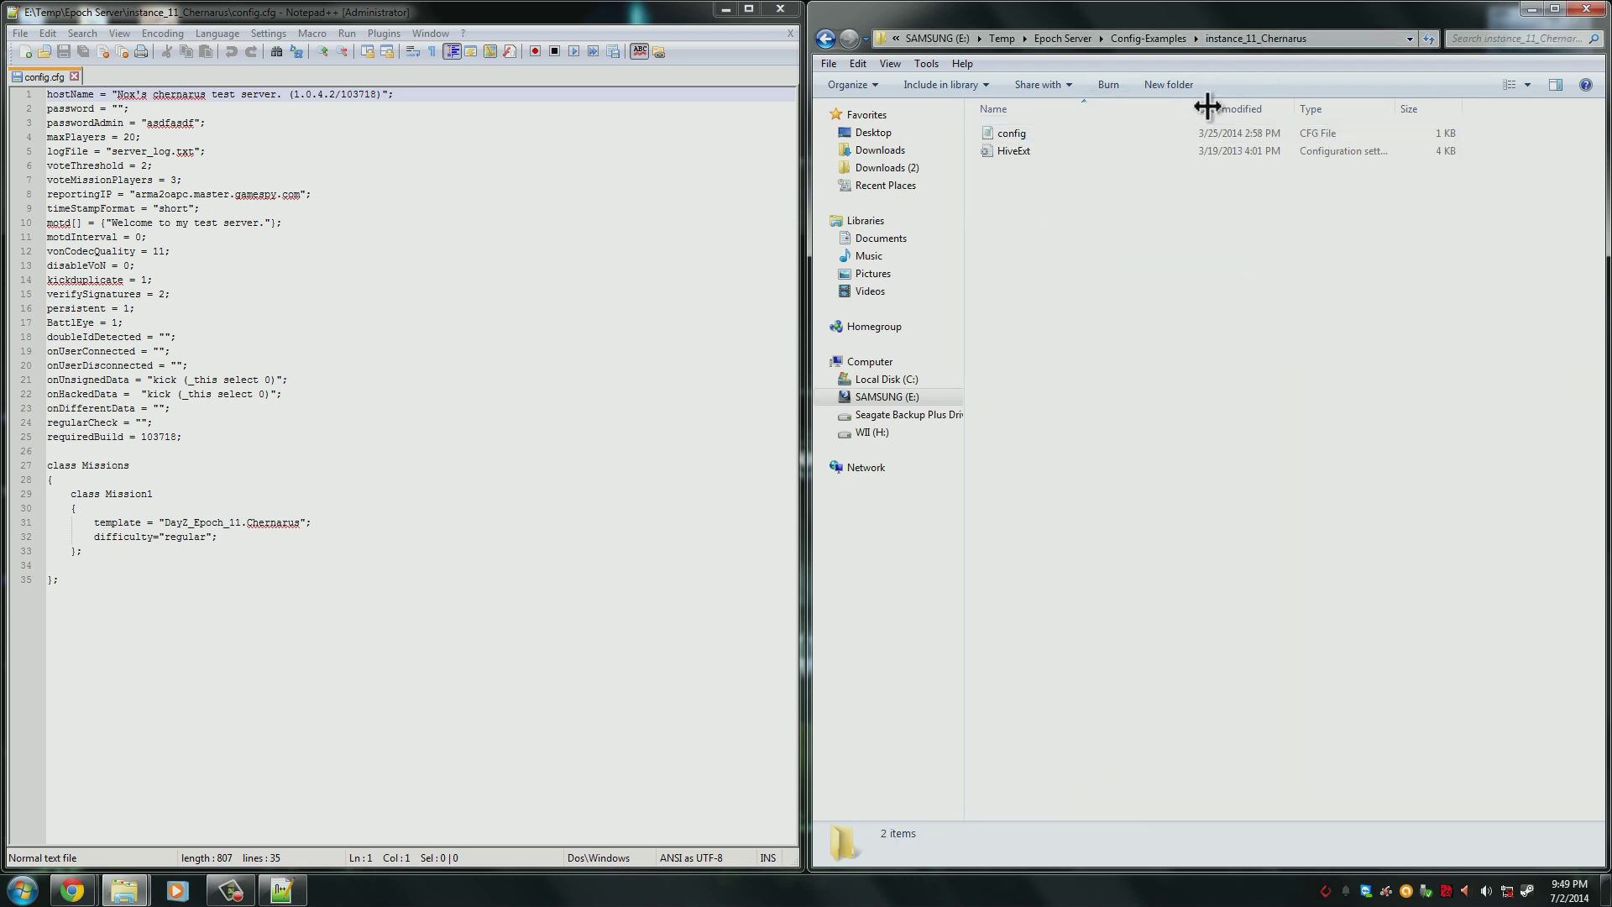
left_click(1019, 136)
right_click(1019, 136)
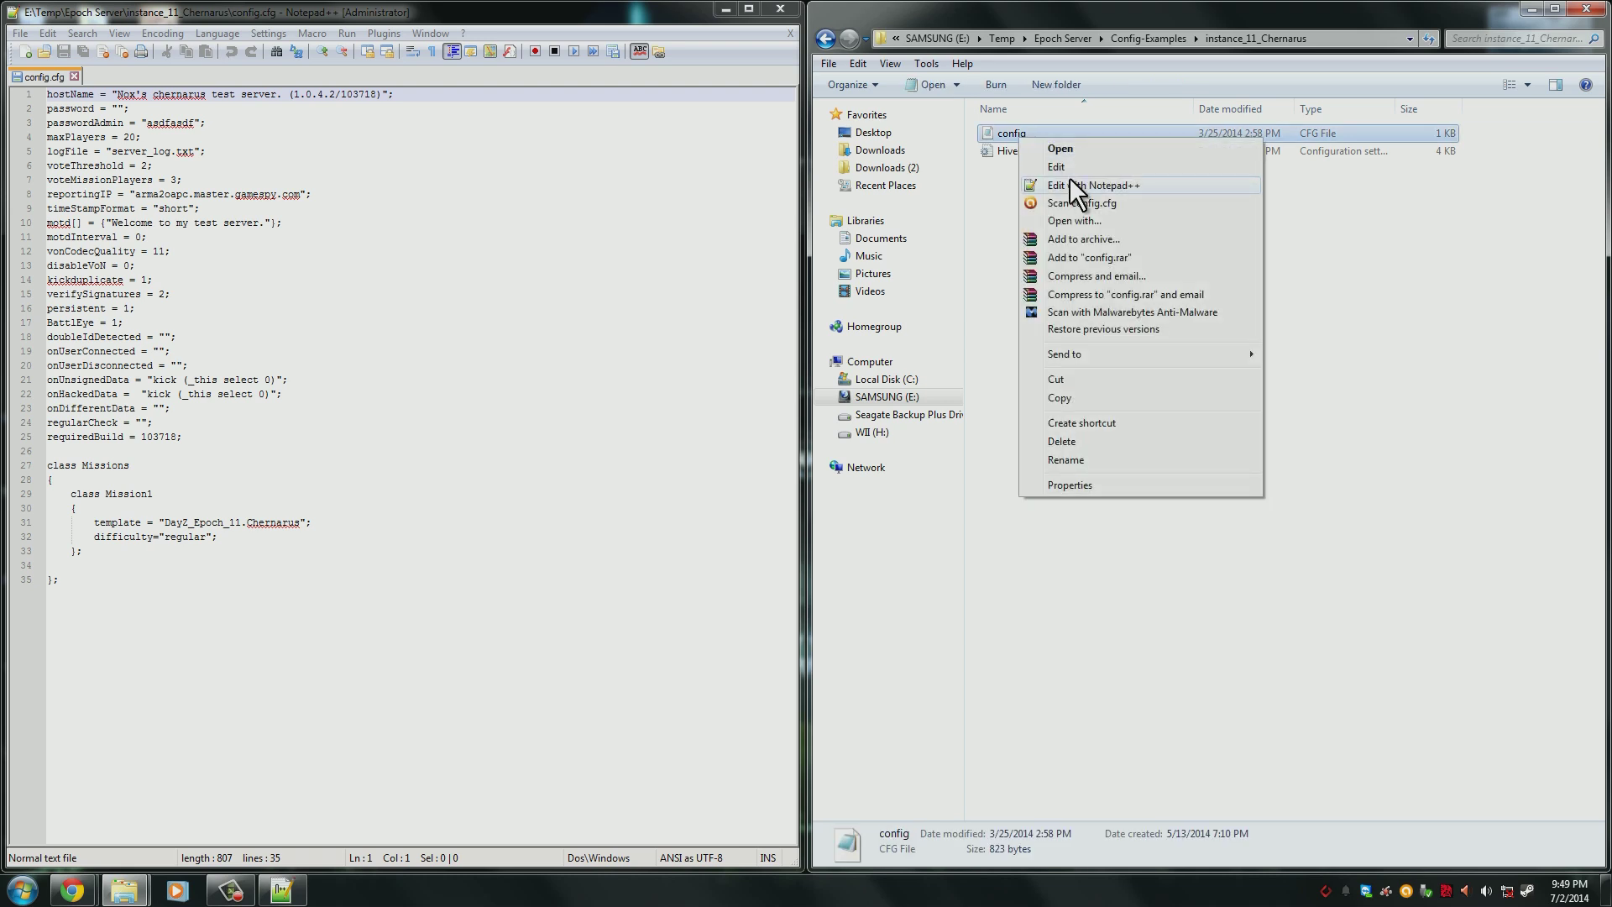
left_click(1077, 183)
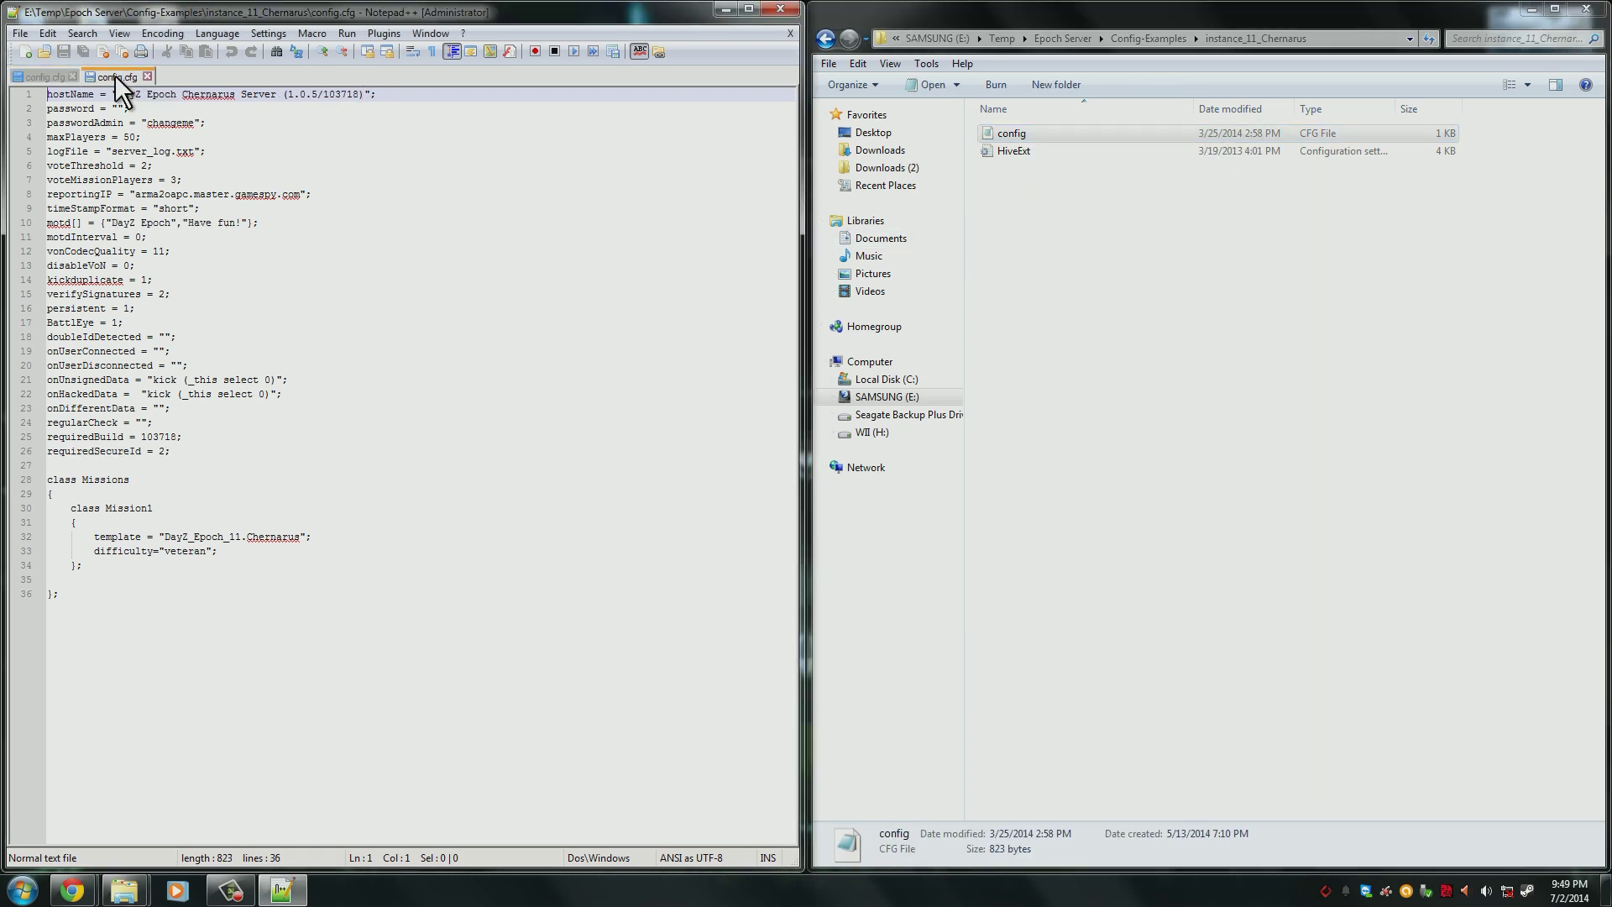
left_click_drag(1230, 255, 1611, 243)
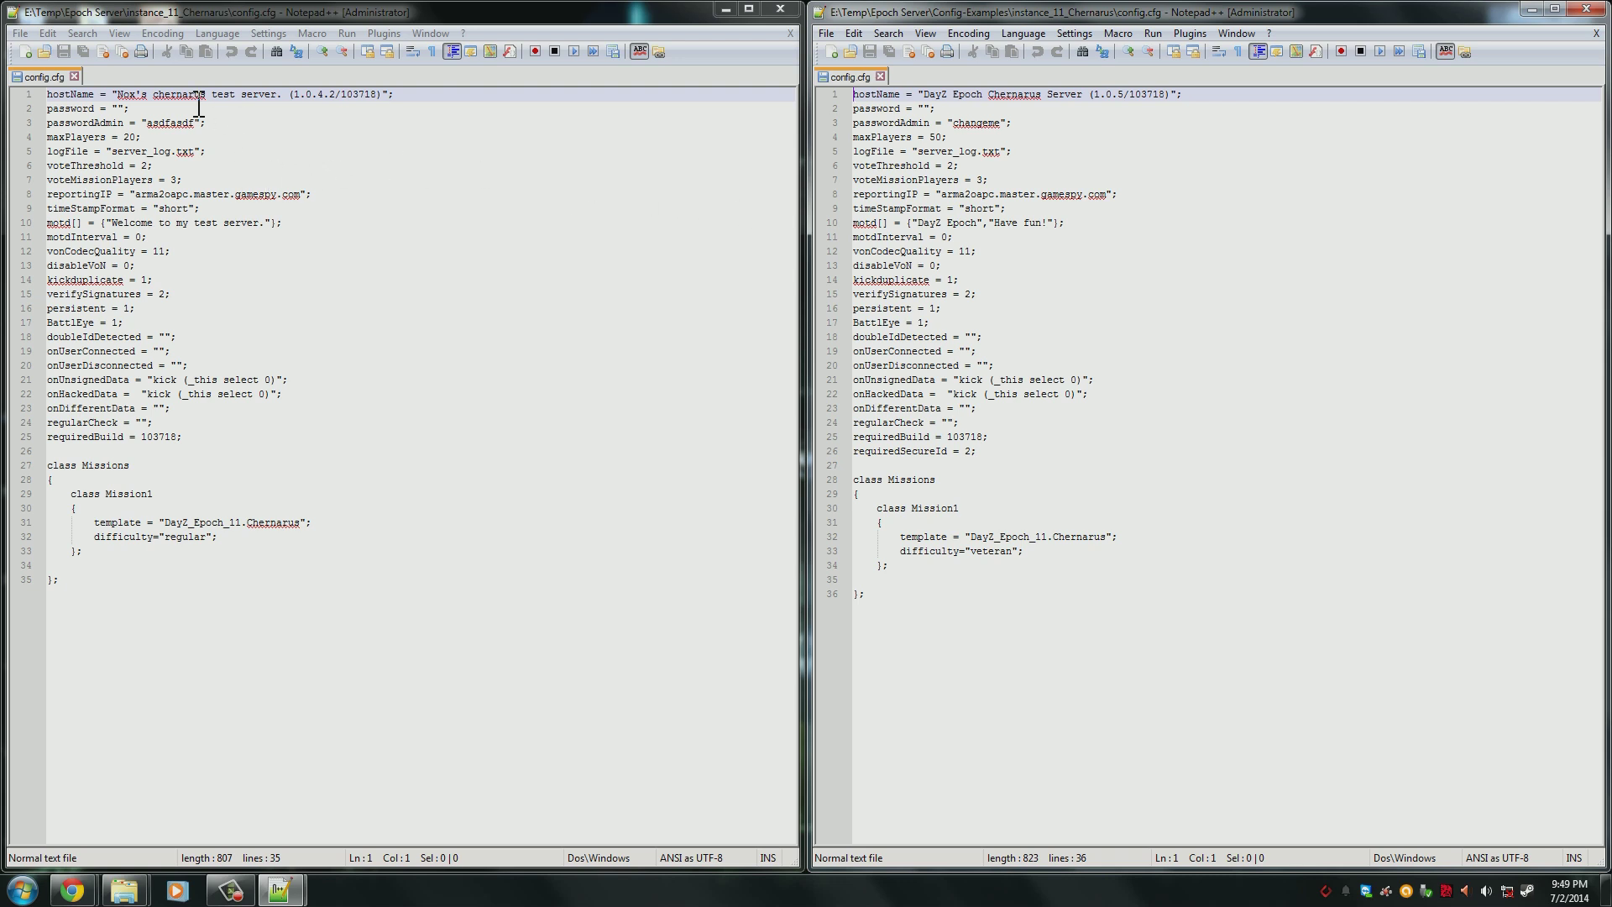
- Compare the settings and the Missions block of the example config with those of the existing server config
left_click(1246, 149)
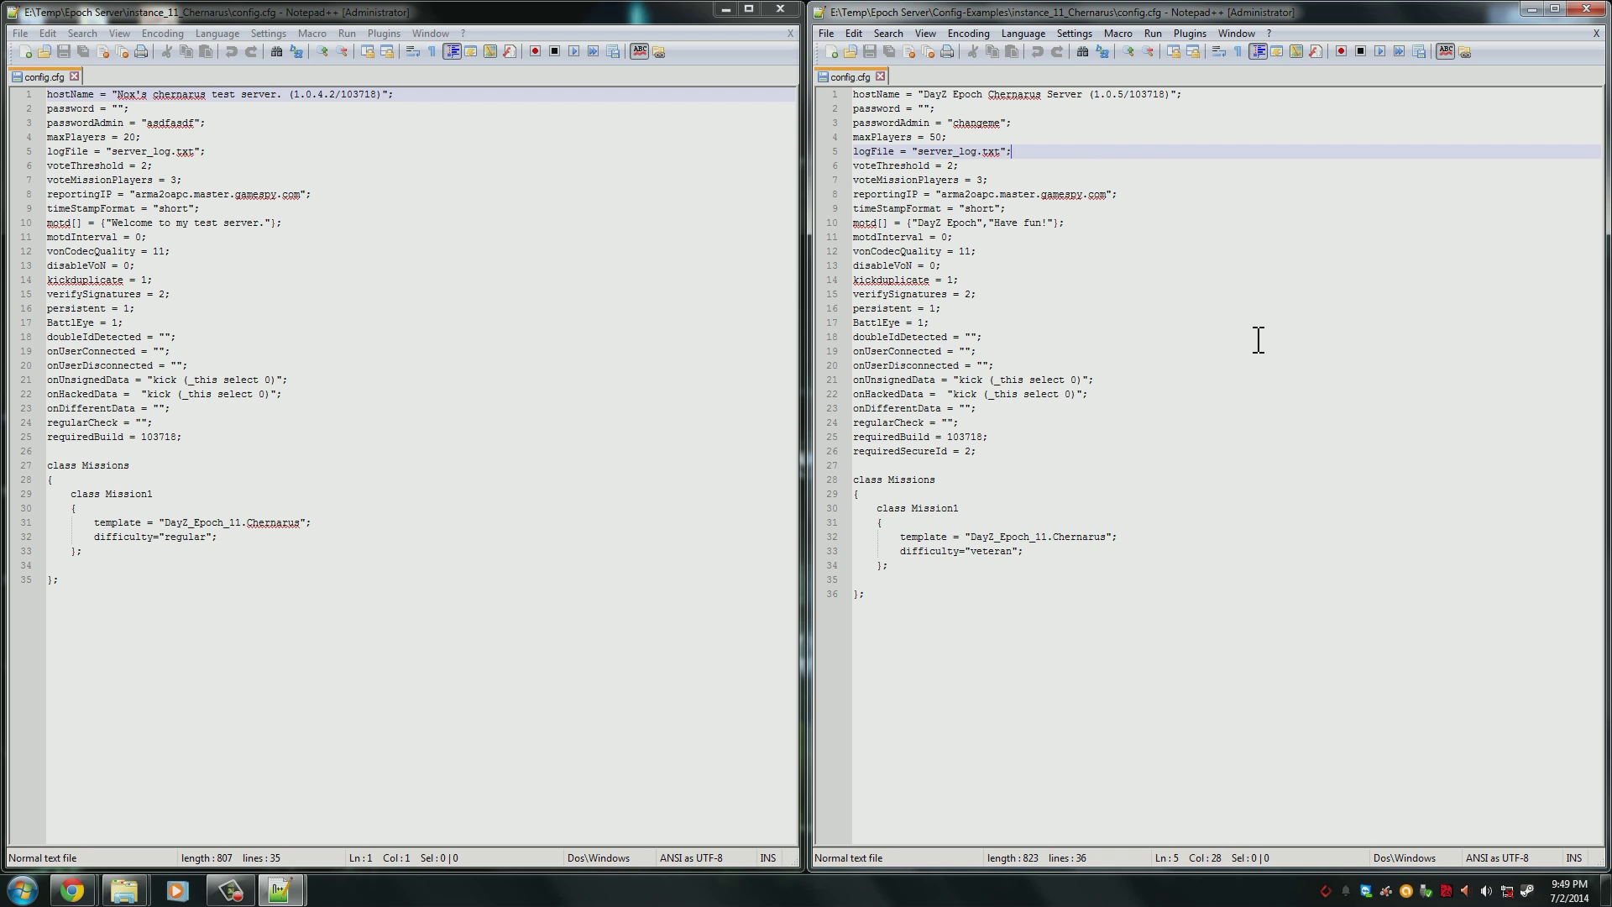
left_click(1155, 567)
key("shift+Up")
key("shift+Up")
key("shift+Up")
key("shift+Up")
key("shift+Up")
key("shift+Up")
key("shift+Up")
key("shift+Up")
key("shift+Up")
key("shift+Up")
key("shift+Up")
key("shift+Up")
key("shift+Up")
key("shift+Up")
key("shift+Up")
key("shift+Up")
key("shift+Up")
key("shift+Up")
key("shift+Up")
key("shift+Up")
left_click(1175, 564)
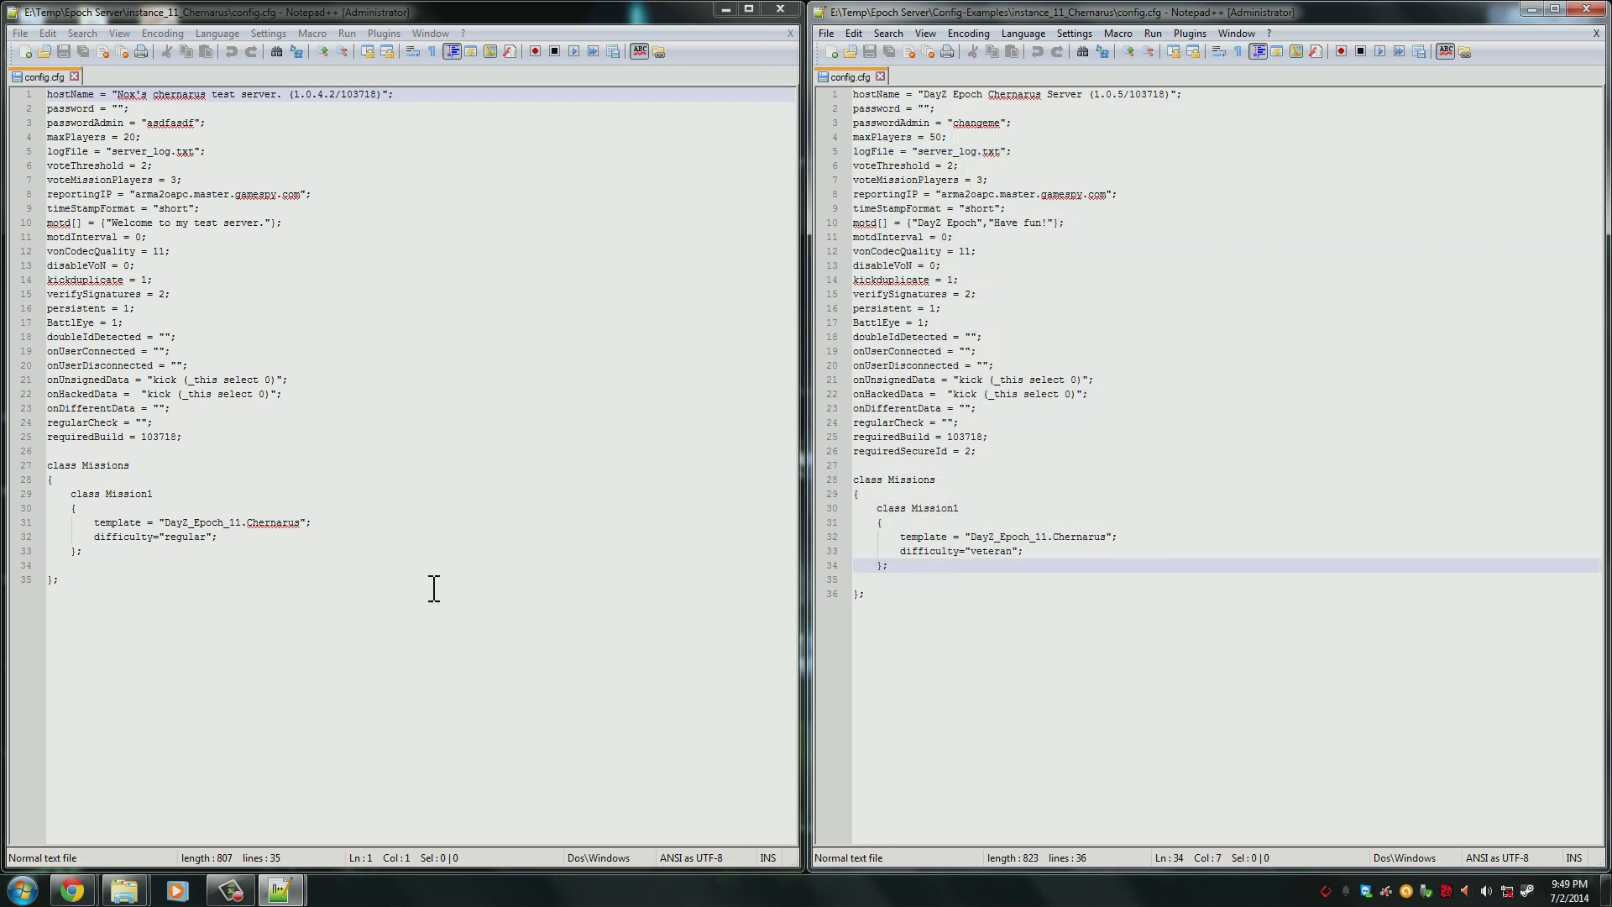
left_click_drag(434, 587, 5, 94)
left_click(527, 538)
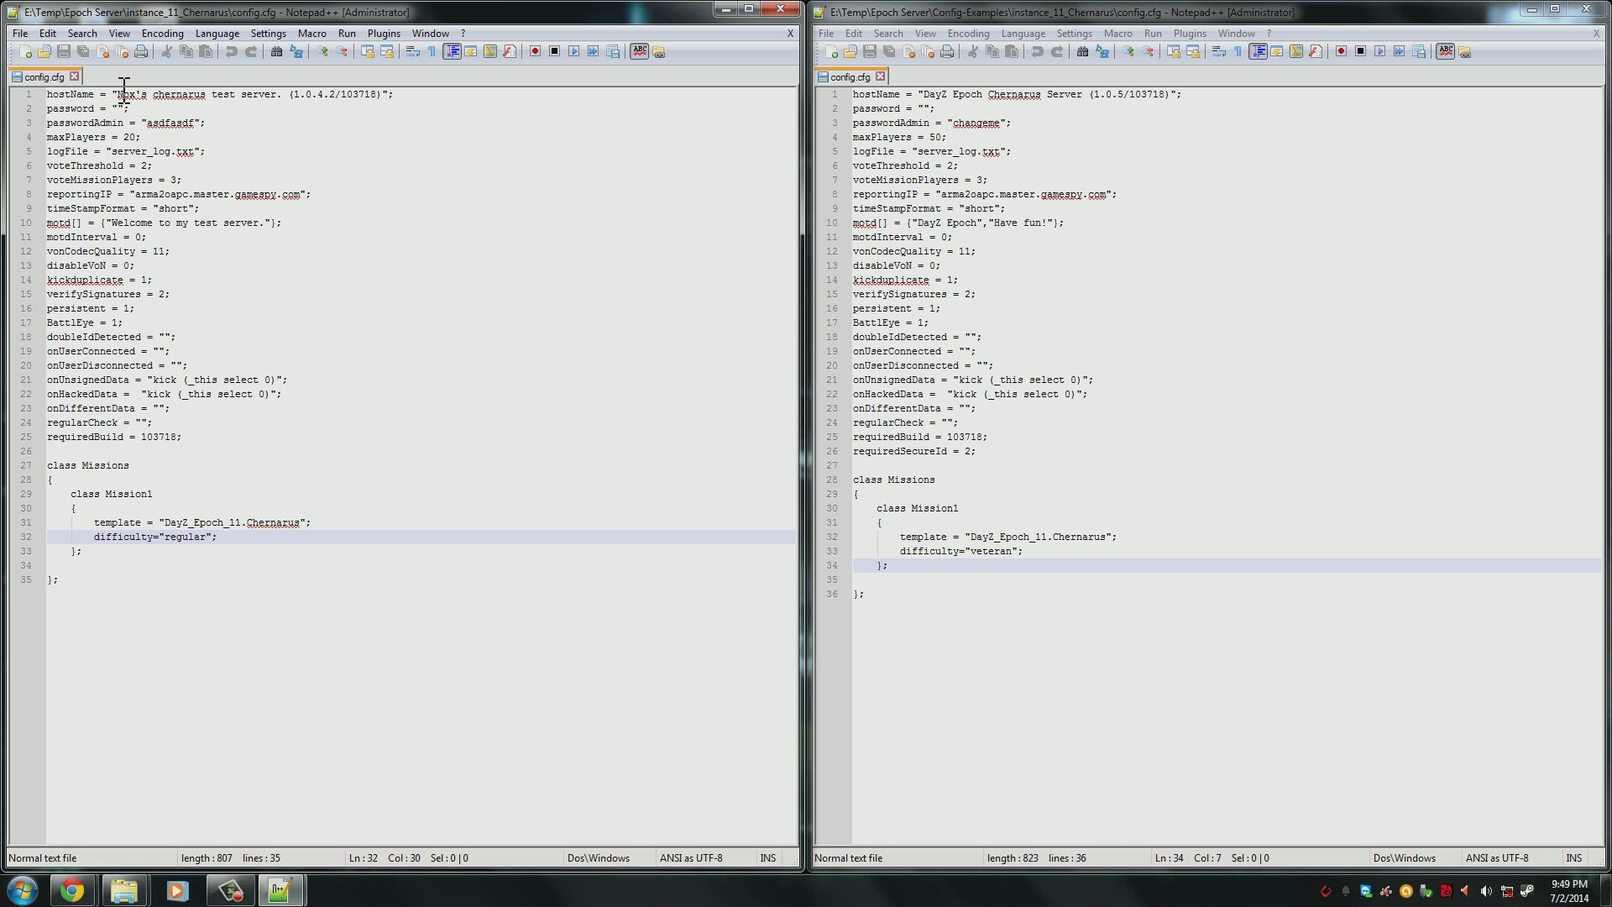
- Replace the default server name in the example config's hostName with the name from the old config, leaving the version suffix
left_click_drag(121, 94, 282, 96)
key("ctrl+c")
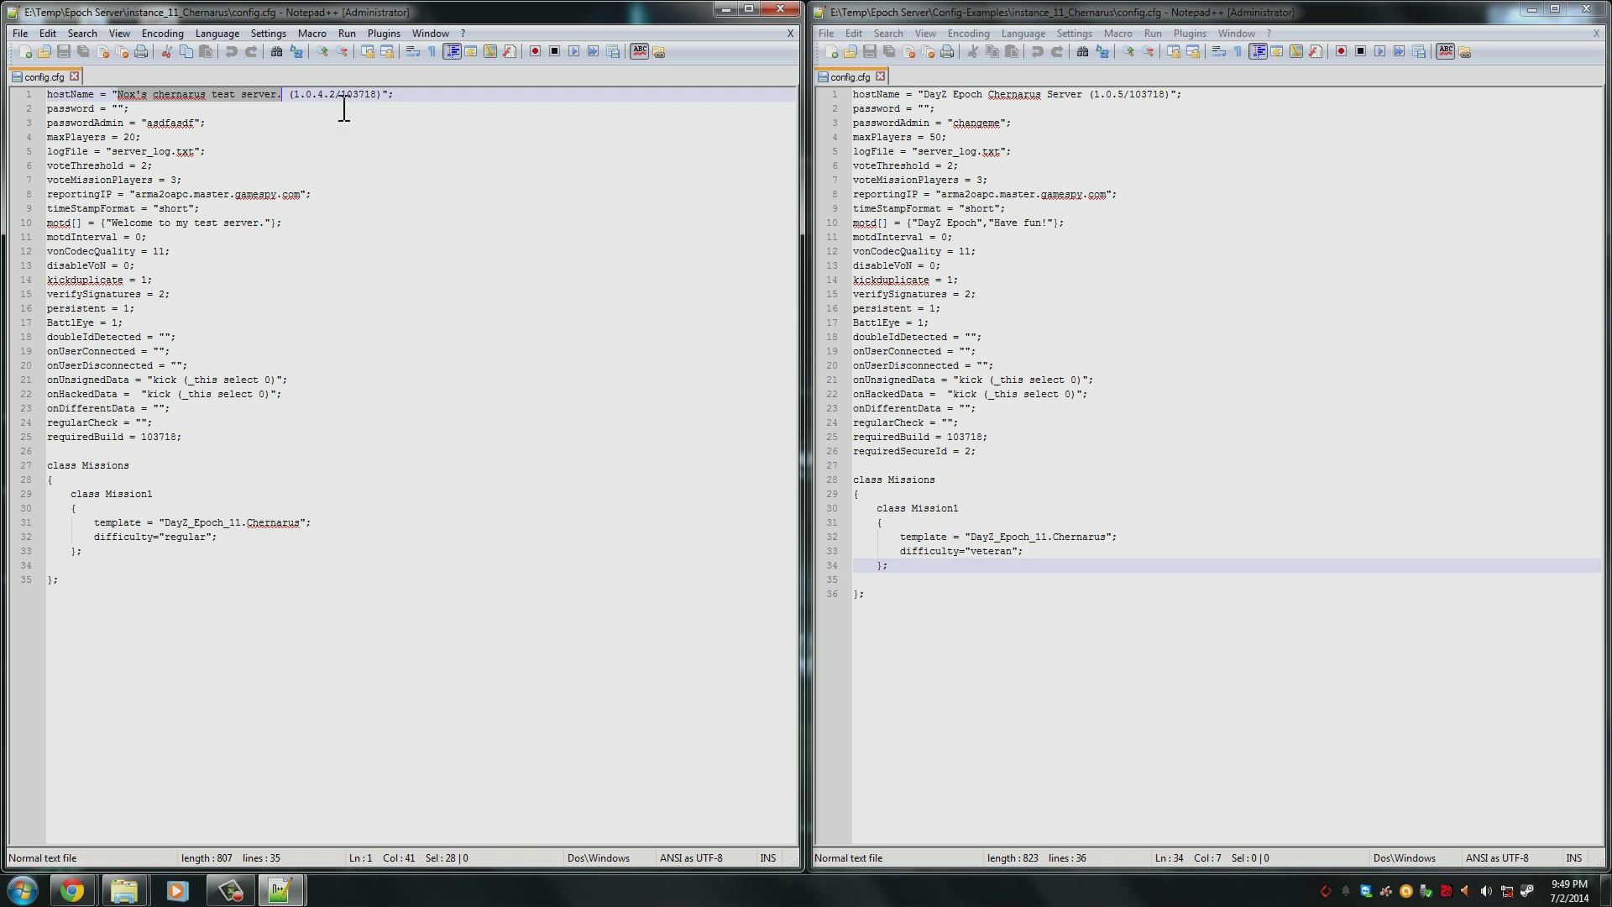
left_click_drag(923, 94, 1085, 97)
key("ctrl+v")
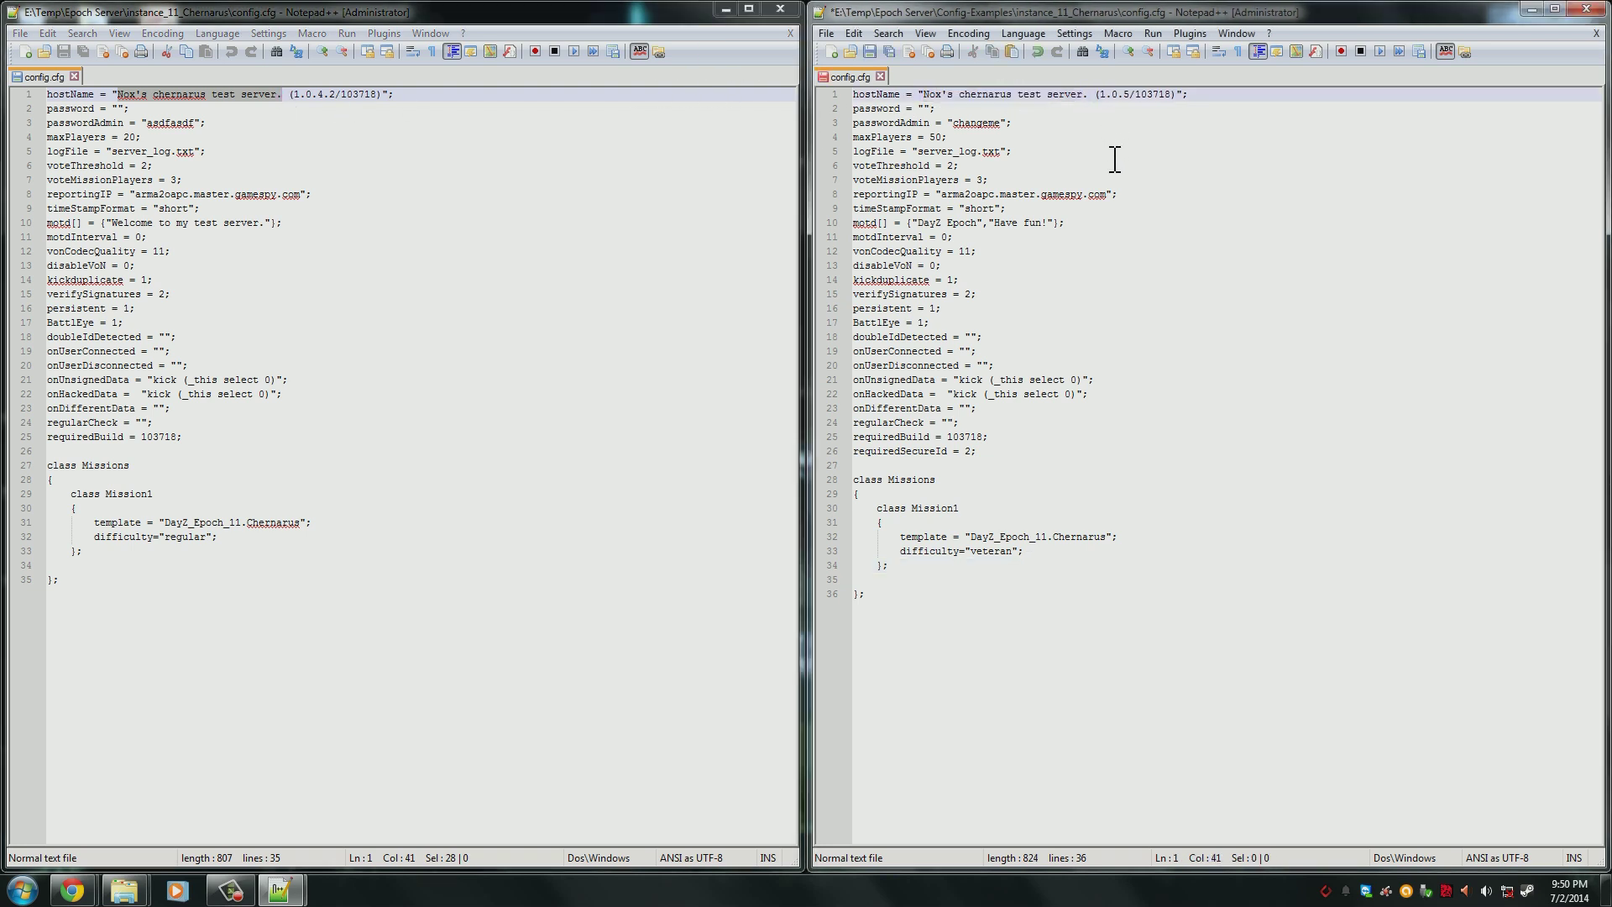
- Copy the admin password from the old config into the passwordAdmin setting of the example config
left_click(121, 107)
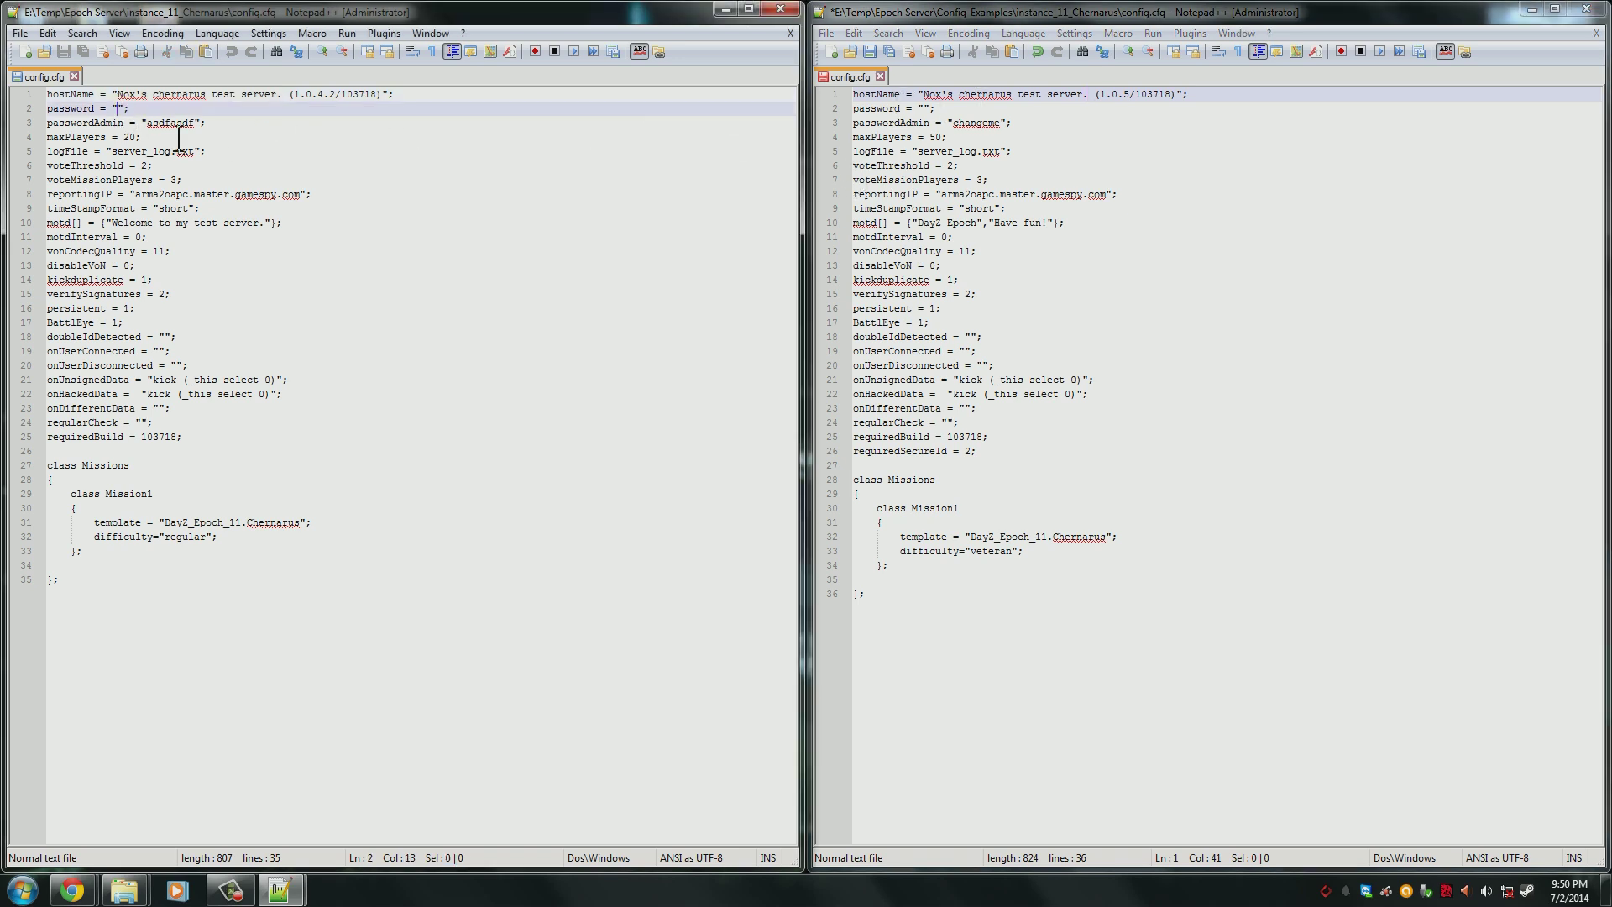
left_click_drag(146, 123, 197, 122)
key("ctrl+c")
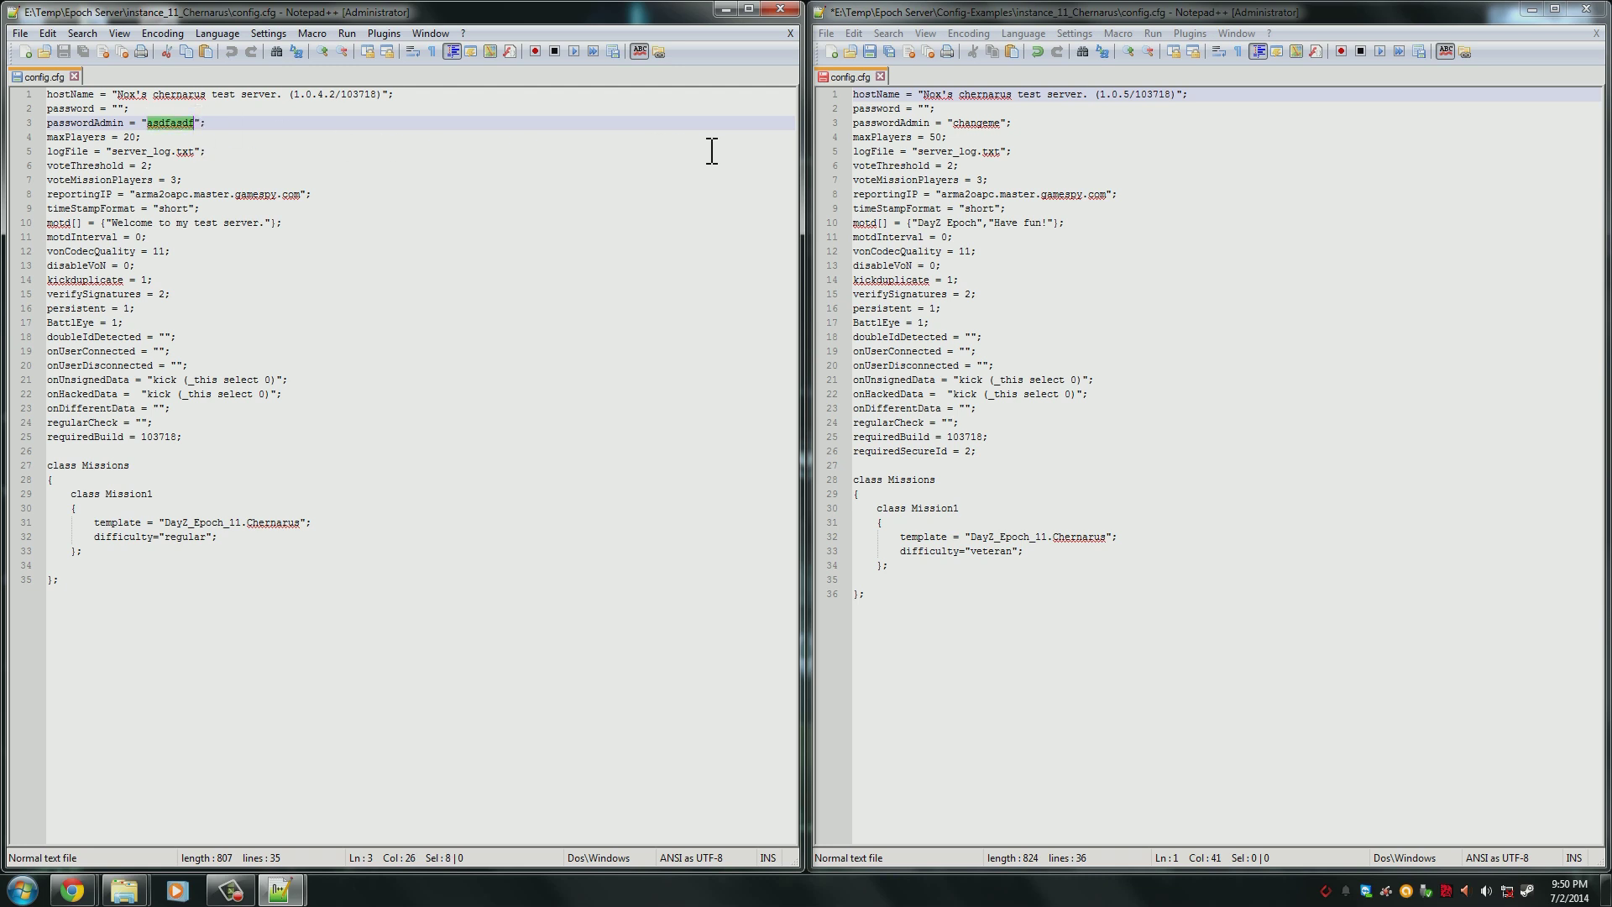
left_click_drag(952, 123, 1002, 122)
key("ctrl+v")
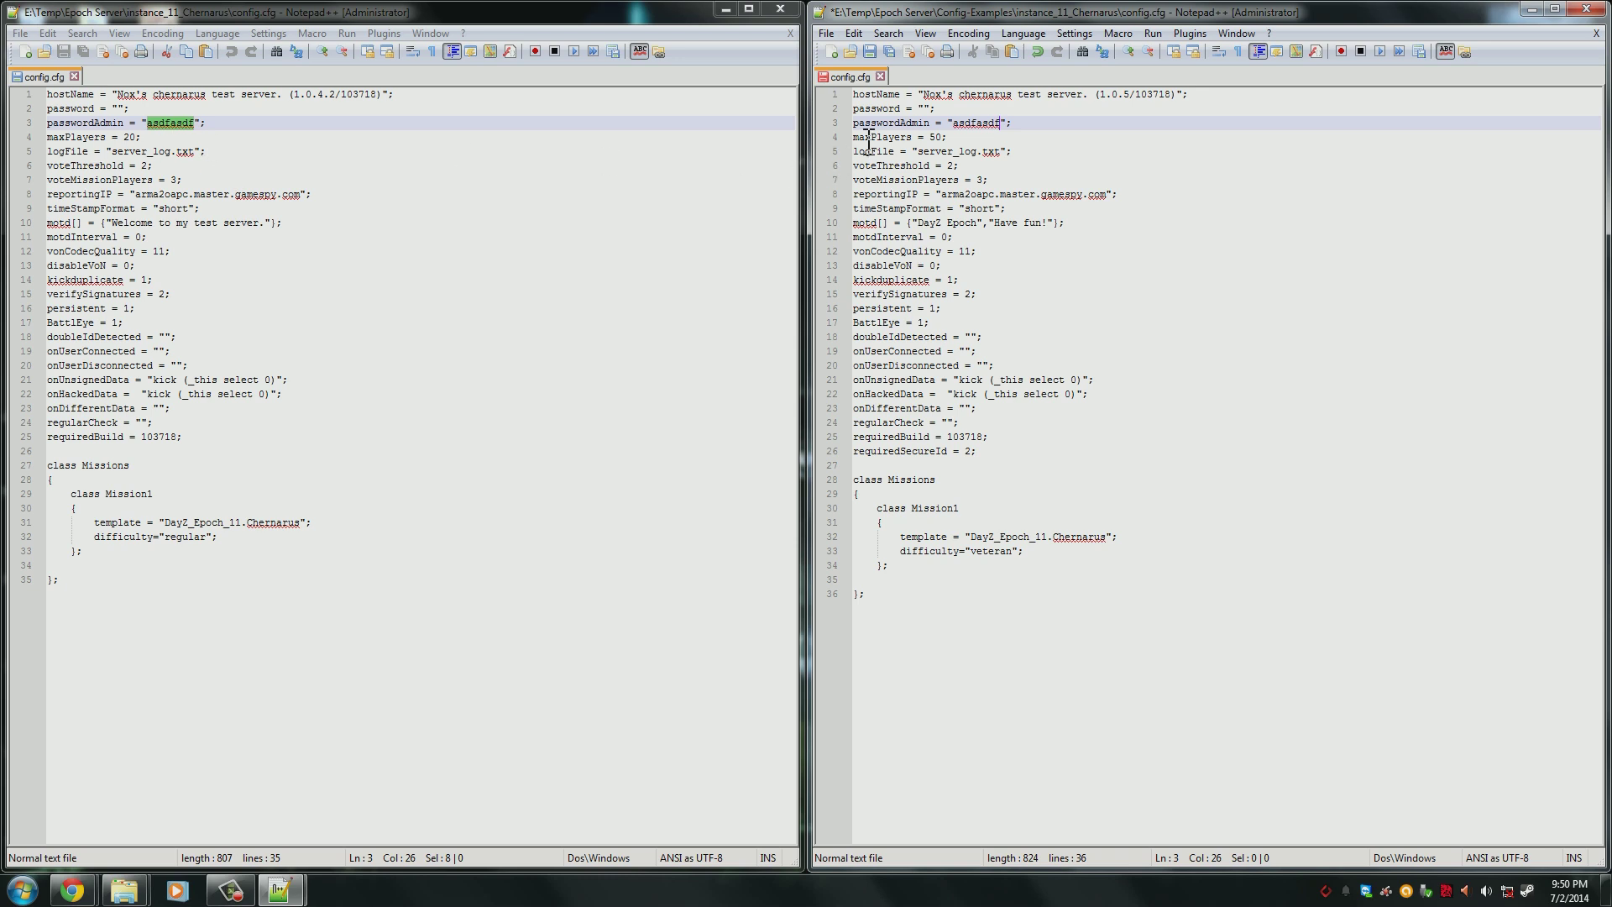
- Set maxPlayers to 20 in the example config
left_click(942, 137)
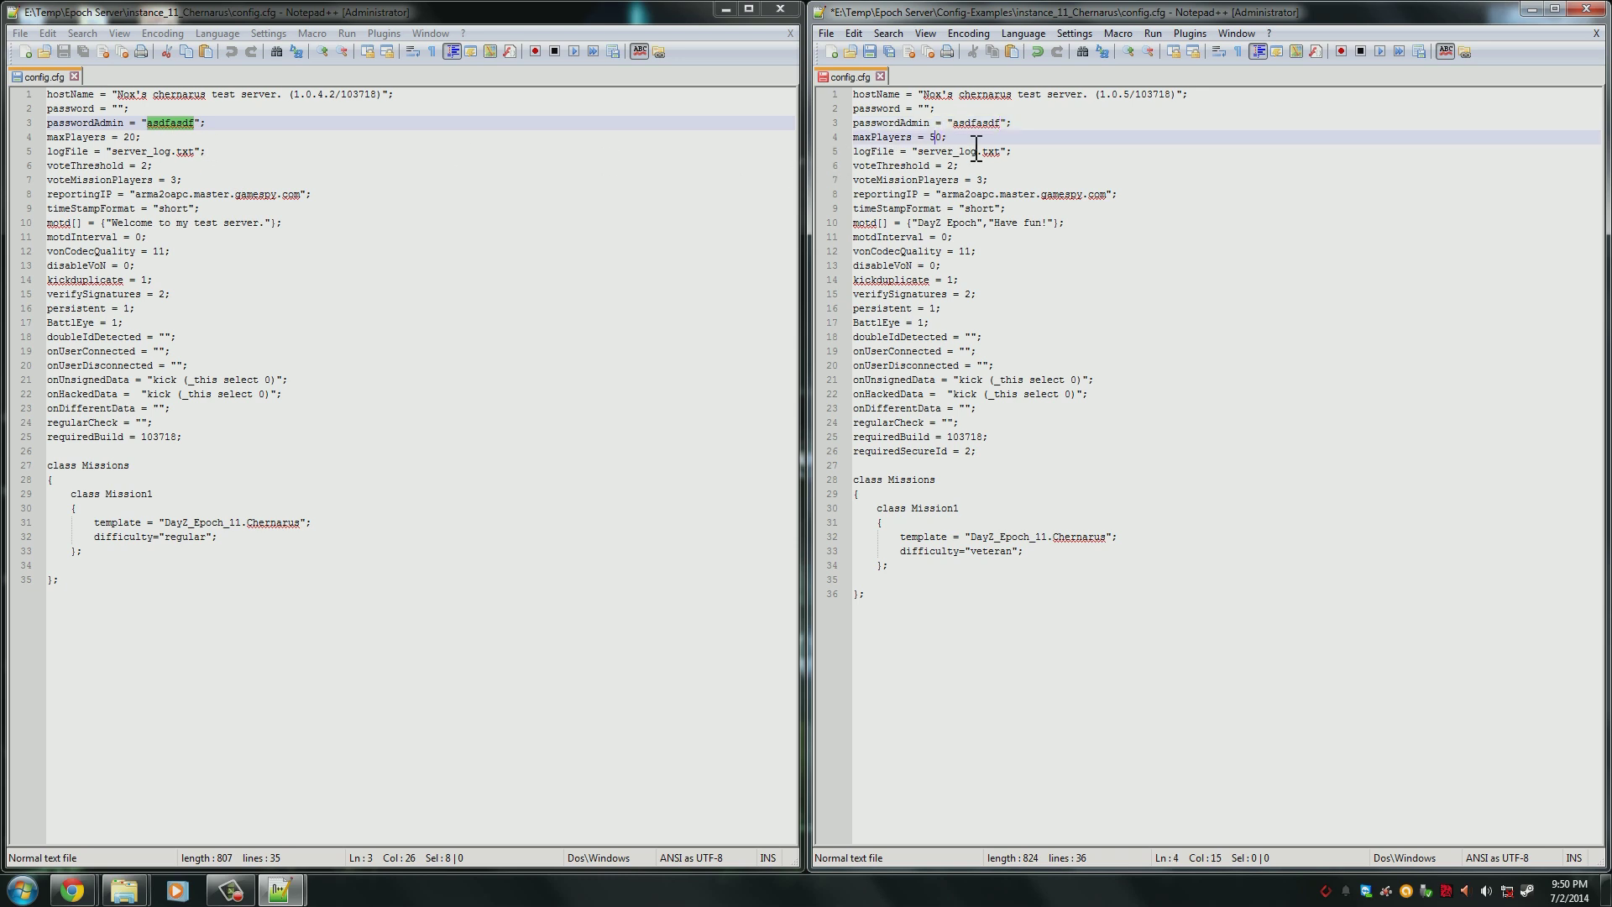
key("BackSpace")
type("2")
left_click(1018, 122)
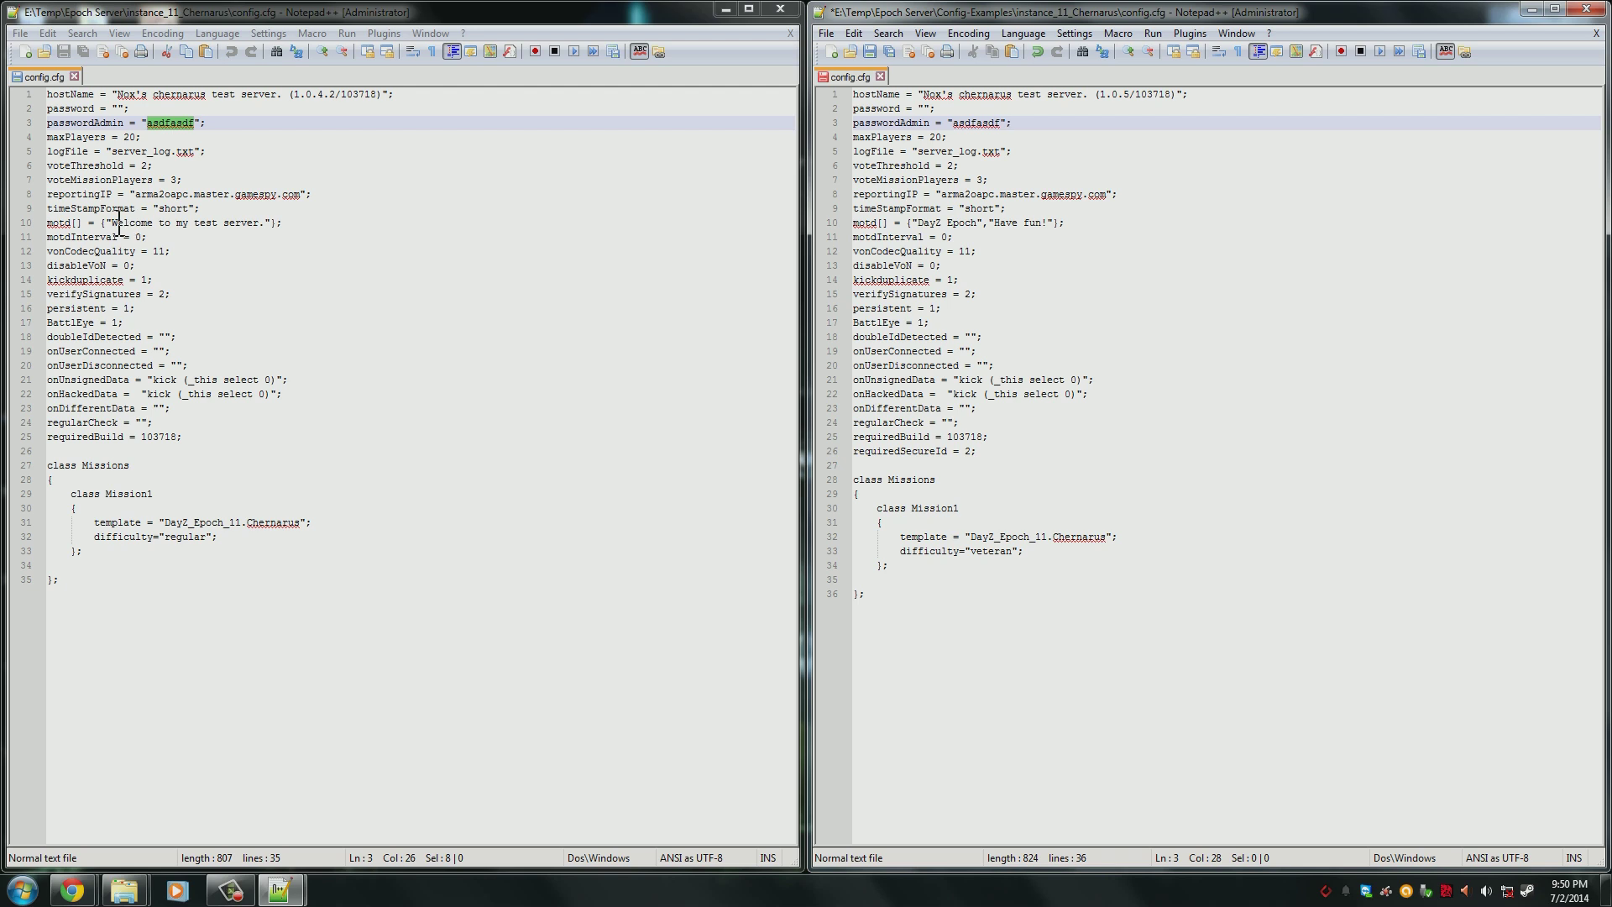
- Replace the motd text in the example config with "Welcome to my test server." copied from the old config
left_click_drag(112, 224, 274, 222)
key("ctrl+c")
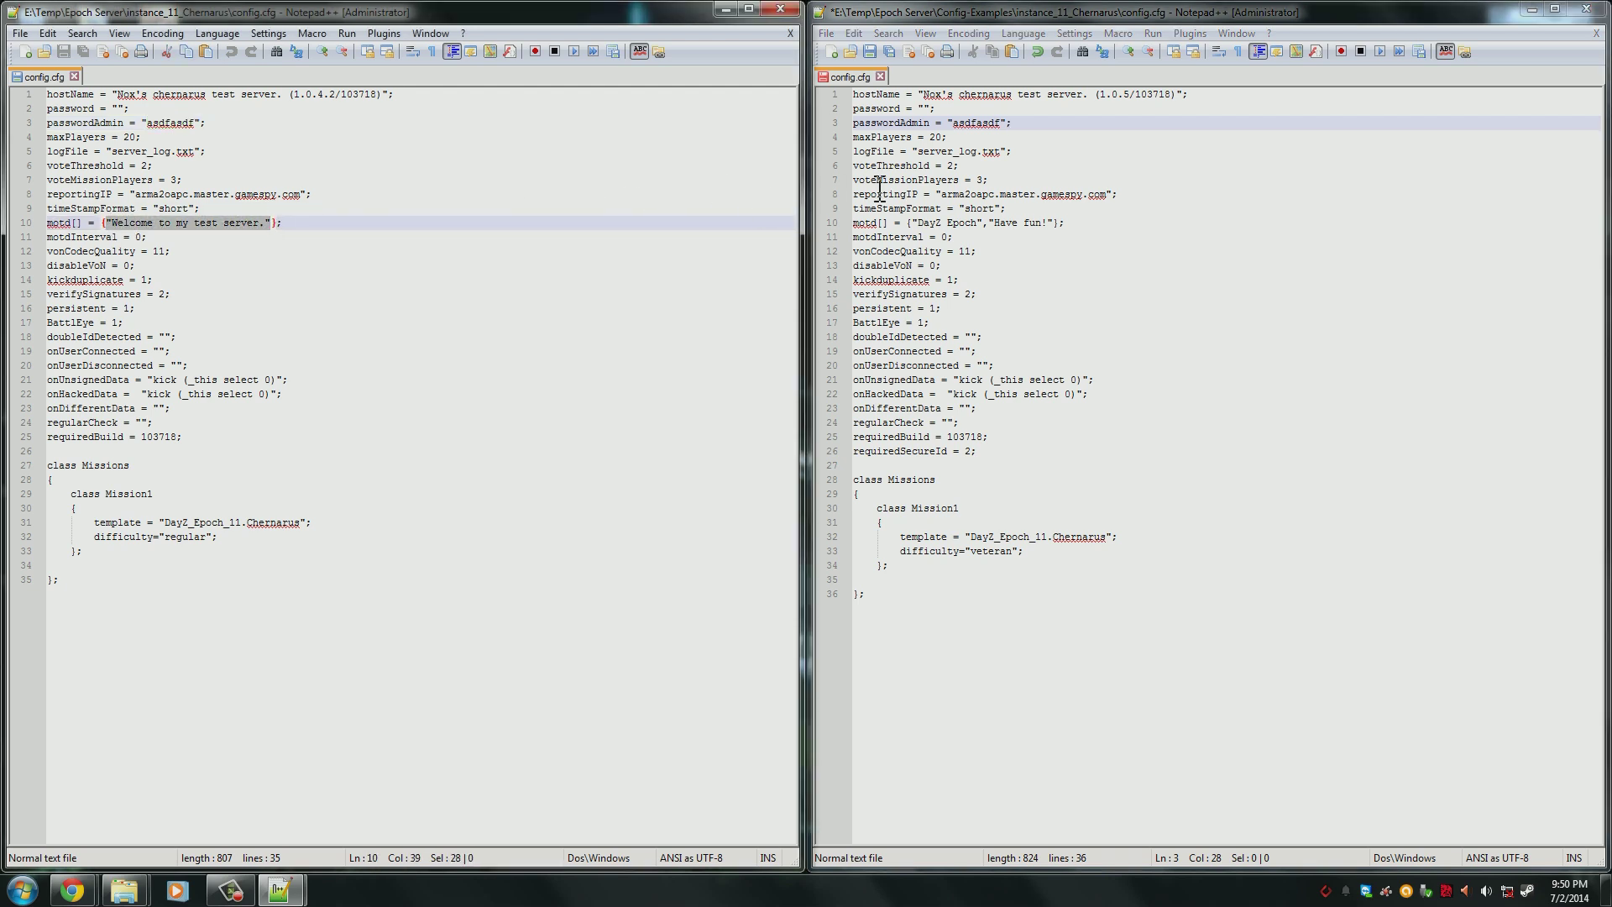
left_click_drag(914, 224, 1059, 223)
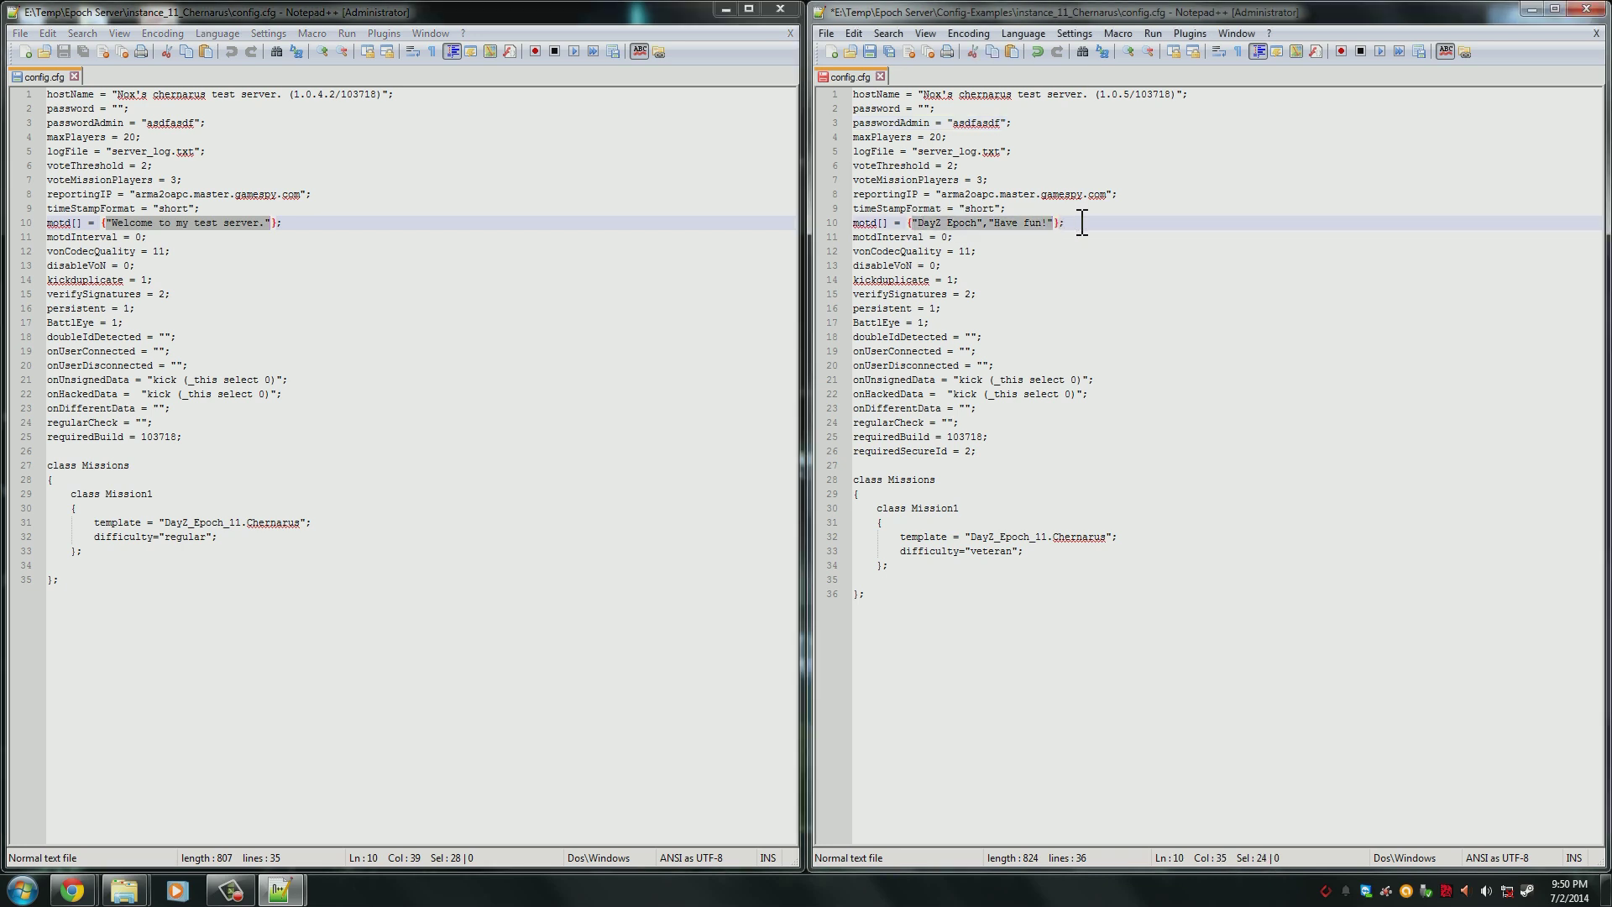
key("ctrl+v")
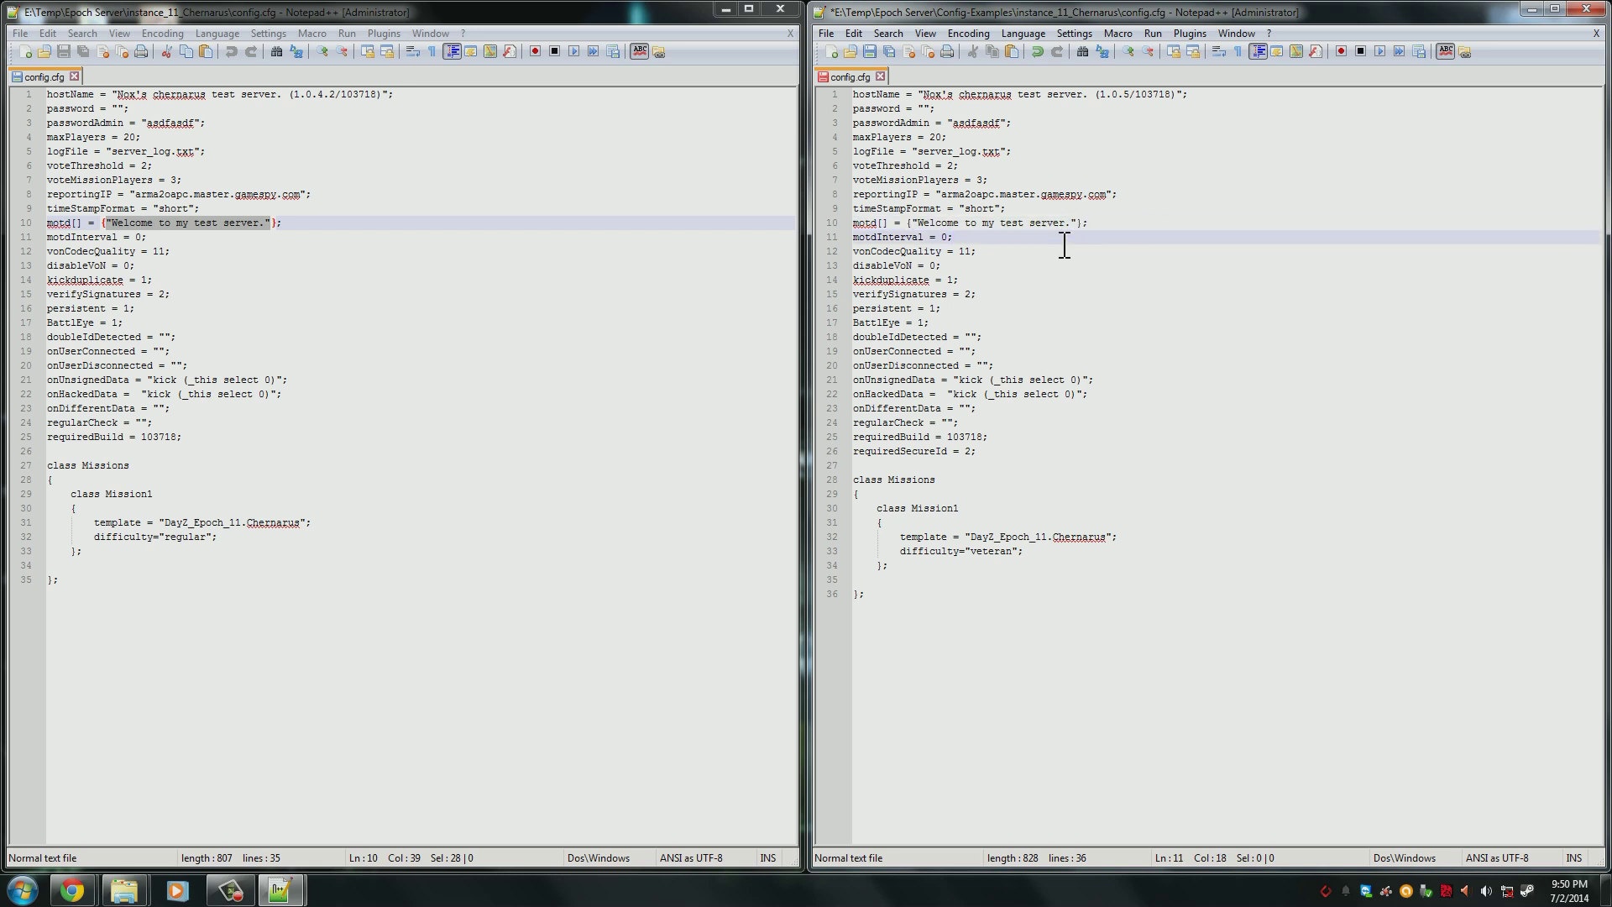
- Compare the motd line and the version suffix of hostName between the old and the example config
left_click_drag(1144, 223, 790, 218)
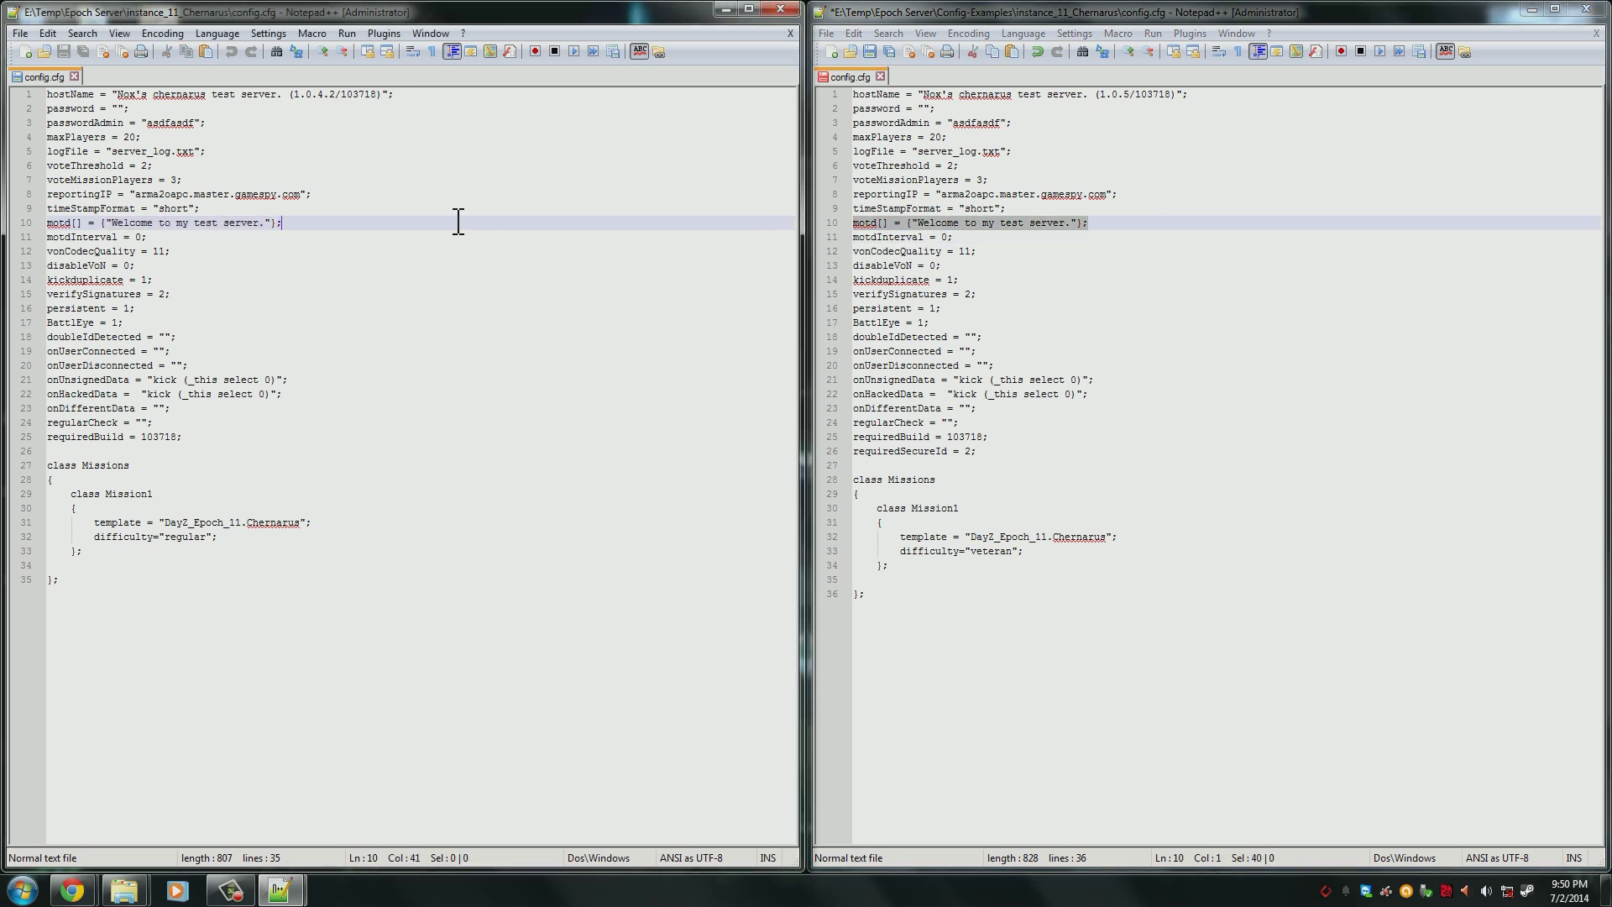
left_click_drag(290, 222, 6, 227)
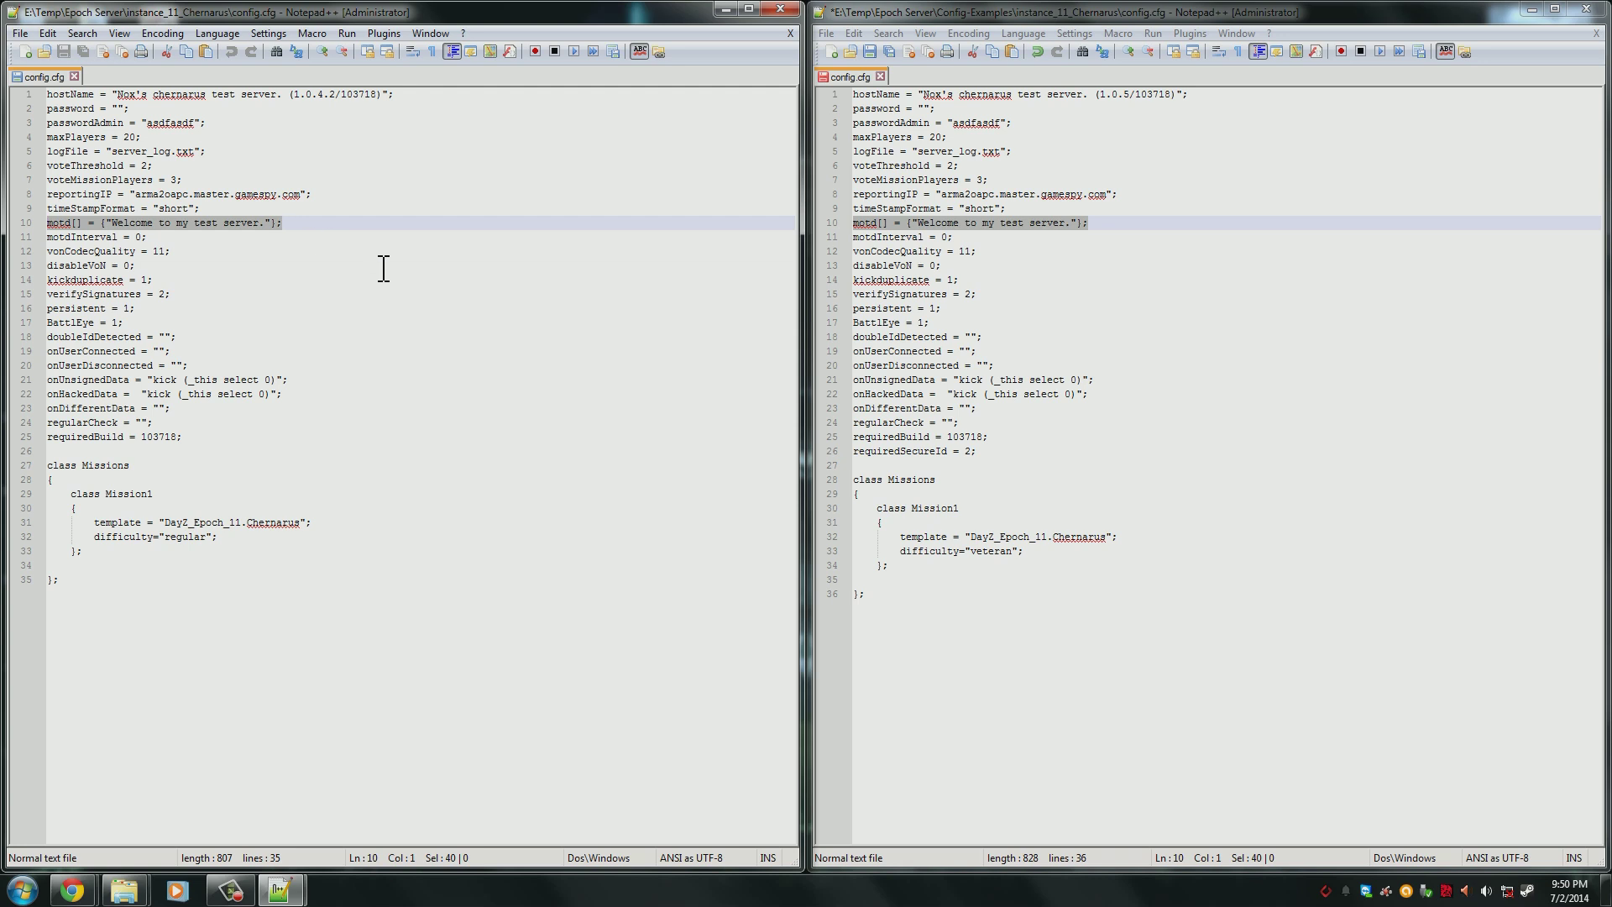
left_click_drag(1115, 224, 1072, 223)
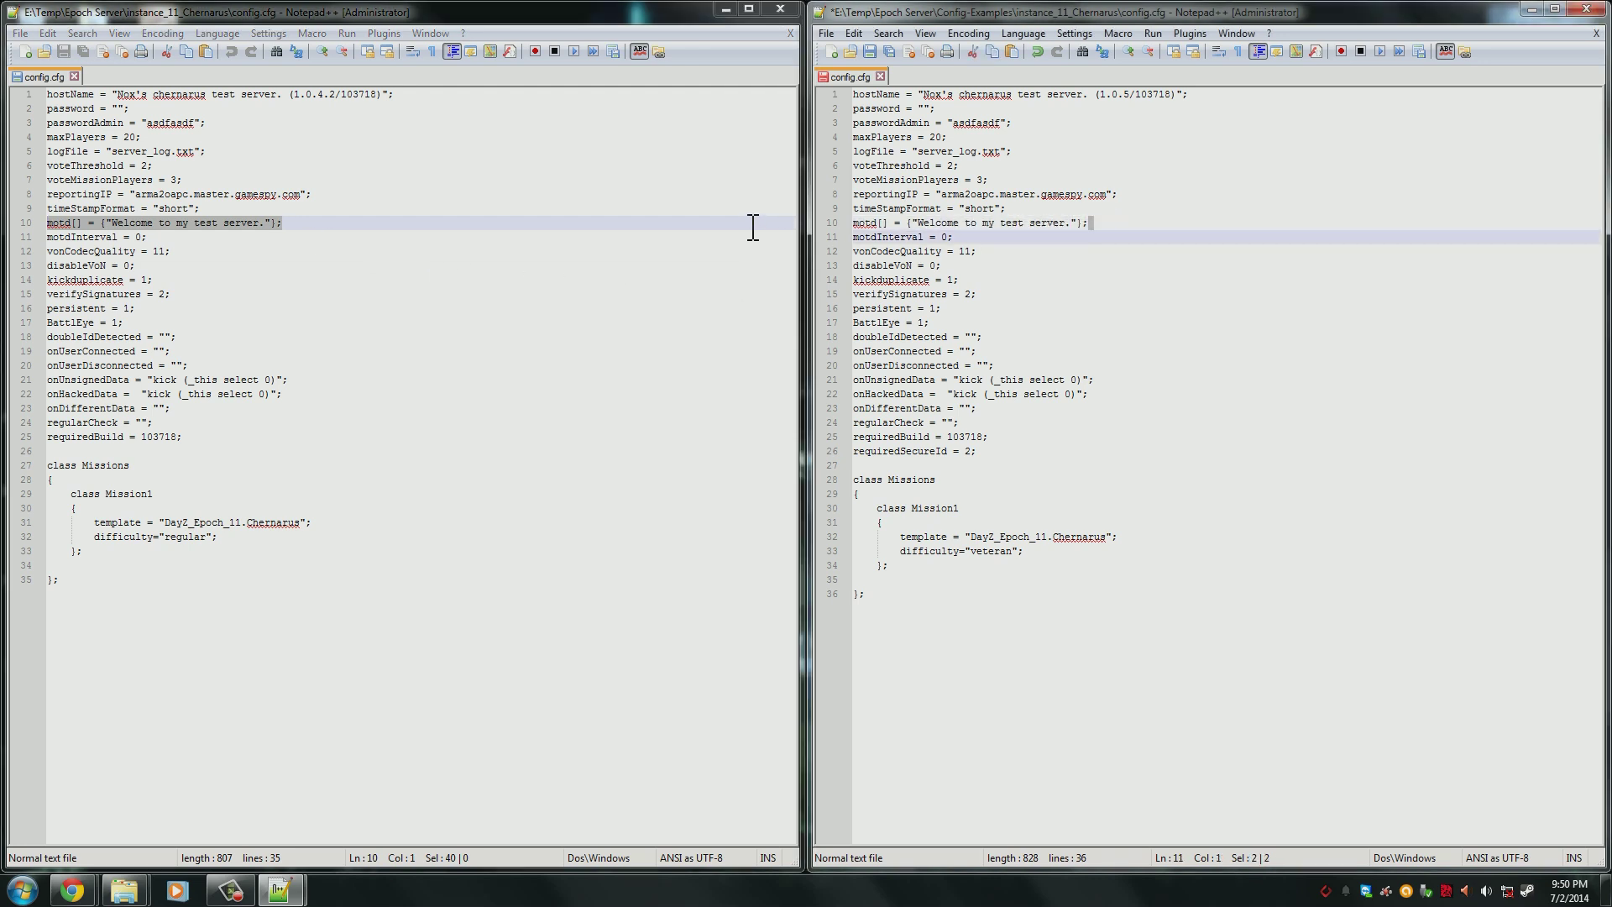
left_click(1147, 252)
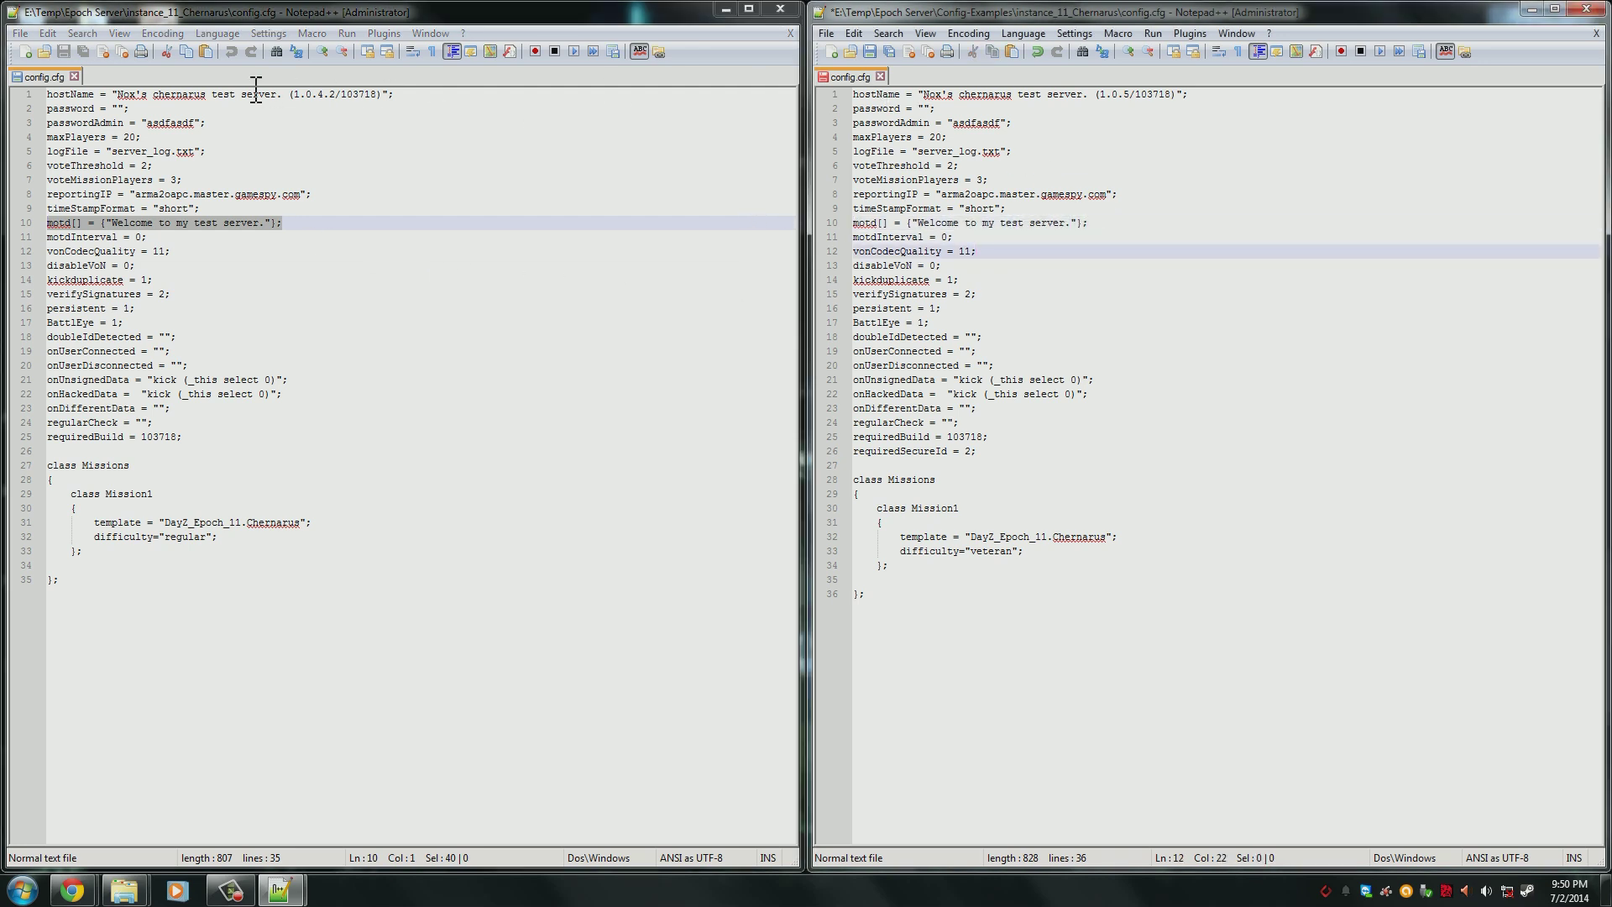
left_click_drag(290, 93, 387, 93)
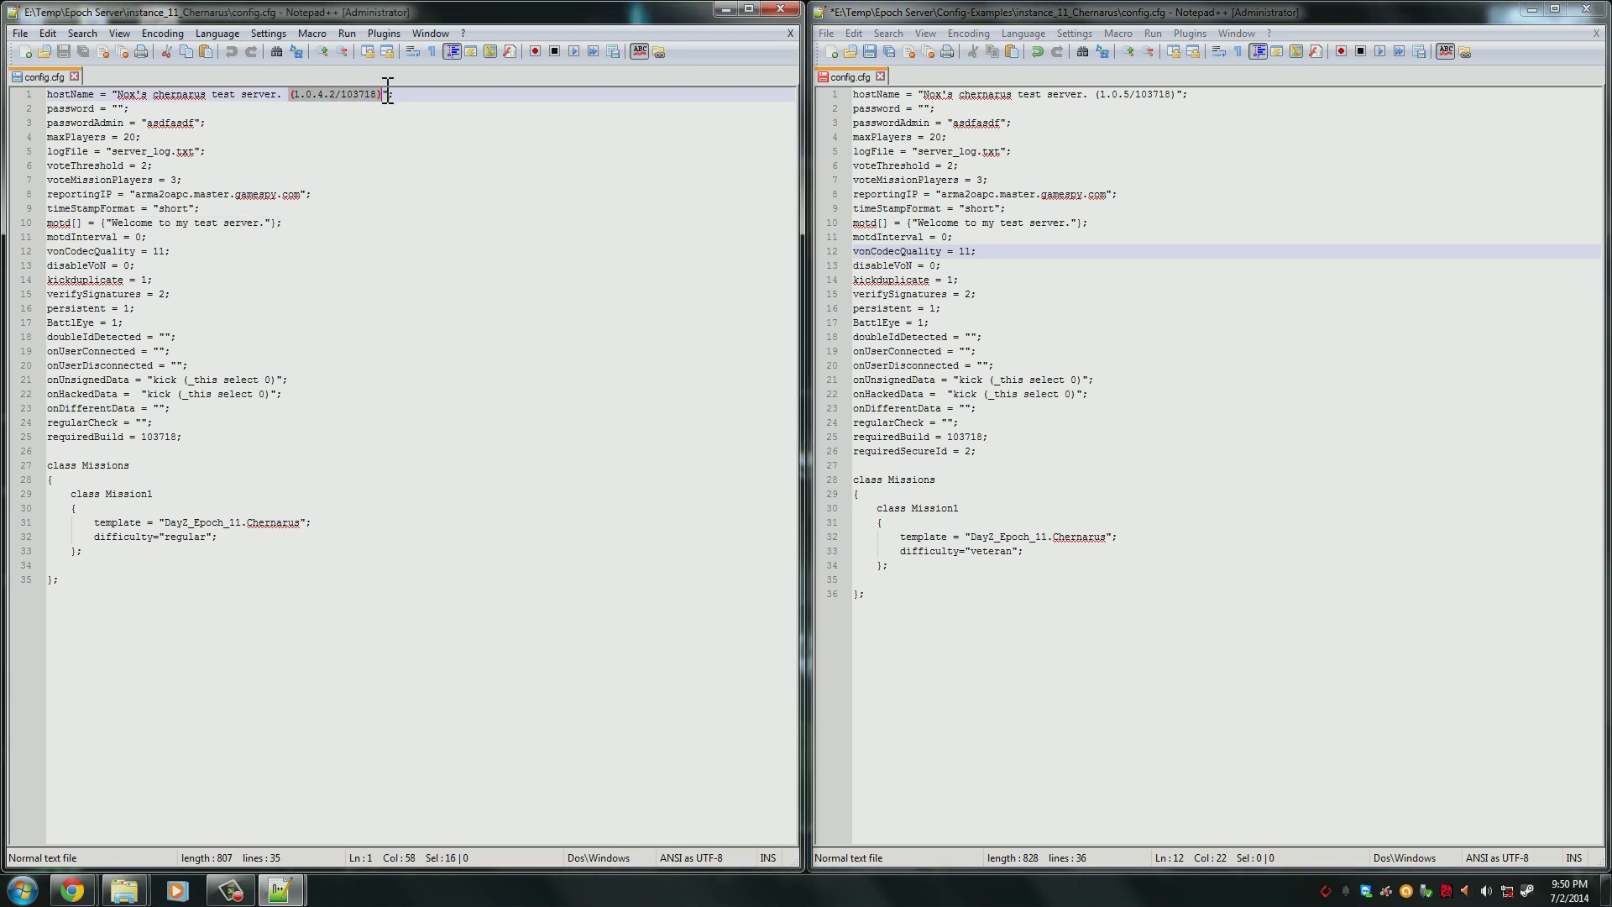
left_click_drag(1095, 93, 1178, 94)
left_click(1126, 254)
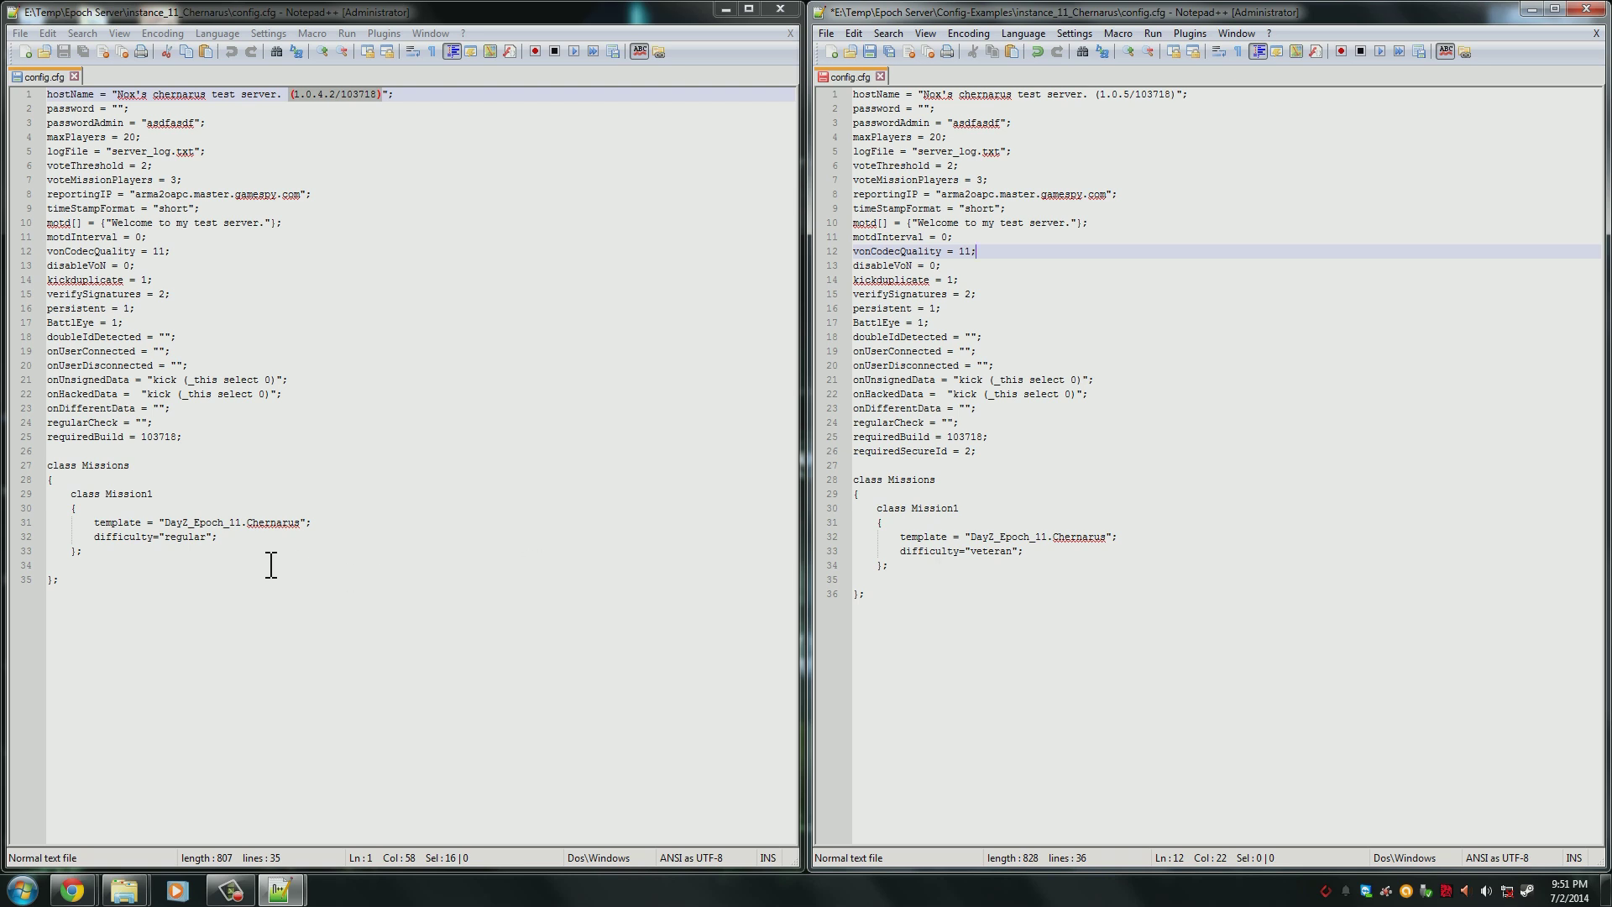
- Set the Mission1 difficulty to "regular" in the example config
double_click(982, 550)
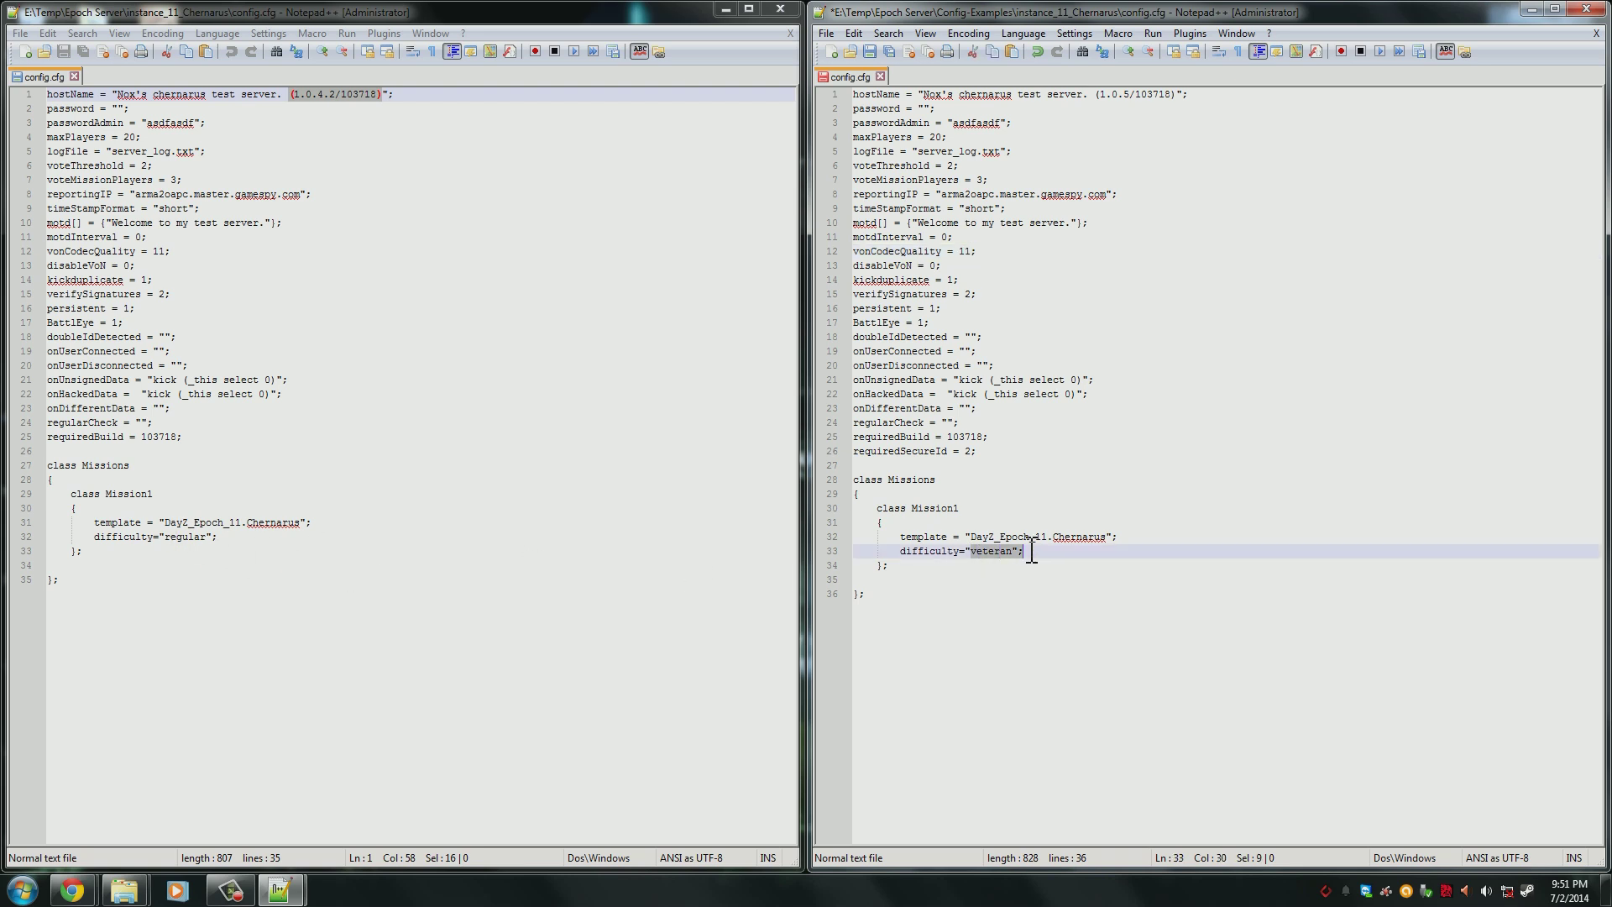
type("regula")
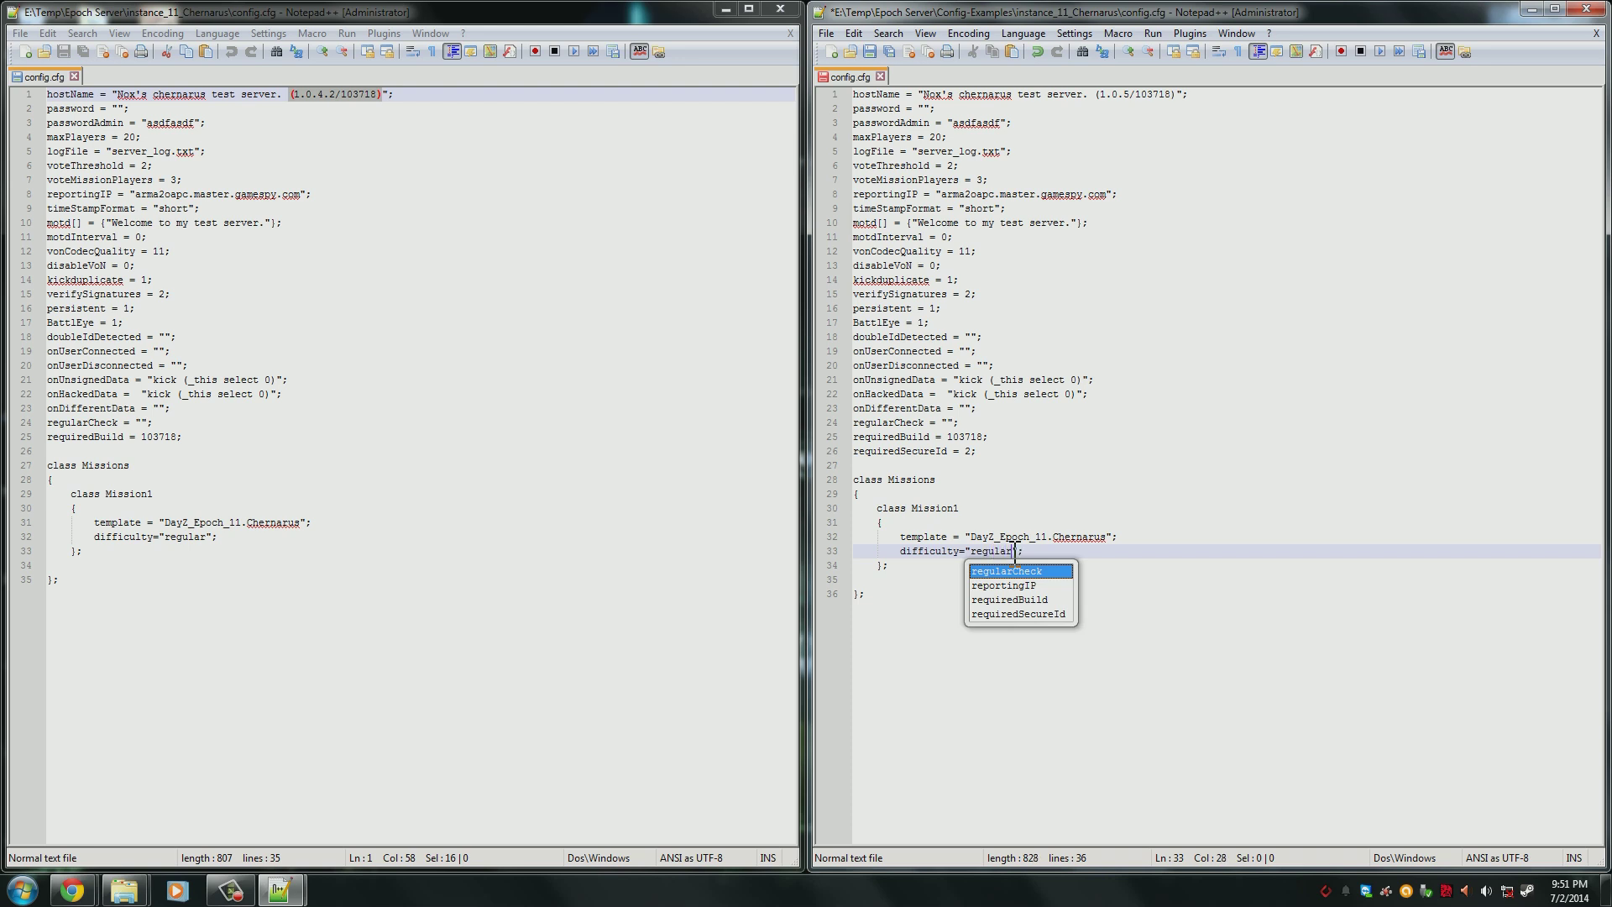
left_click(1007, 464)
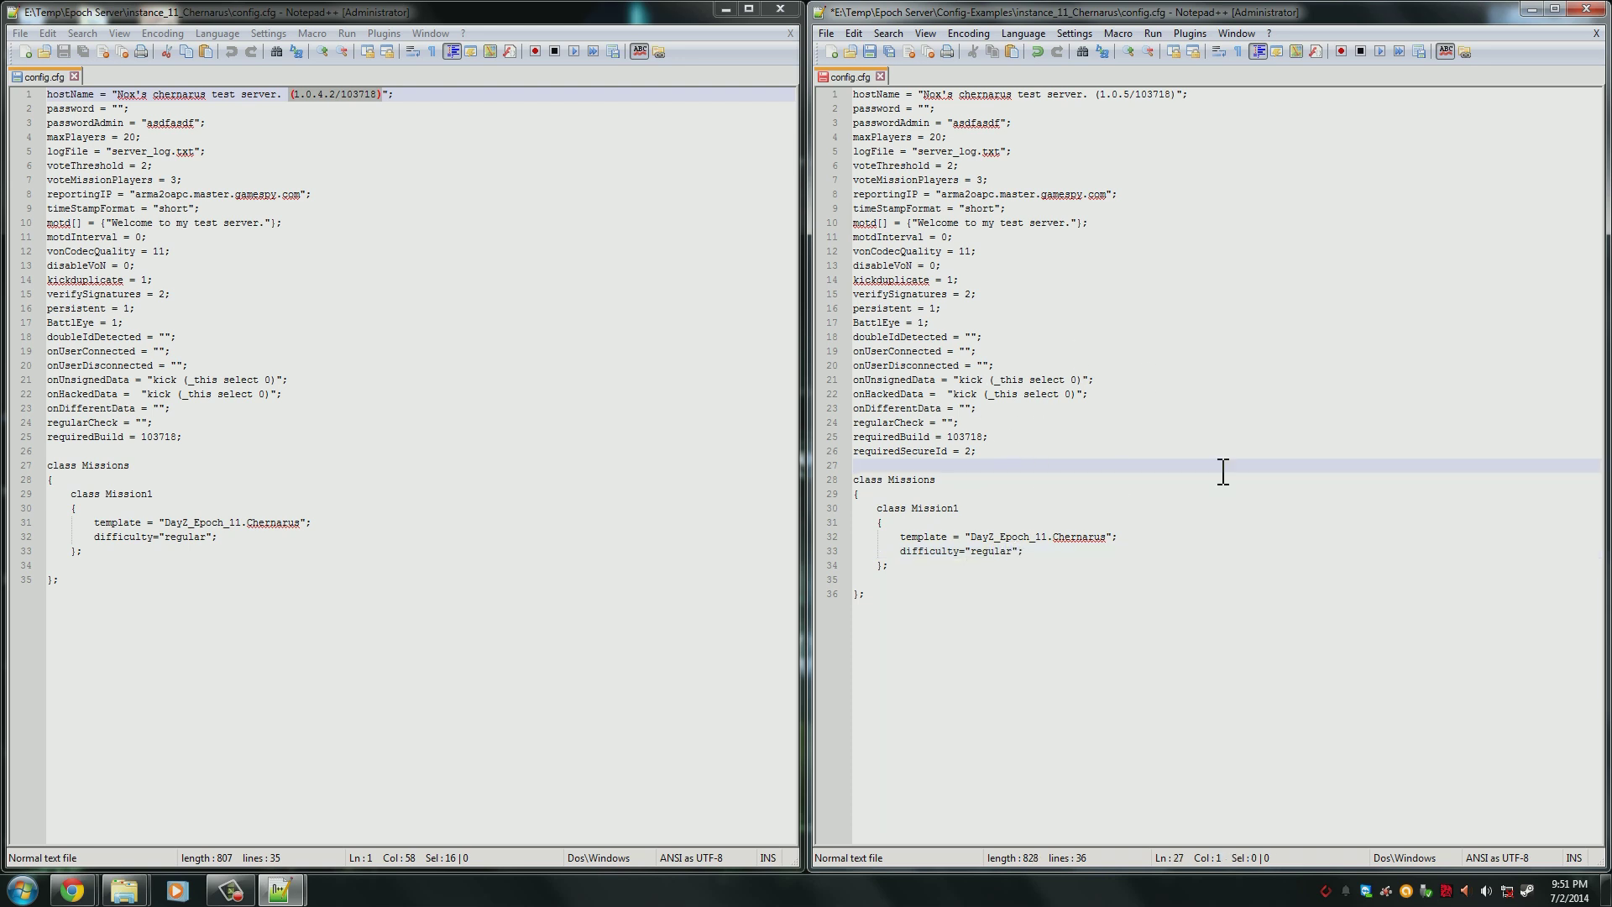
- Check the requiredSecureId line of the example config against the old config's settings
left_click_drag(1025, 448, 829, 450)
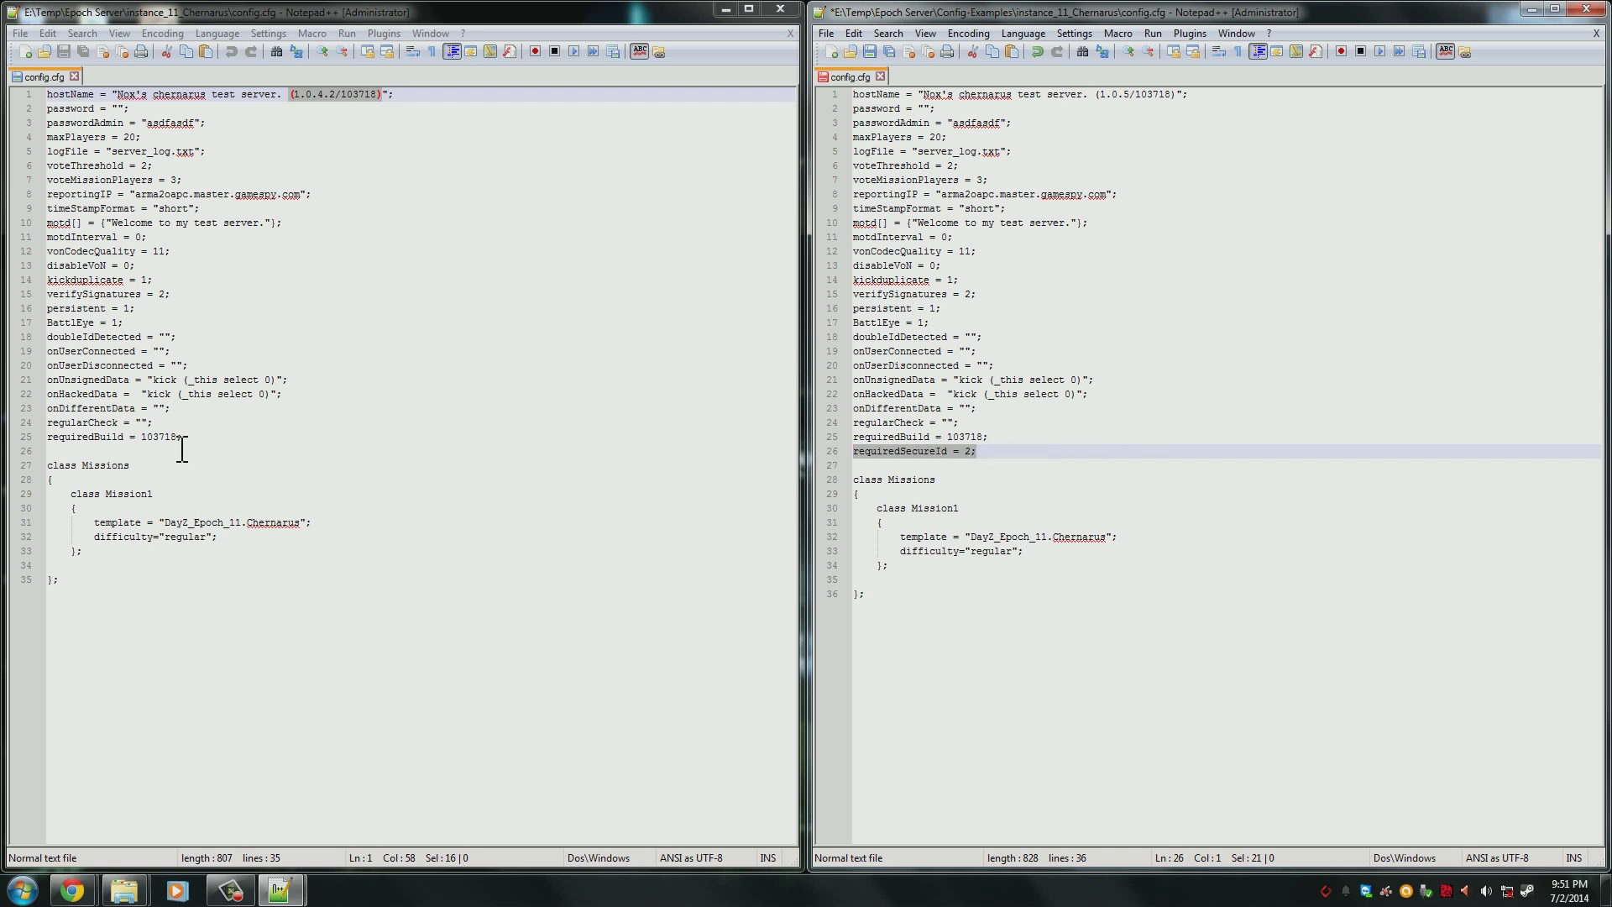
left_click(1041, 437)
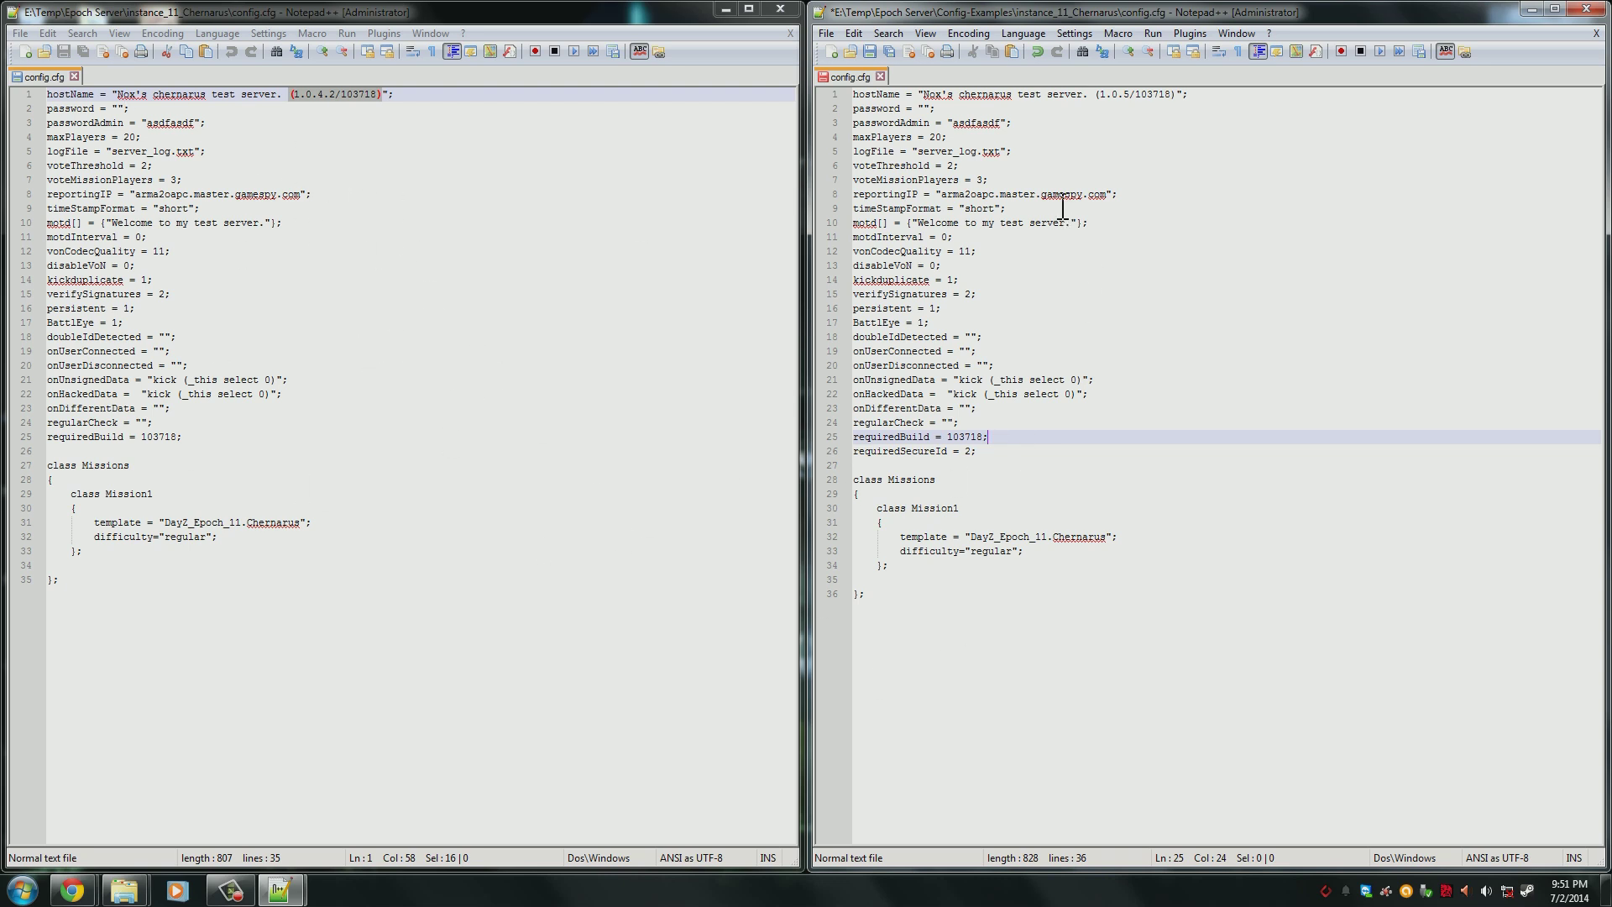
left_click(958, 324)
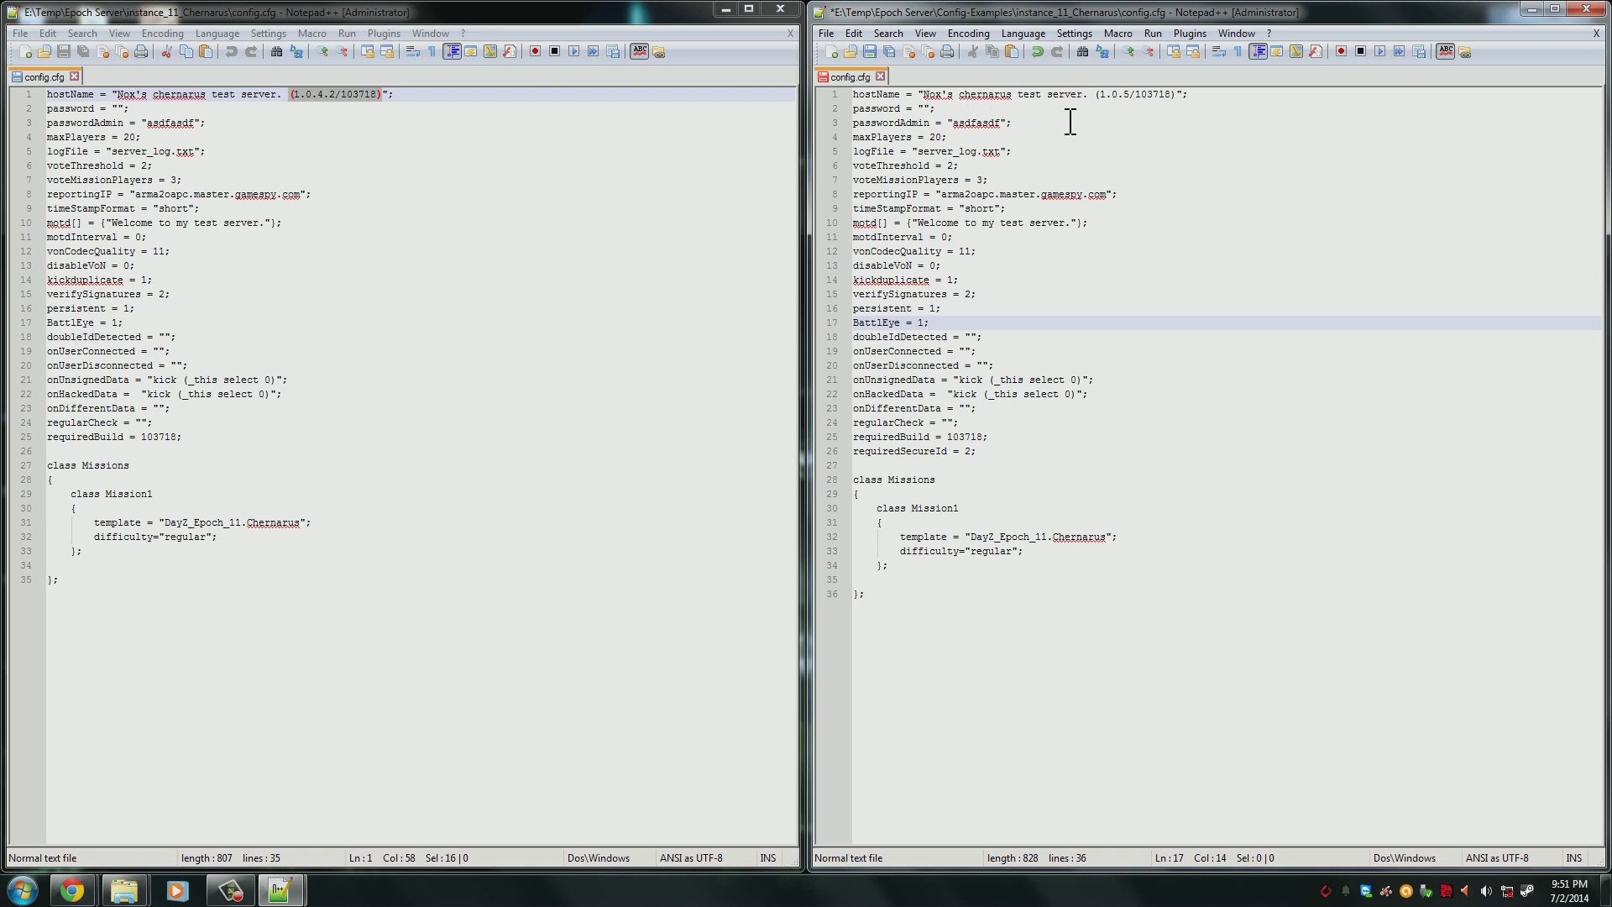
left_click(1195, 268)
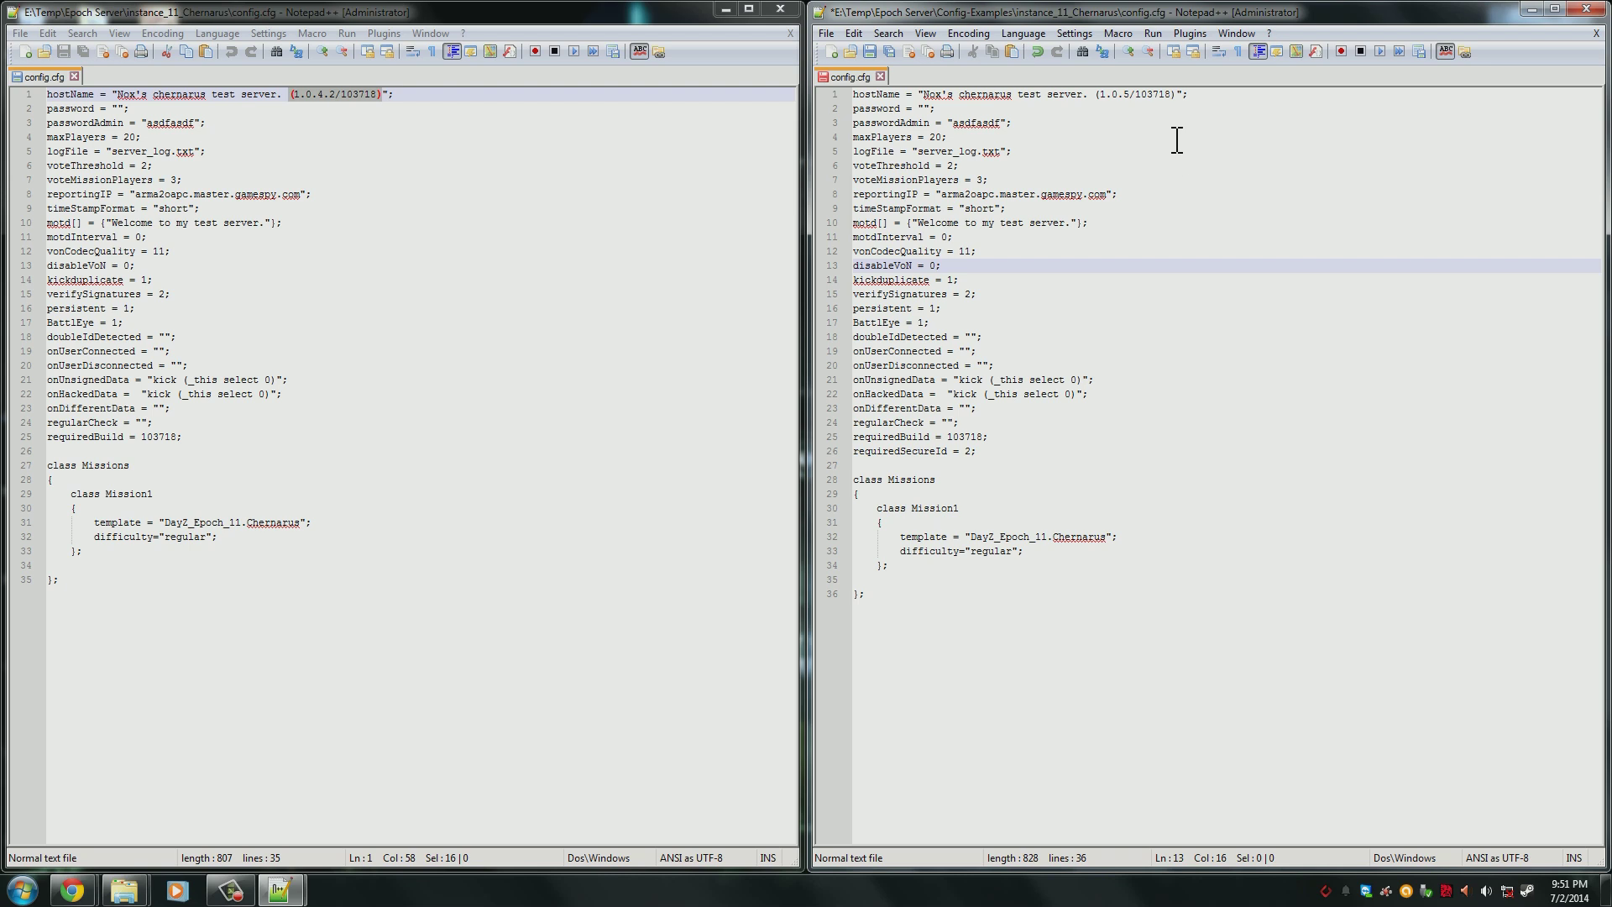
- Change the version in the example config's hostName to 1.0.5.1, keeping the /103718 build suffix
left_click(1135, 94)
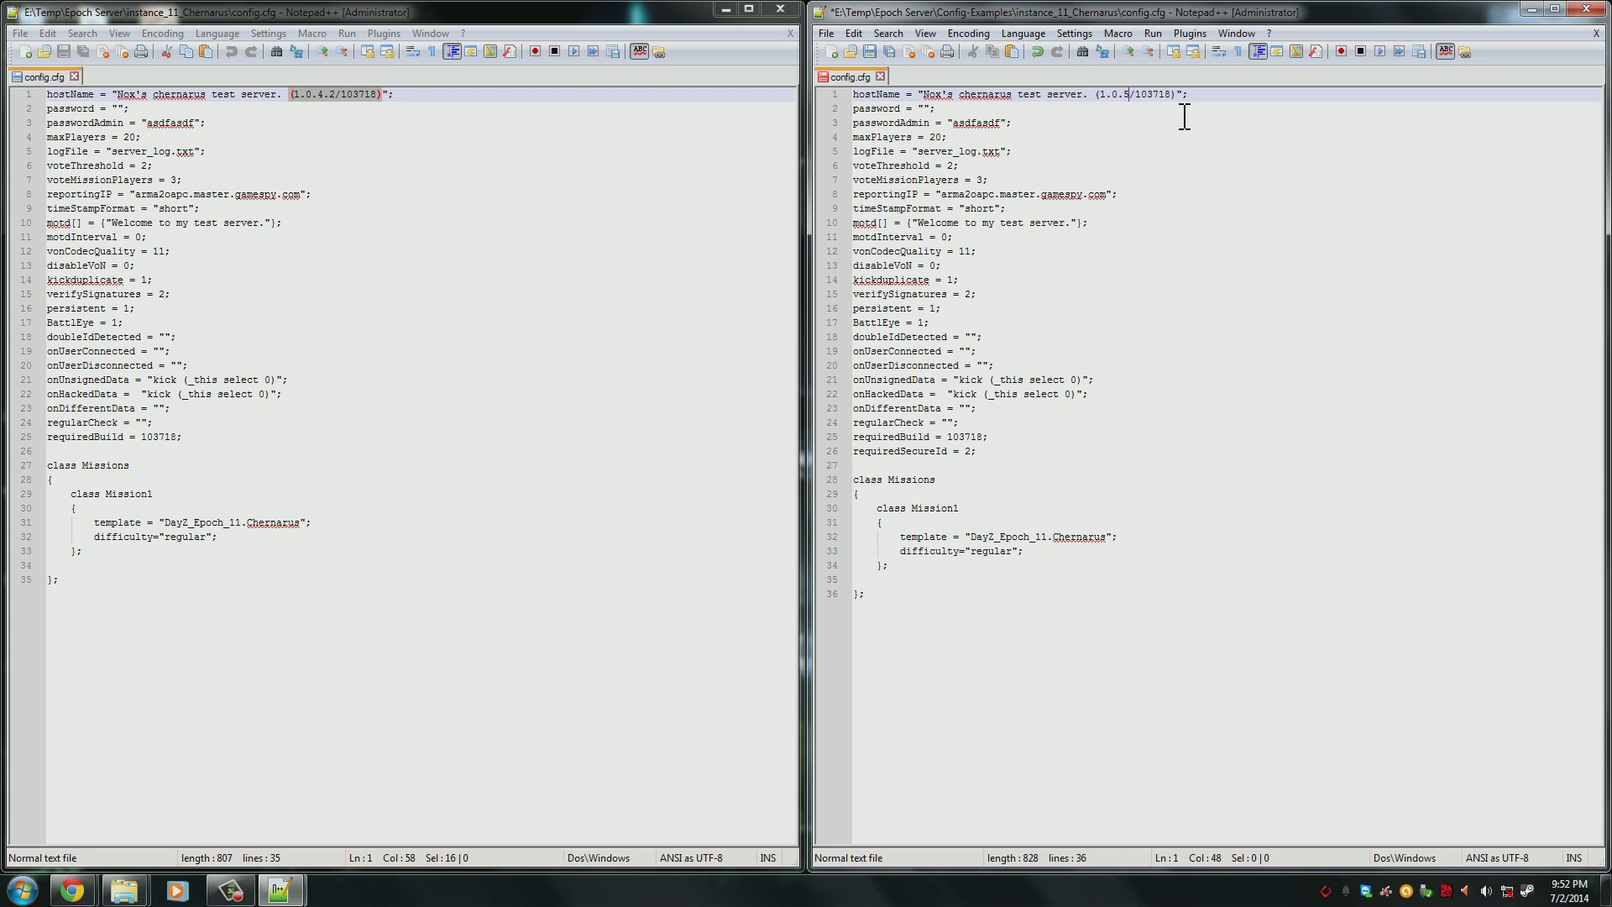
type(".1")
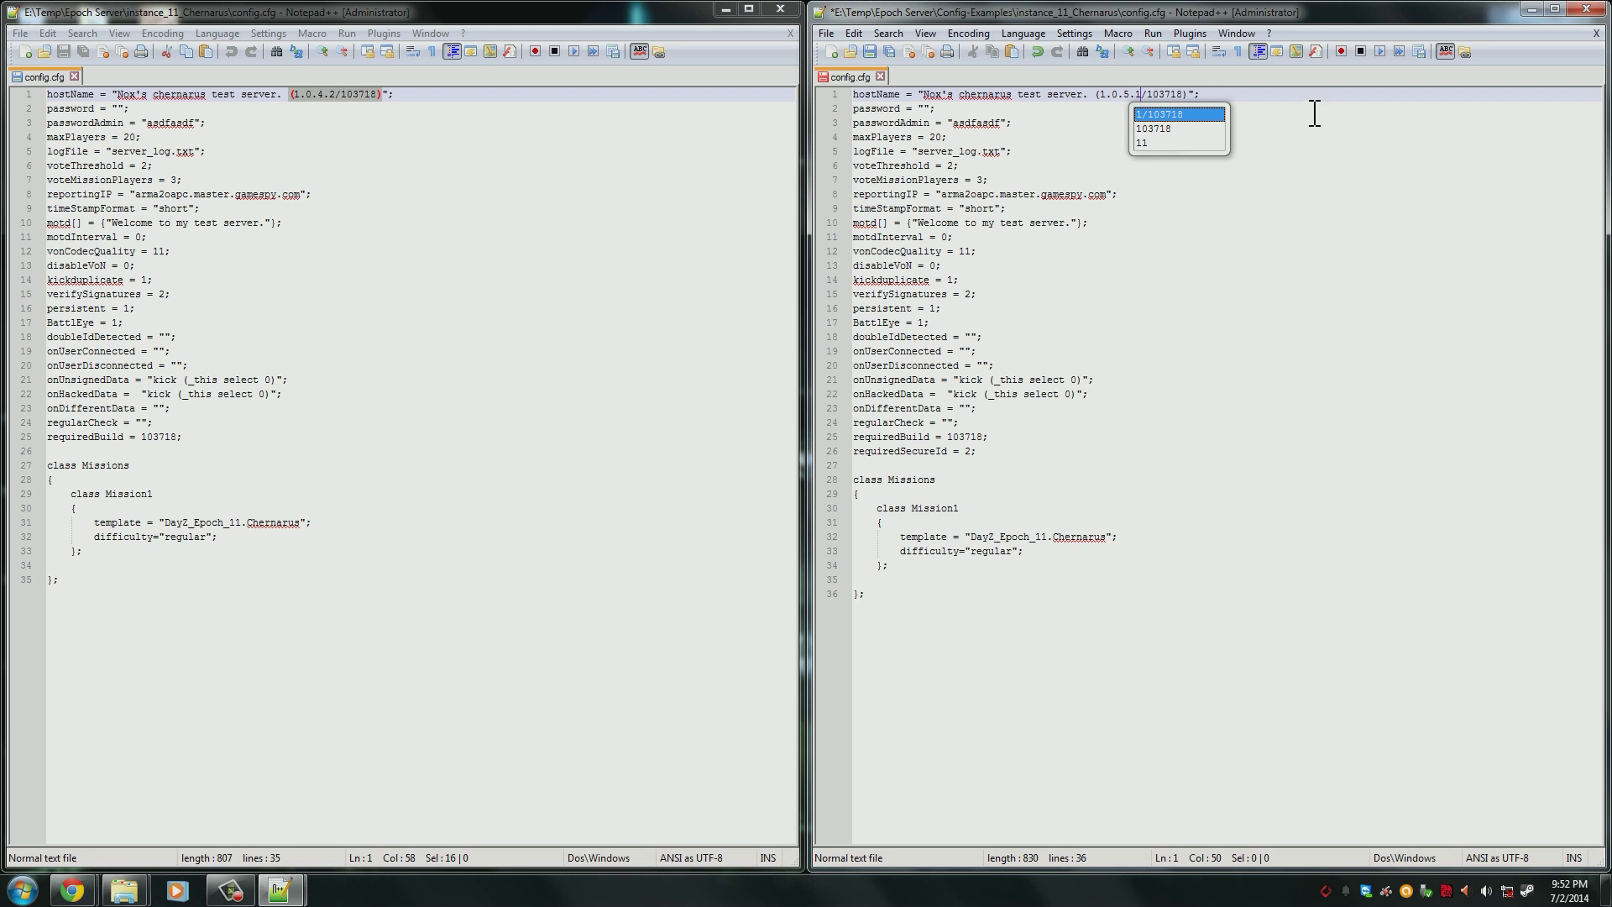
key("Escape")
left_click(1131, 94)
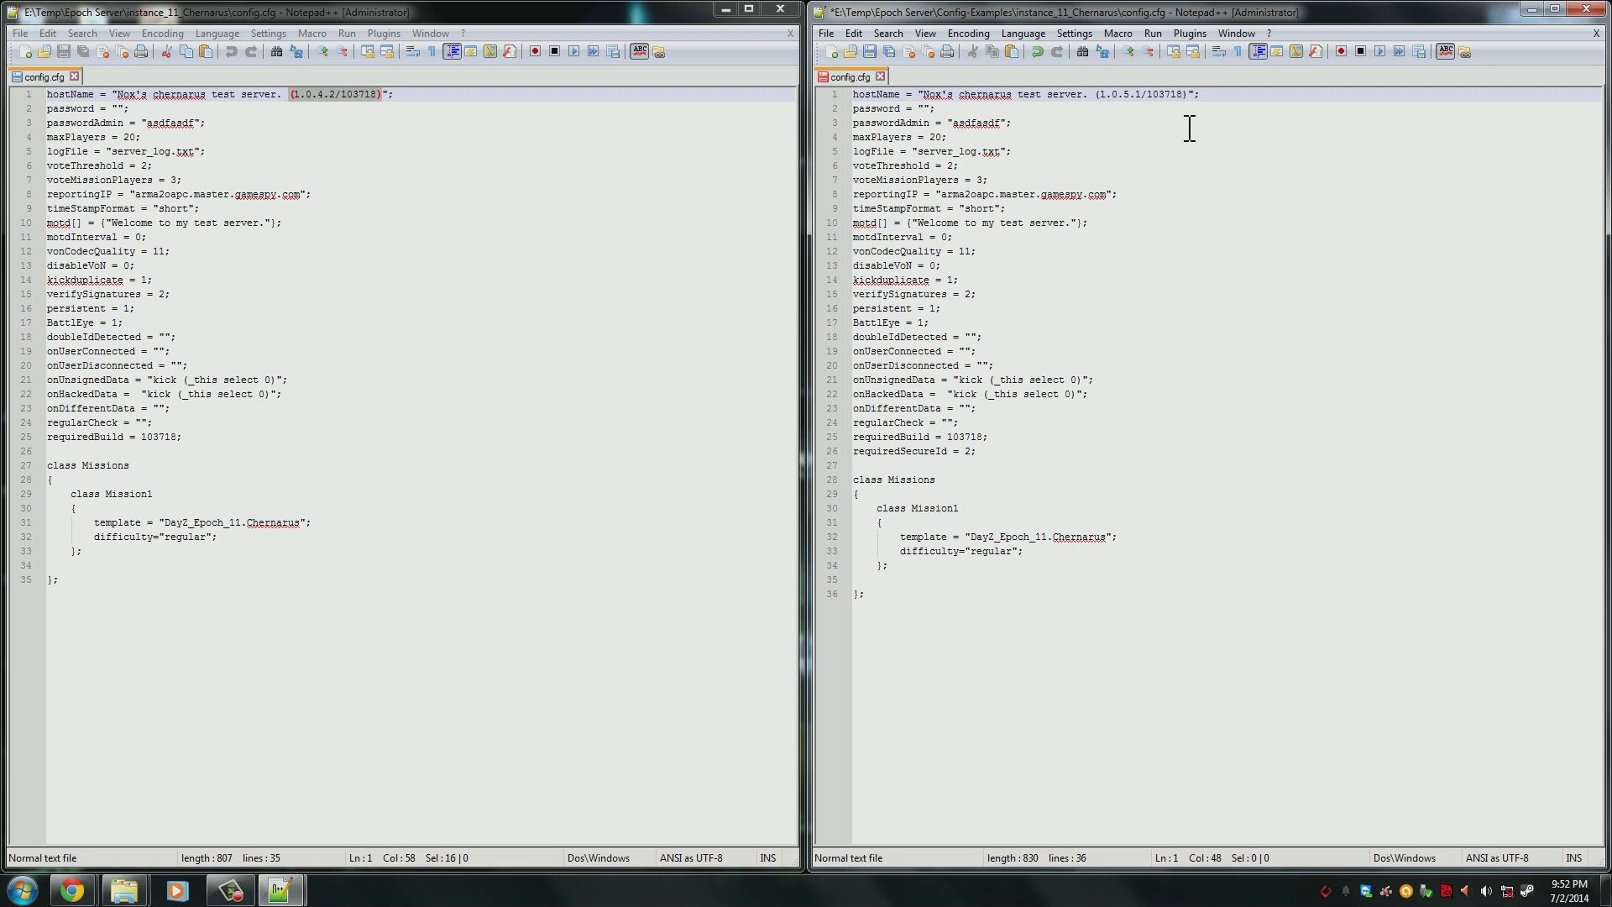
left_click(1189, 127)
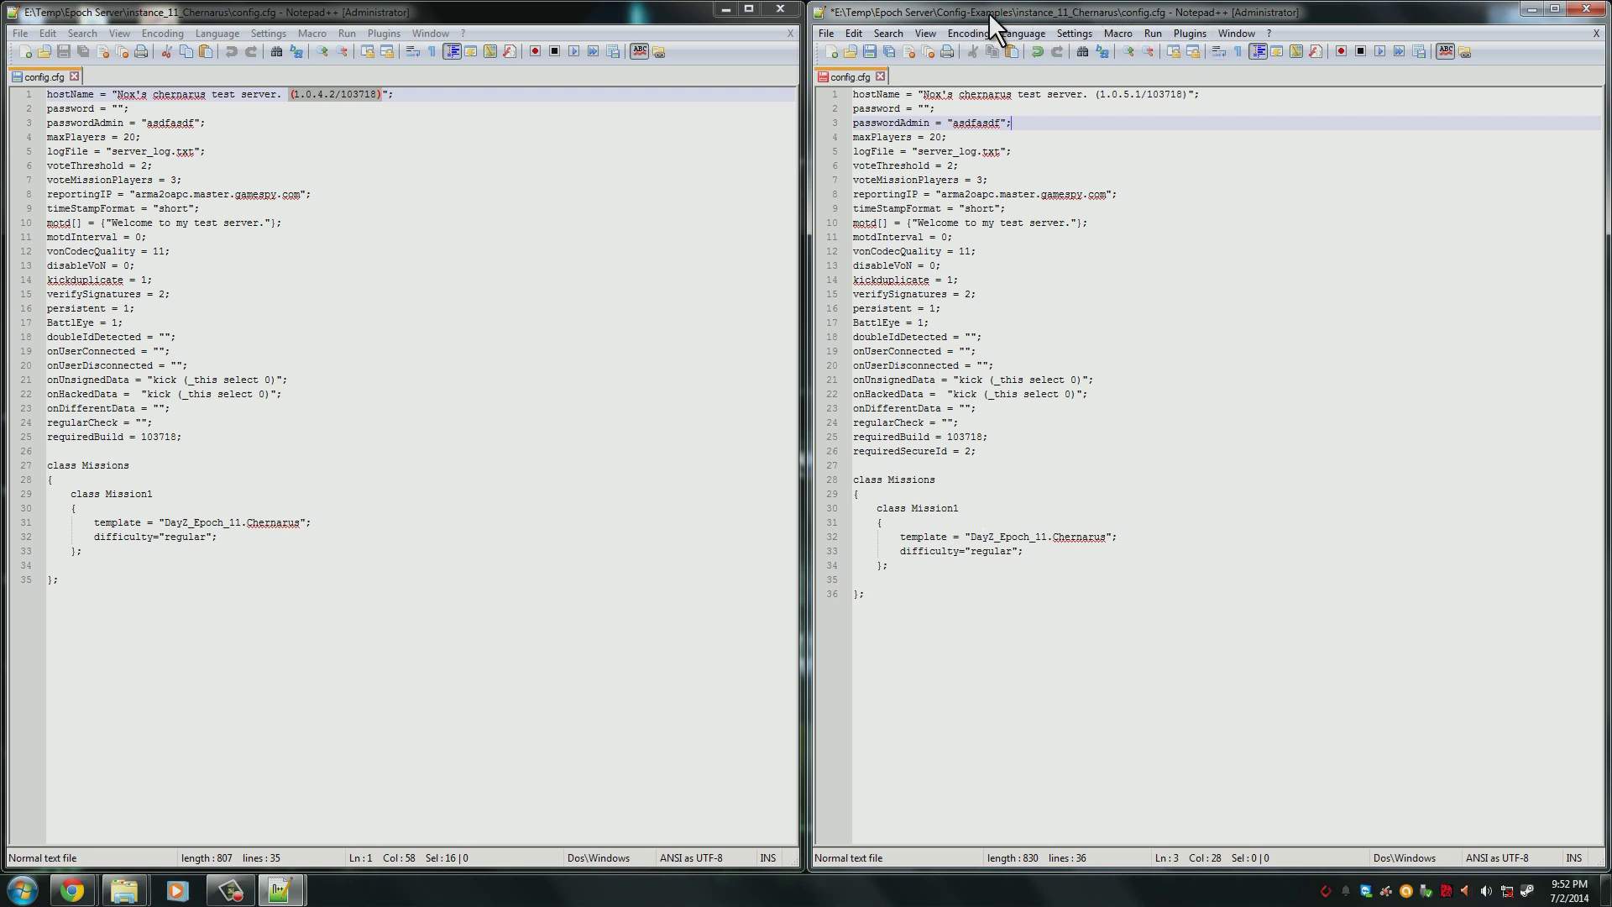
- Copy the entire example config and paste it over the full contents of the config.cfg in the server's instance_11_Chernarus folder
left_click_drag(1004, 601, 587, 51)
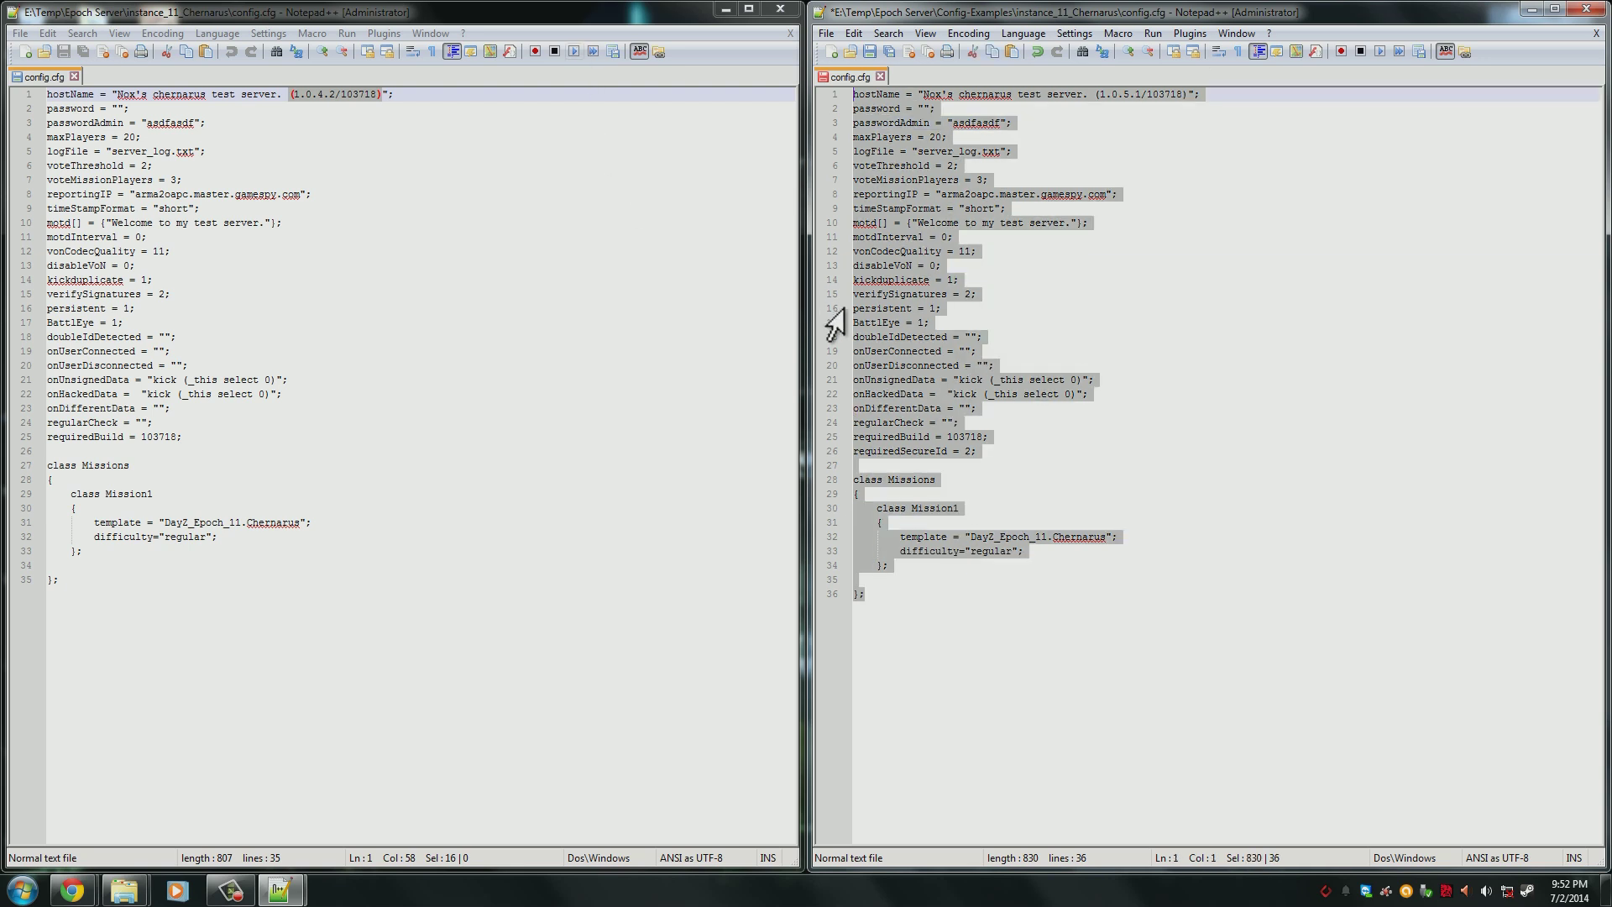
right_click(954, 289)
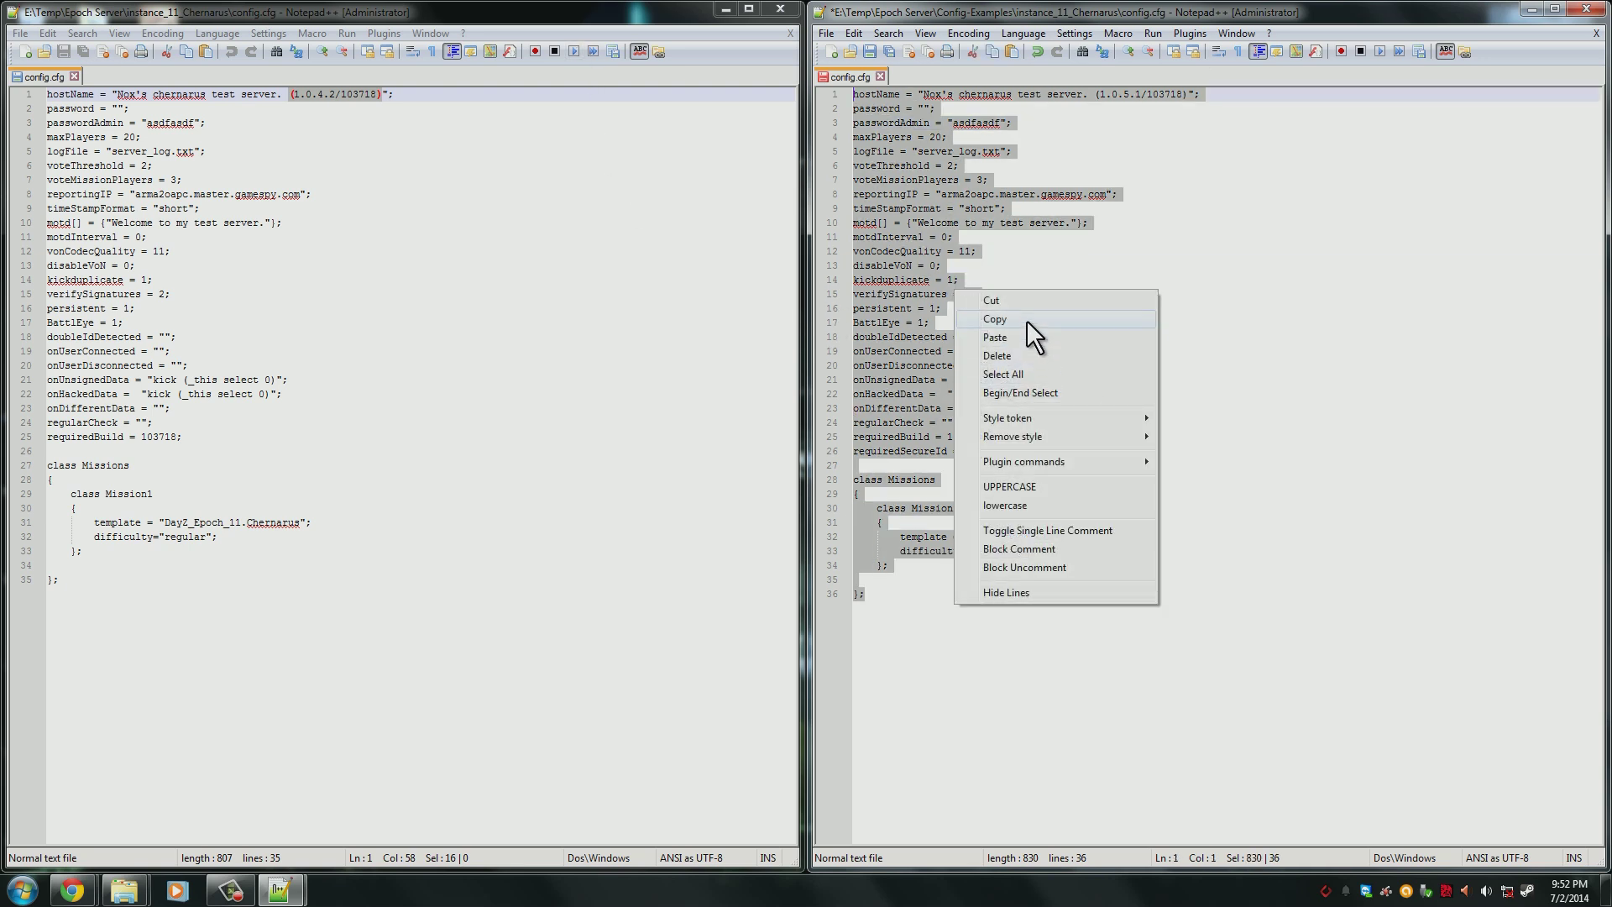
left_click(995, 319)
left_click(351, 599)
key("ctrl+a")
right_click(203, 193)
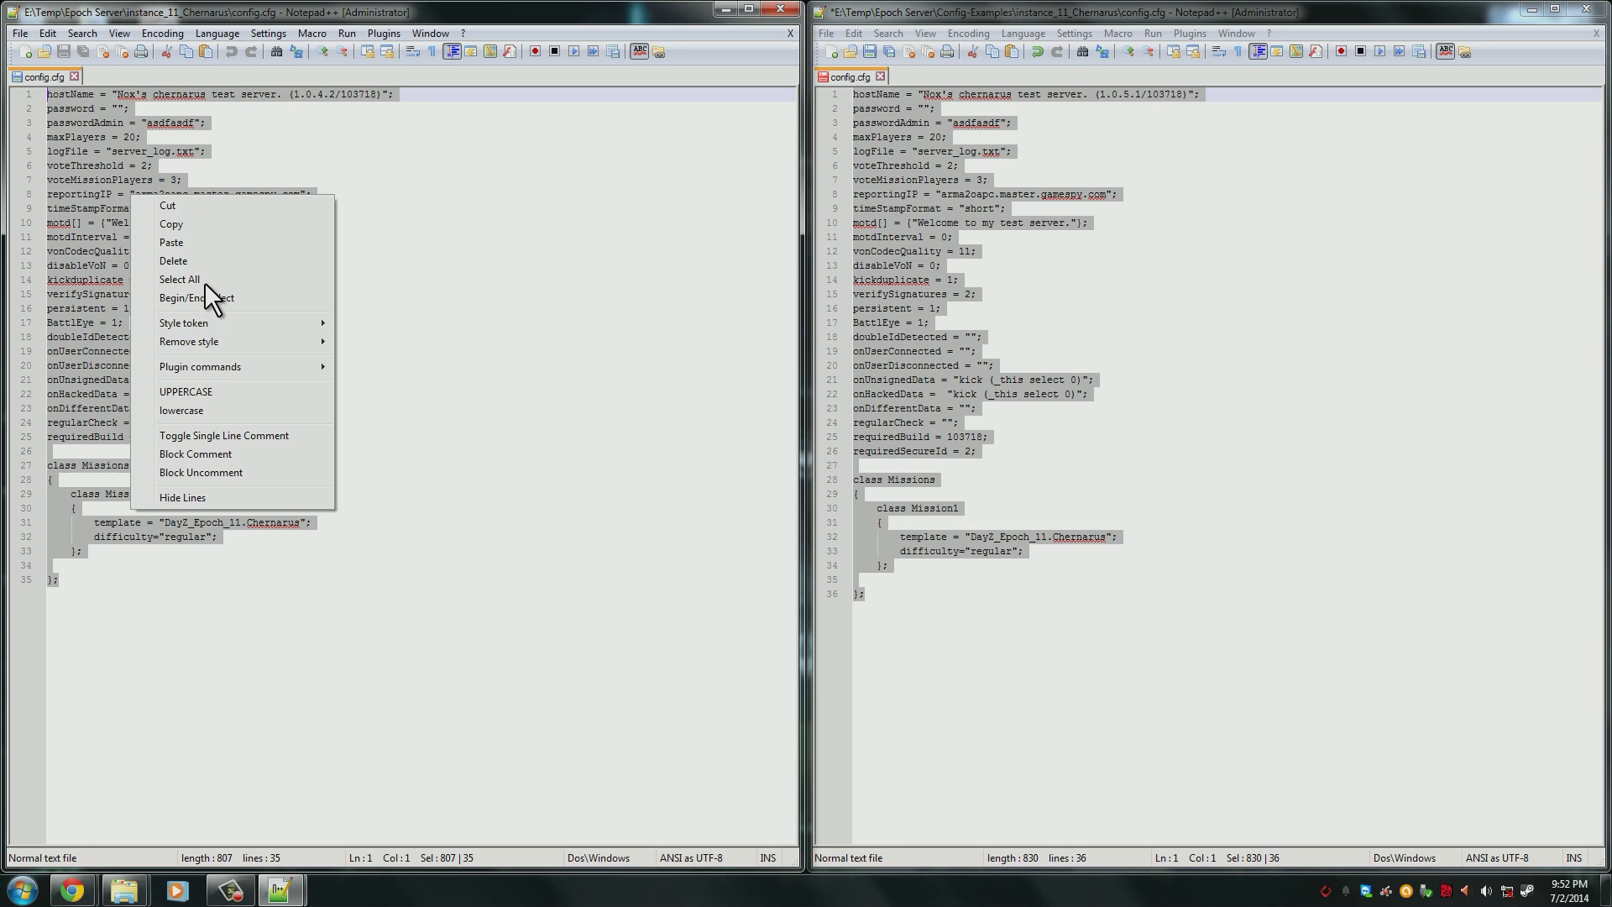
left_click(202, 239)
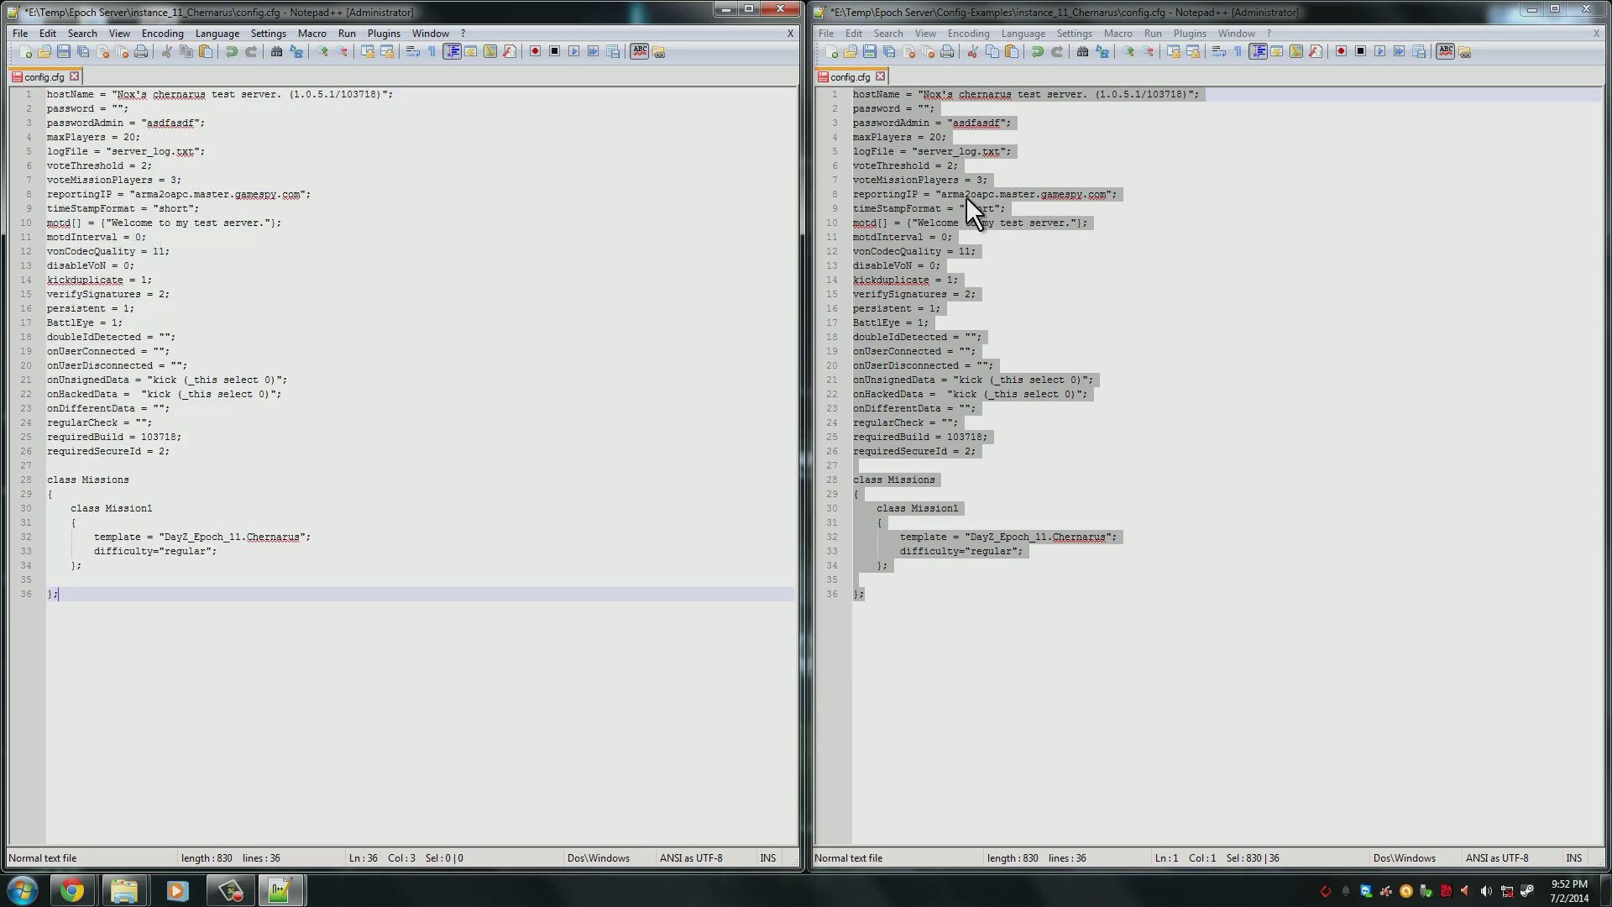
left_click(209, 266)
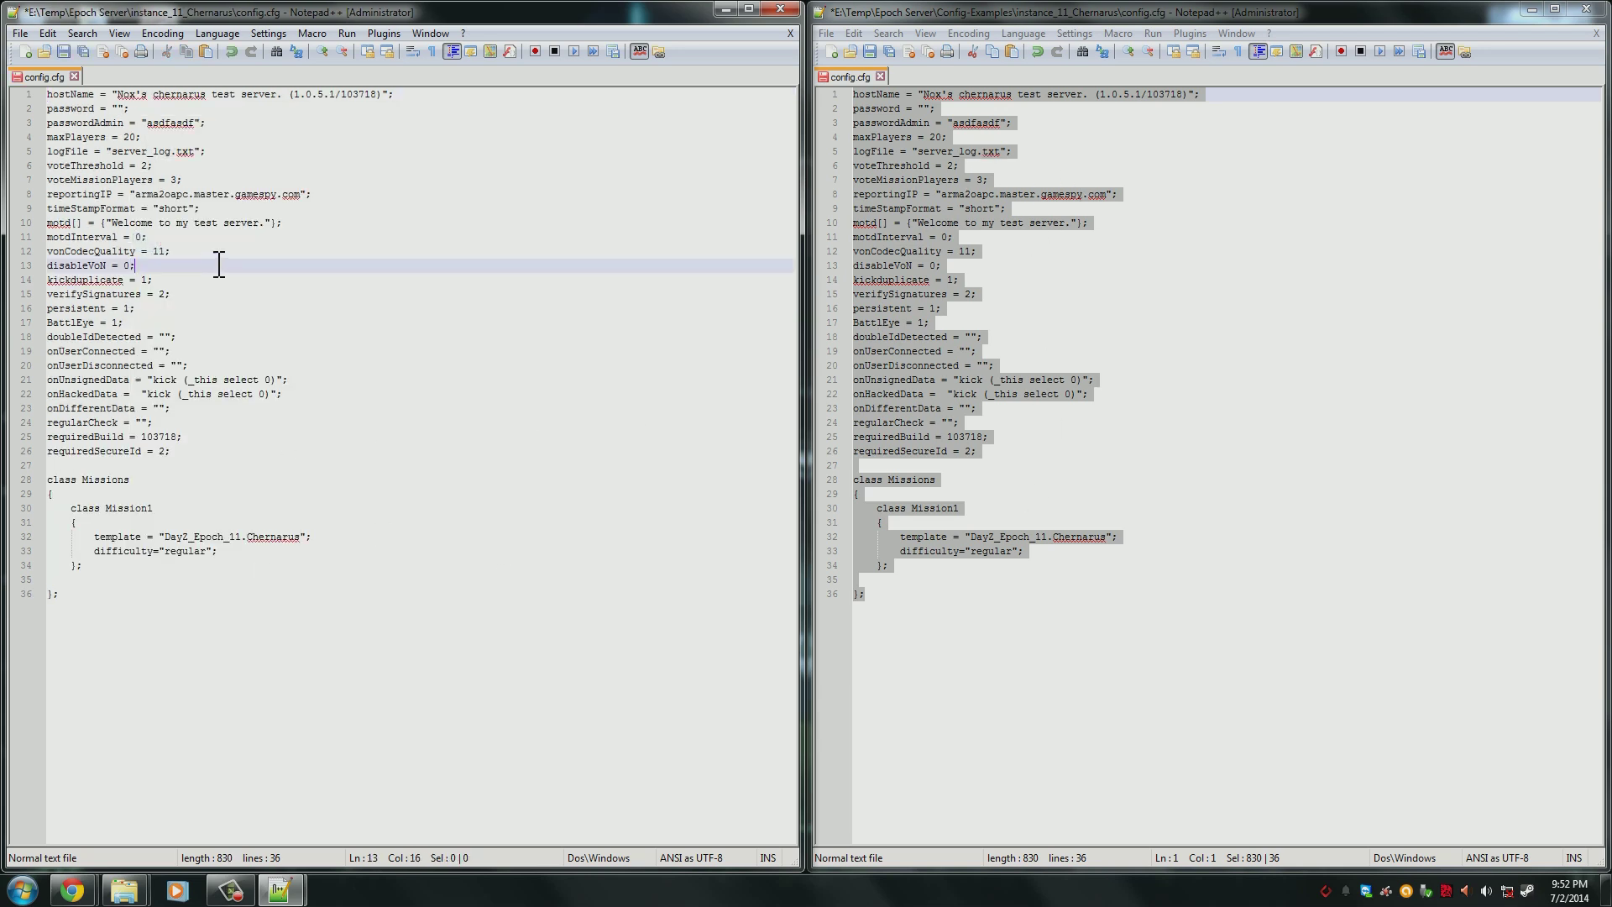
- Save the server's config.cfg and close both config files, discarding the changes to the example config
left_click(63, 52)
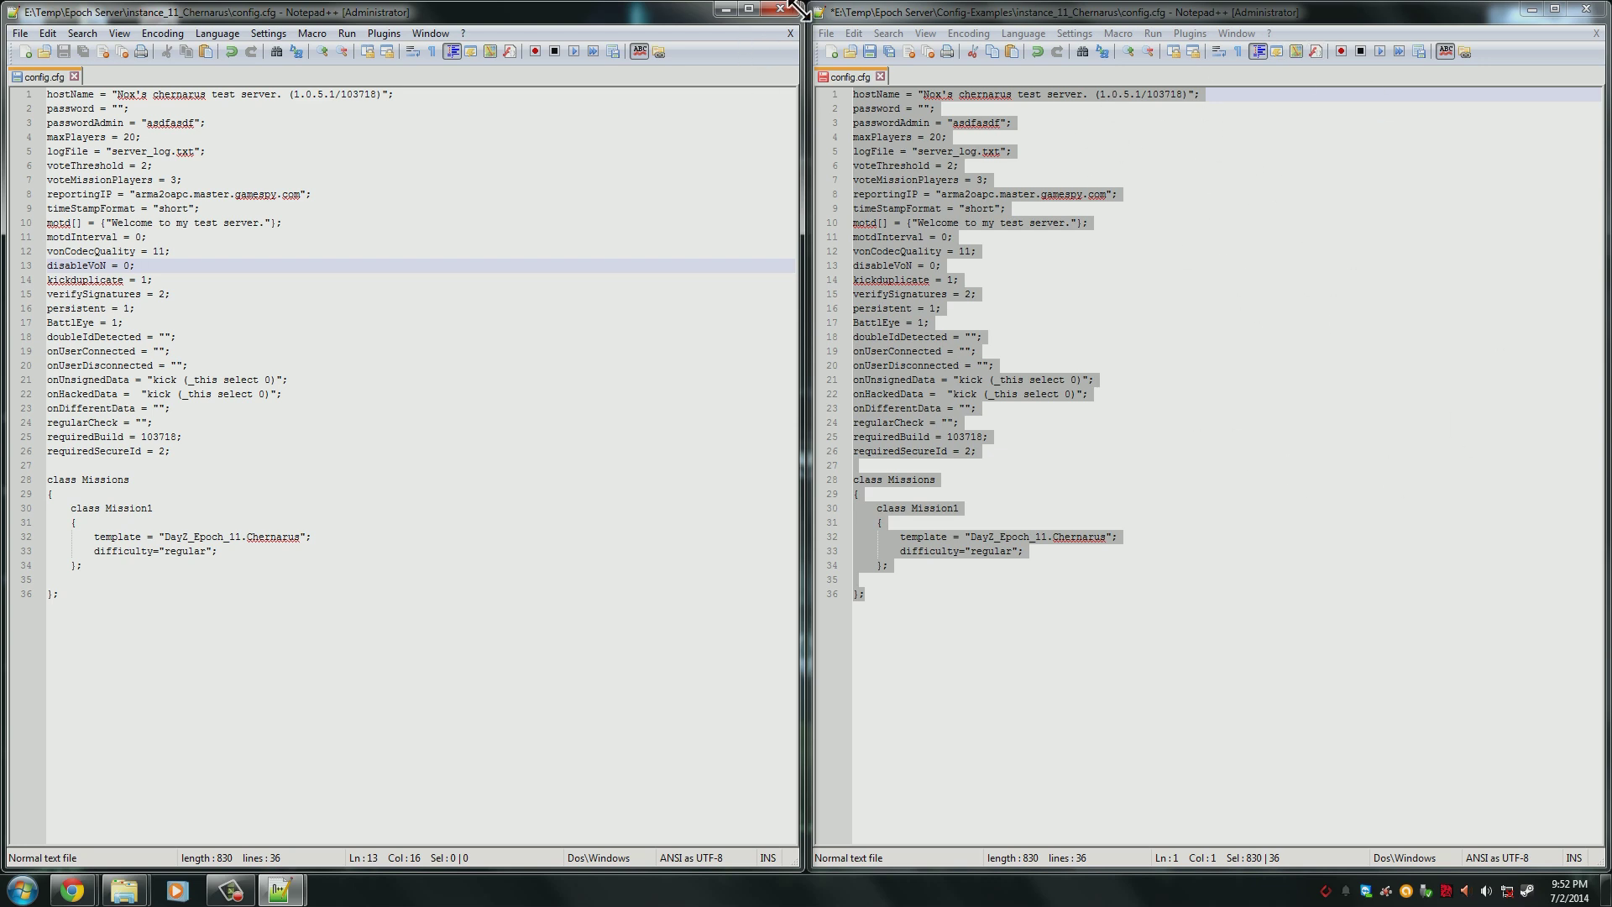
left_click(1585, 10)
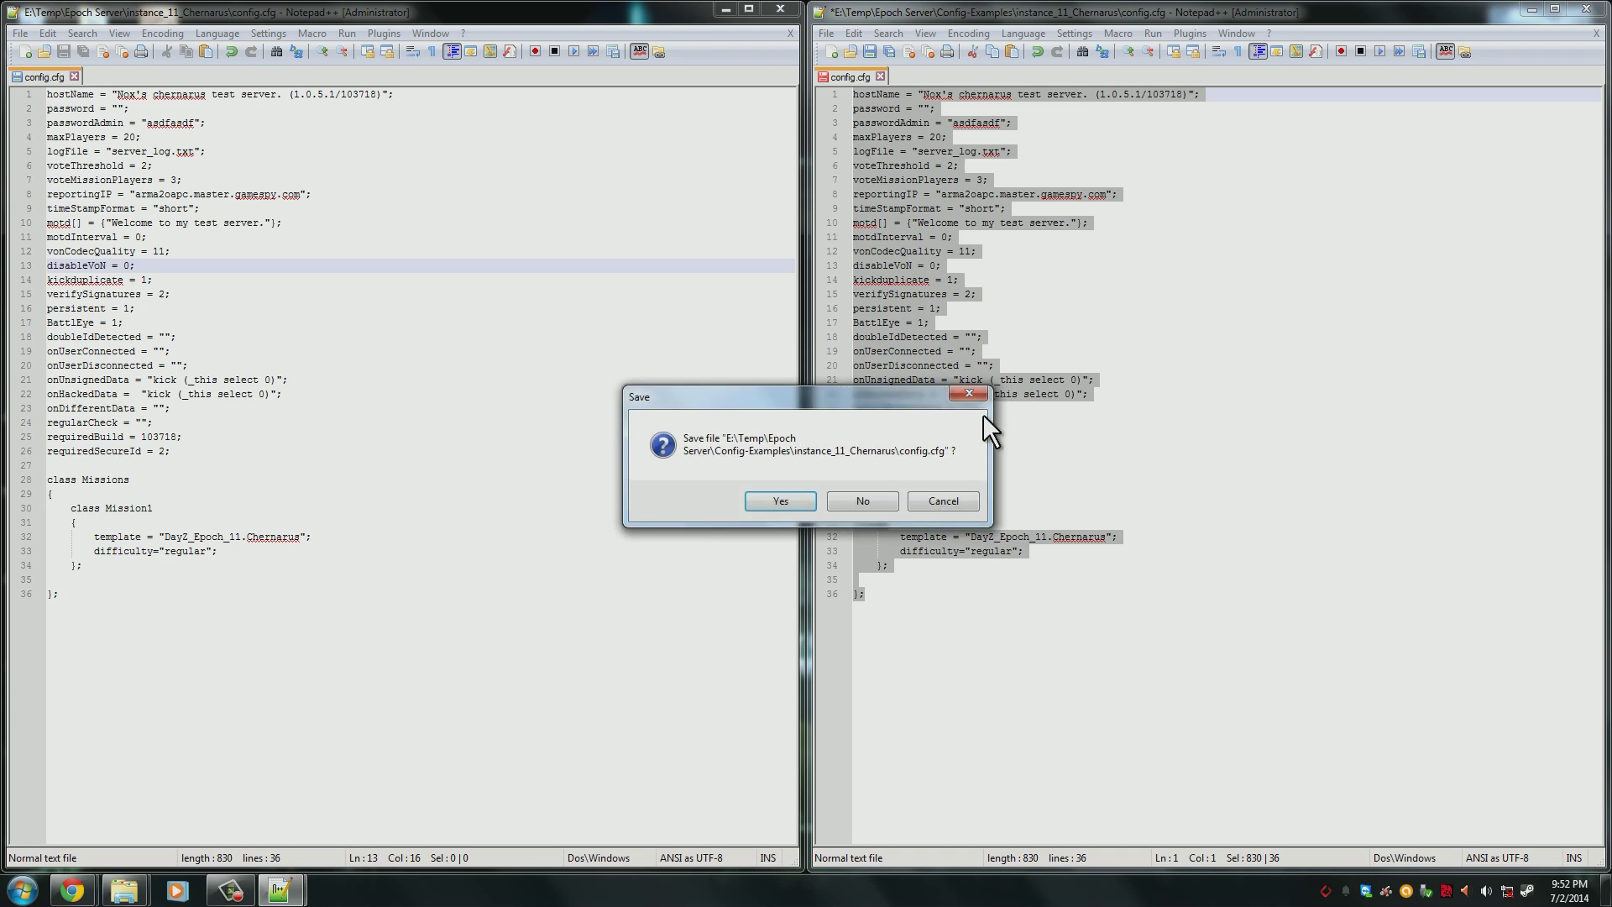
left_click(881, 504)
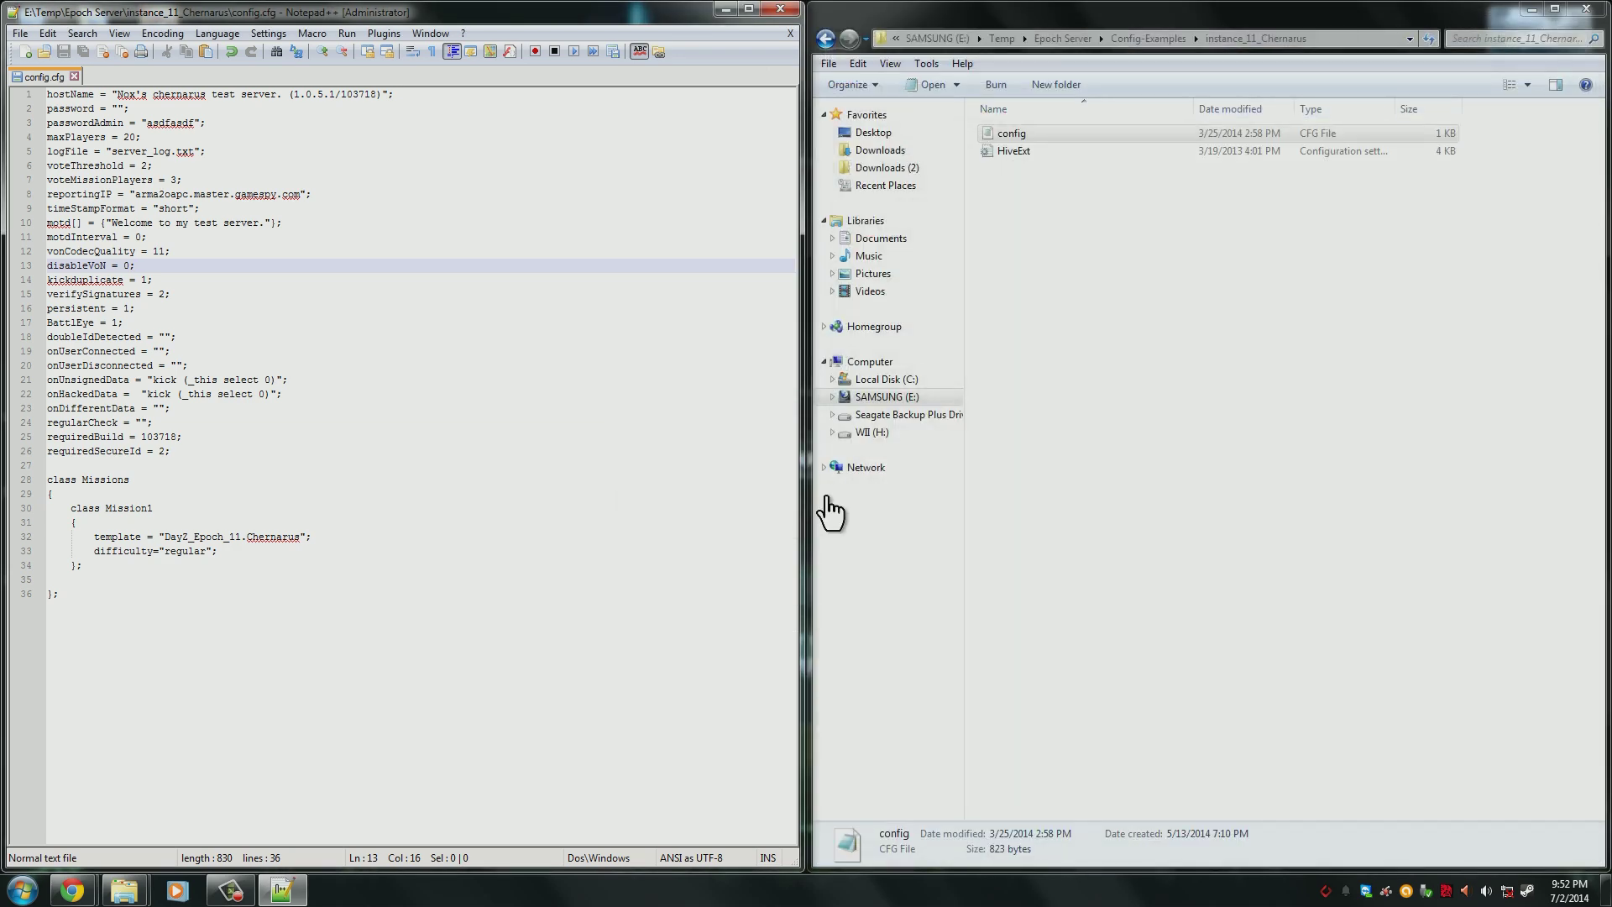
left_click(781, 10)
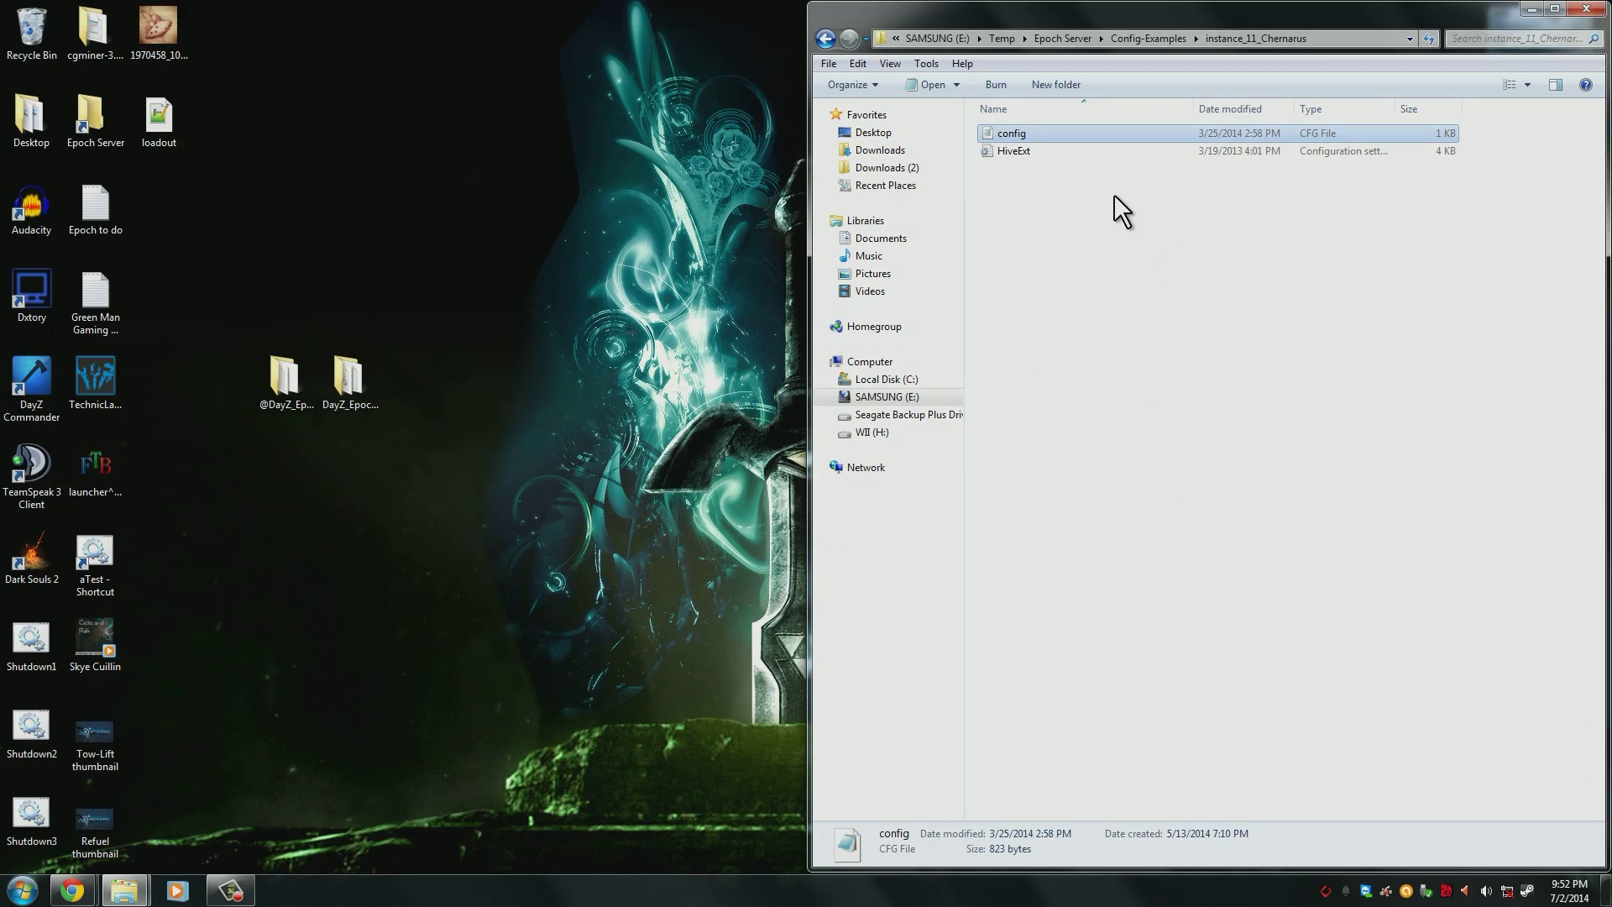
left_click(1043, 150)
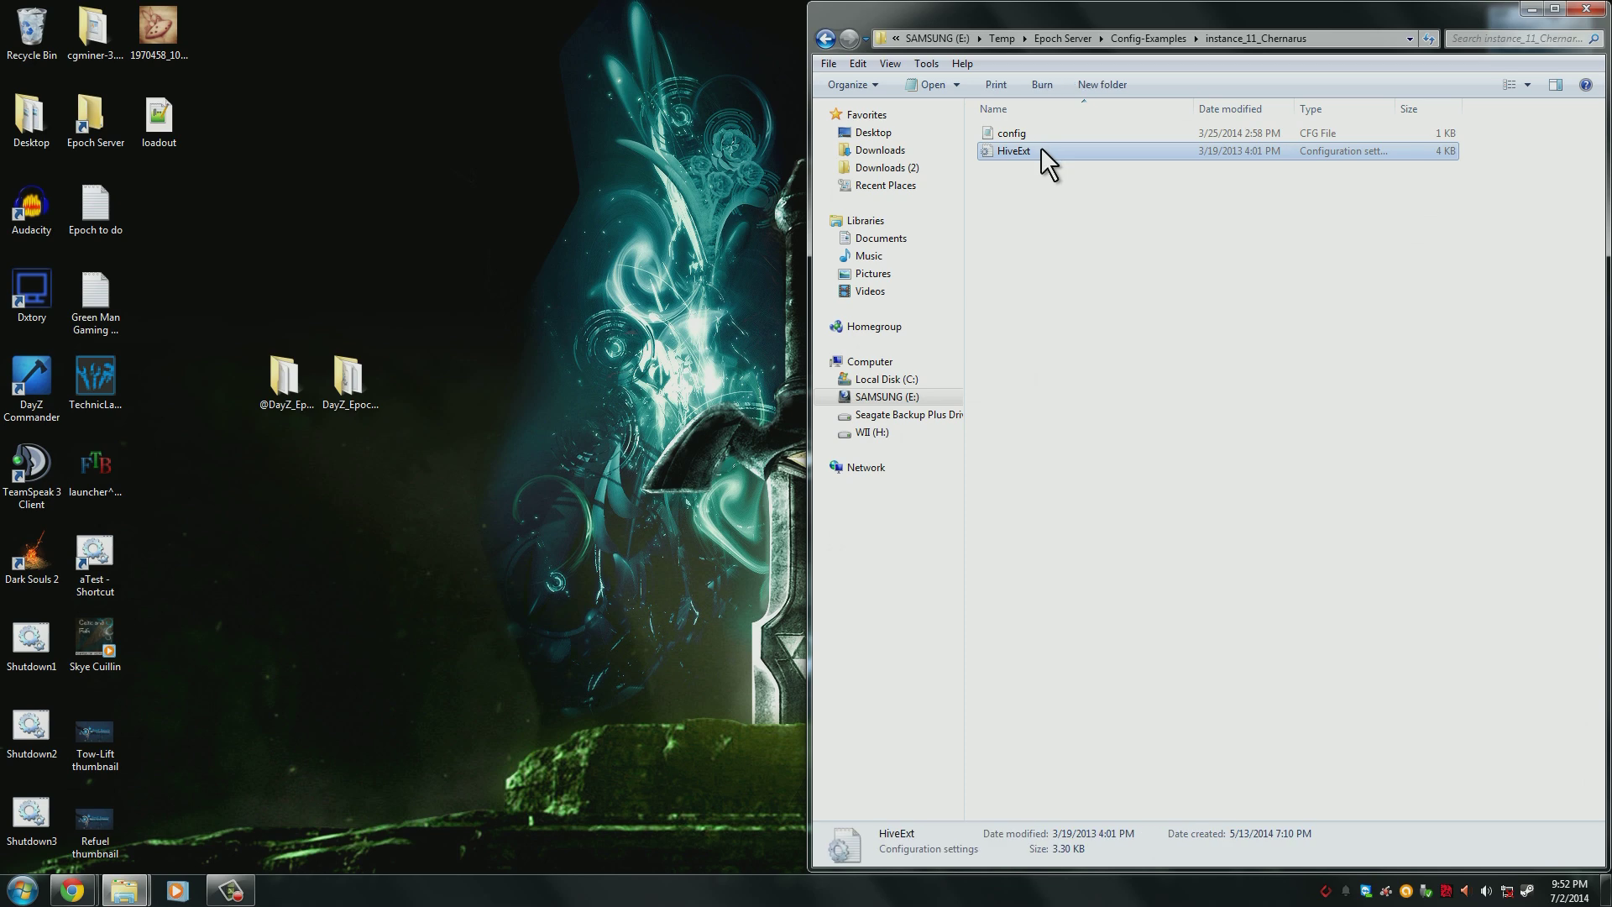
double_click(1041, 148)
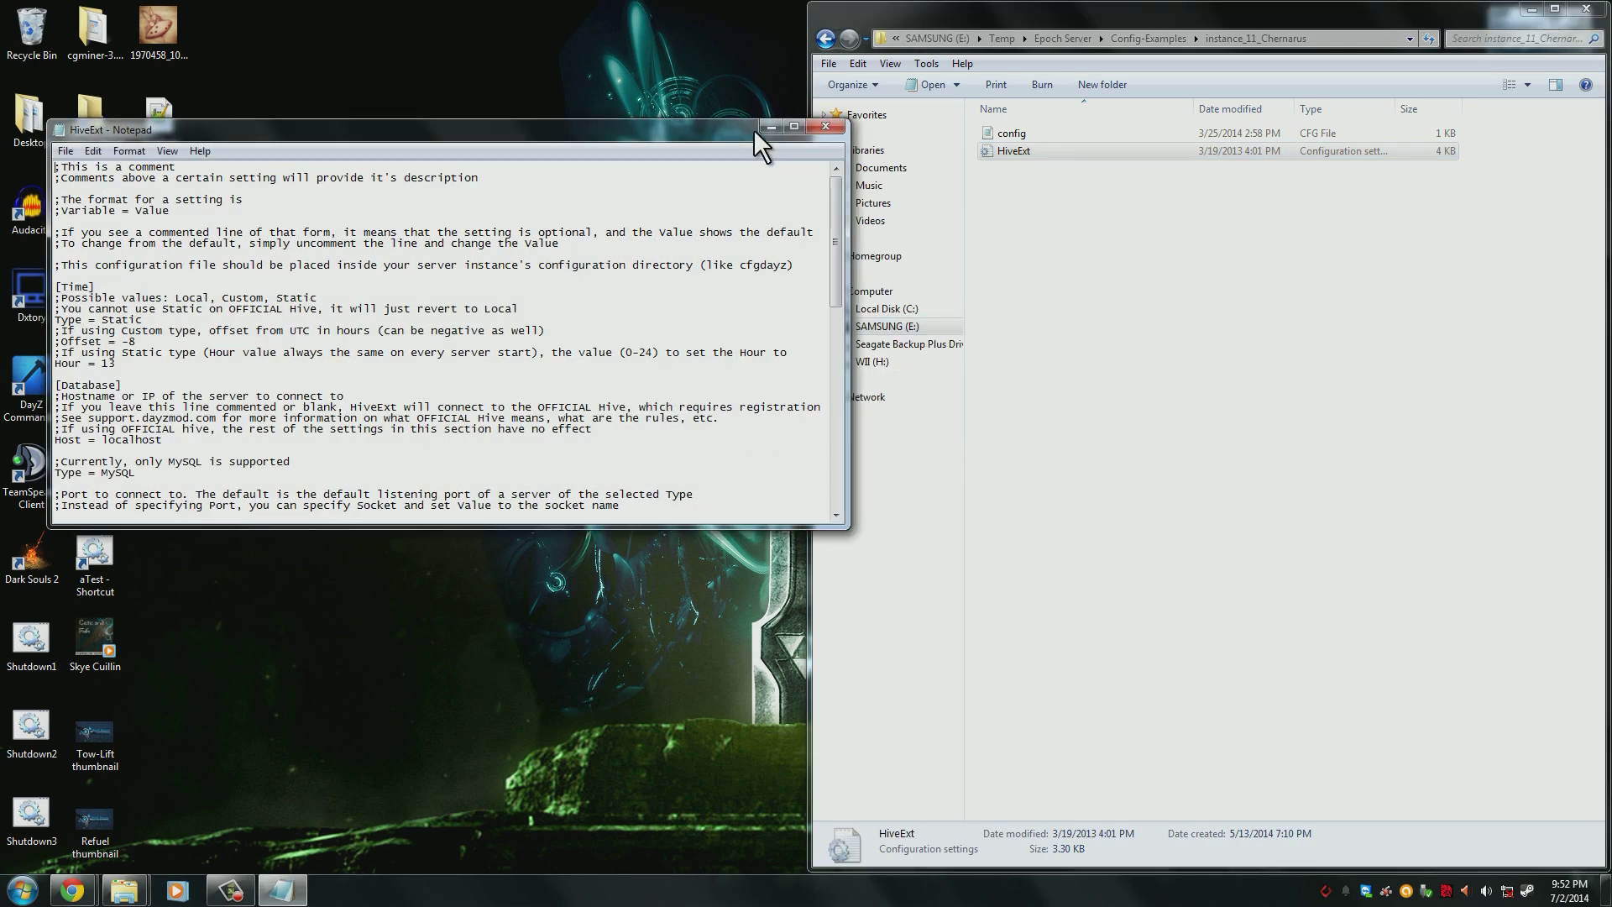
left_click(825, 126)
- Open the HiveExt.ini files from the example and the server's own instance_11_Chernarus folders in Notepad++
right_click(999, 156)
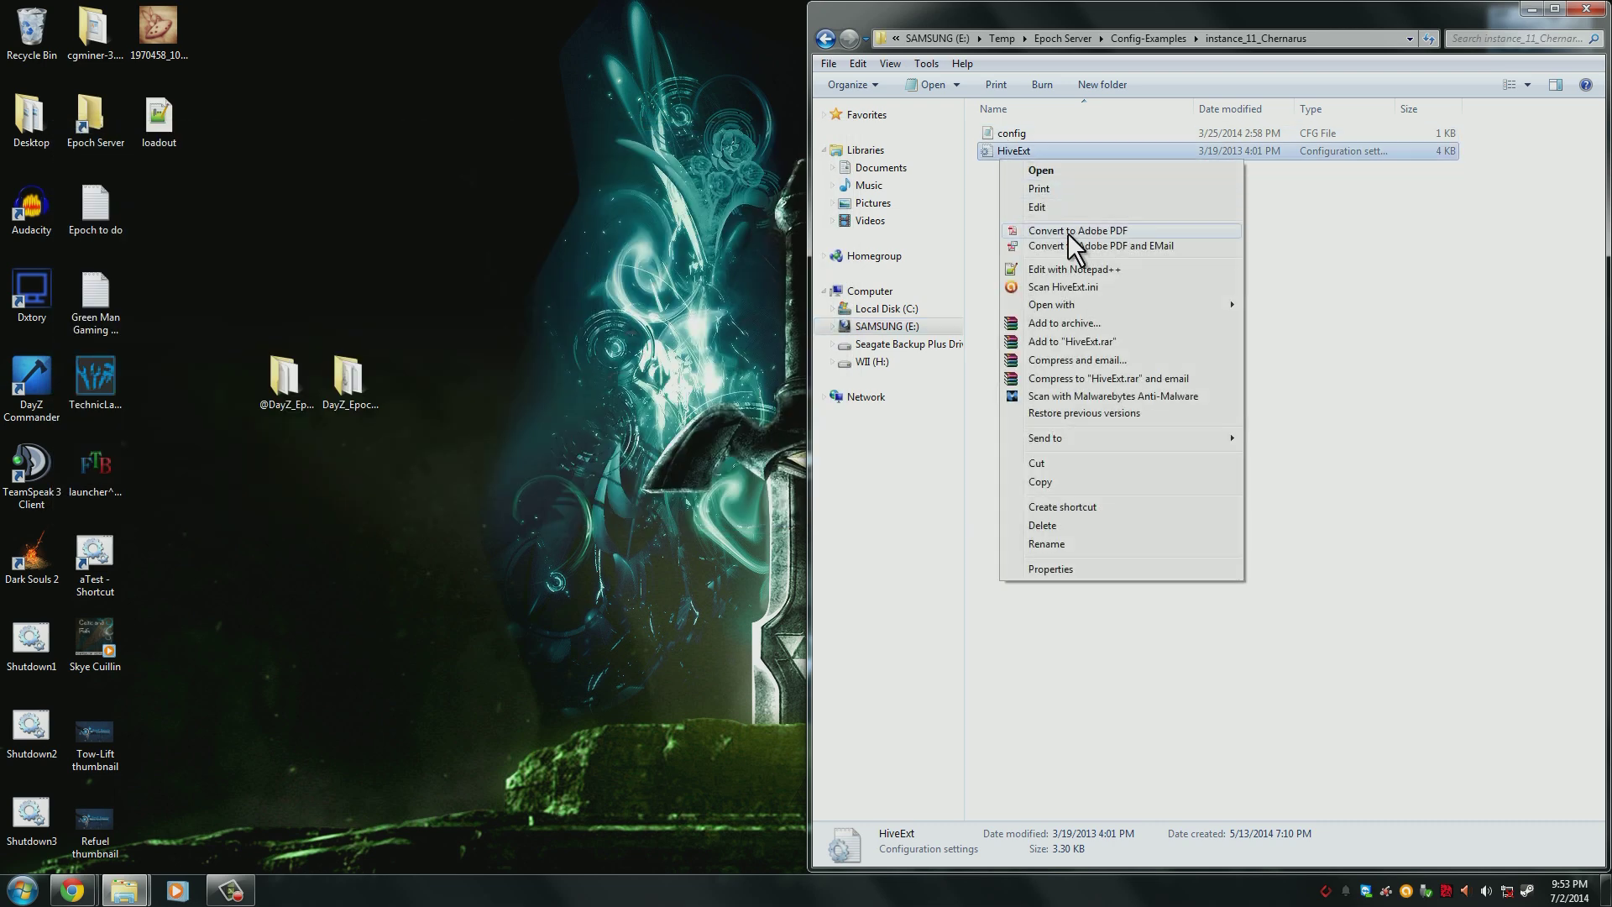
right_click(1006, 153)
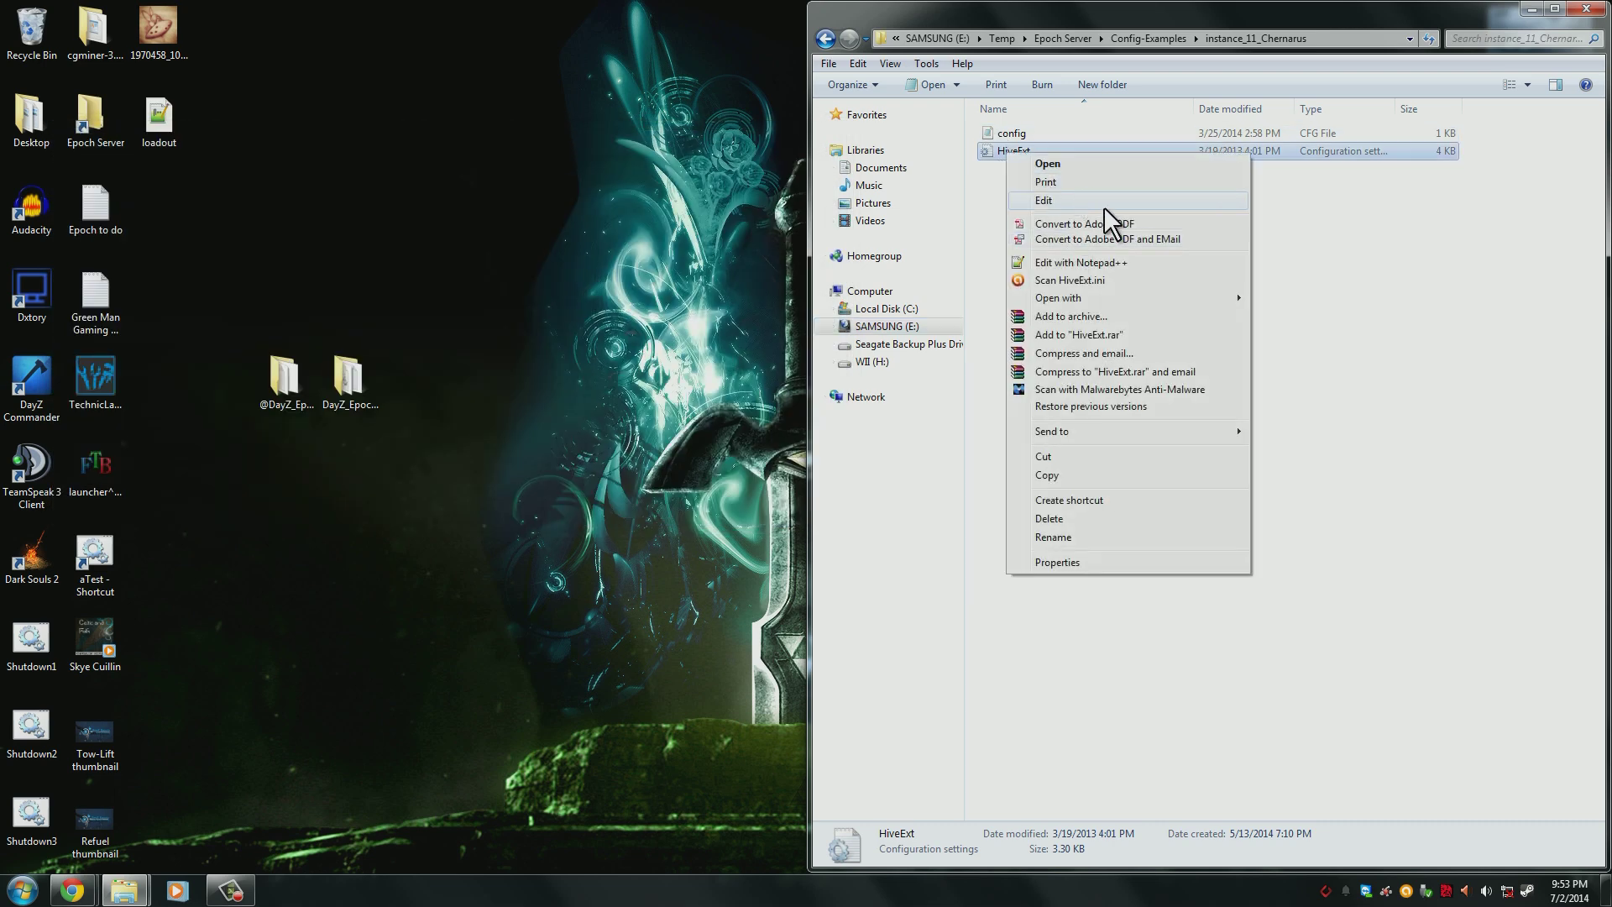
left_click(1150, 261)
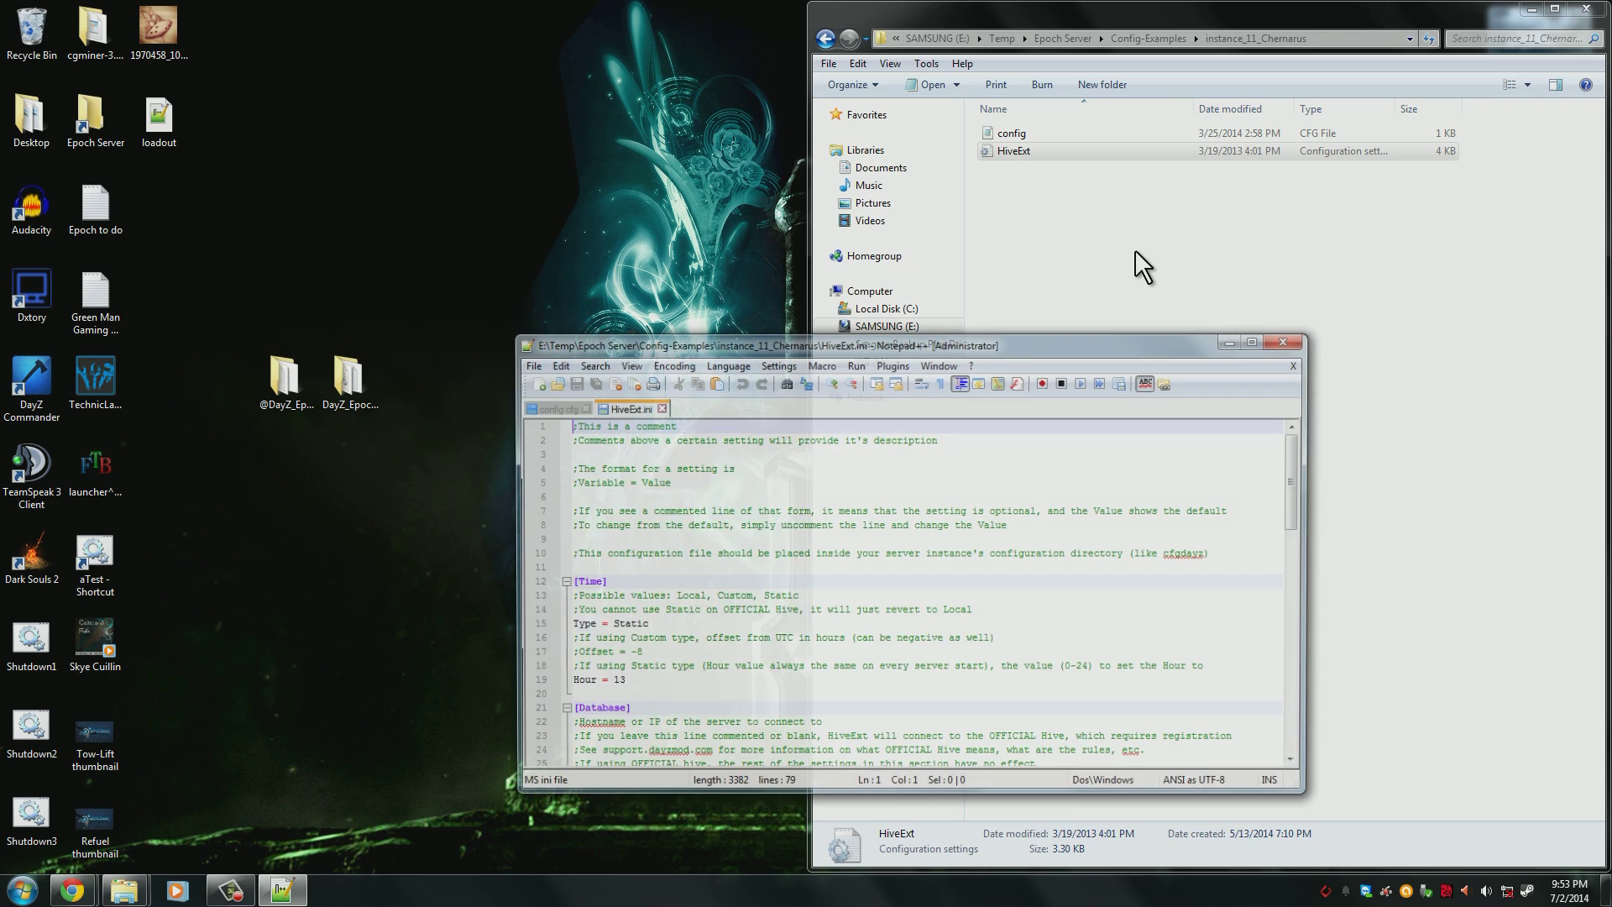
left_click(1058, 36)
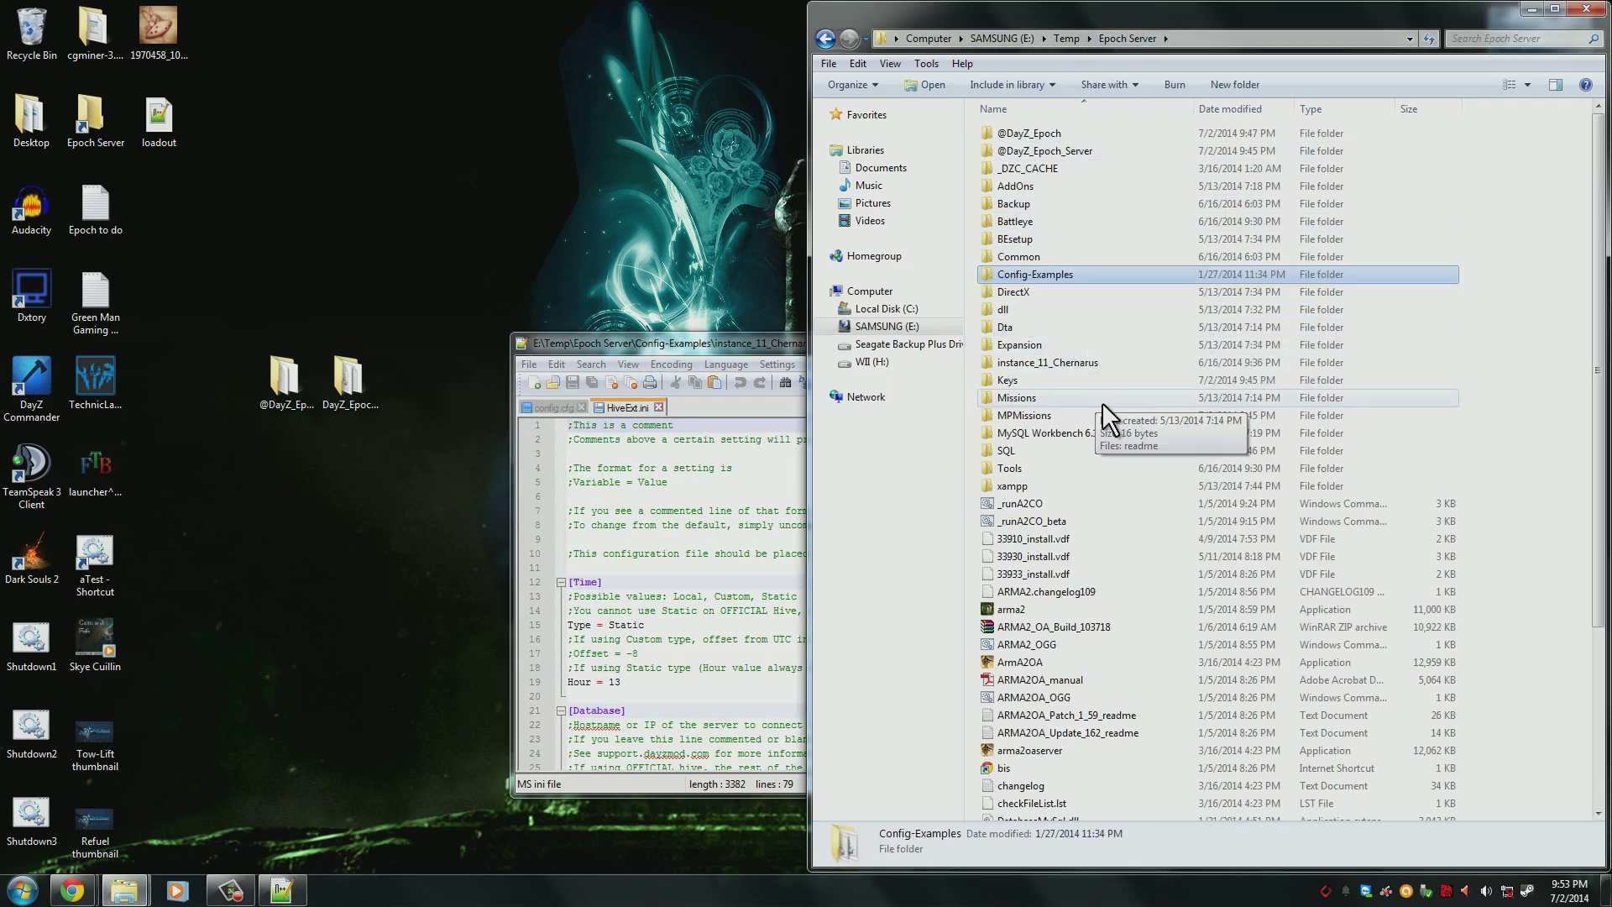
double_click(1105, 362)
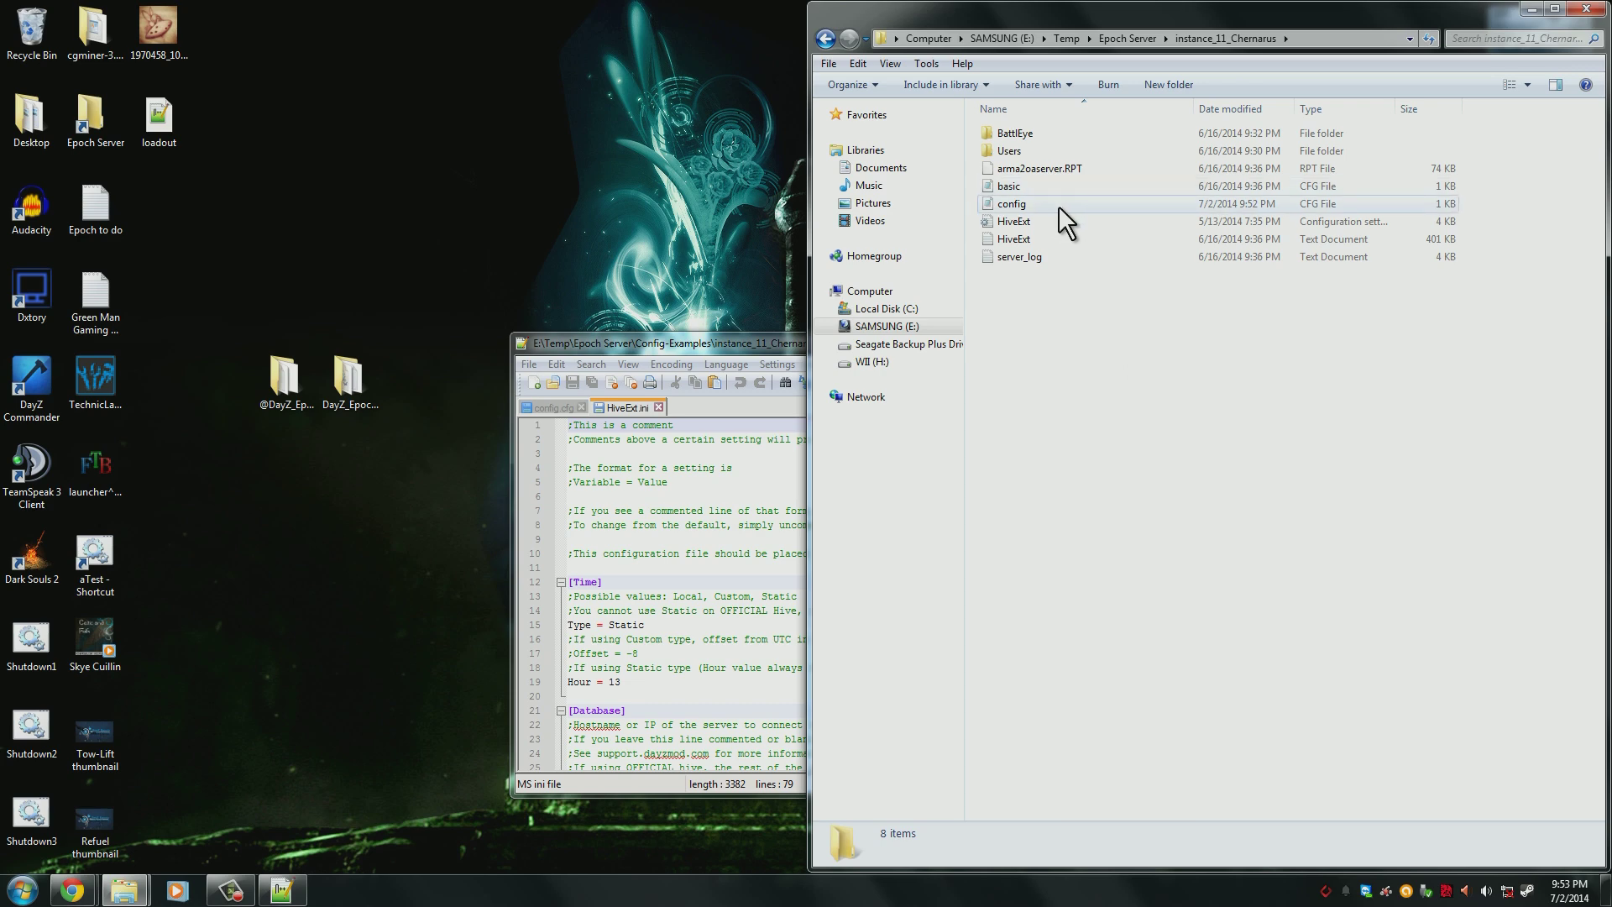
right_click(1026, 221)
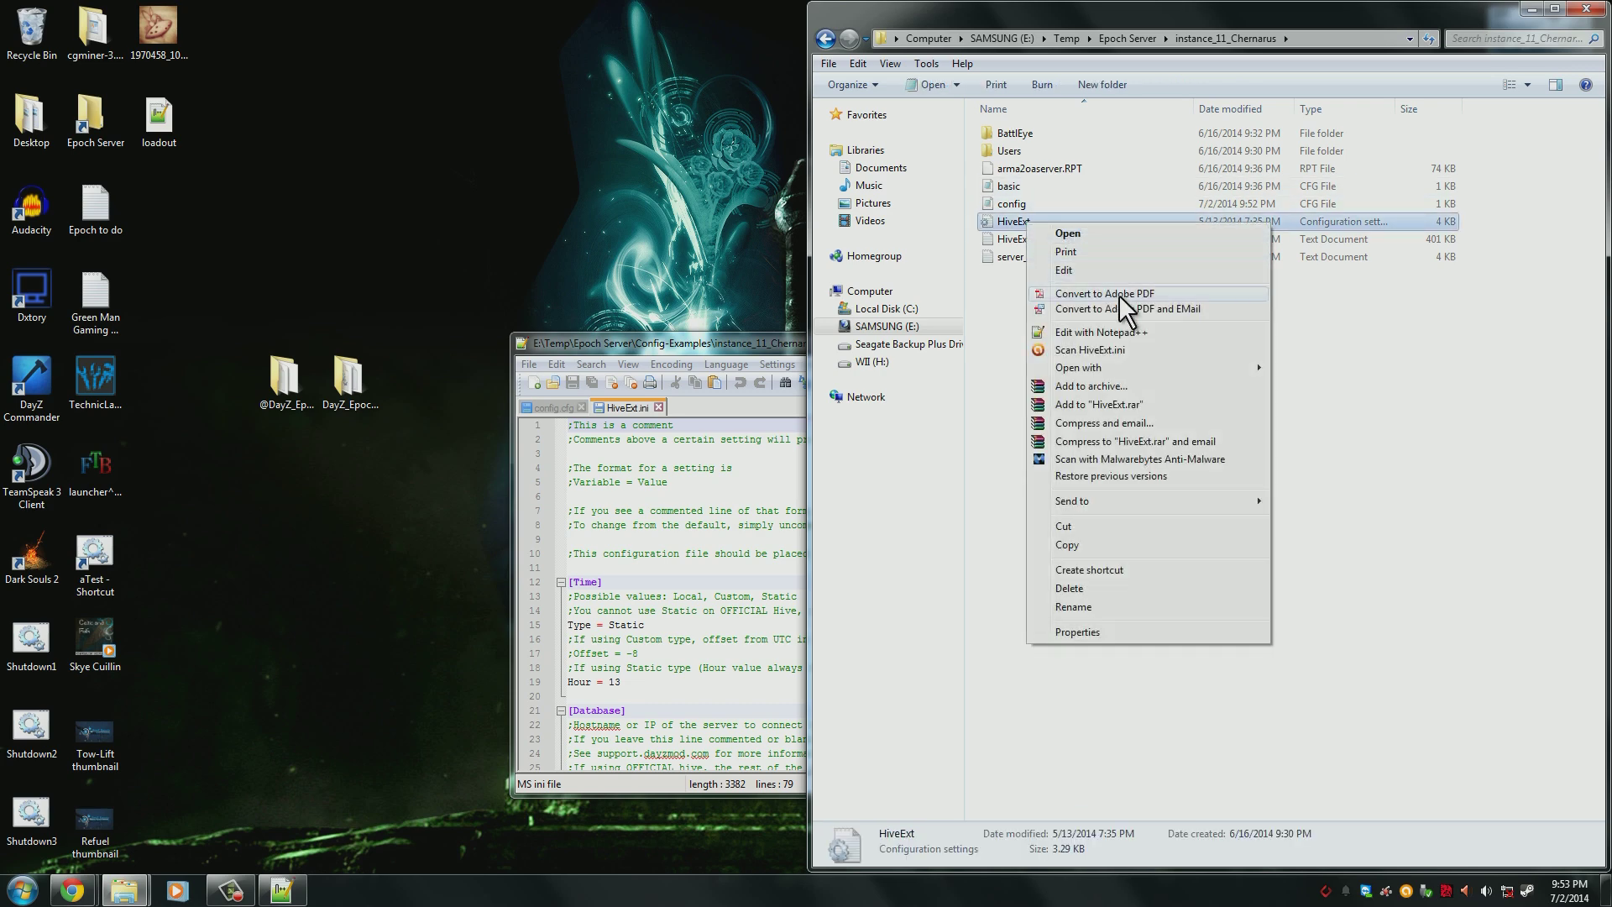
left_click(1125, 334)
- Move the example HiveExt.ini into its own window and arrange it side by side with the server's HiveExt.ini
left_click_drag(970, 356, 572, 82)
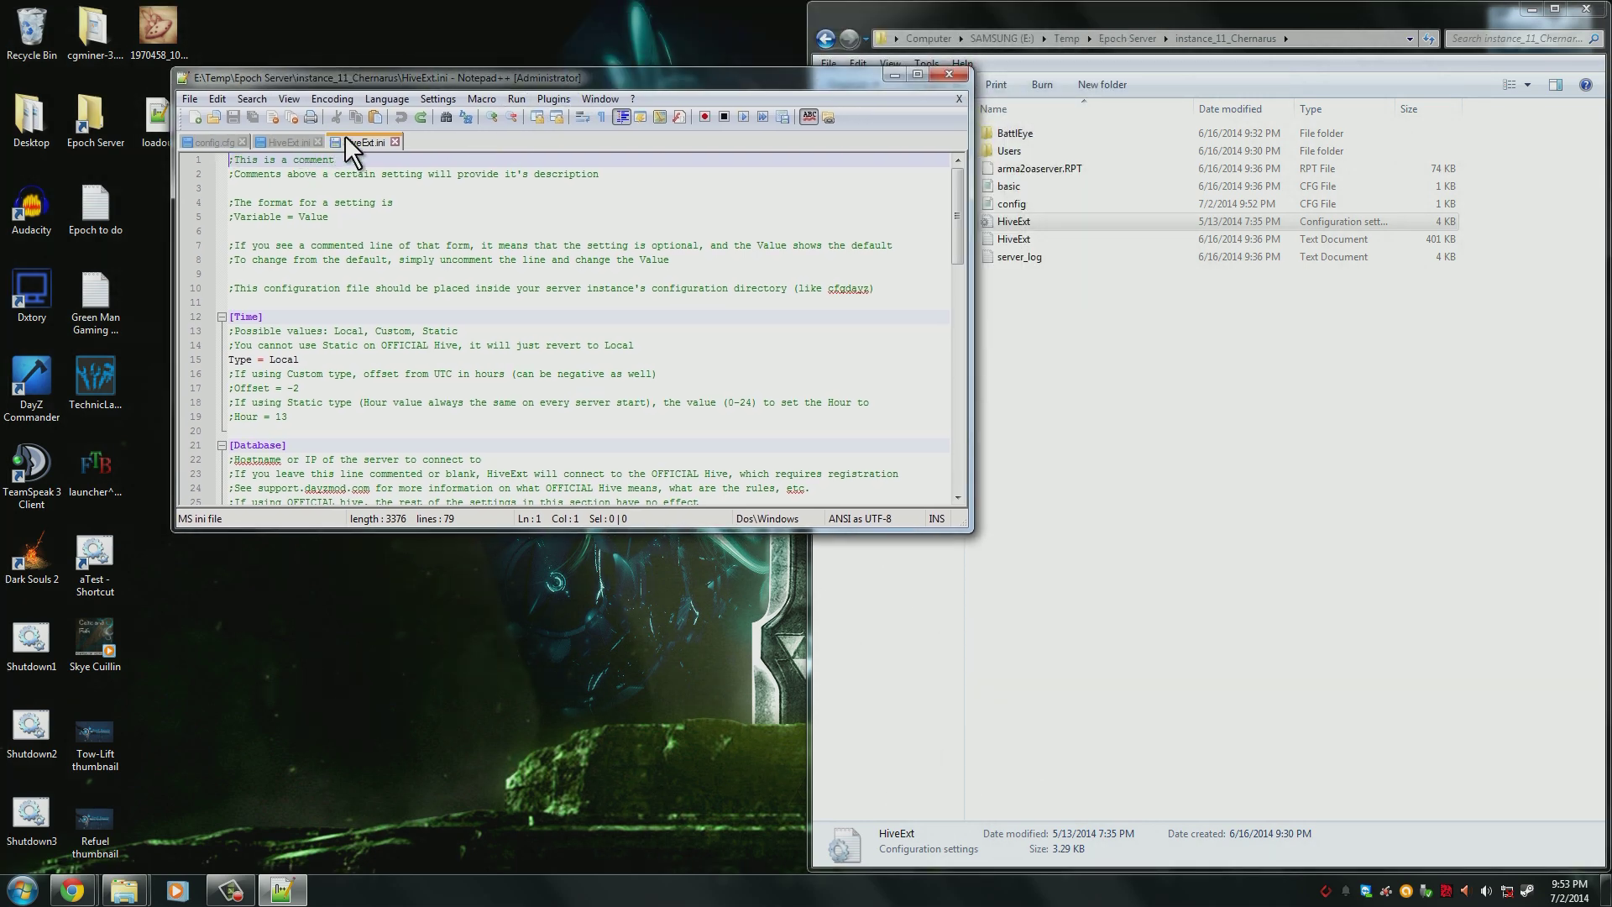
left_click_drag(293, 138, 1204, 391)
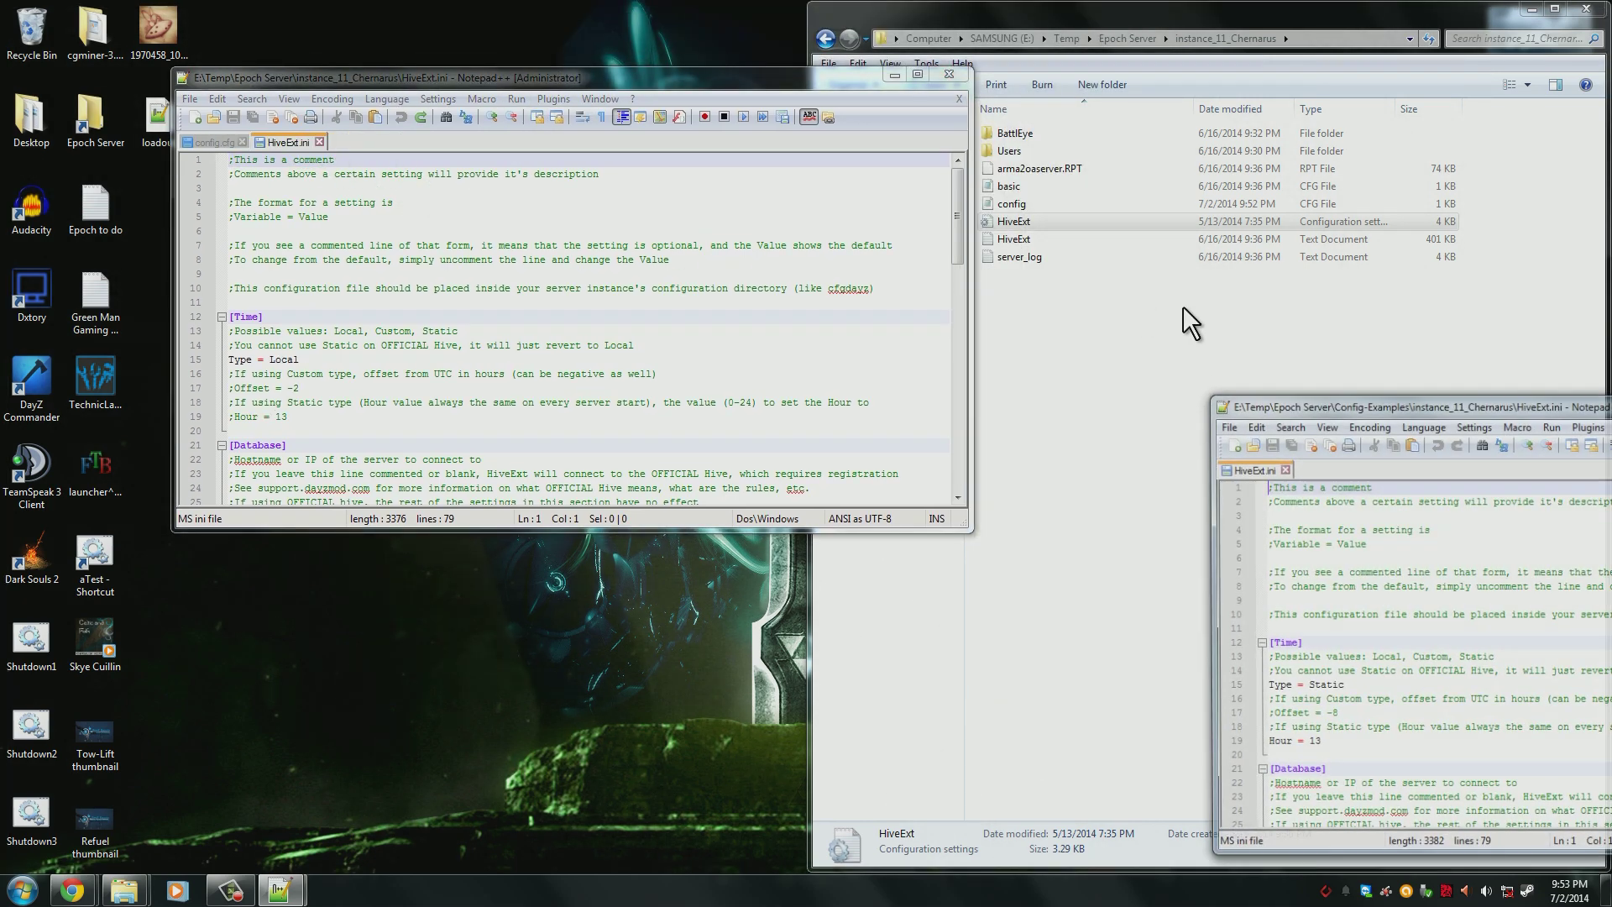
left_click_drag(1342, 399, 1123, 334)
key("super+Right")
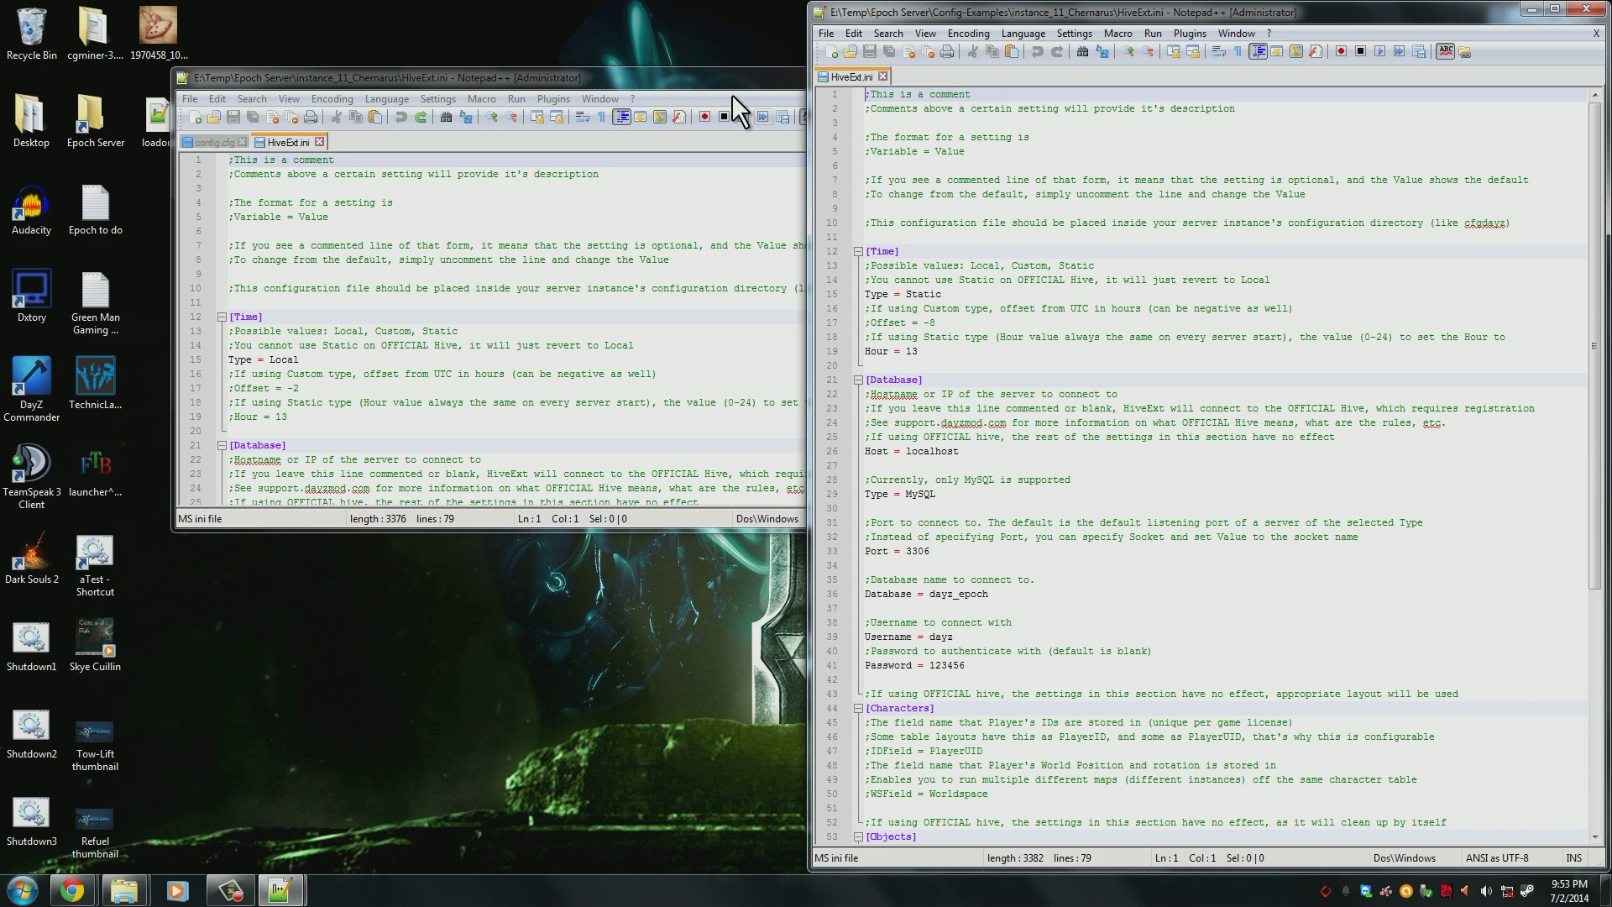
left_click_drag(440, 78, 1, 168)
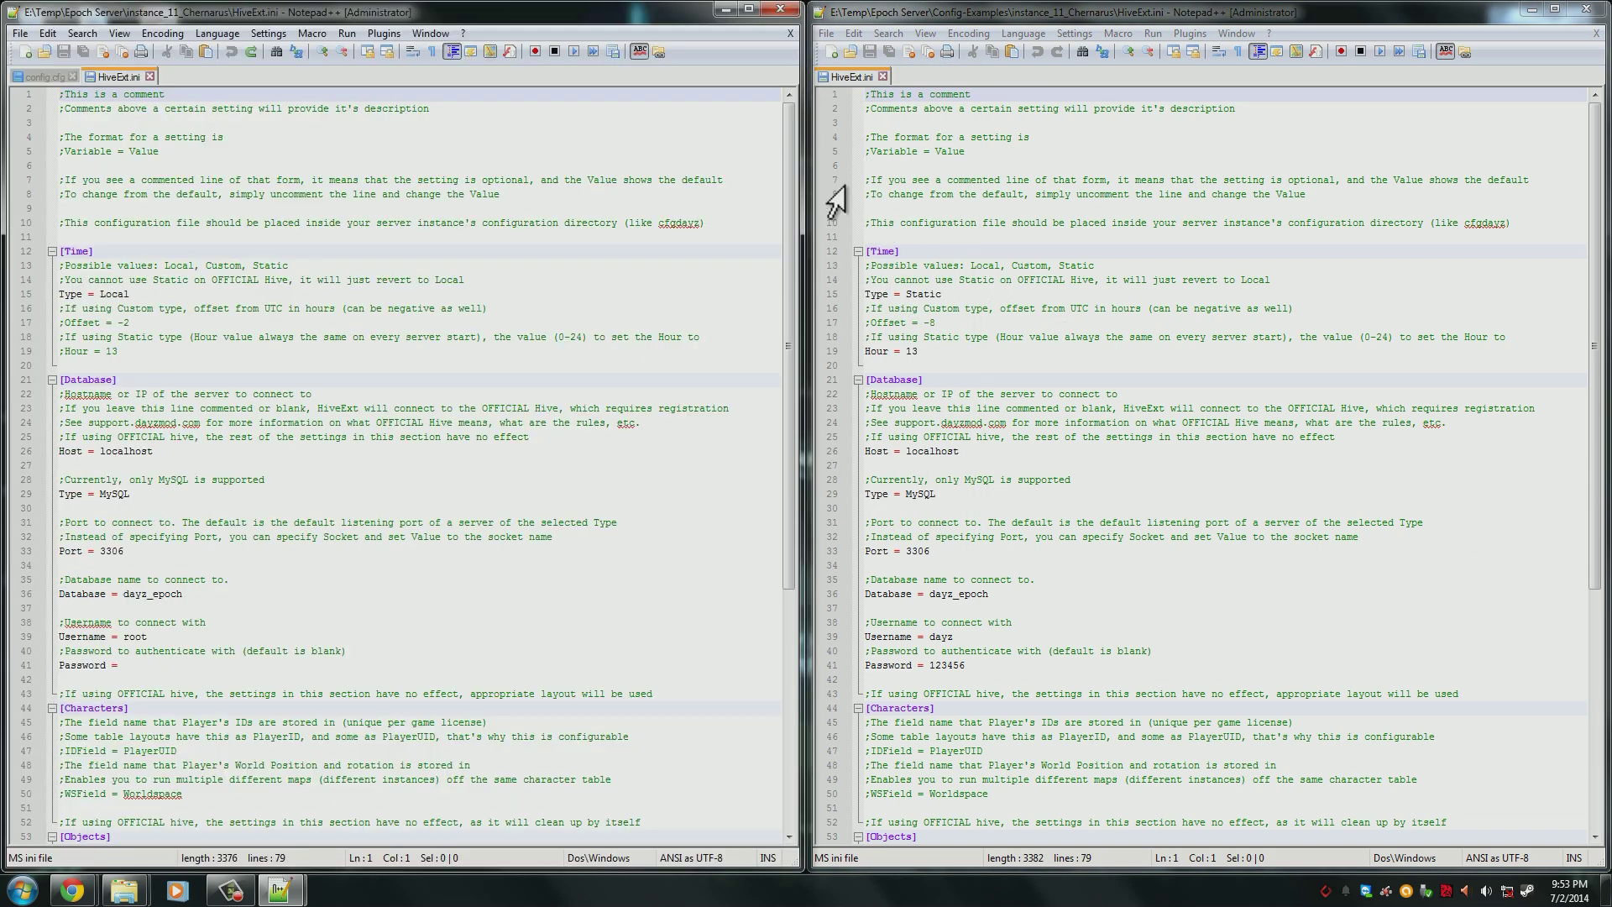
- Compare the settings sections of the server's HiveExt.ini with the example HiveExt.ini and close both files
left_click_drag(789, 149, 818, 405)
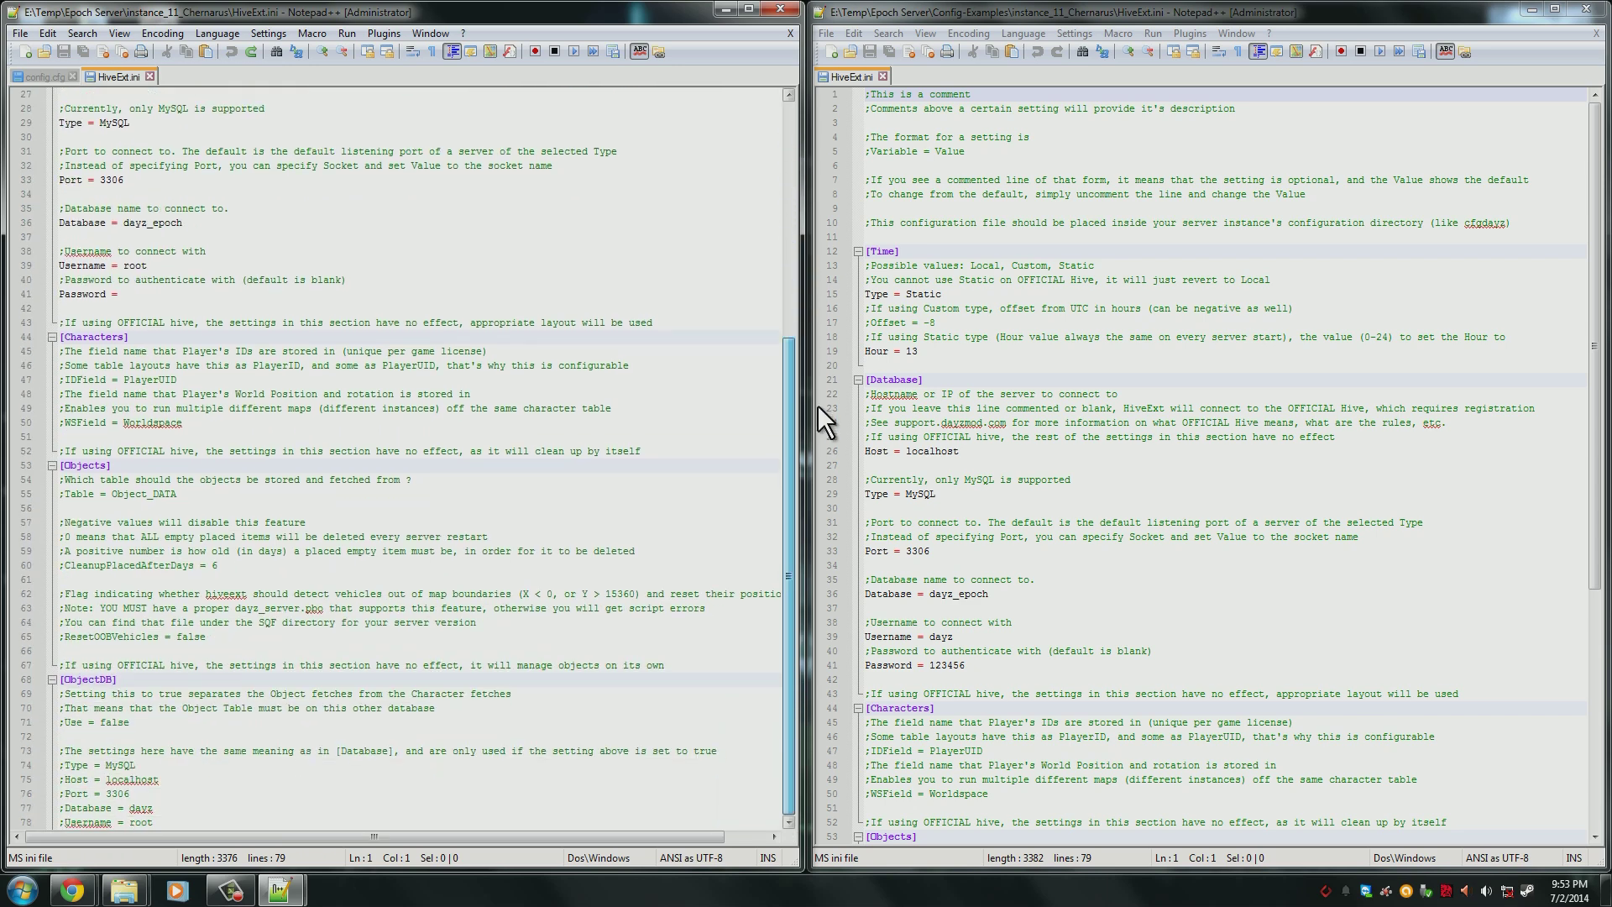
left_click_drag(1594, 315, 1600, 579)
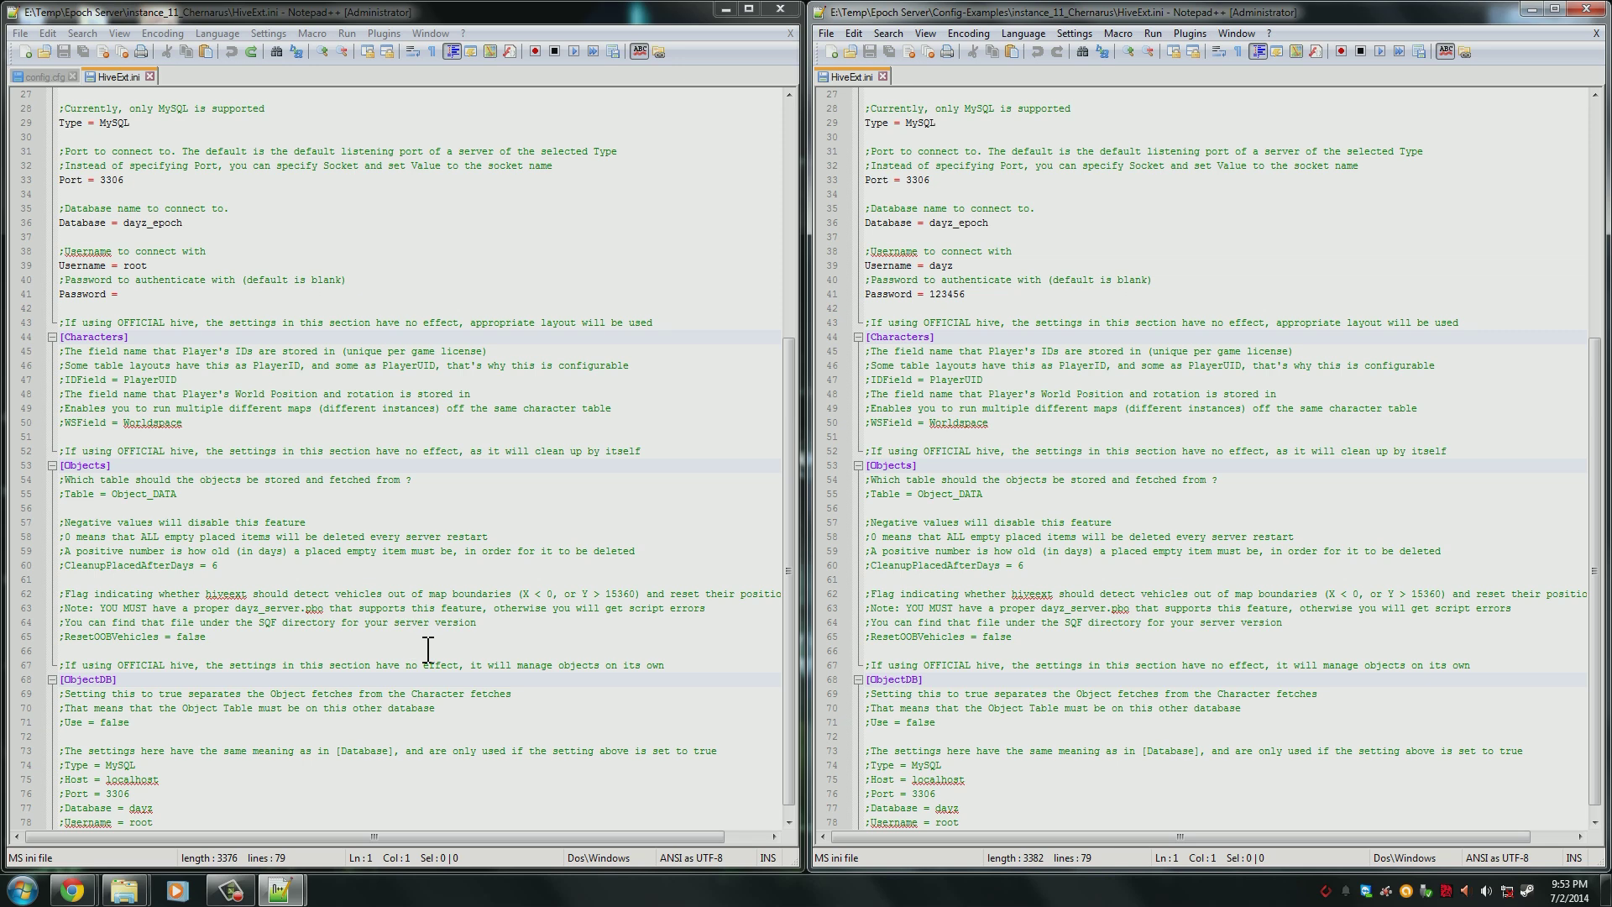
left_click(270, 811)
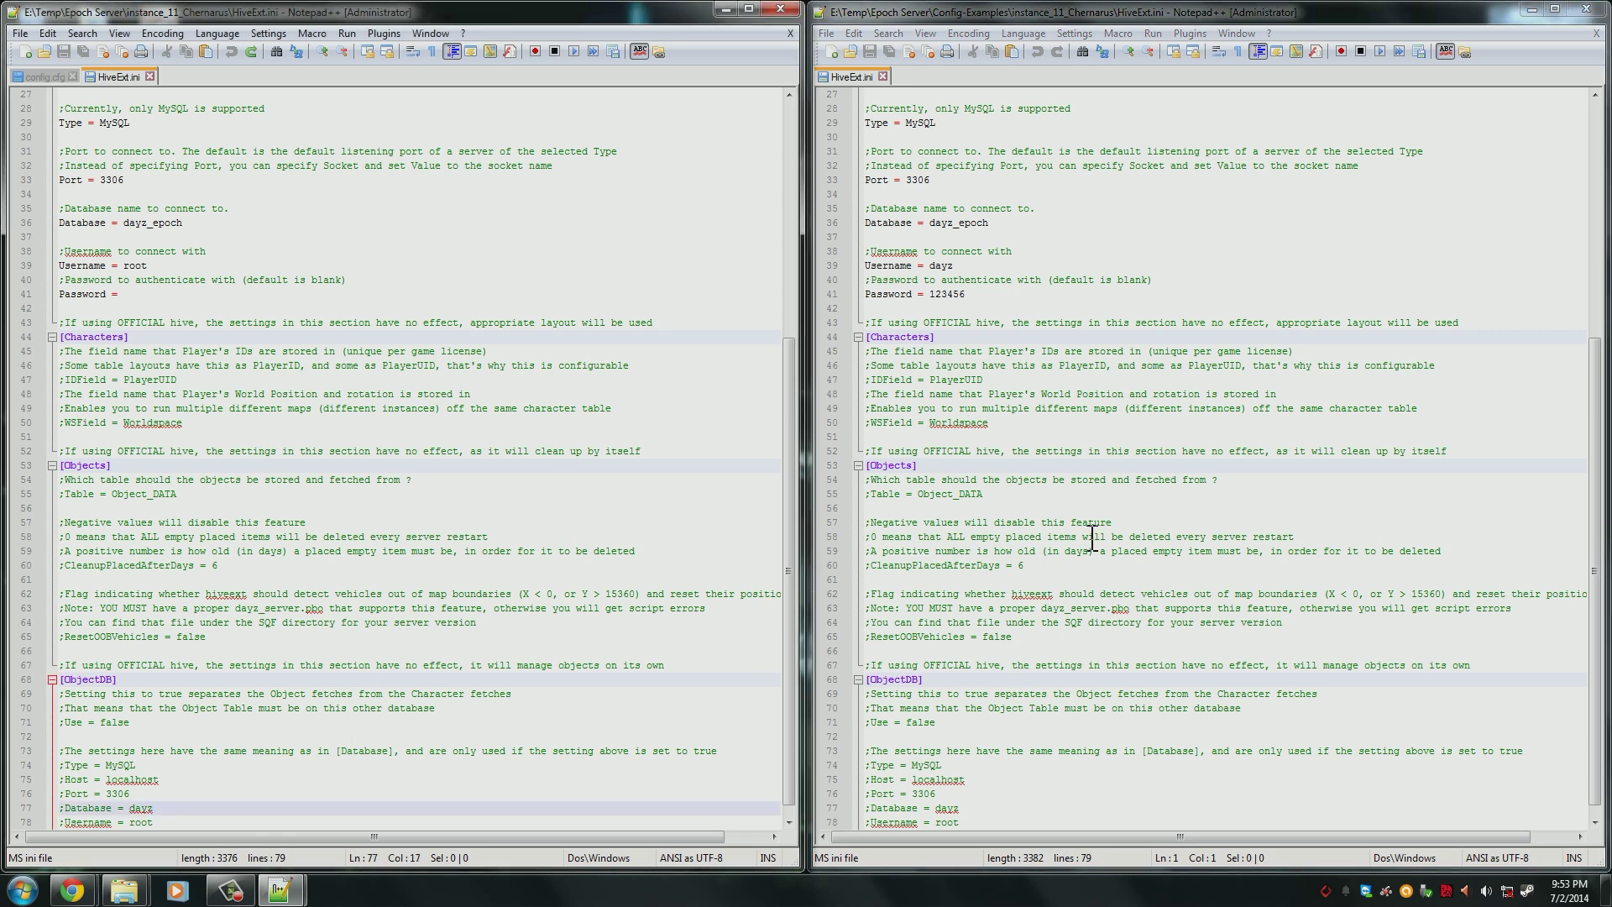
left_click_drag(783, 447, 767, 314)
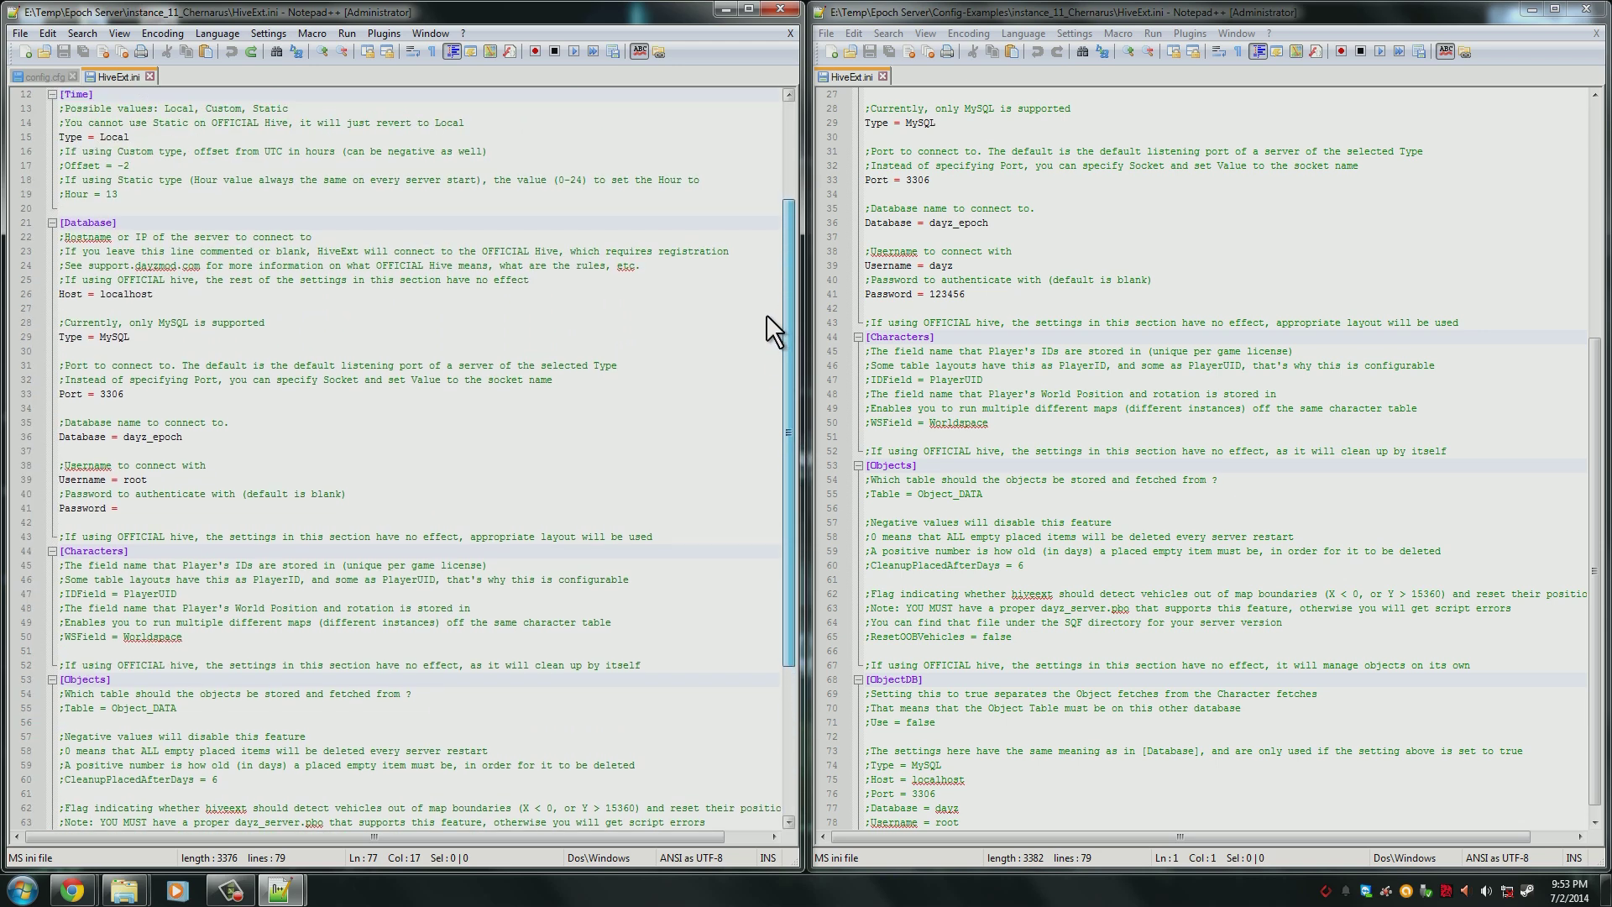
left_click(1181, 309)
scroll(1175, 352, "up", 9)
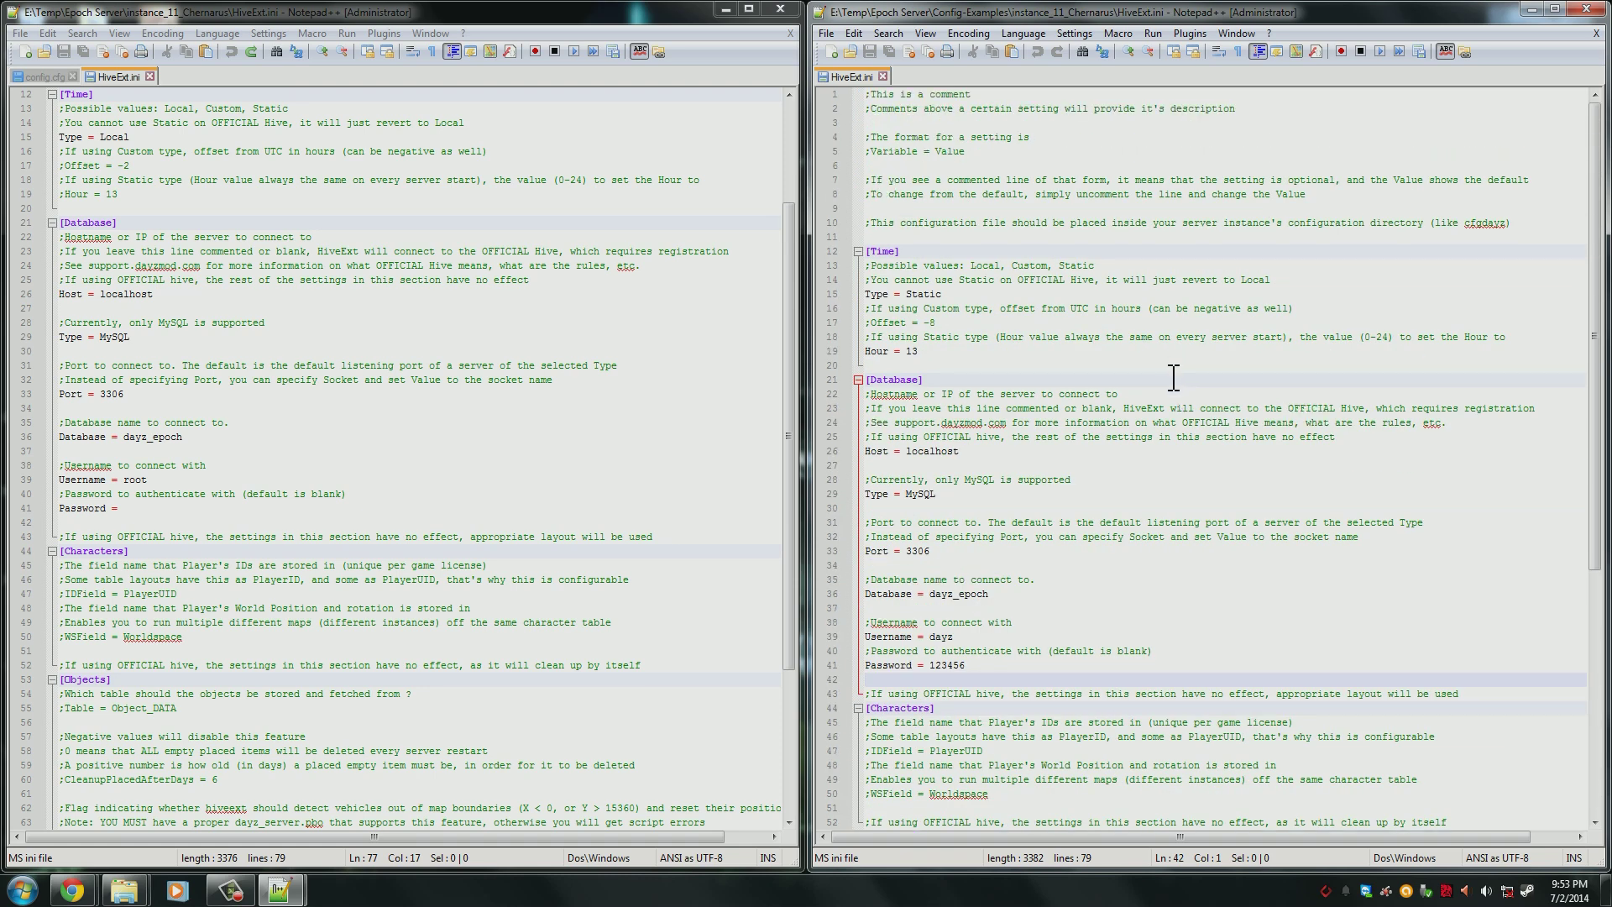
left_click(783, 10)
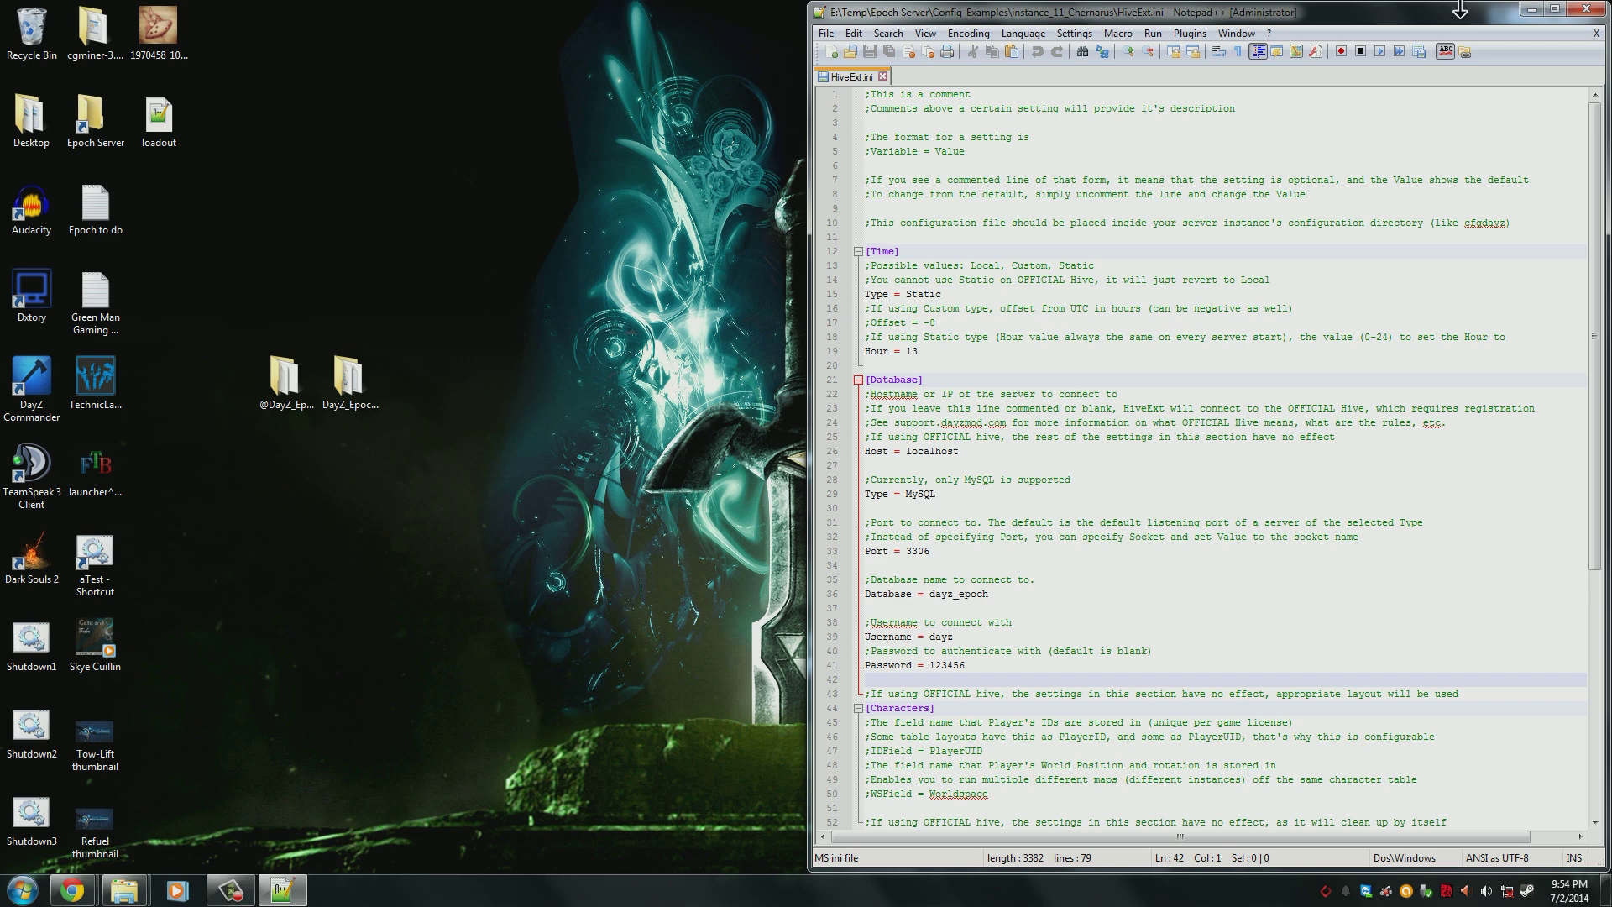
left_click(1586, 10)
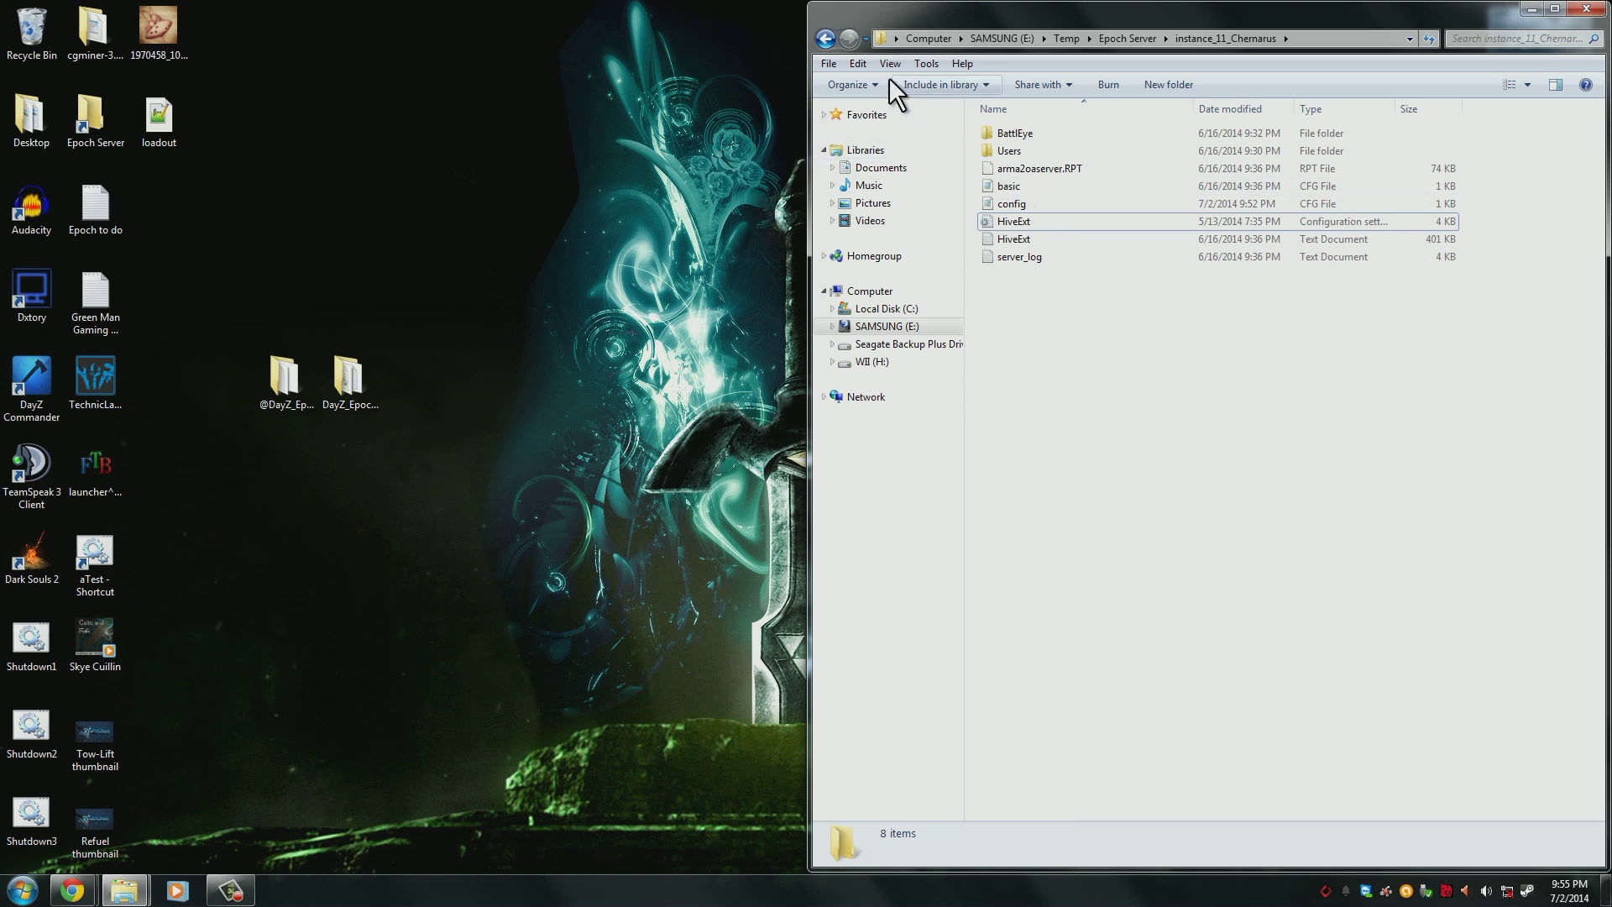
- Launch MySQLWorkbench from the MySQL Workbench 6.1.4 CE folder inside the Epoch Server folder
double_click(115, 135)
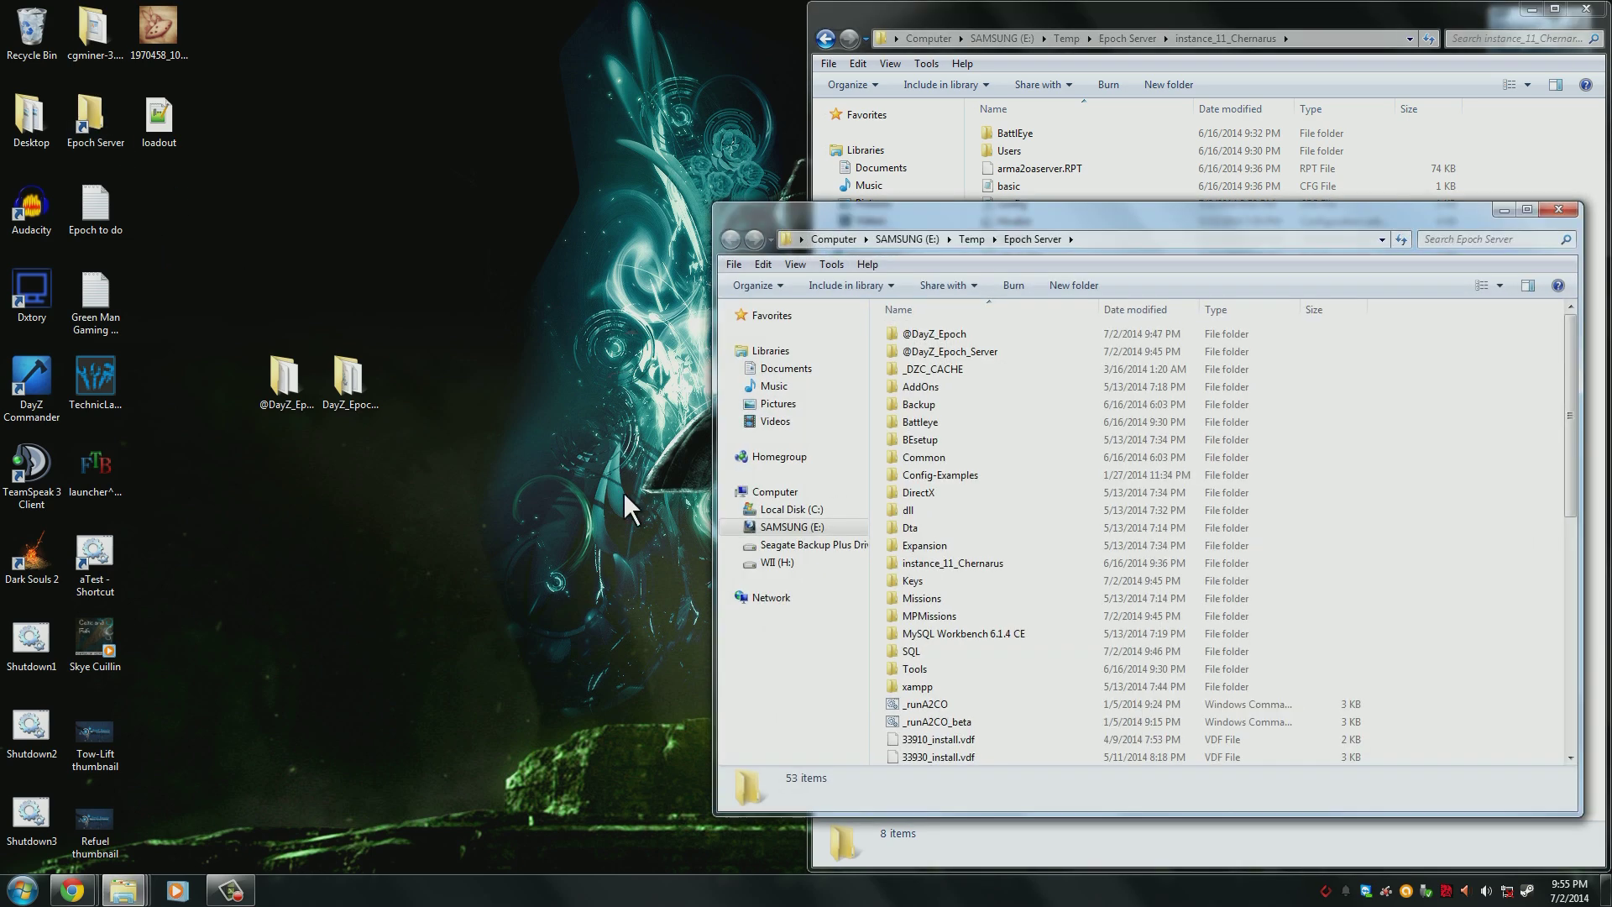
double_click(1030, 636)
scroll(1030, 637, "down", 20)
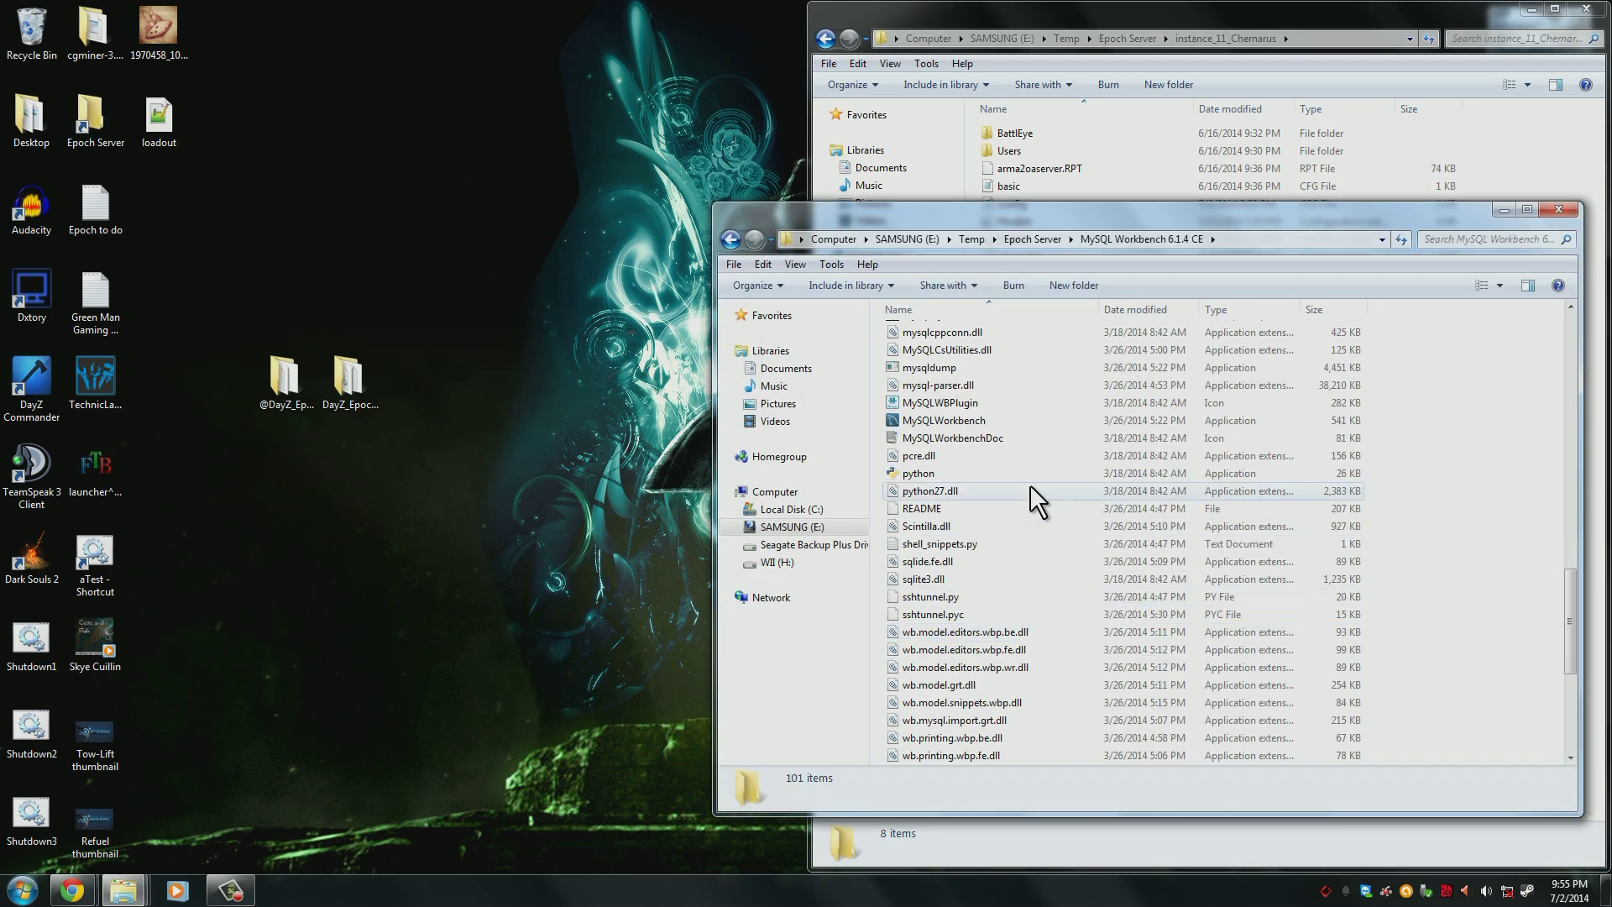
left_click(1057, 419)
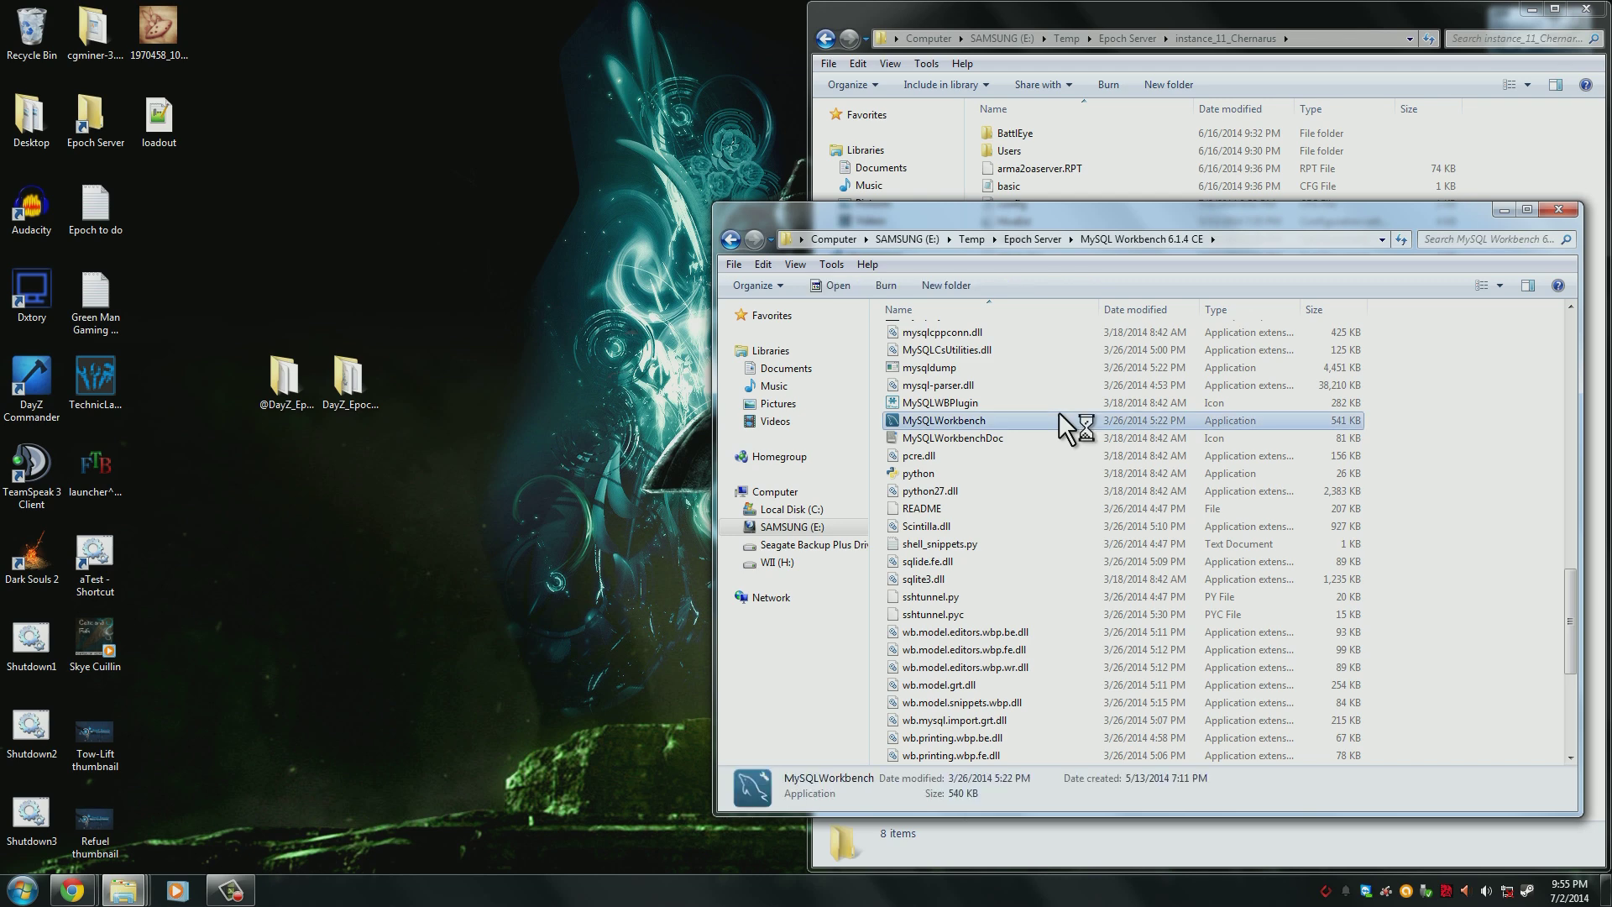
- Open the DayZ Epoch Server connection in MySQL Workbench and move its window clear of the desktop icons
left_click(1503, 209)
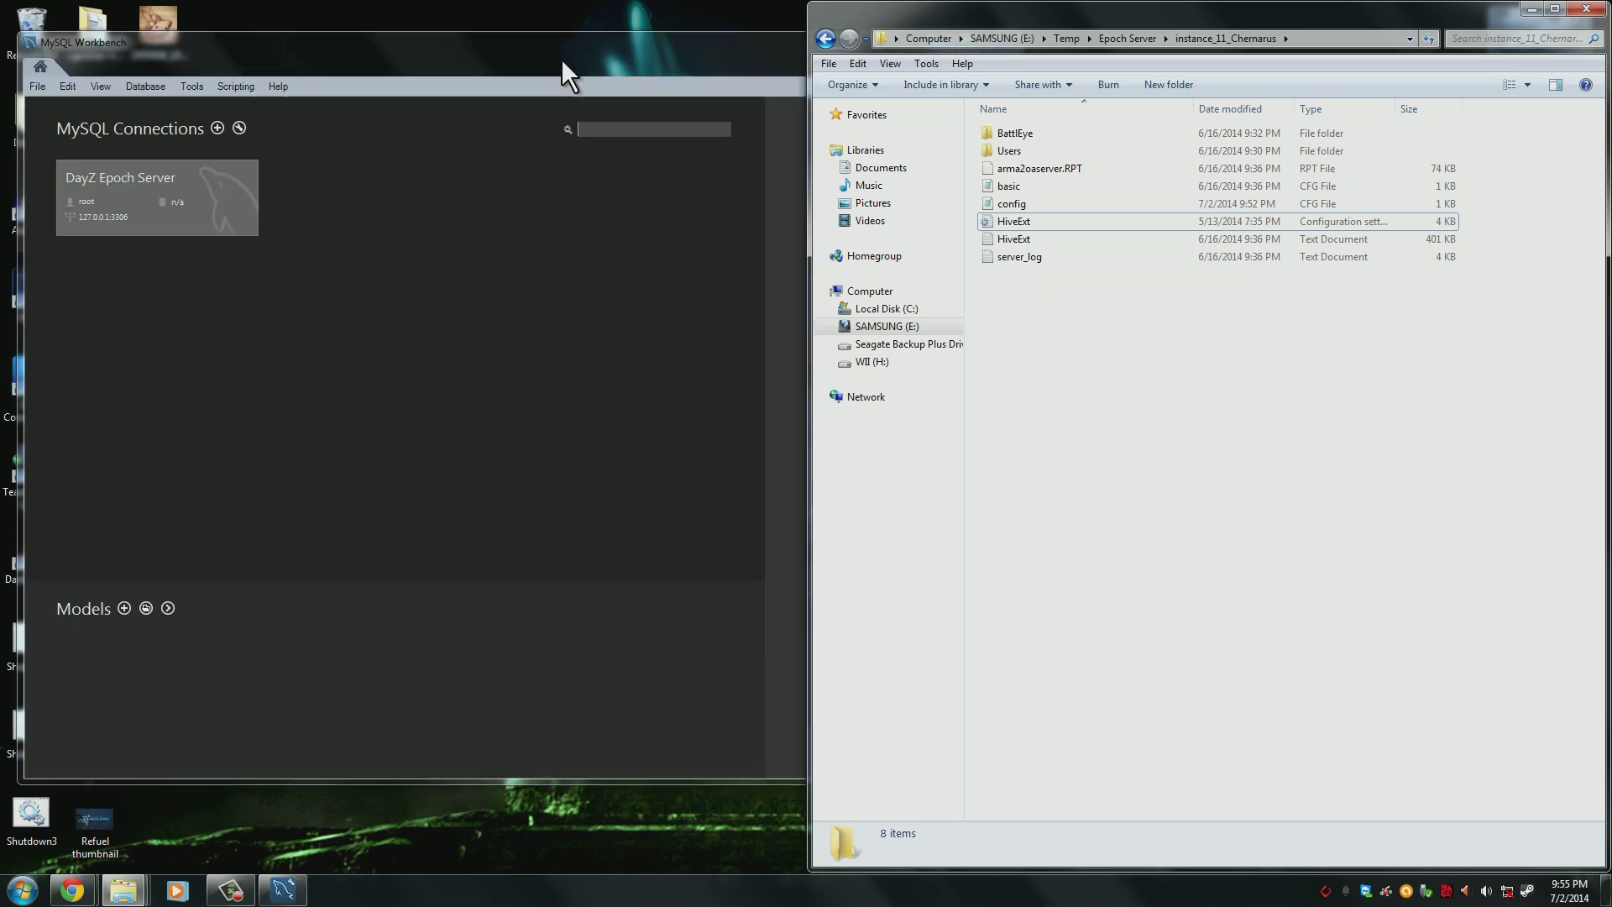
left_click(134, 188)
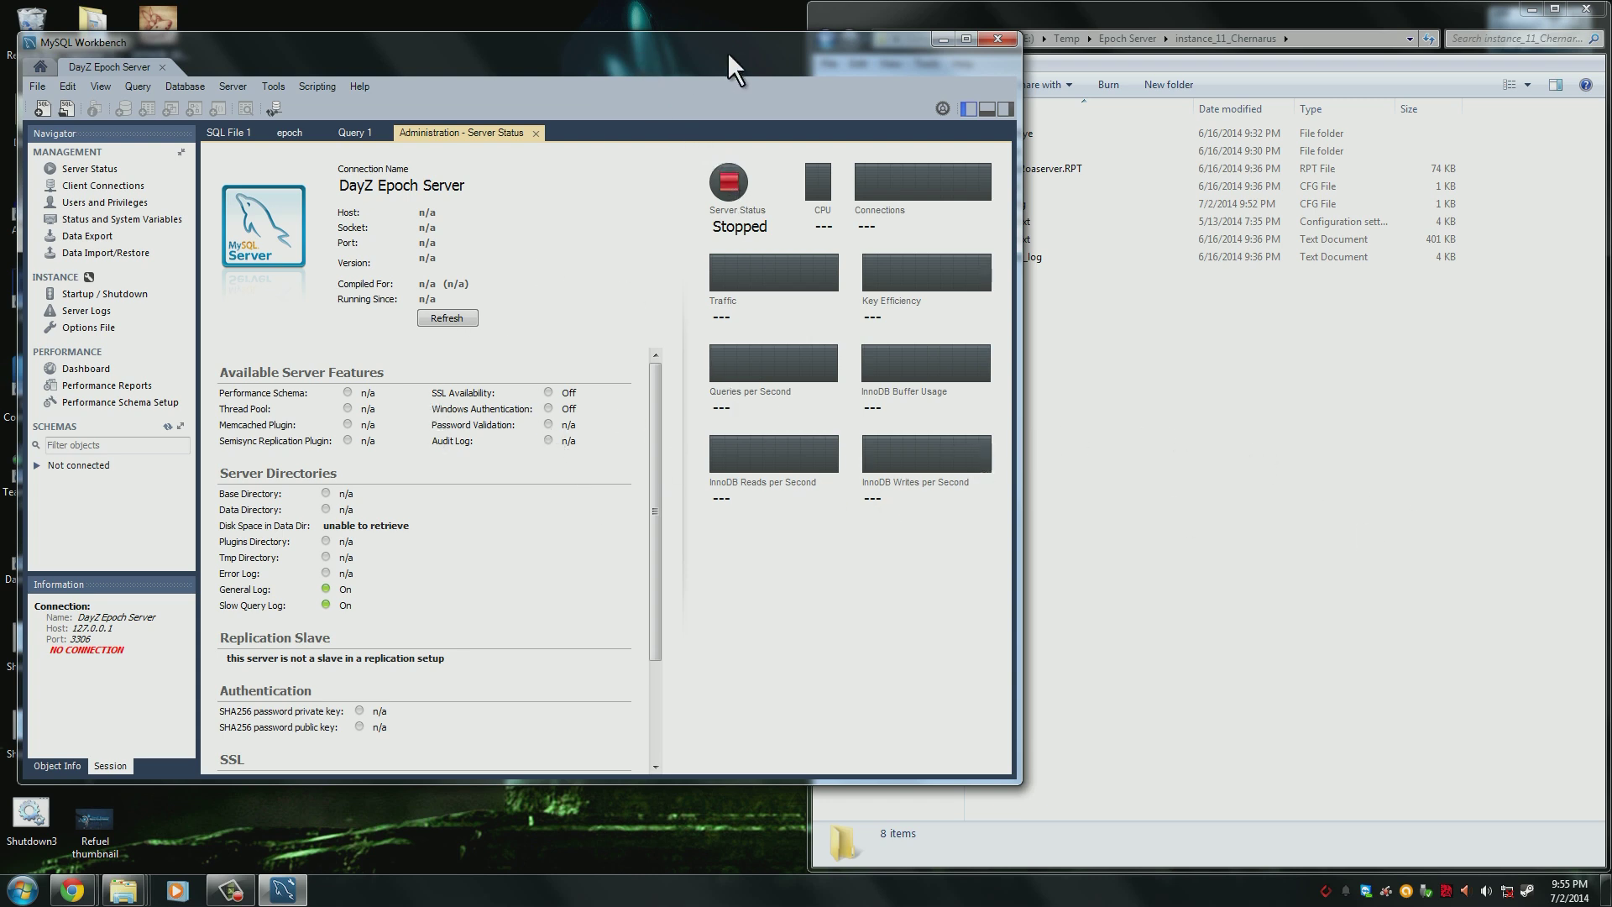
left_click_drag(727, 52, 990, 57)
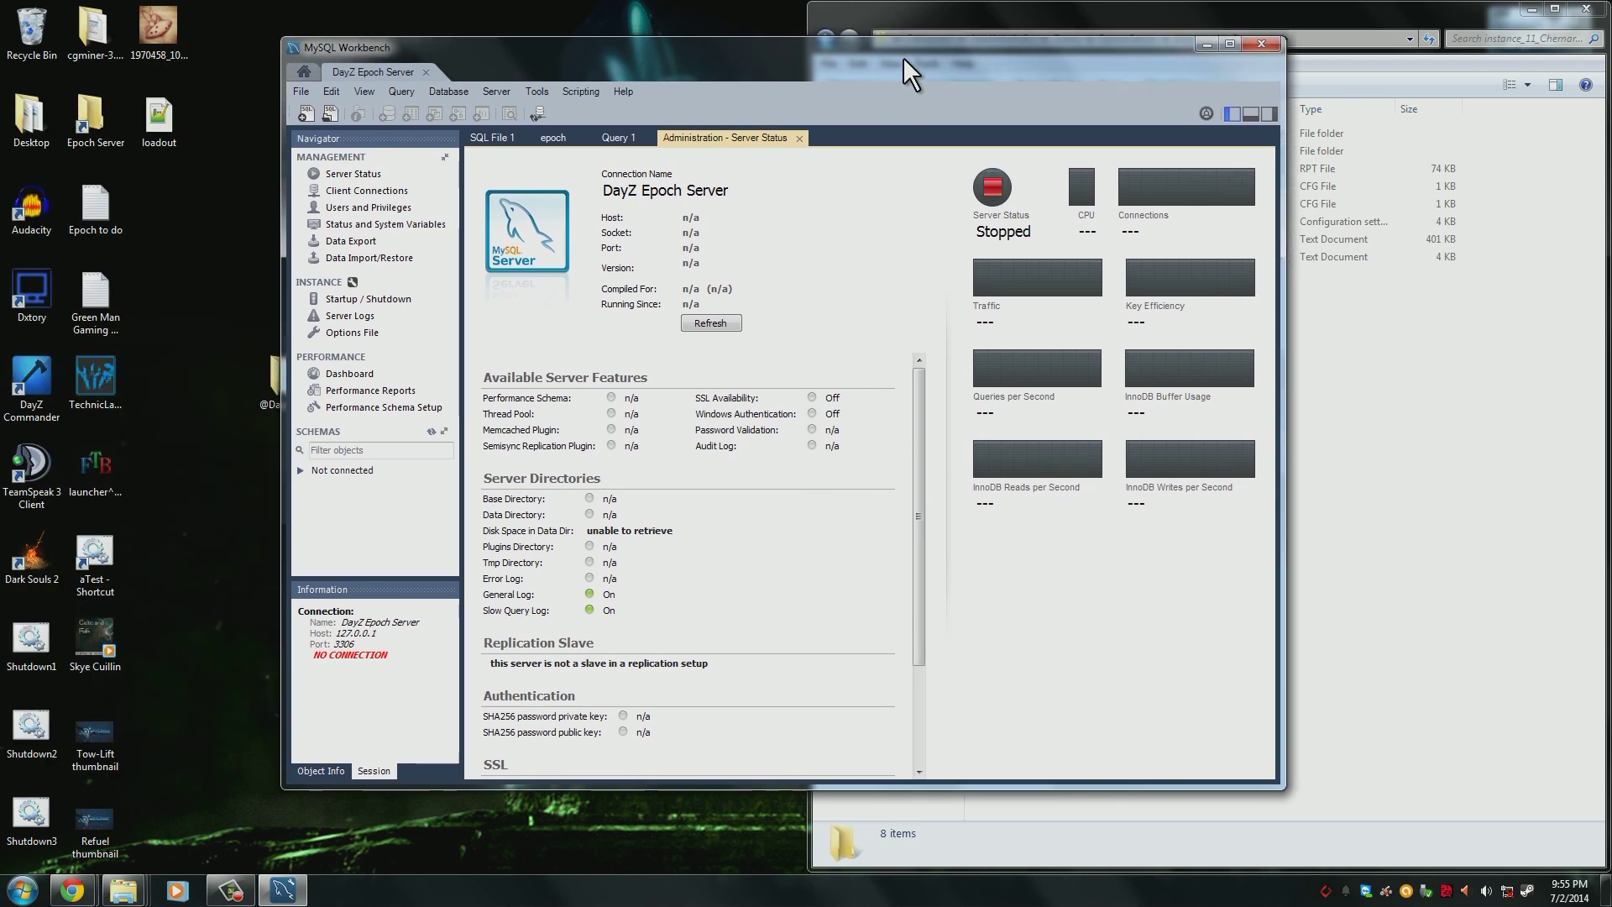
- Launch xampp-control from the Epoch Server's xampp folder, start its MySQL module, and clear the folder and control panel away
double_click(104, 129)
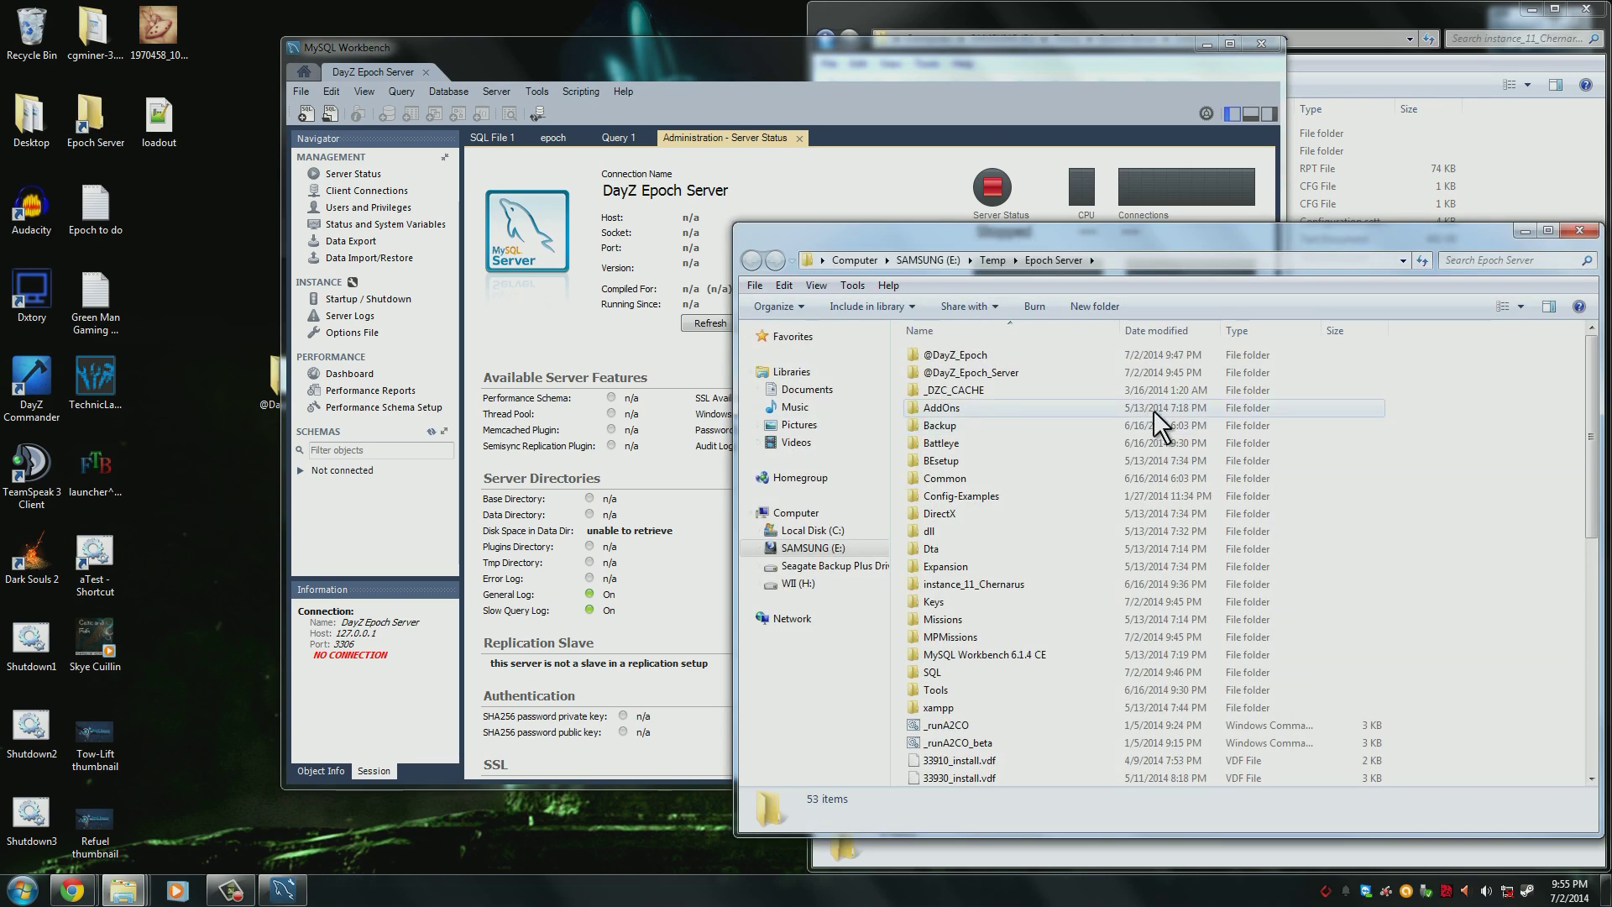
double_click(1000, 707)
scroll(1028, 697, "down", 7)
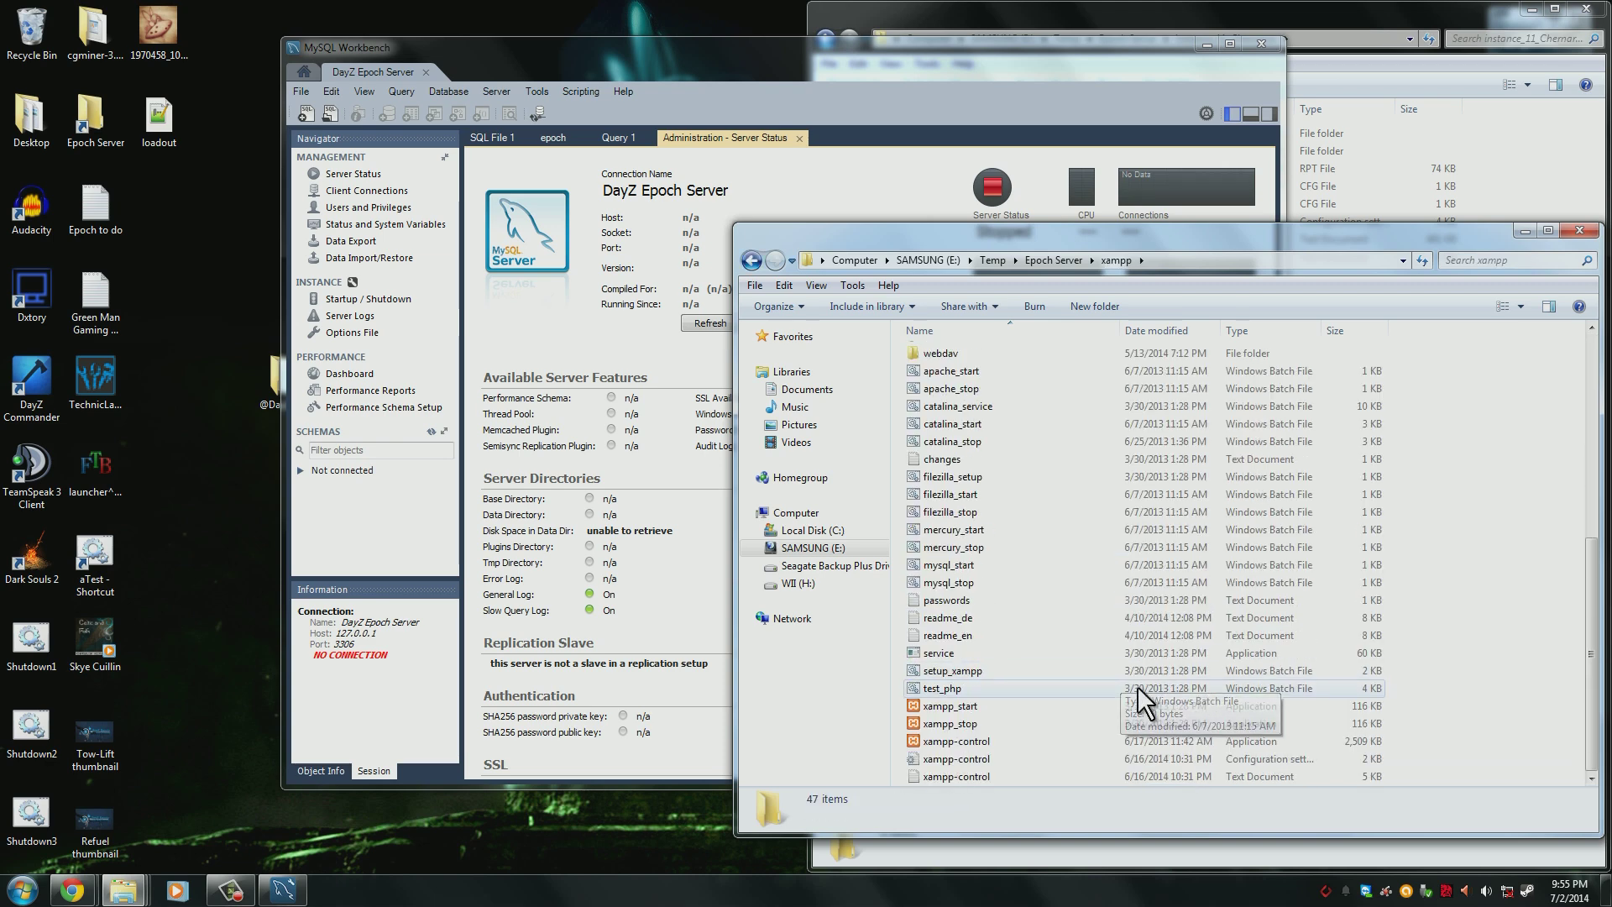
double_click(1004, 740)
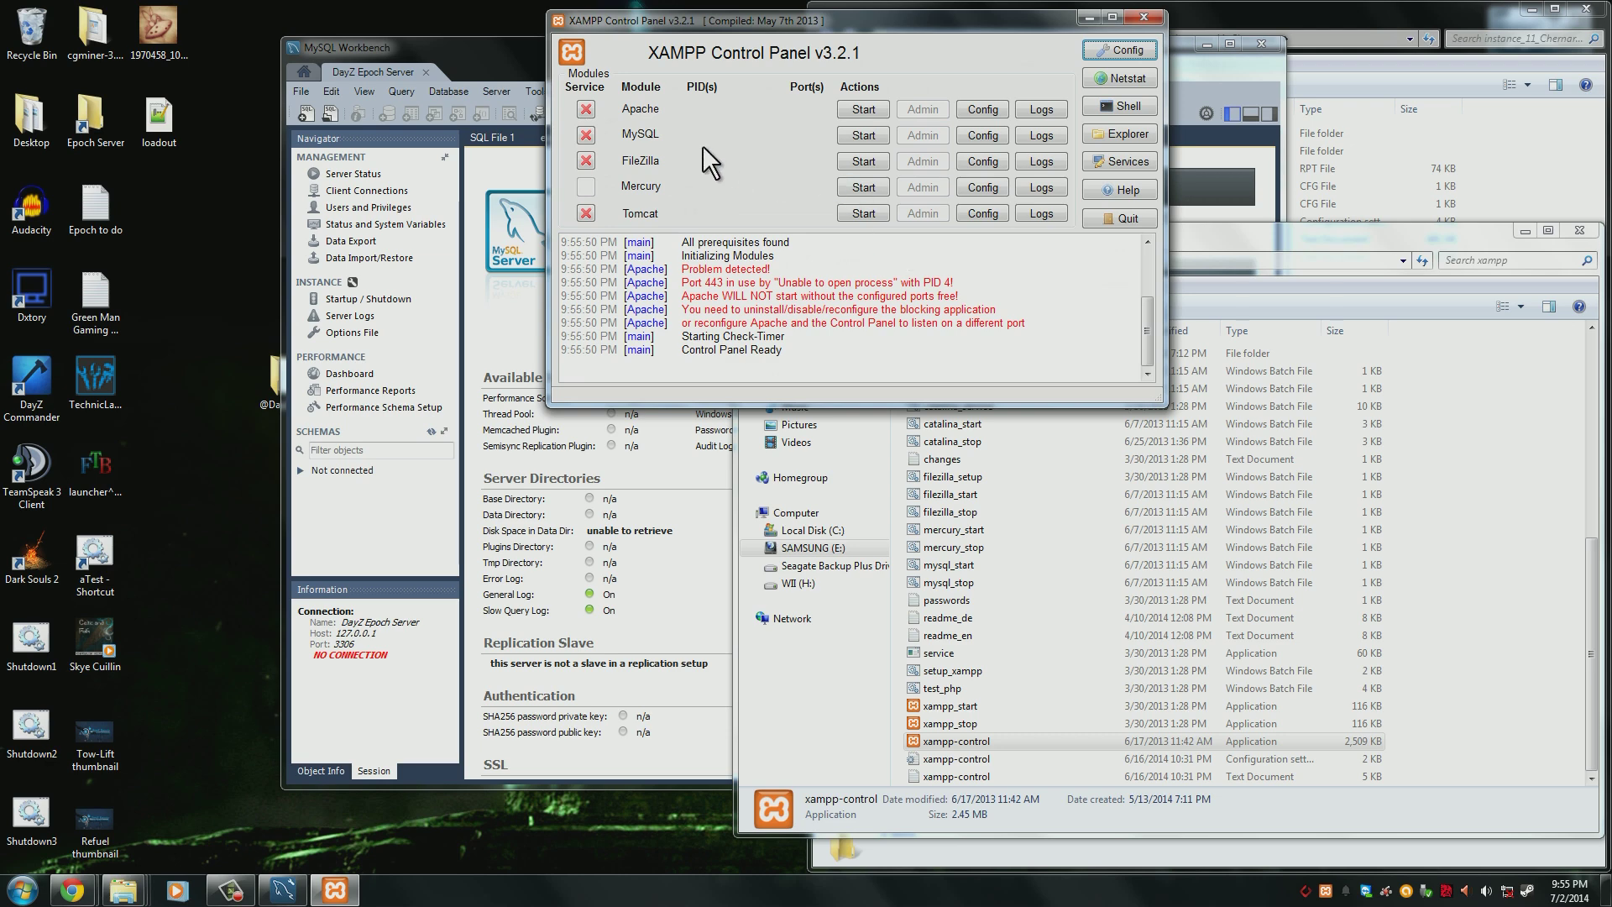
left_click(852, 134)
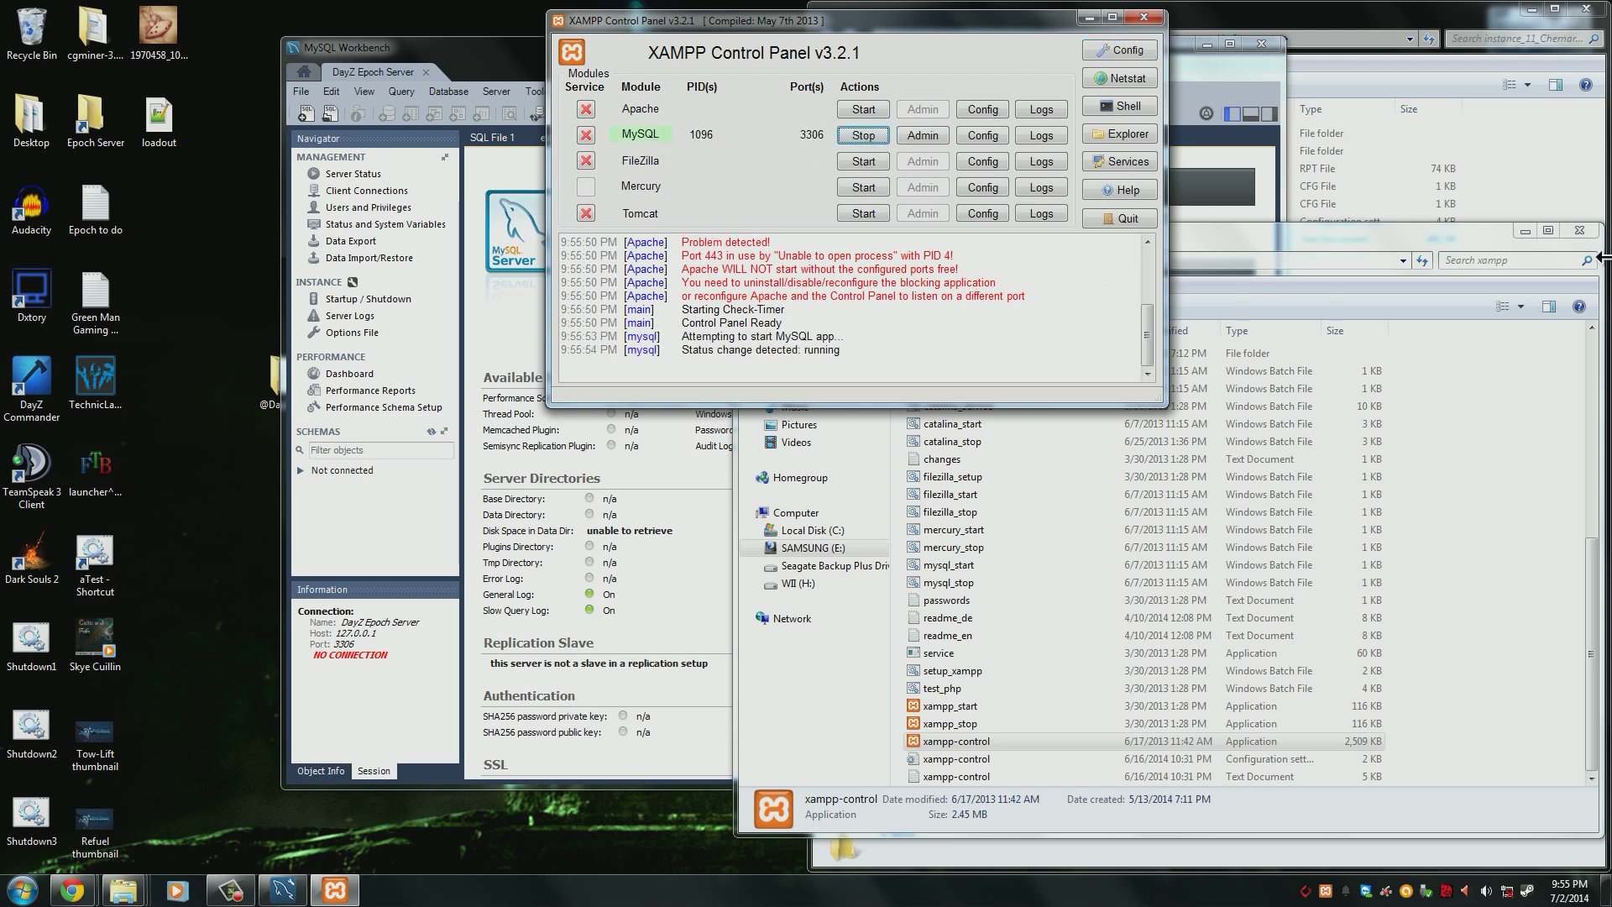
left_click(1579, 230)
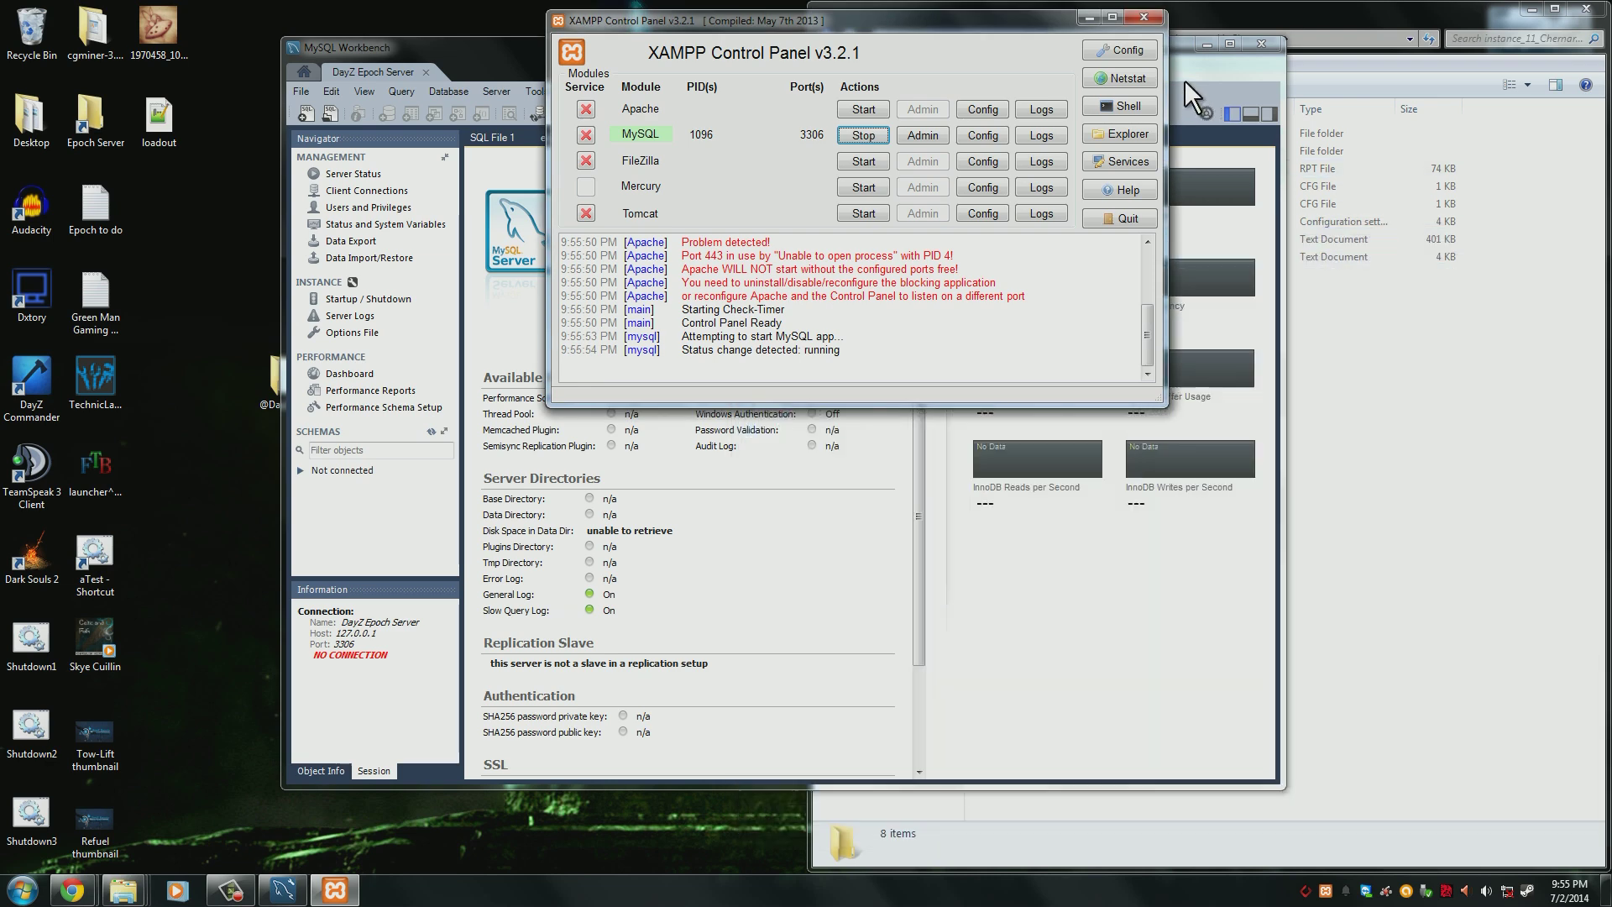
left_click(1090, 18)
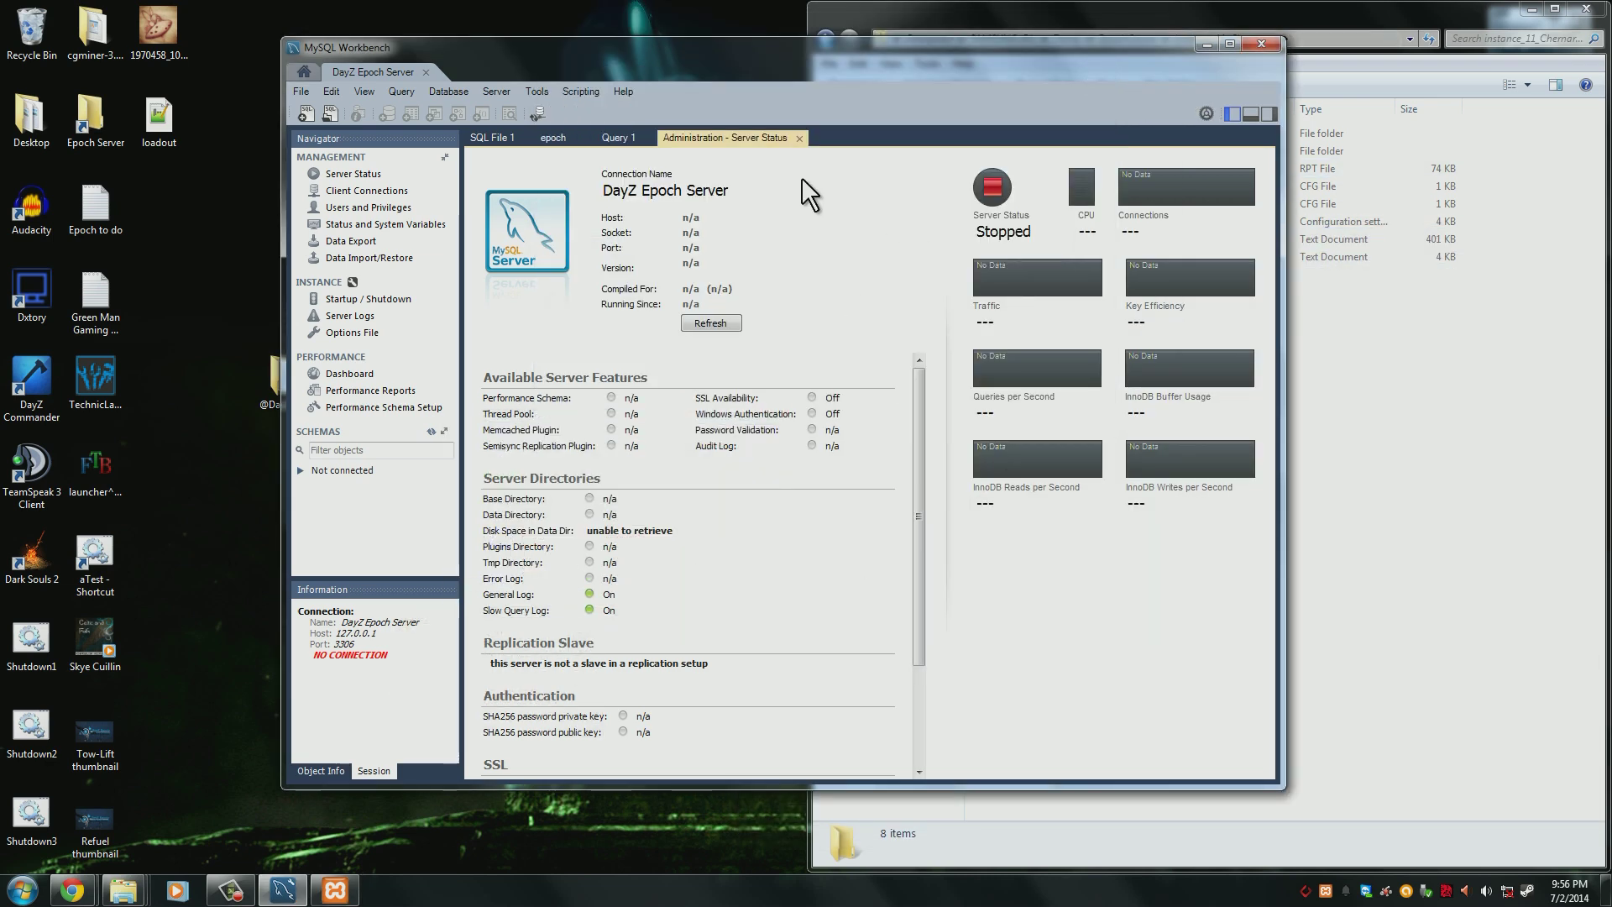
- Refresh the server status and expand the dayz_epoch schema down to its list of tables
left_click(705, 323)
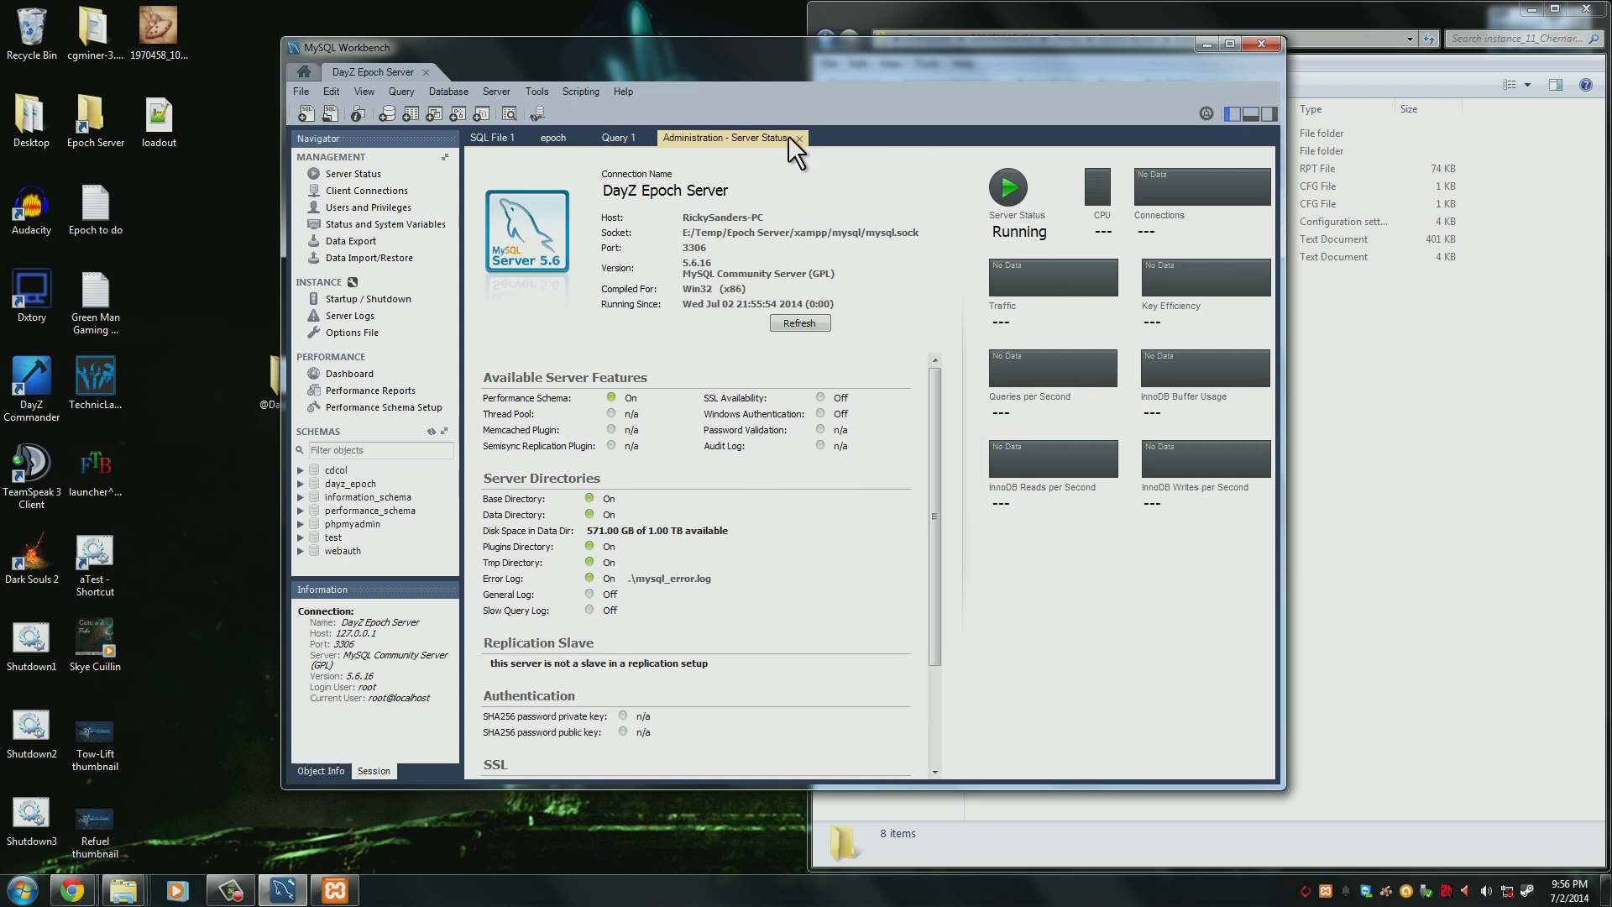
left_click(356, 485)
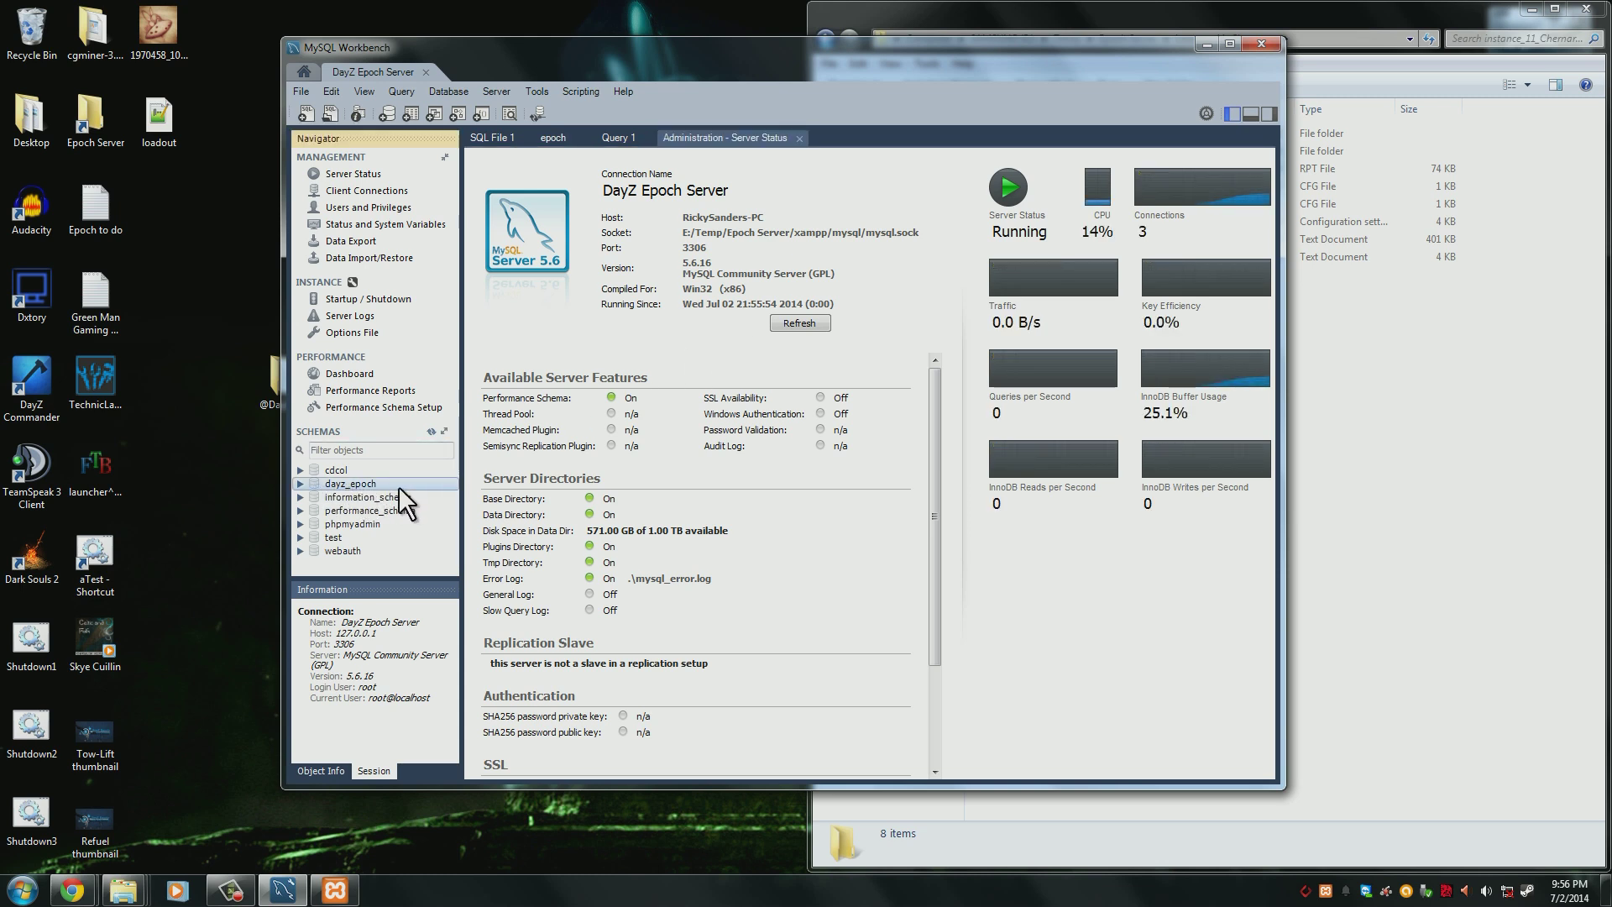
double_click(355, 483)
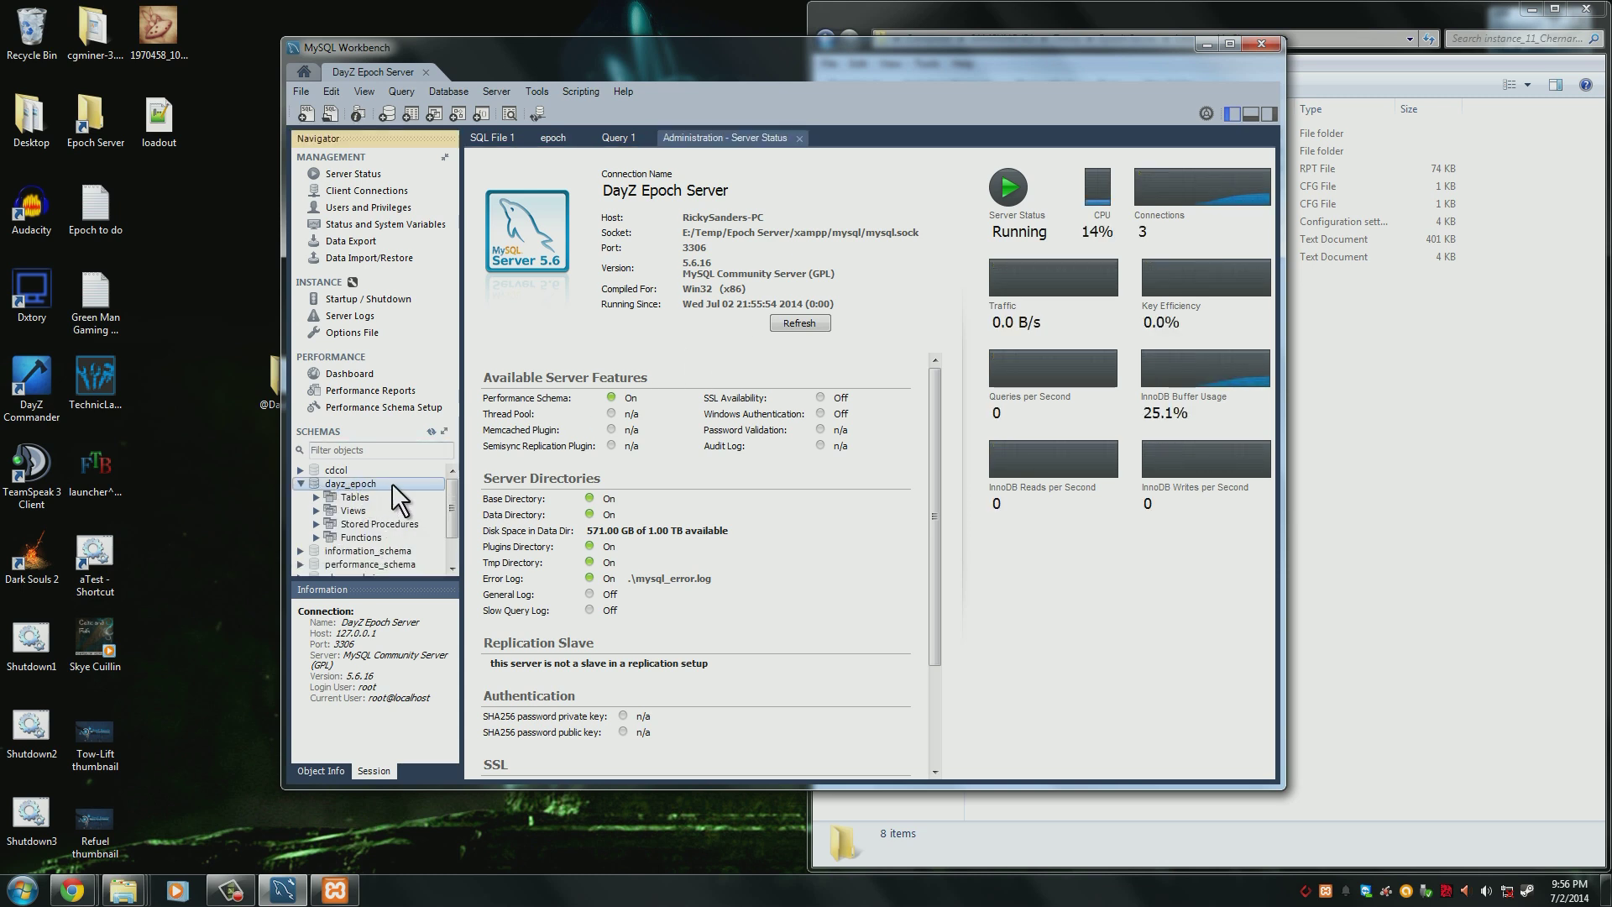
double_click(360, 483)
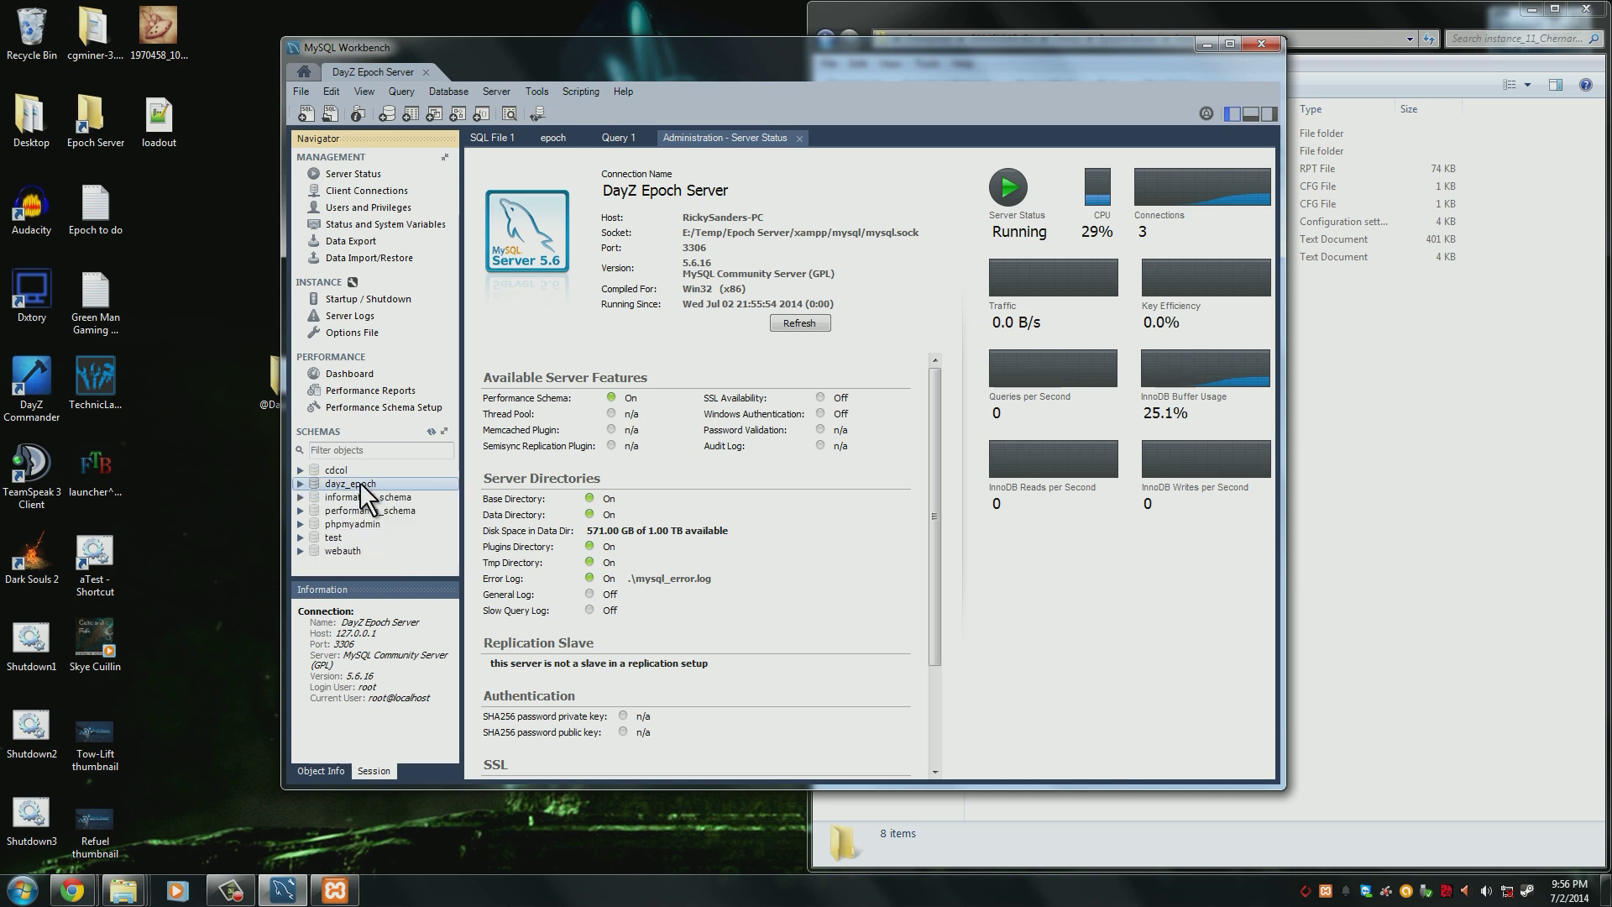
double_click(324, 487)
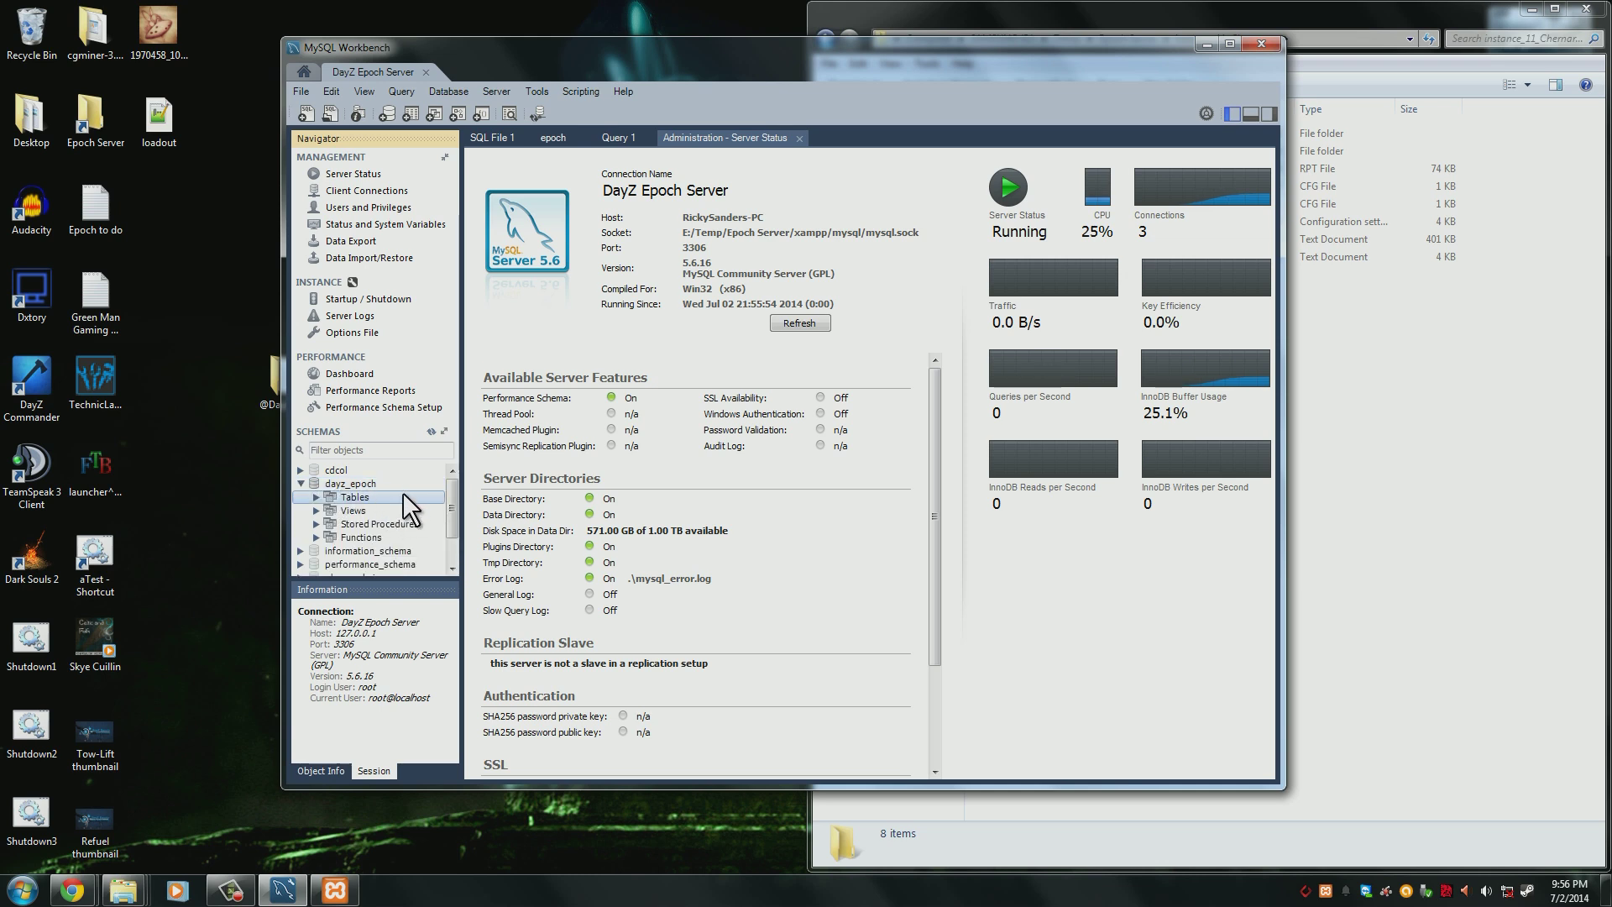
double_click(332, 496)
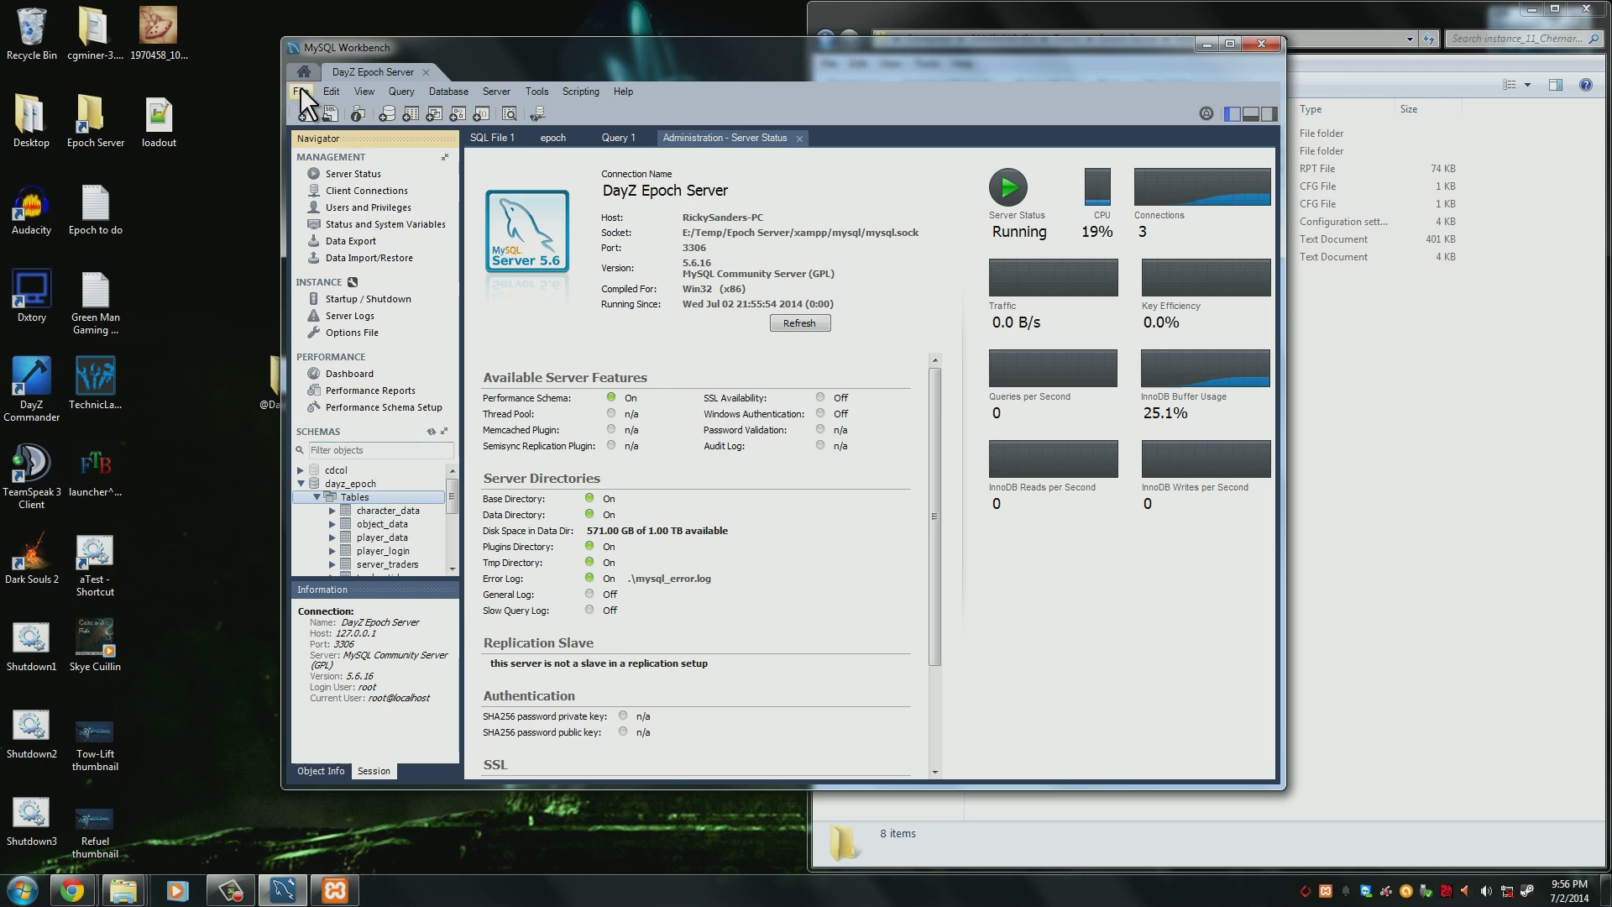
- Open the SQL script 1.0.5_Updates.sql from the SQL folder inside Epoch Server
left_click(325, 114)
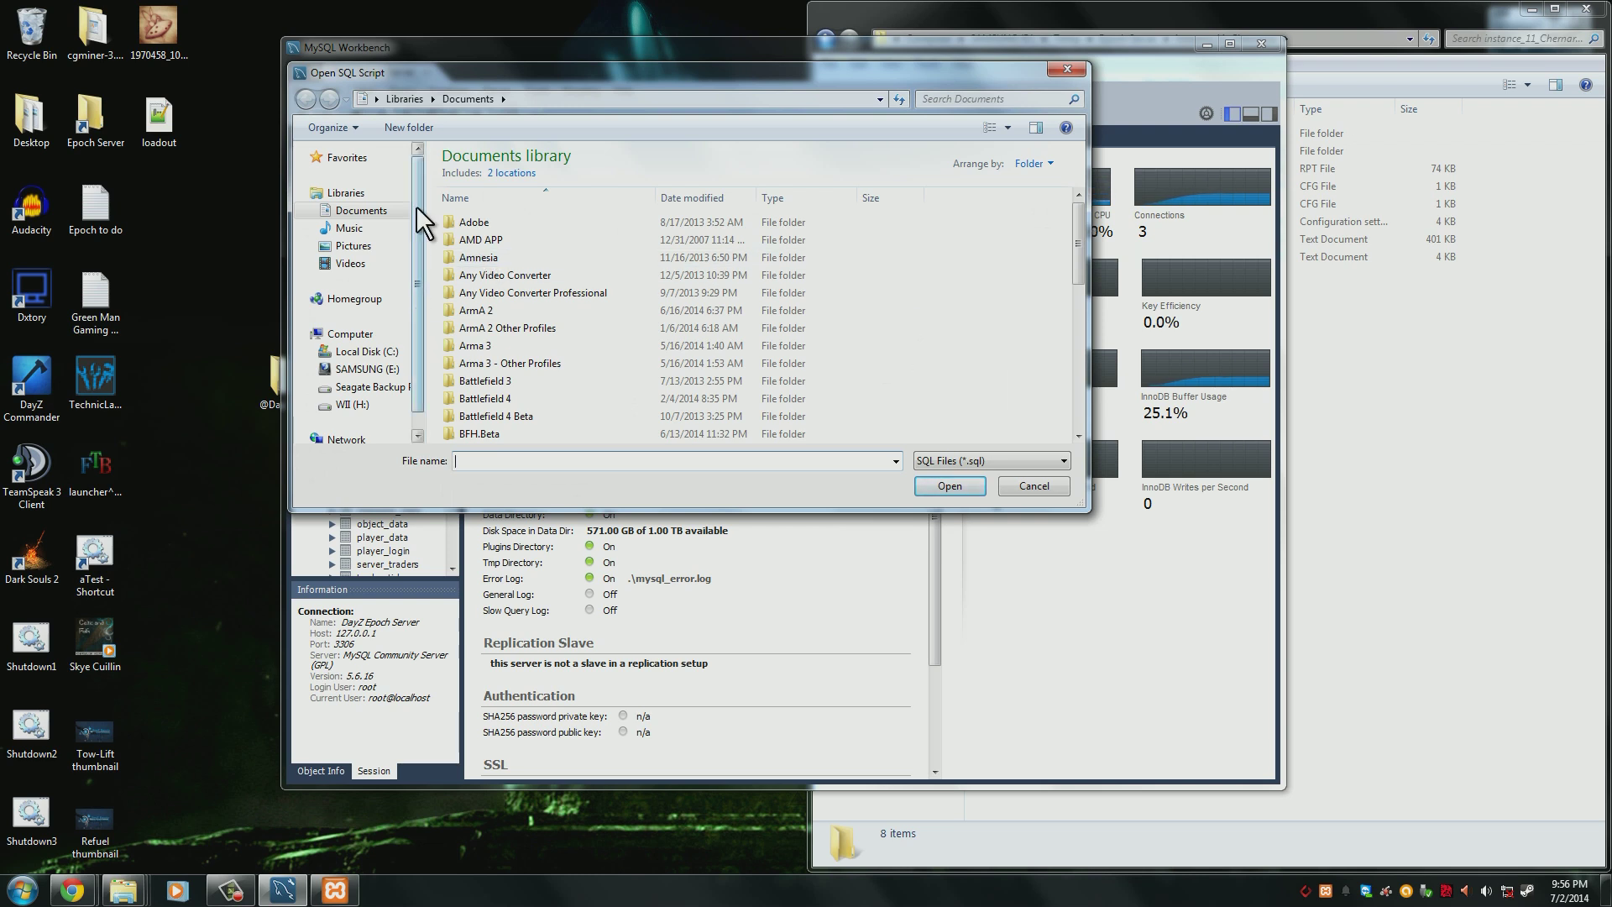
left_click_drag(416, 205, 418, 279)
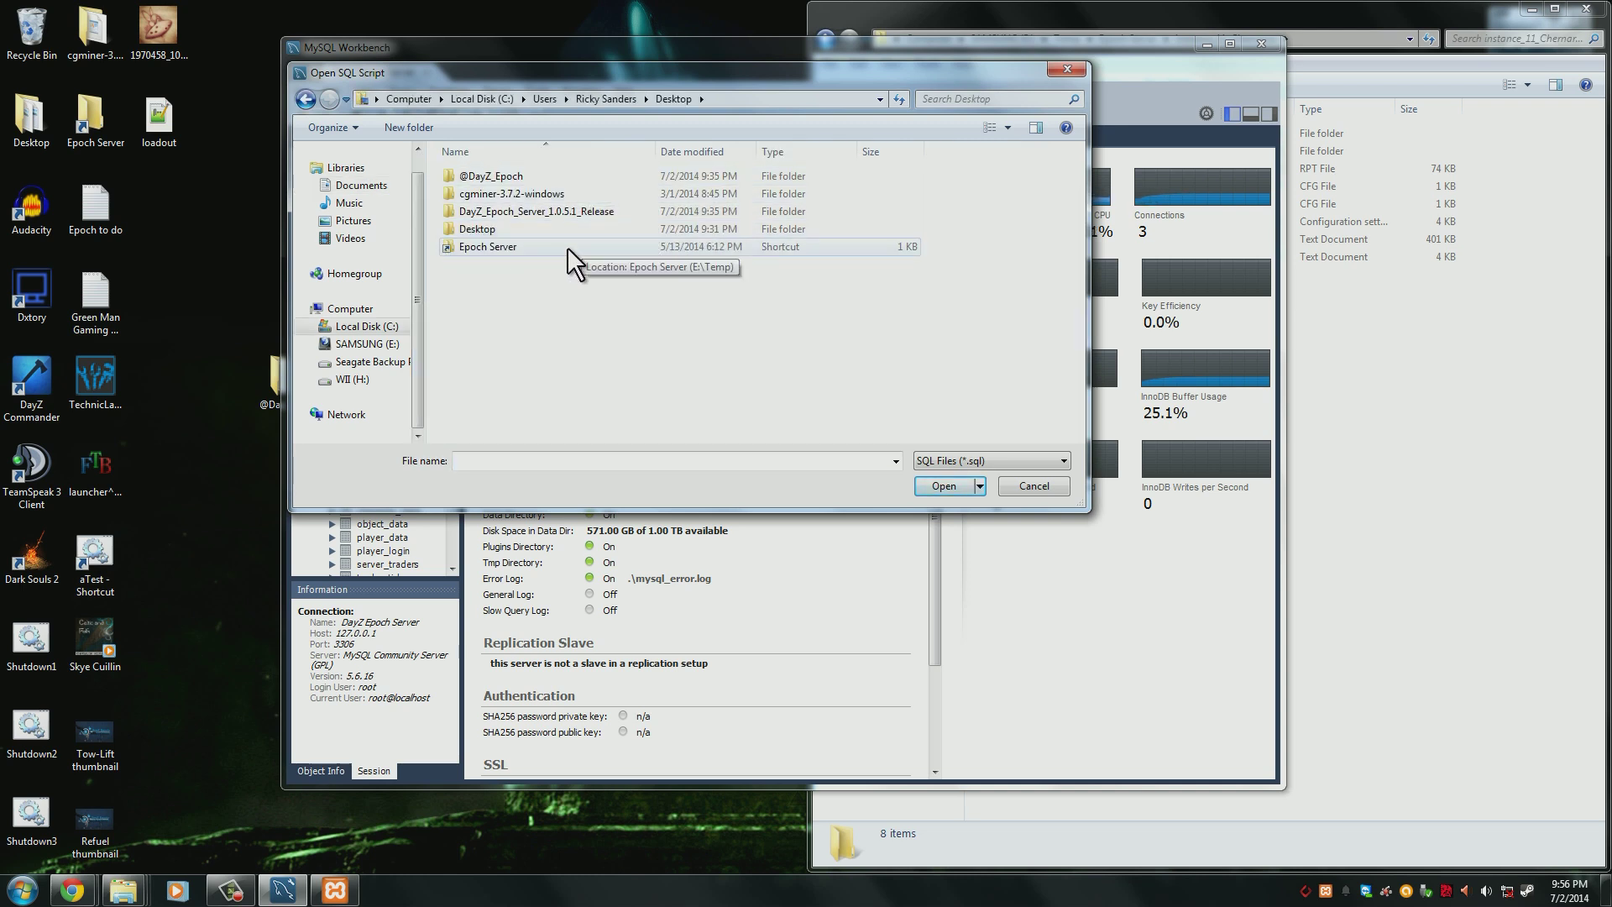
double_click(568, 247)
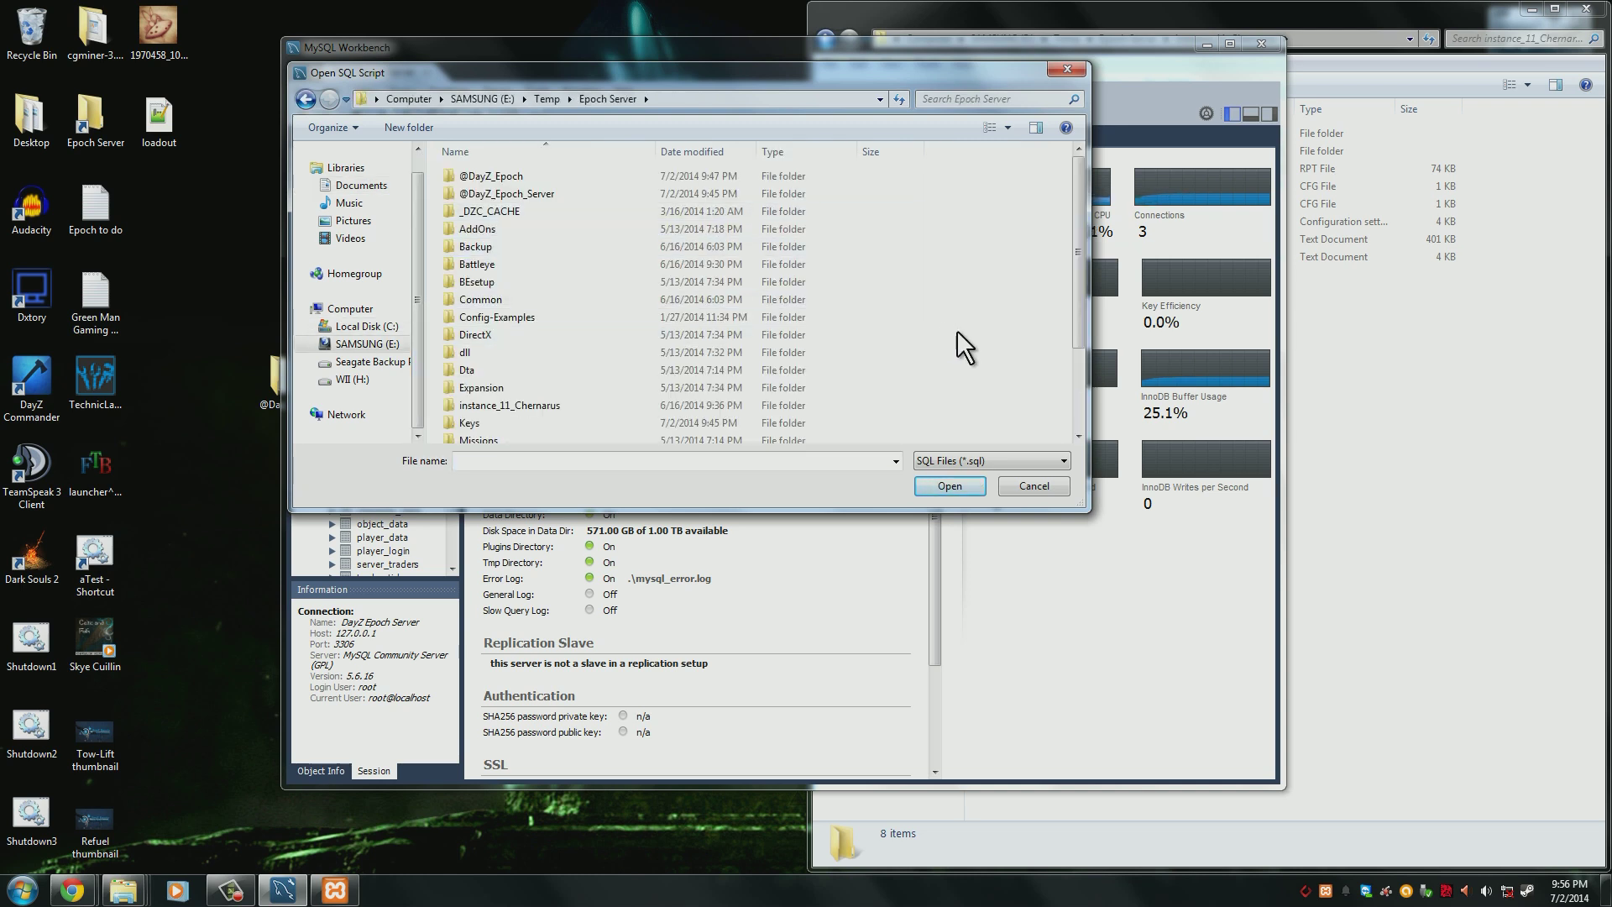
scroll(1006, 358, "down", 1)
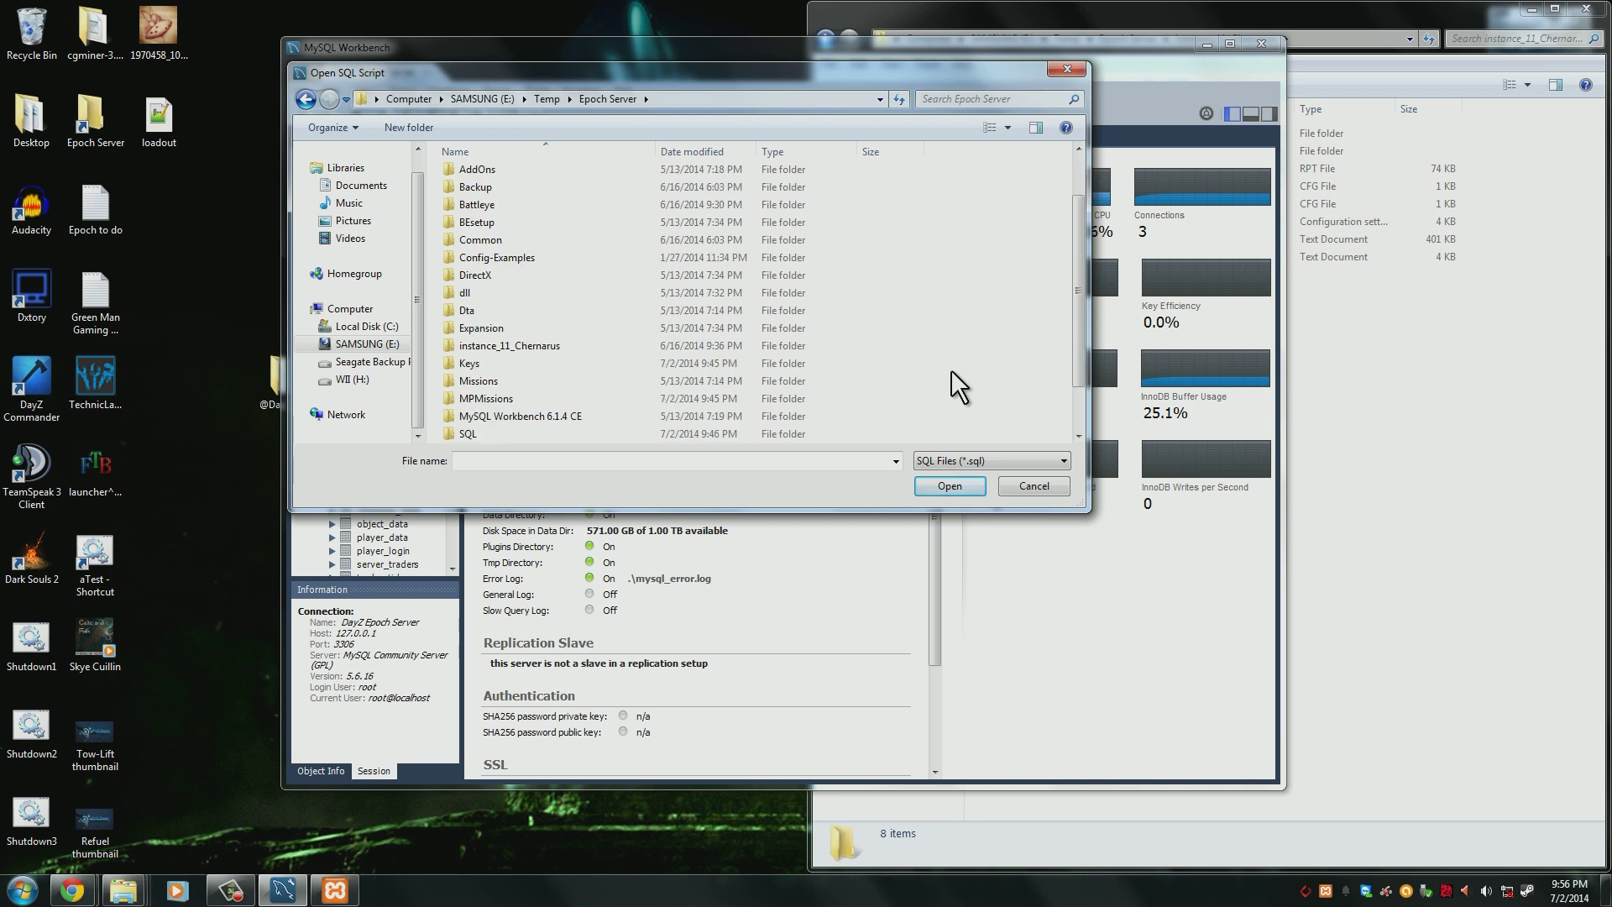
left_click(591, 434)
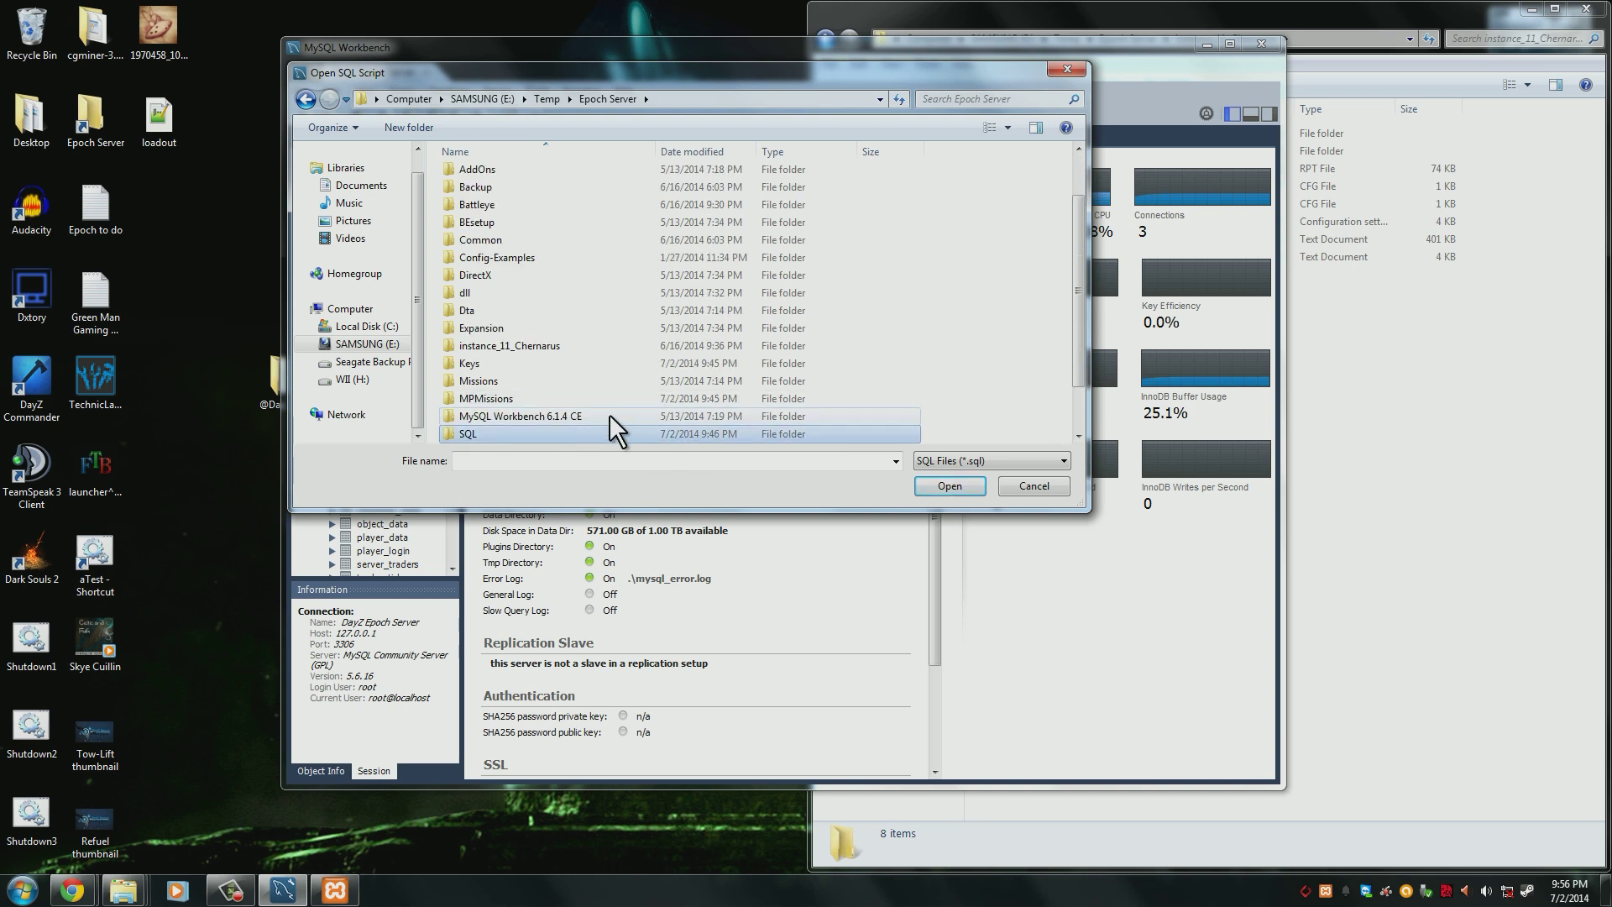
scroll(603, 415, "down", 1)
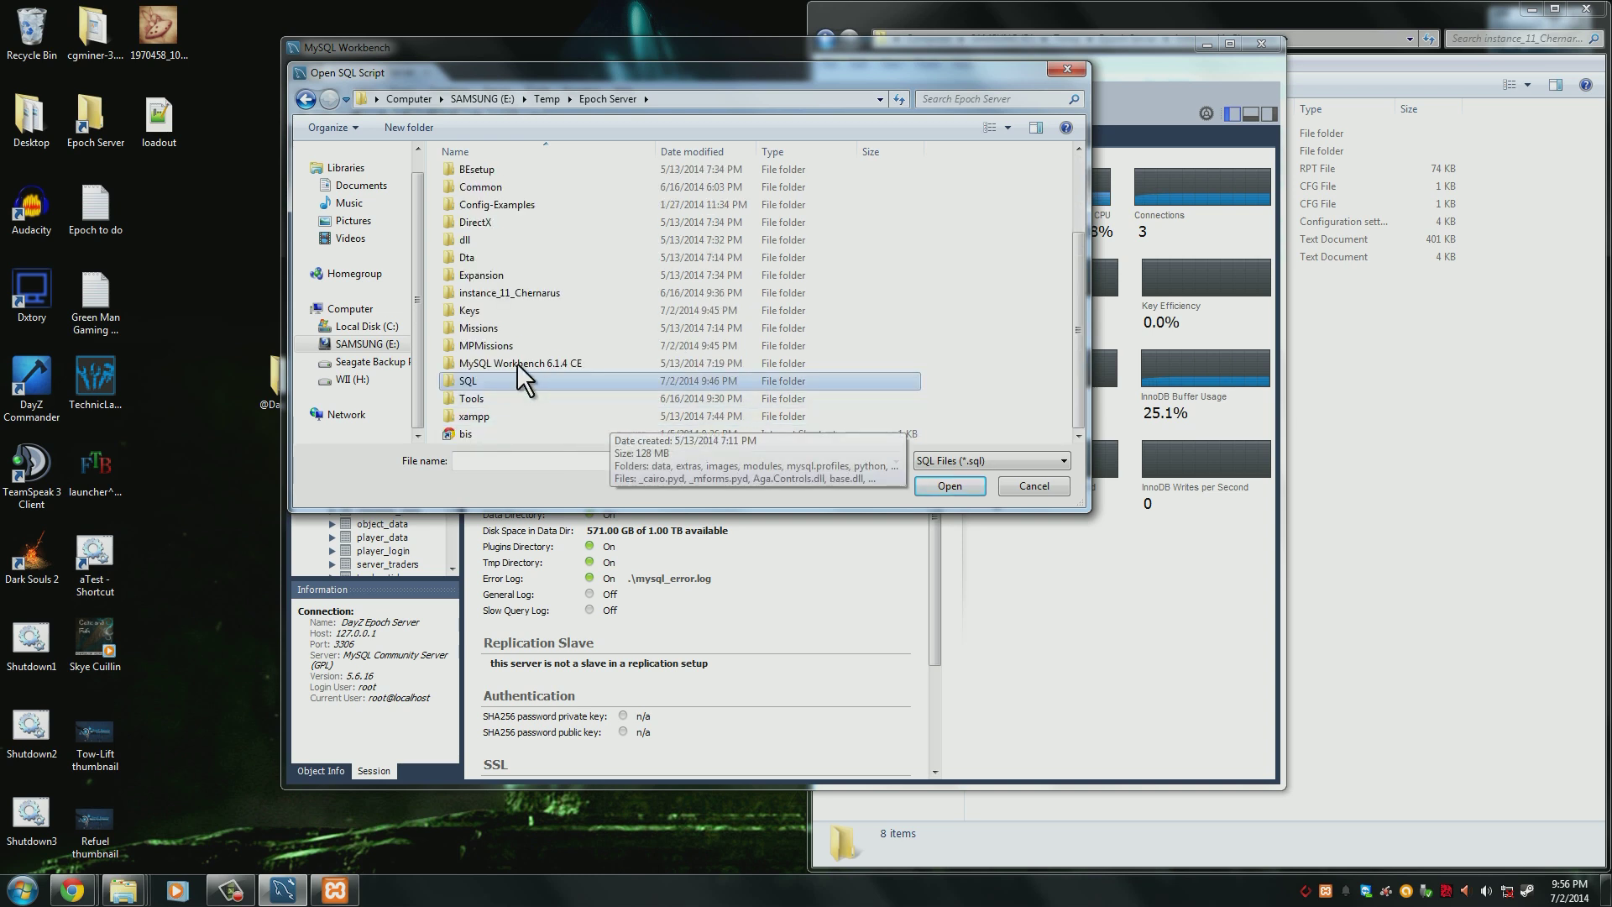
double_click(476, 380)
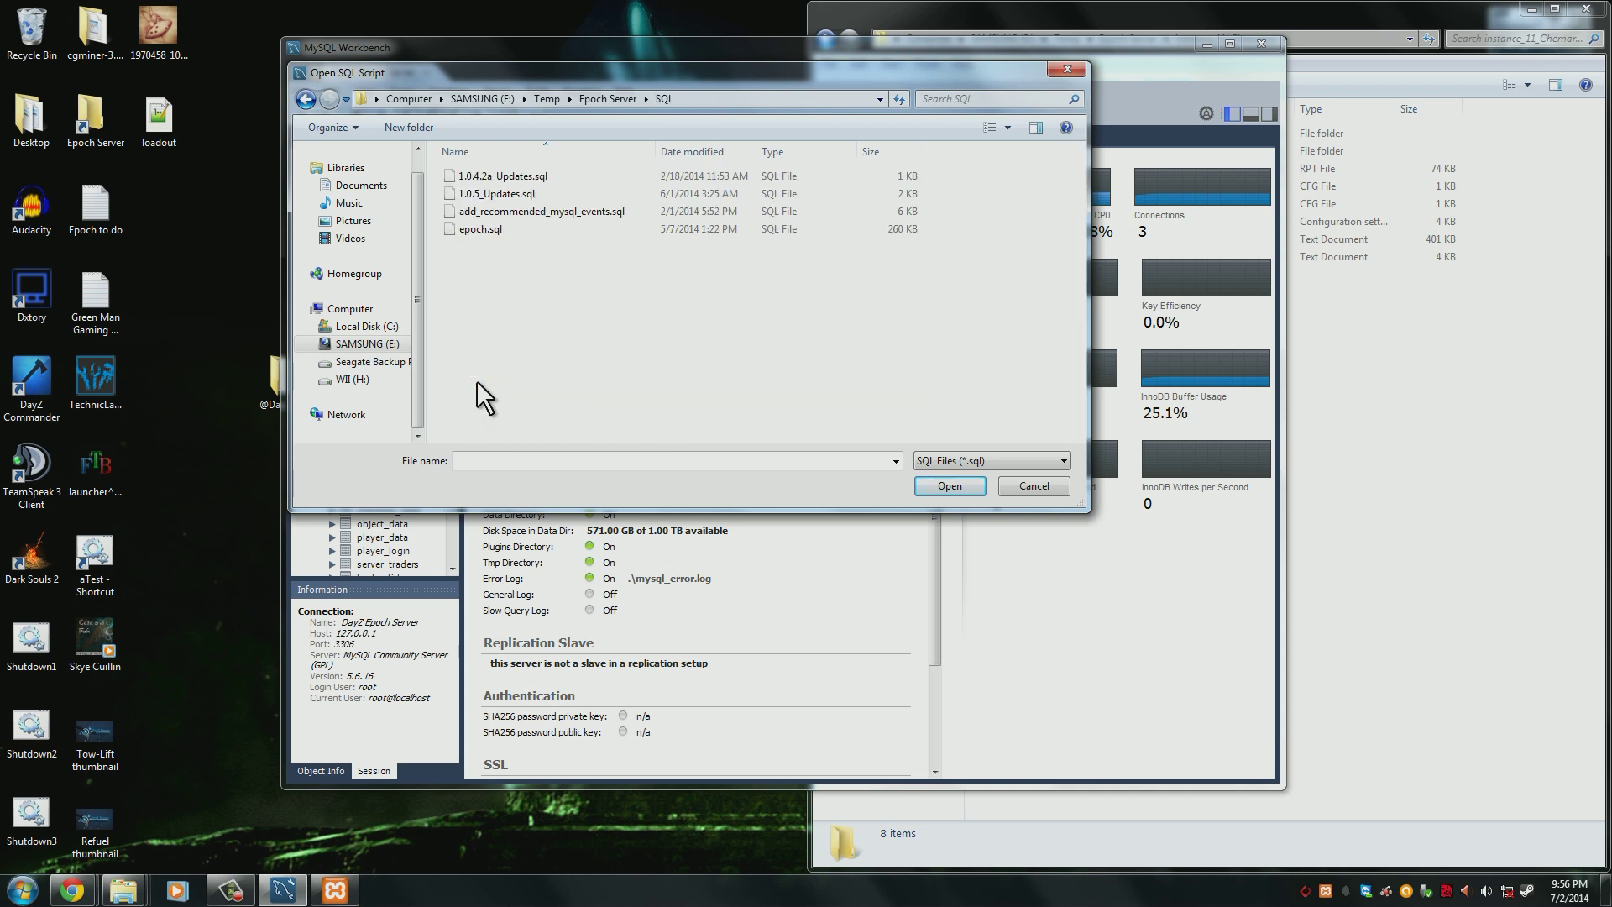
left_click(543, 199)
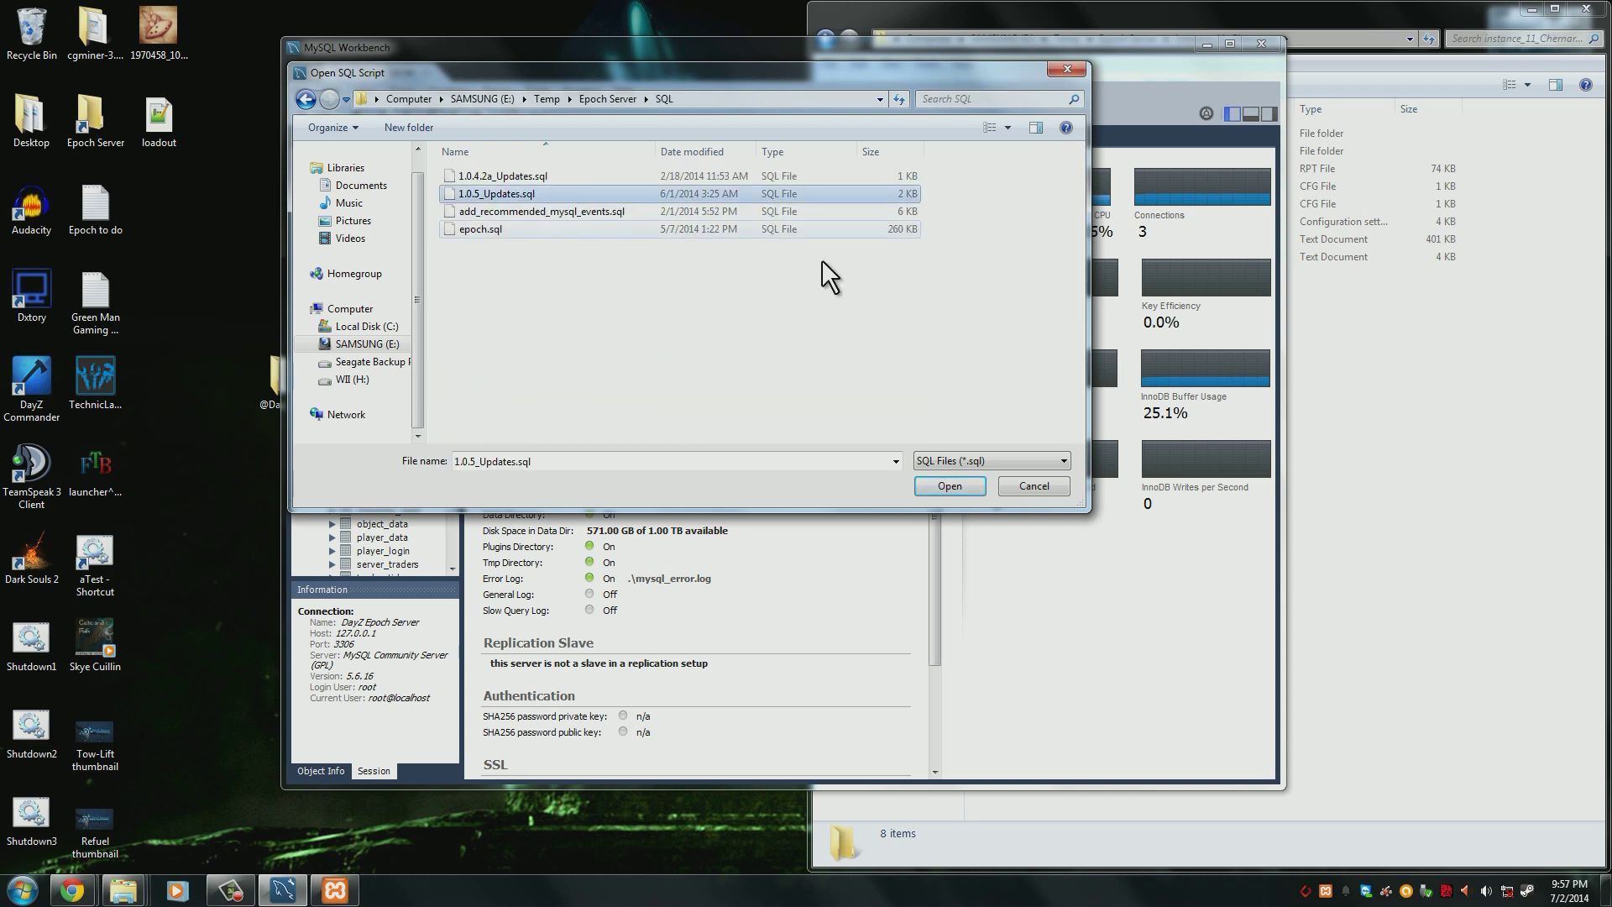
double_click(495, 193)
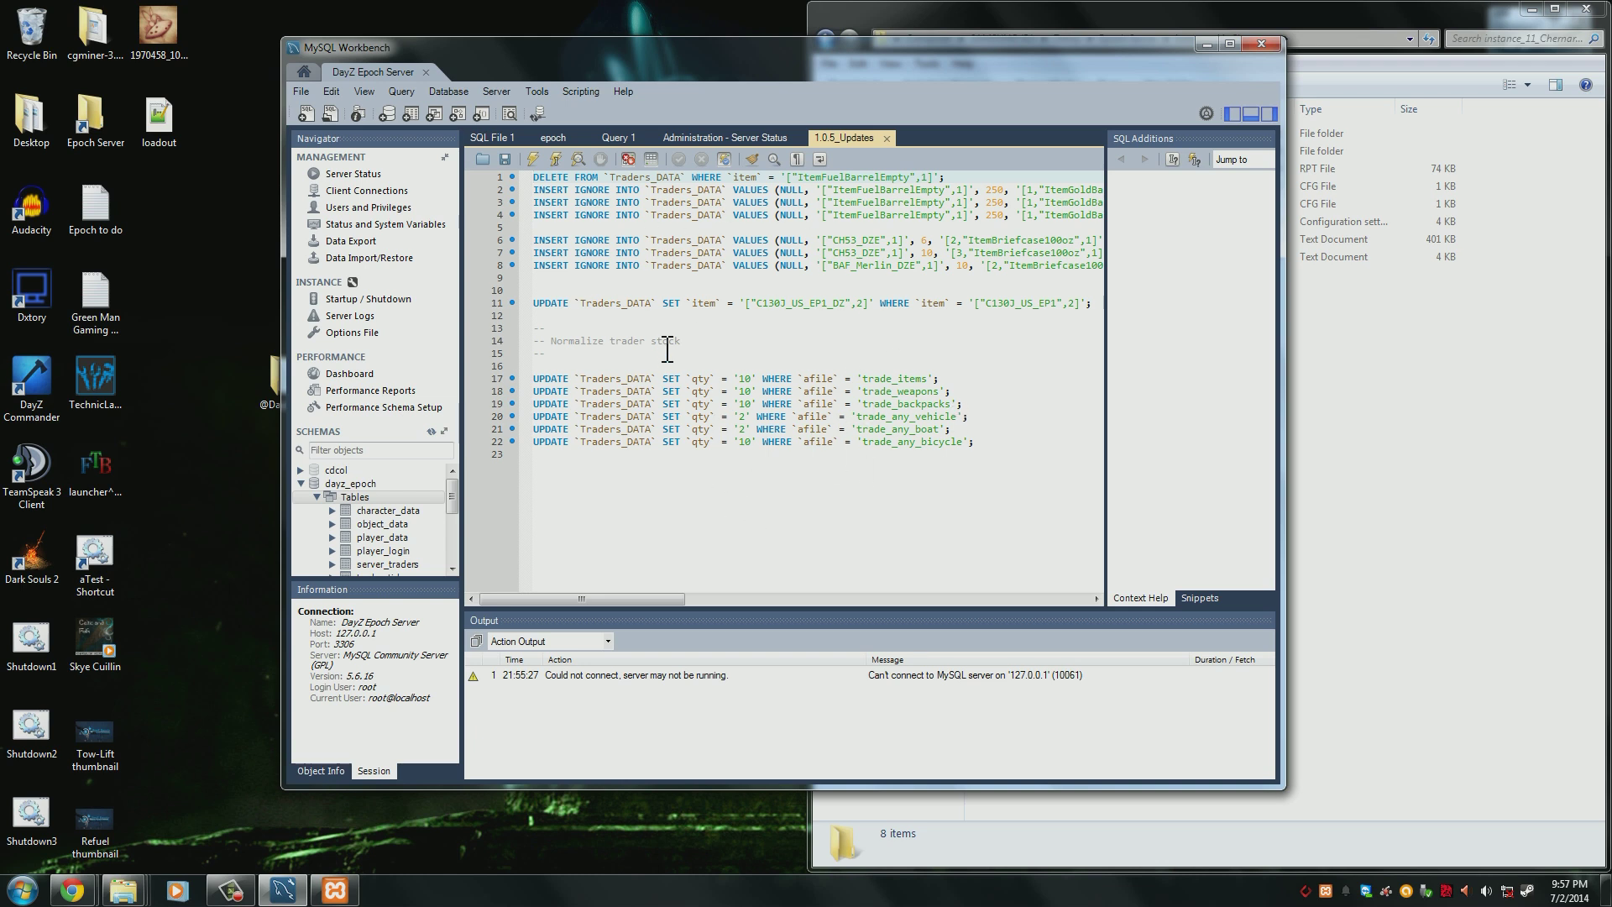
- Execute the 1.0.5_Updates script, enlarge the output area and inspect the results of its statements
left_click(533, 159)
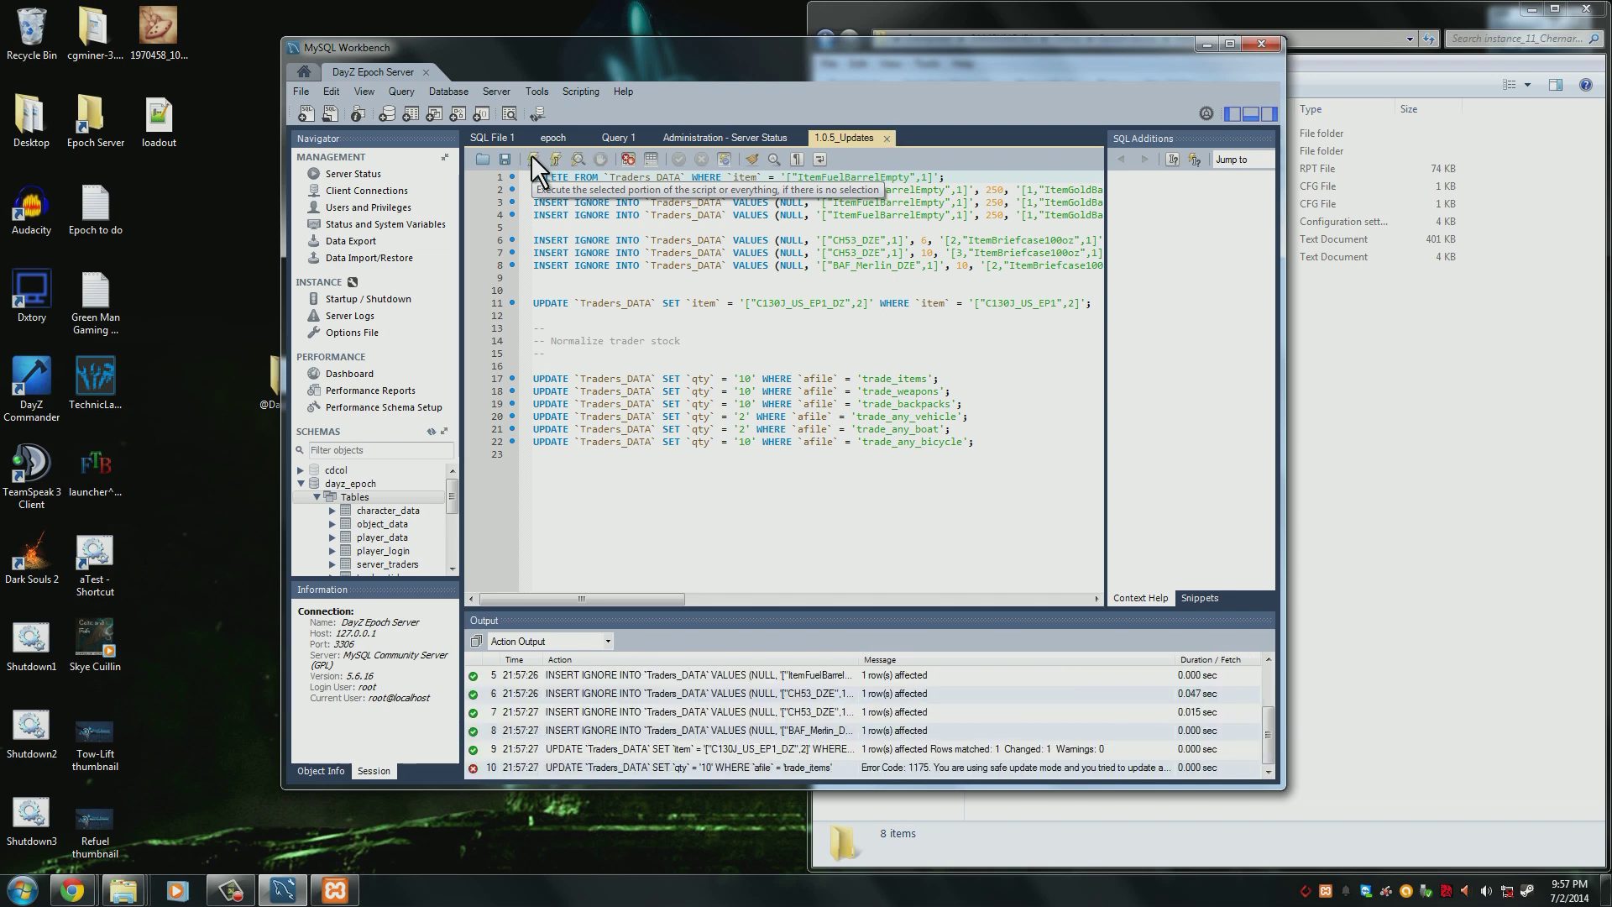
left_click_drag(833, 609, 821, 501)
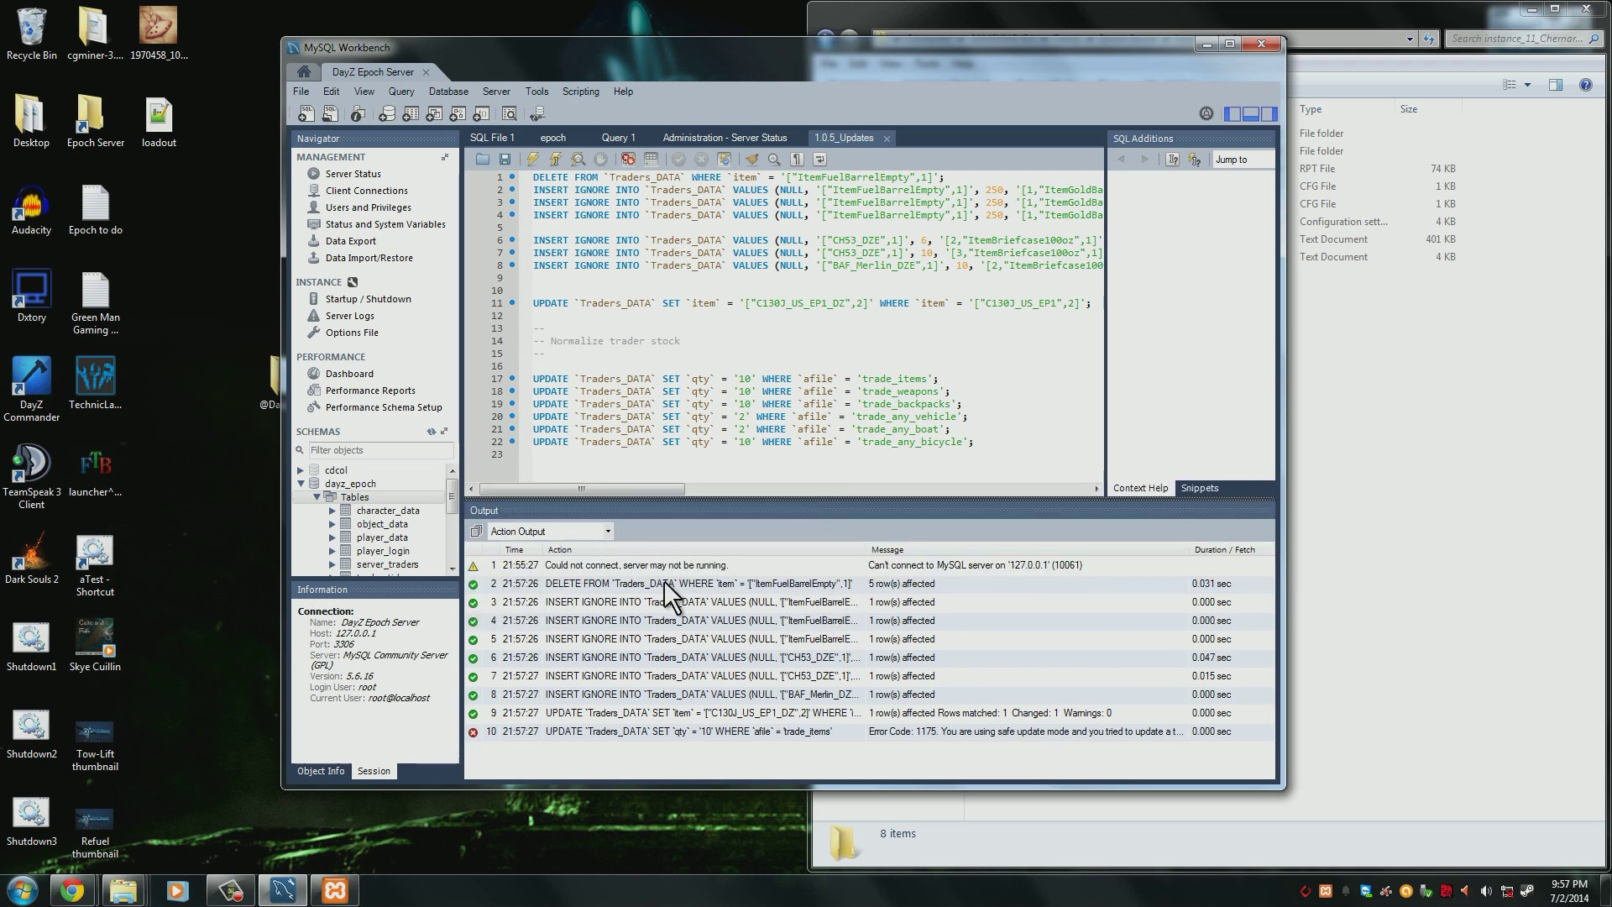
left_click(633, 582)
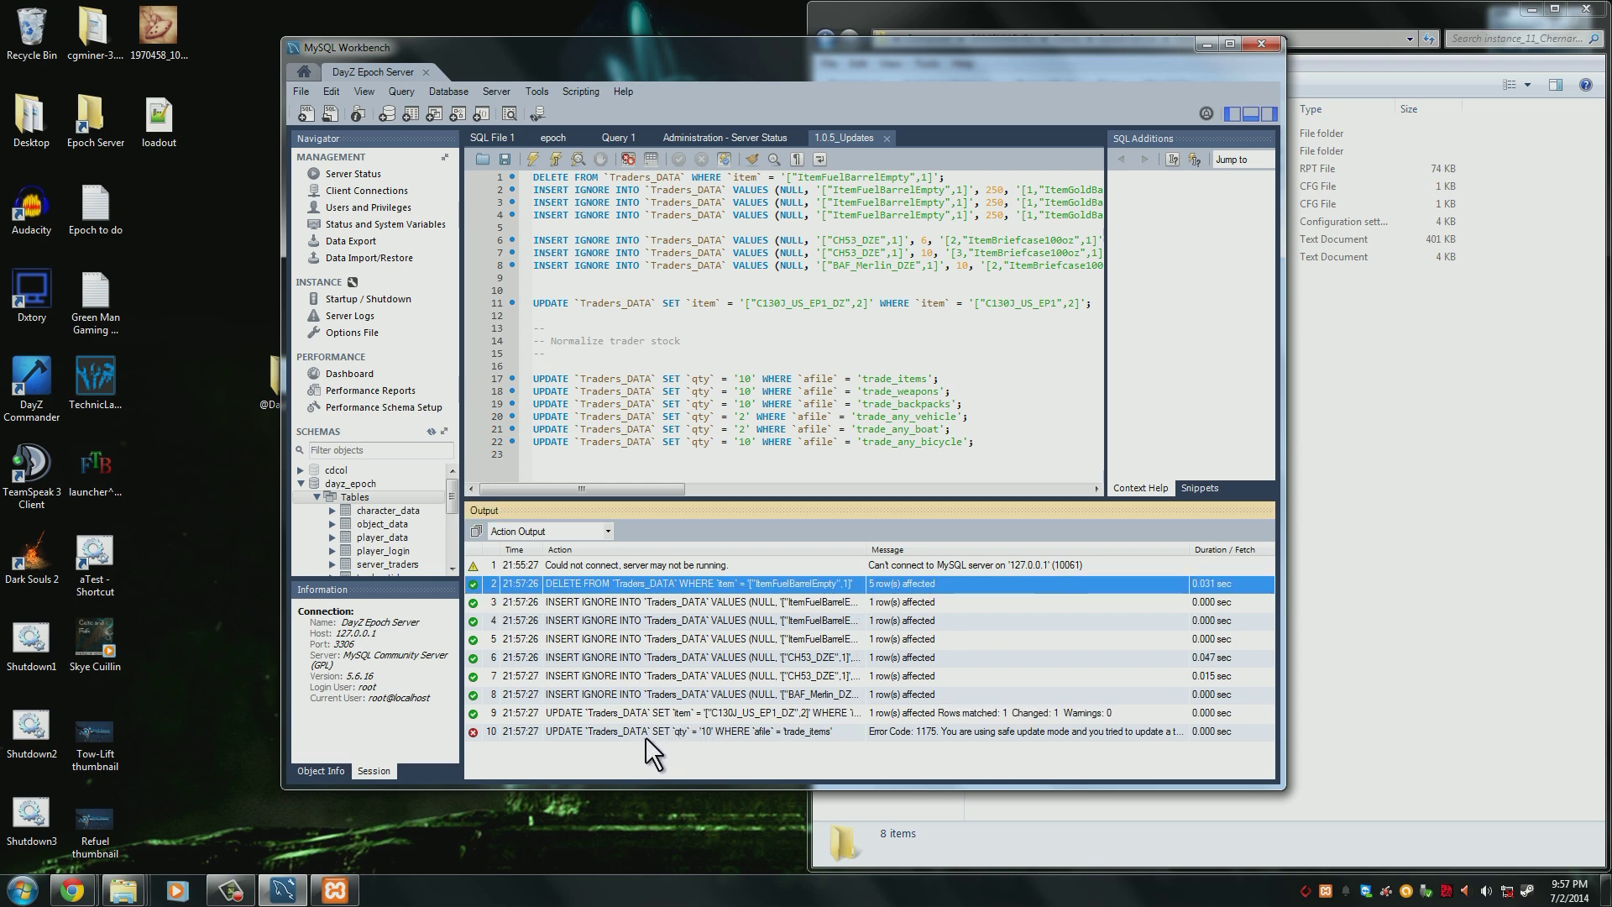
left_click(680, 732)
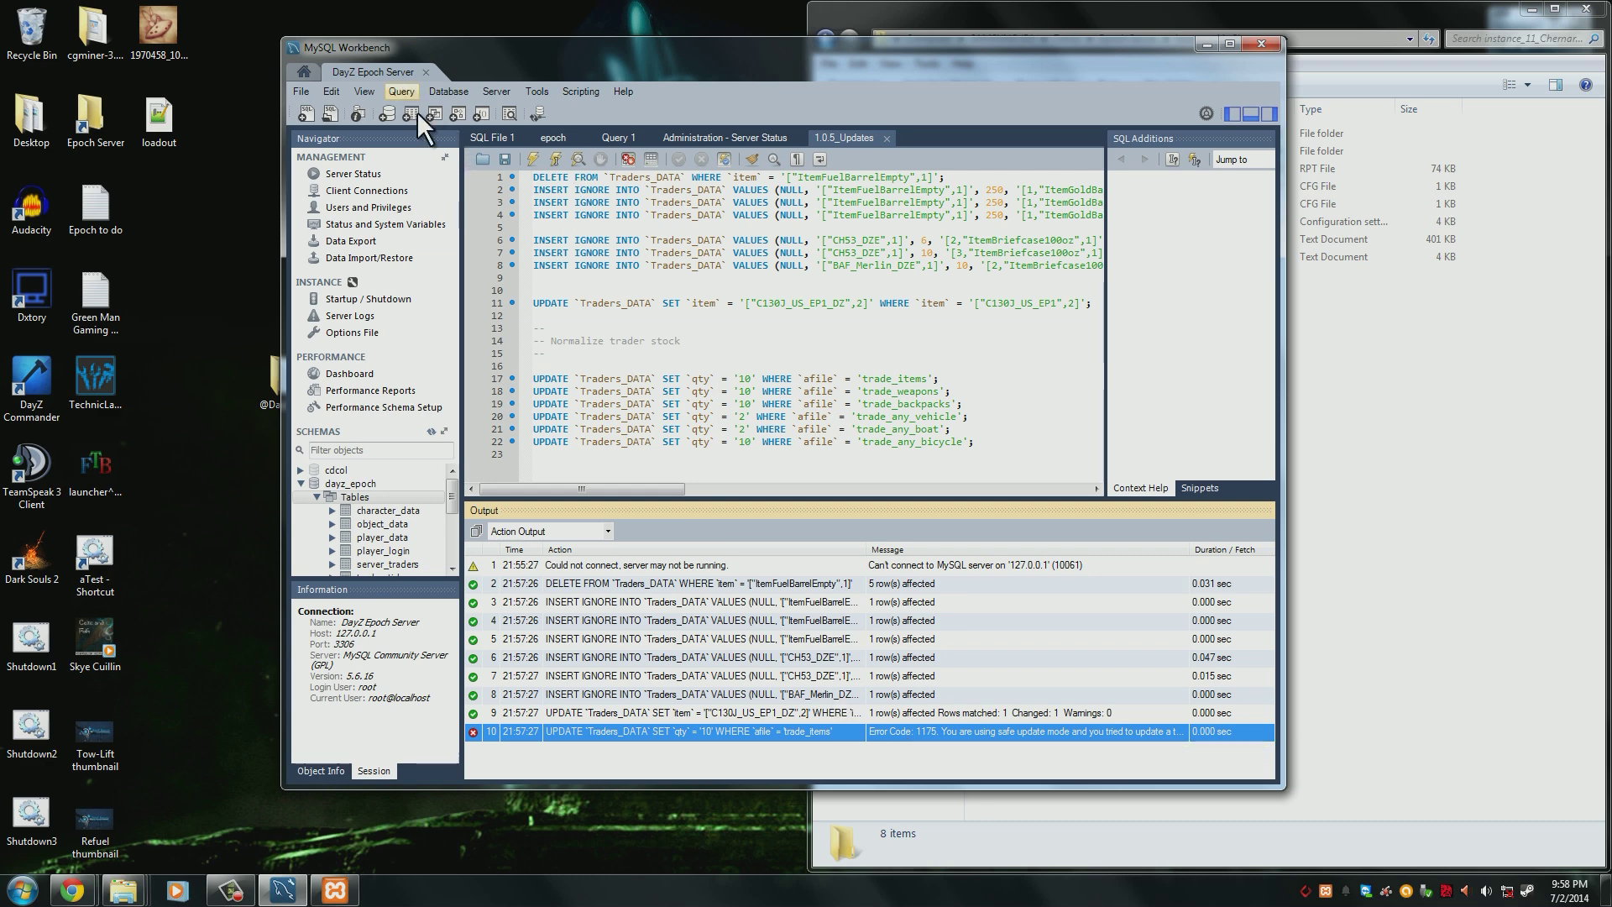
- Turn off the "Safe Updates" option in the SQL Queries preferences of MySQL Workbench
left_click(704, 303)
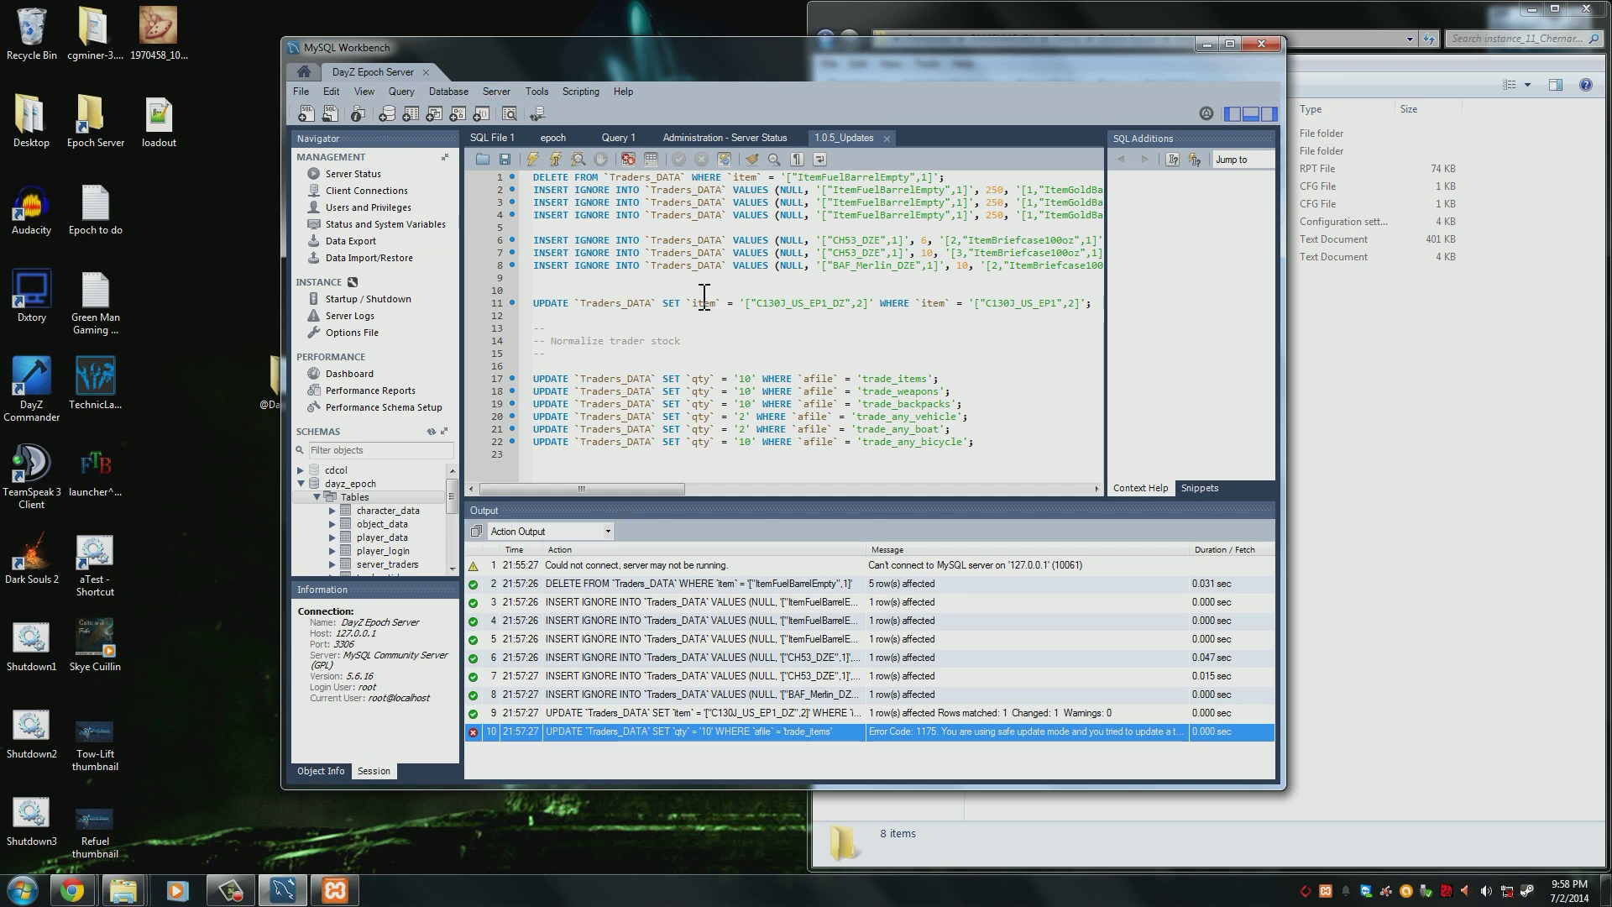
left_click(332, 92)
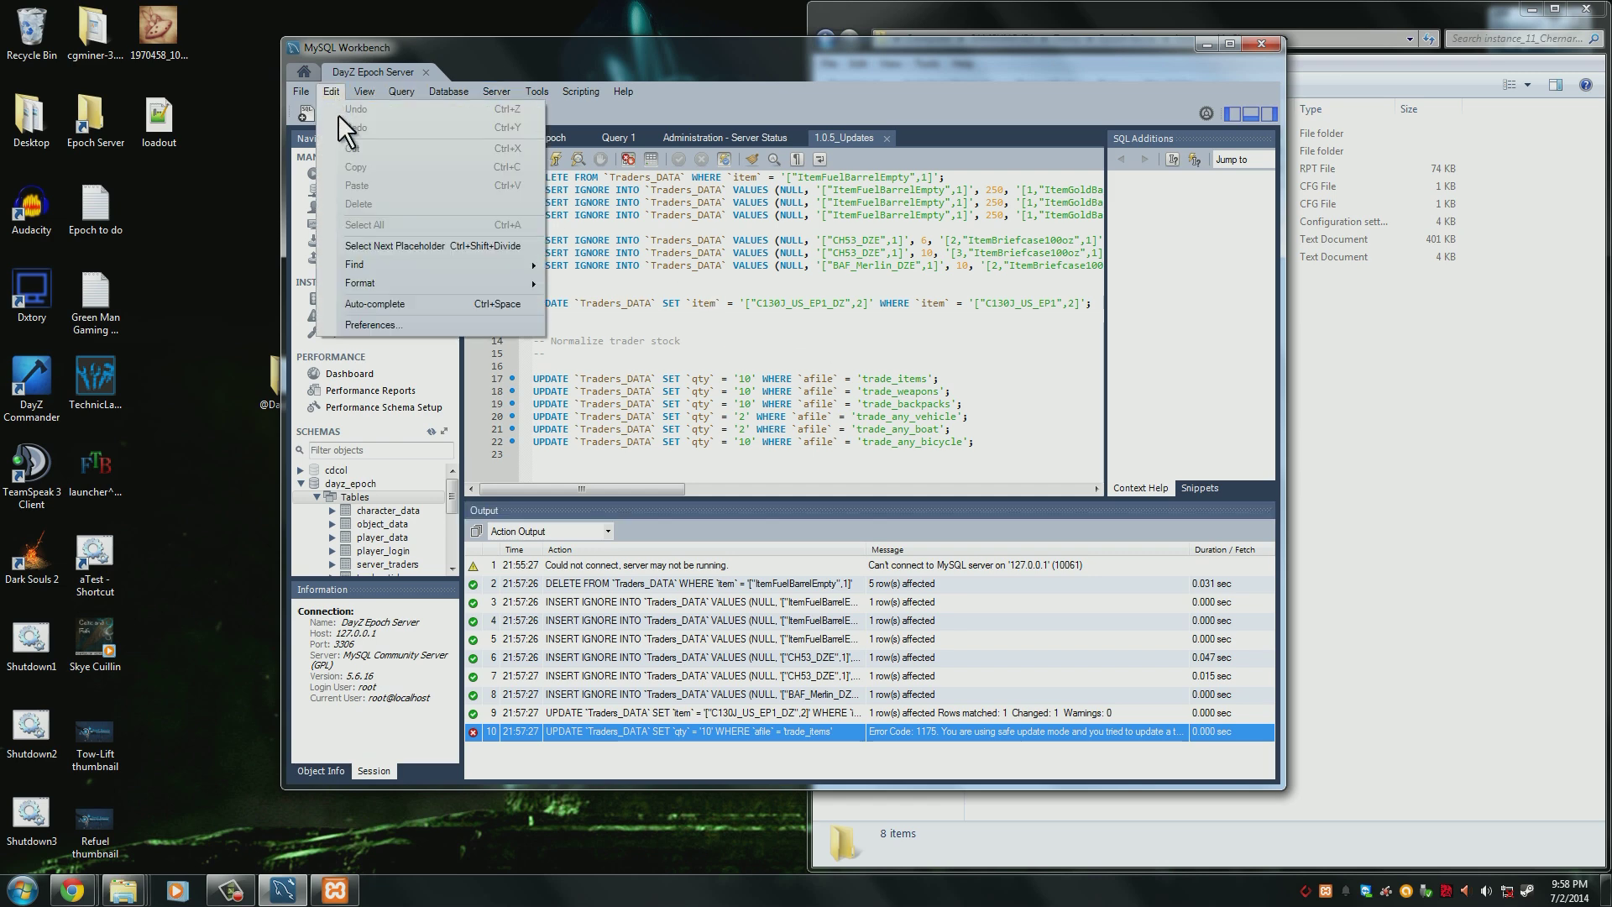
left_click(401, 326)
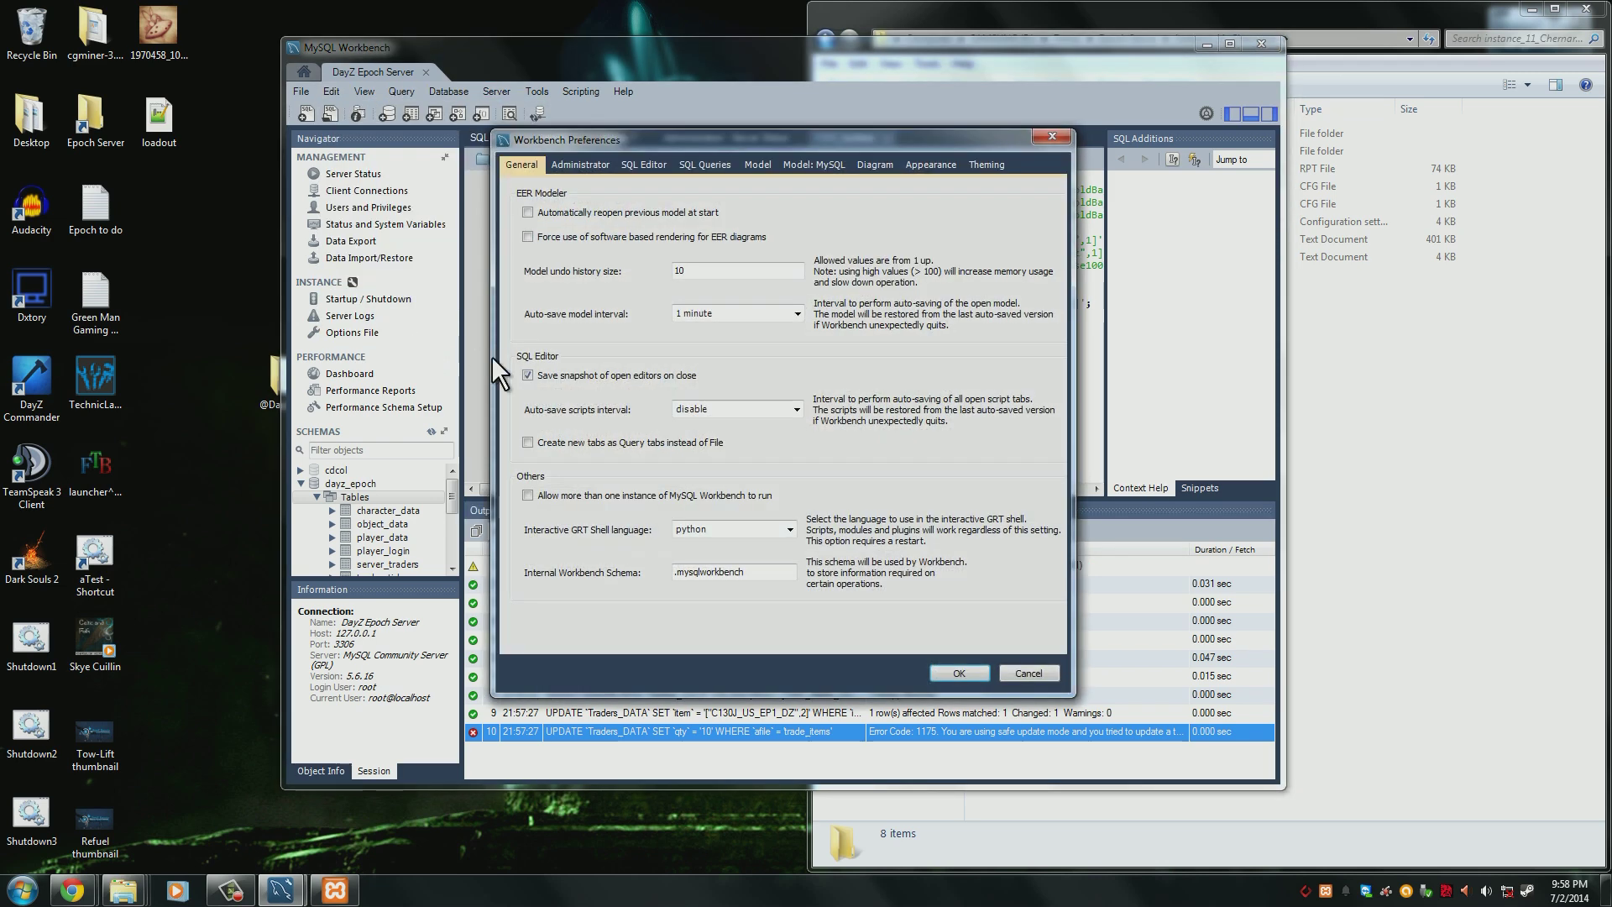
left_click(704, 165)
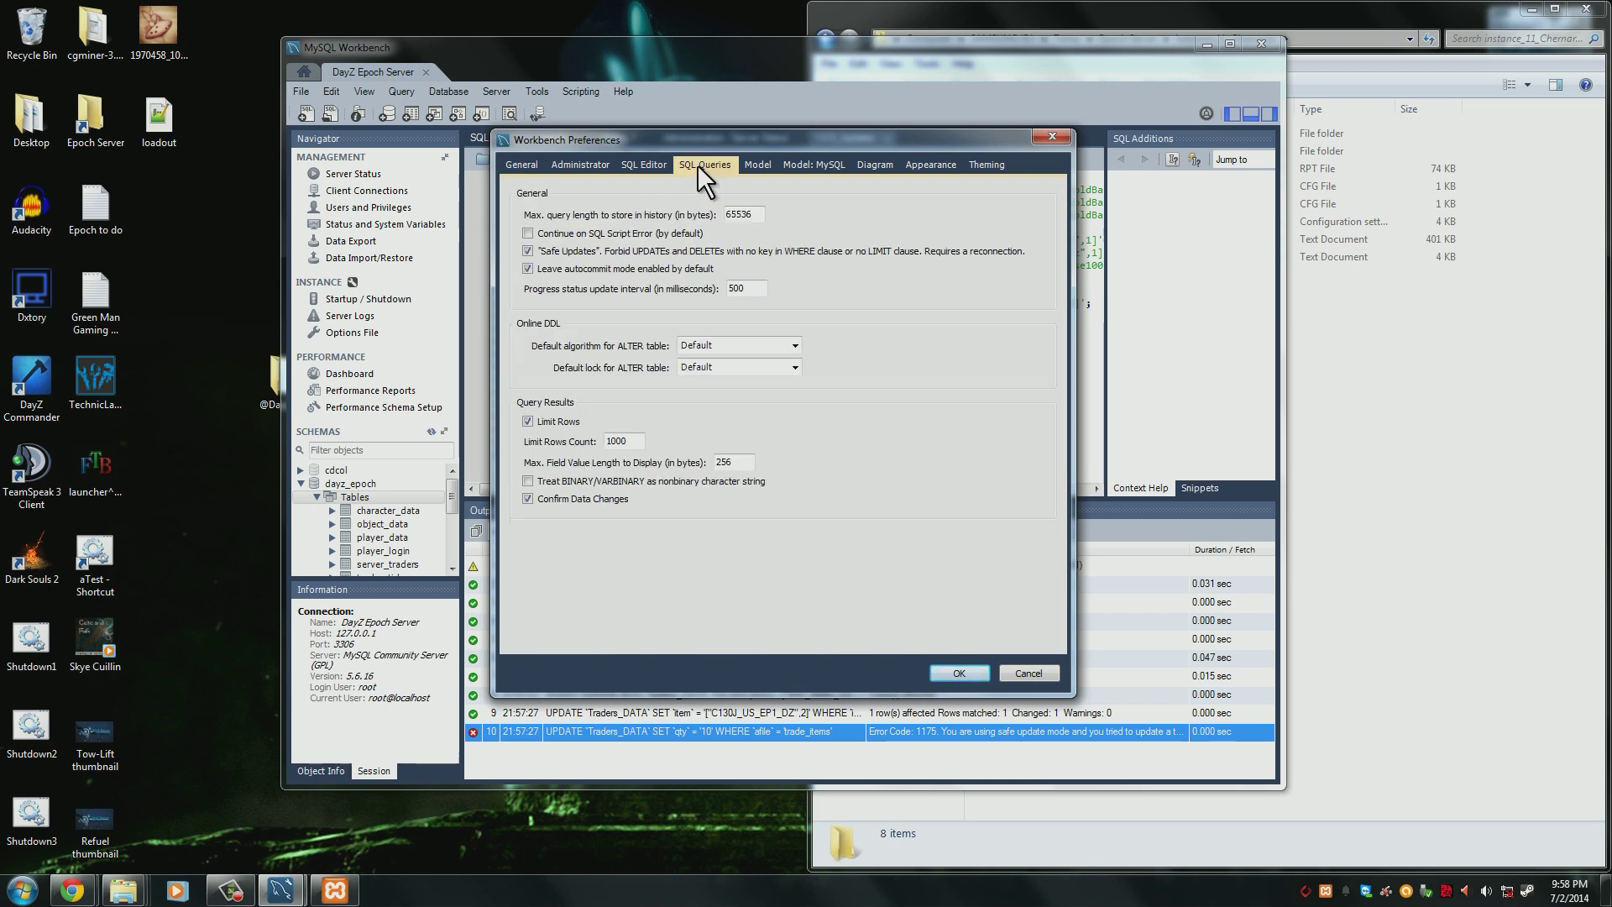
left_click(526, 250)
left_click(958, 672)
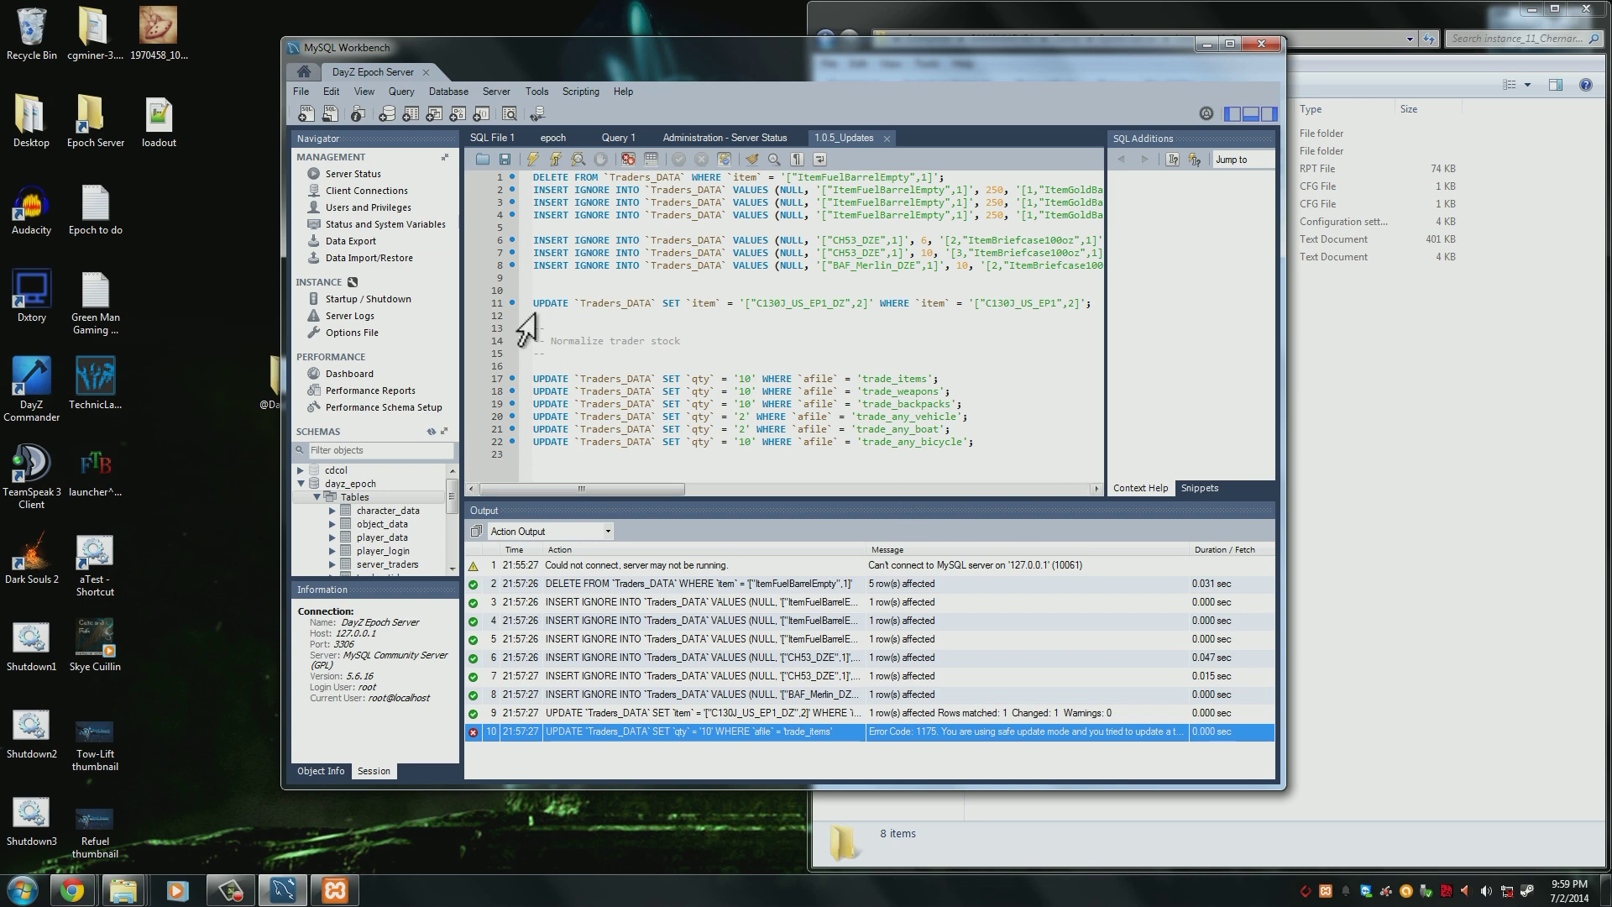
- Try executing the 1.0.5_Updates script again, inspect its last statement, and close and reopen the DayZ Epoch Server connection
left_click(531, 163)
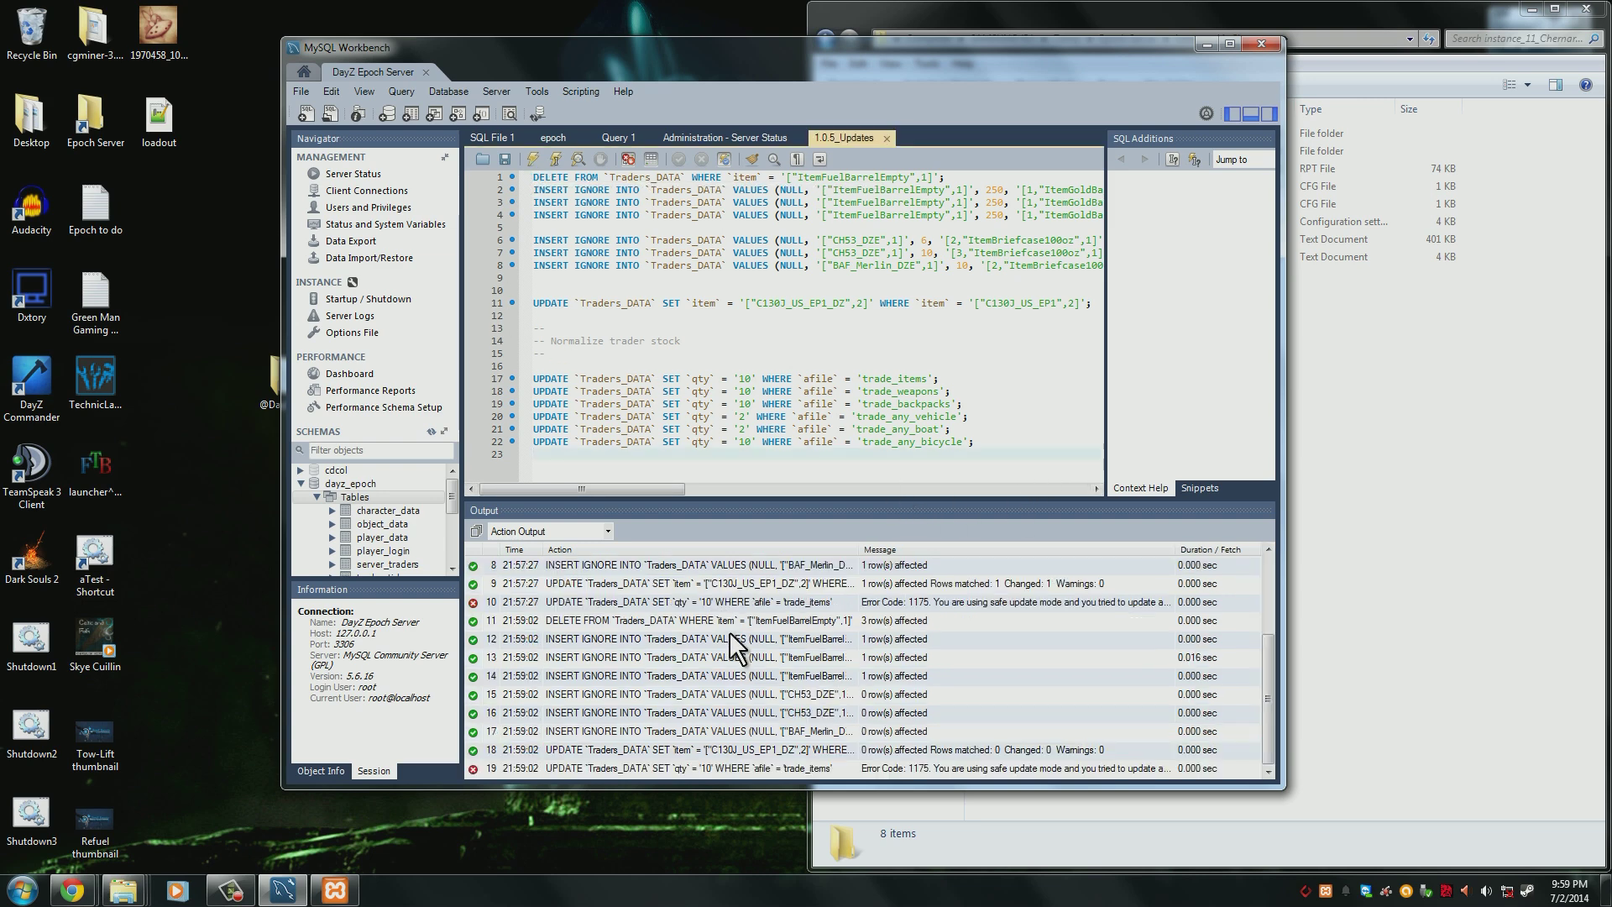
left_click(947, 770)
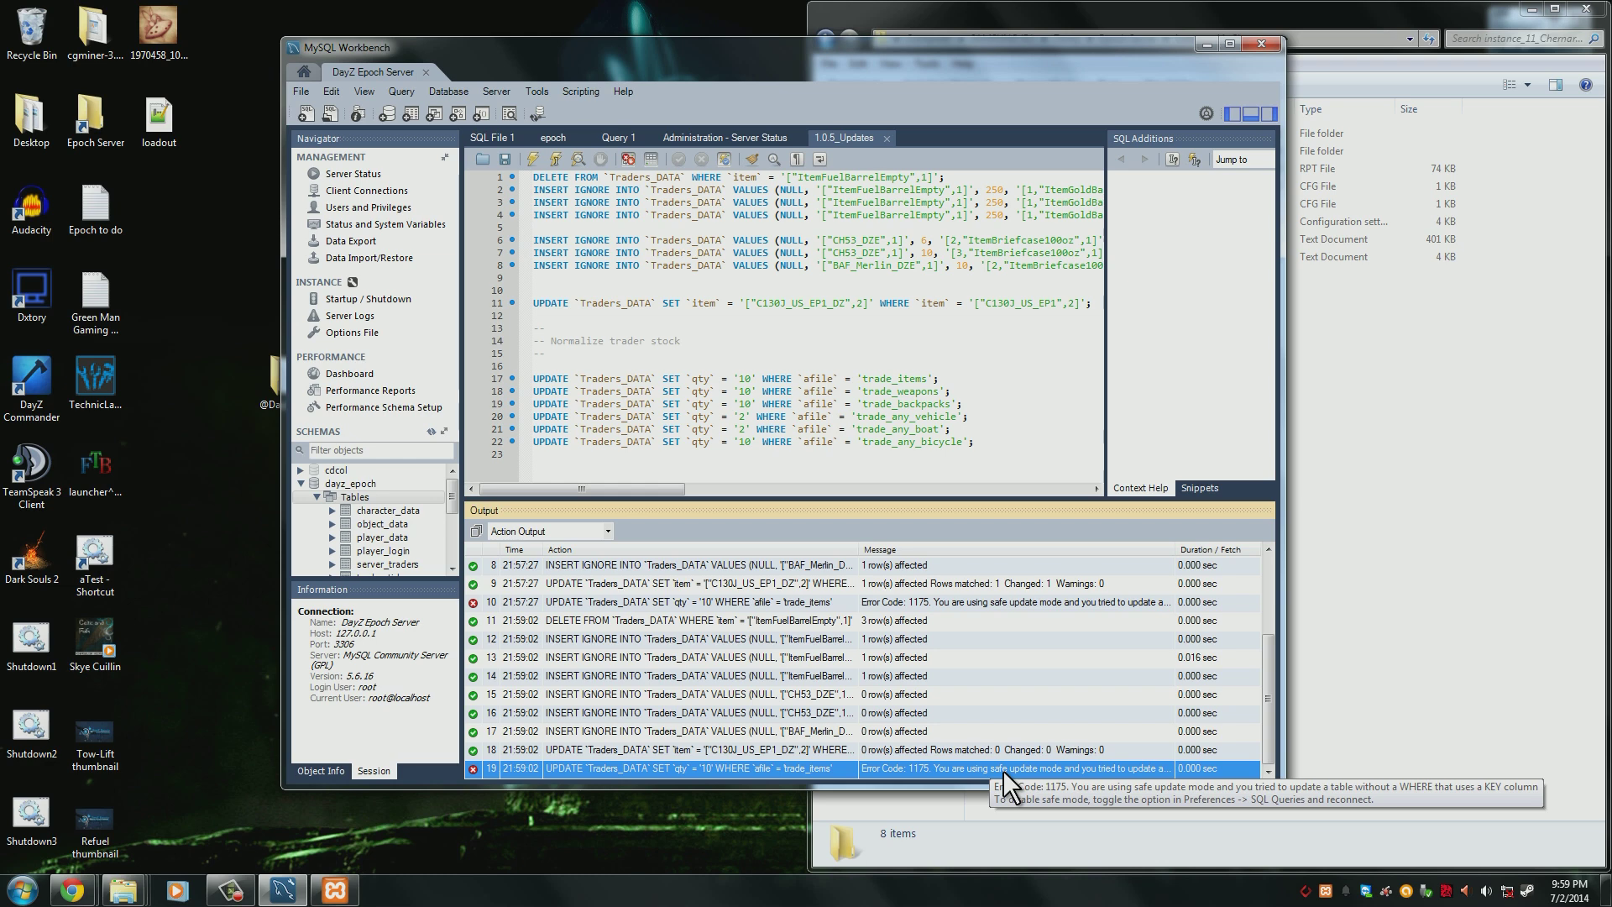
left_click(427, 70)
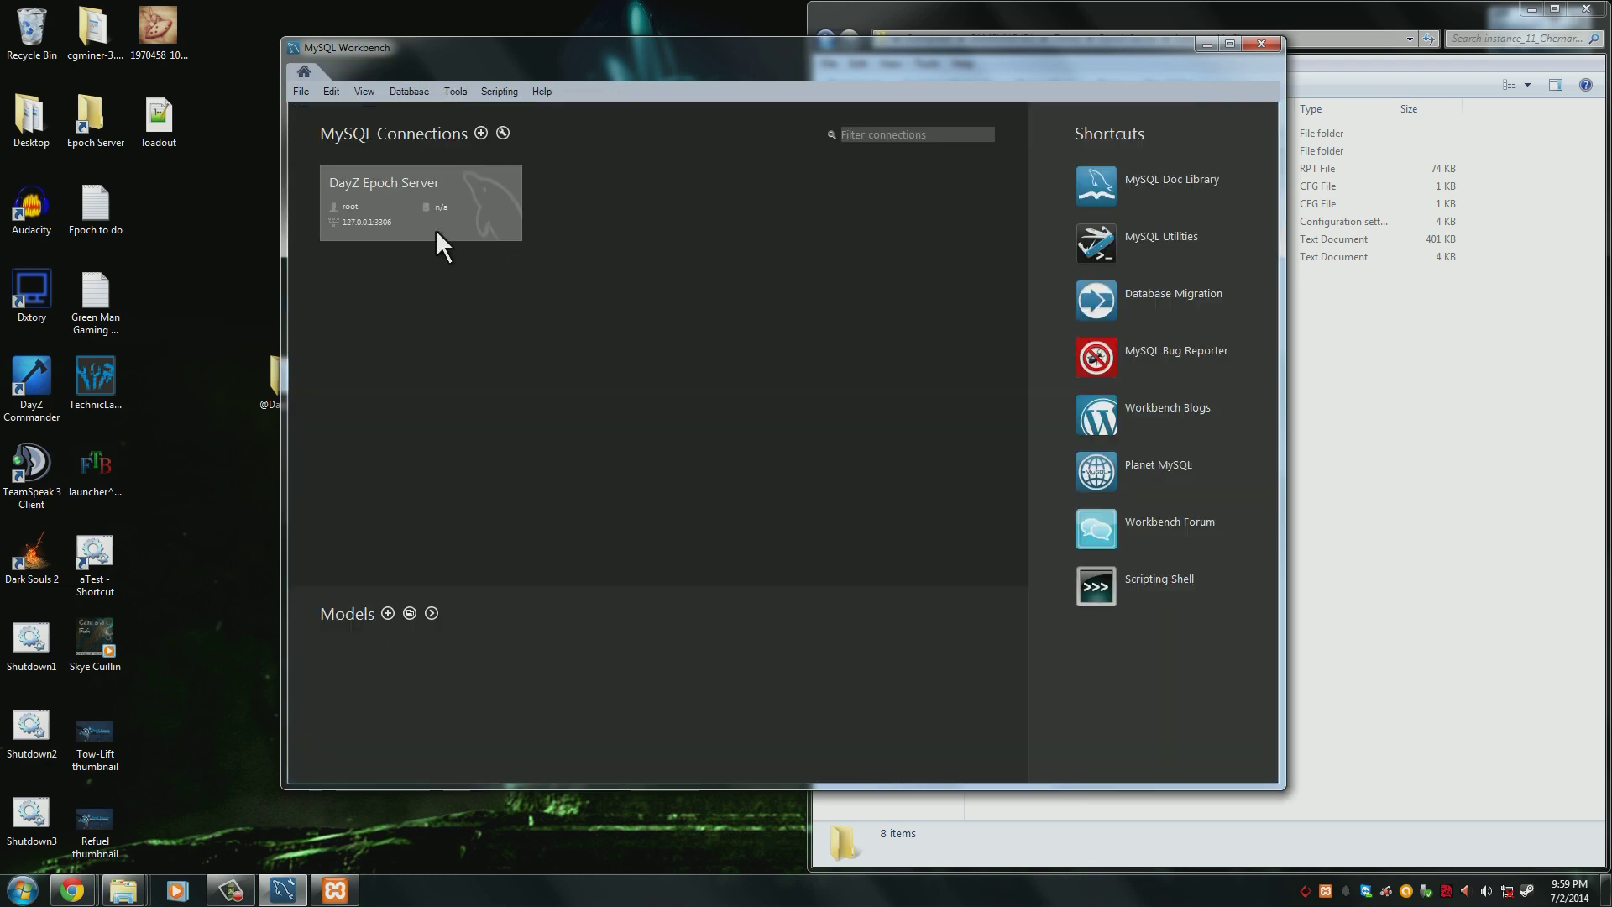
left_click(425, 202)
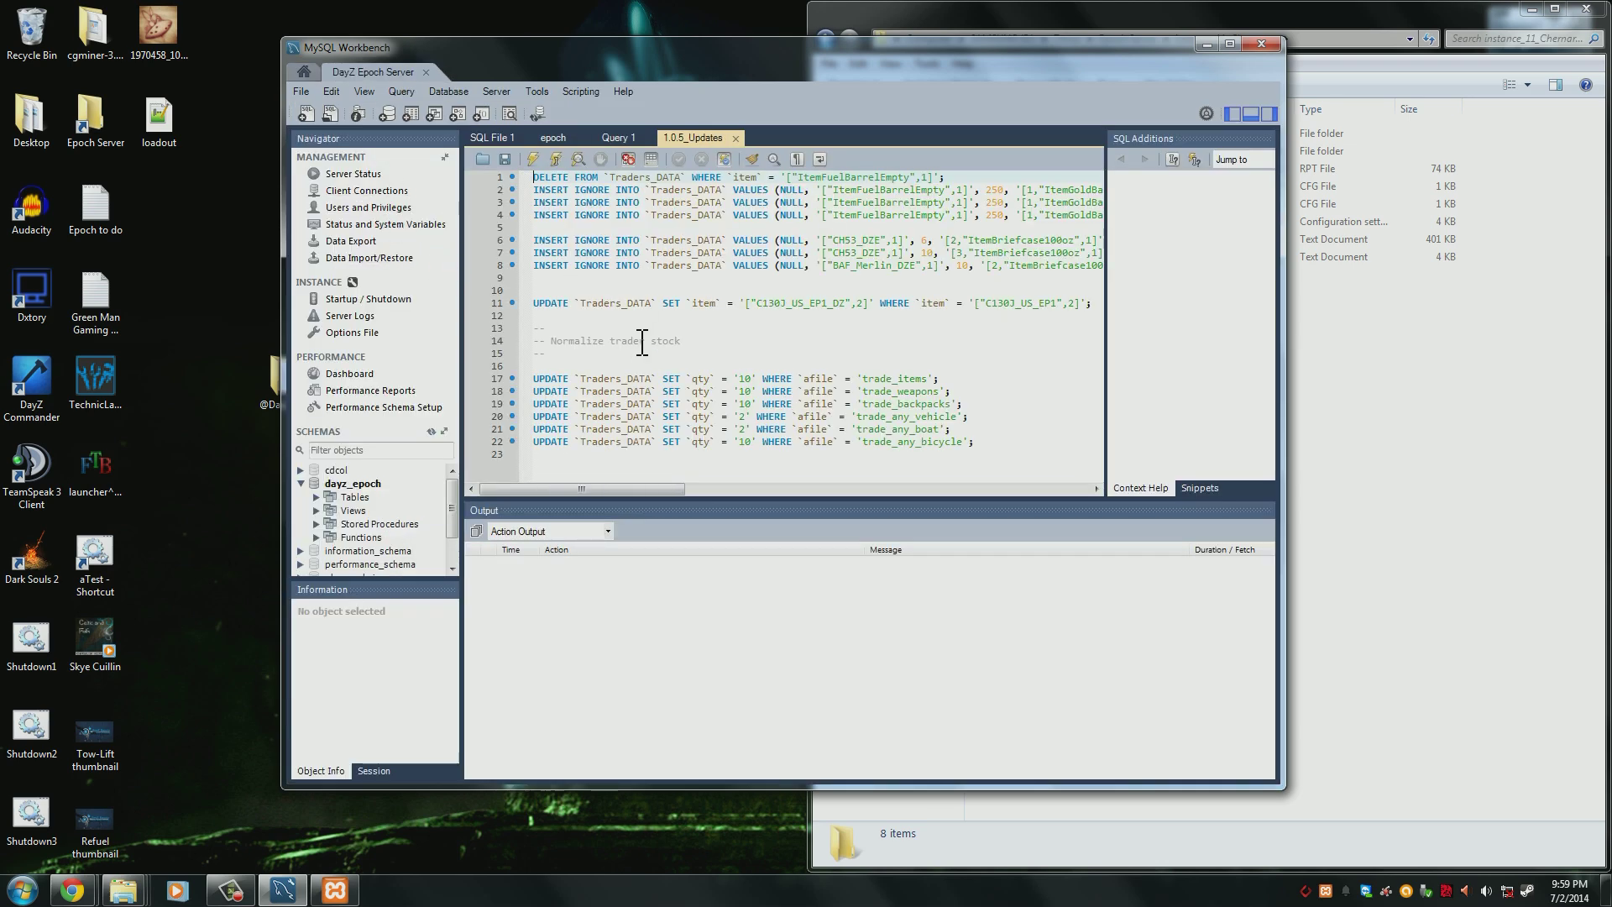
- Execute the 1.0.5_Updates script on the reopened connection and close MySQL Workbench
left_click(533, 159)
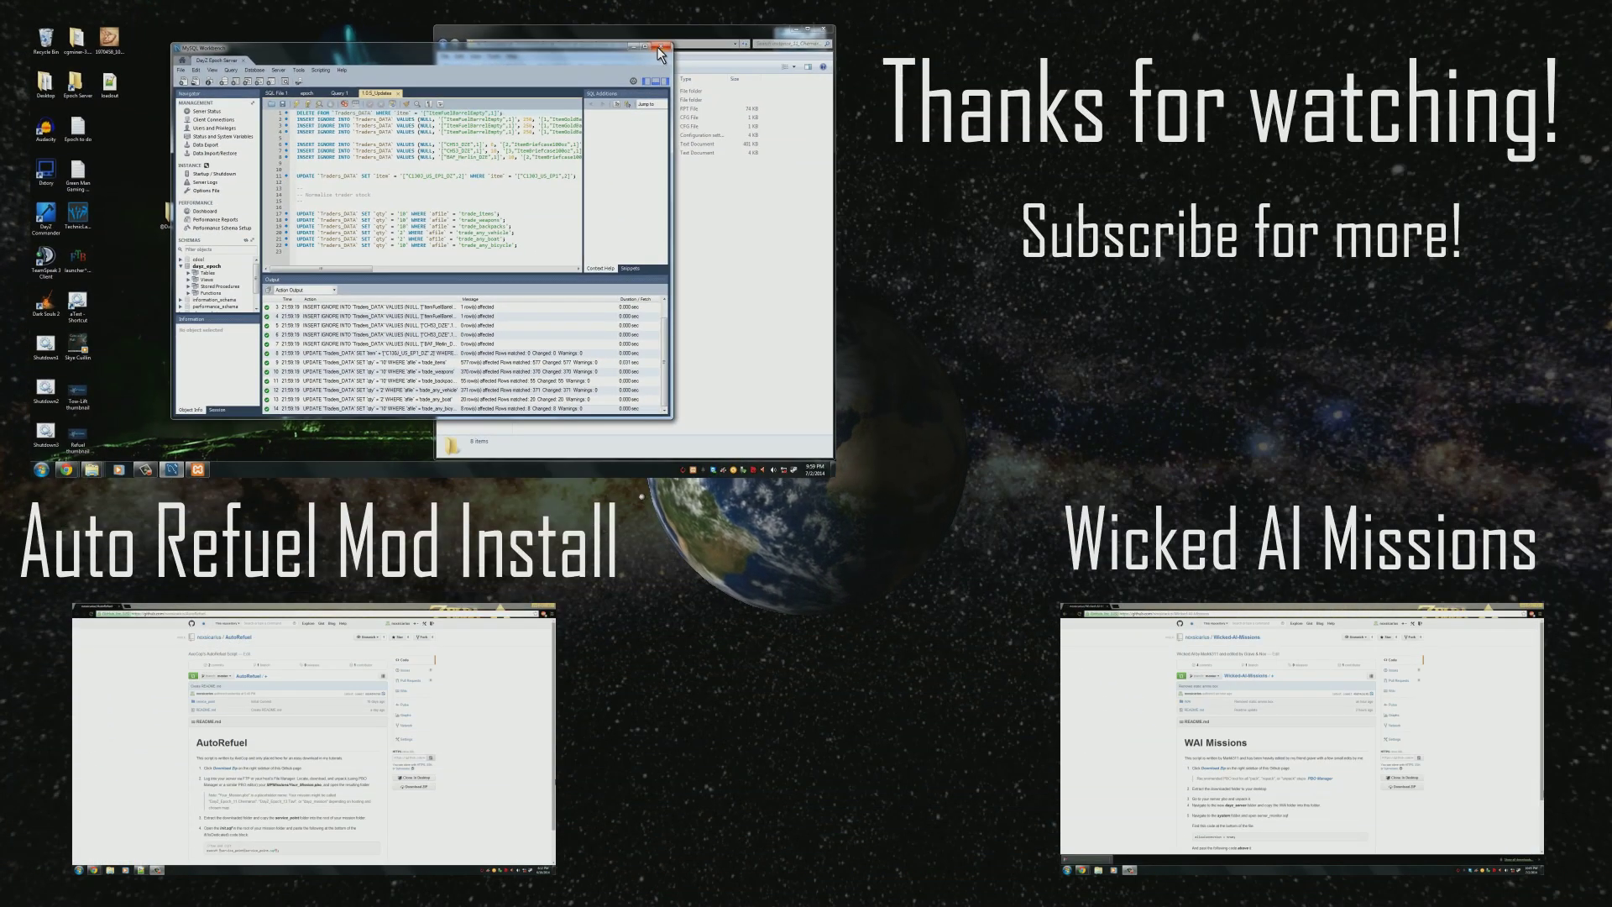
left_click(662, 48)
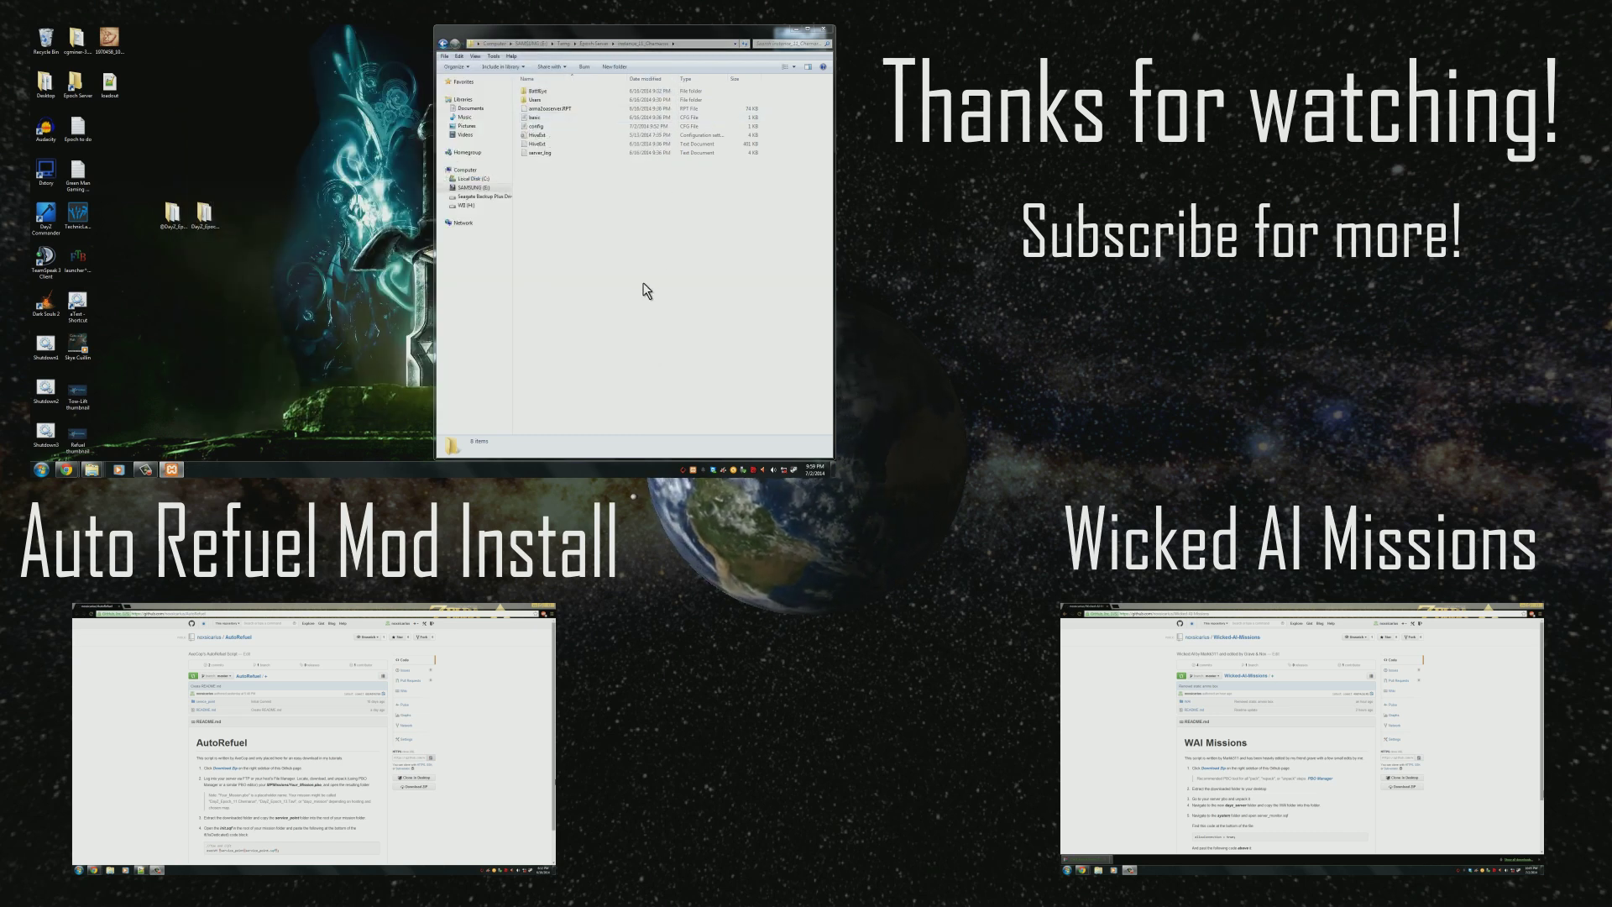